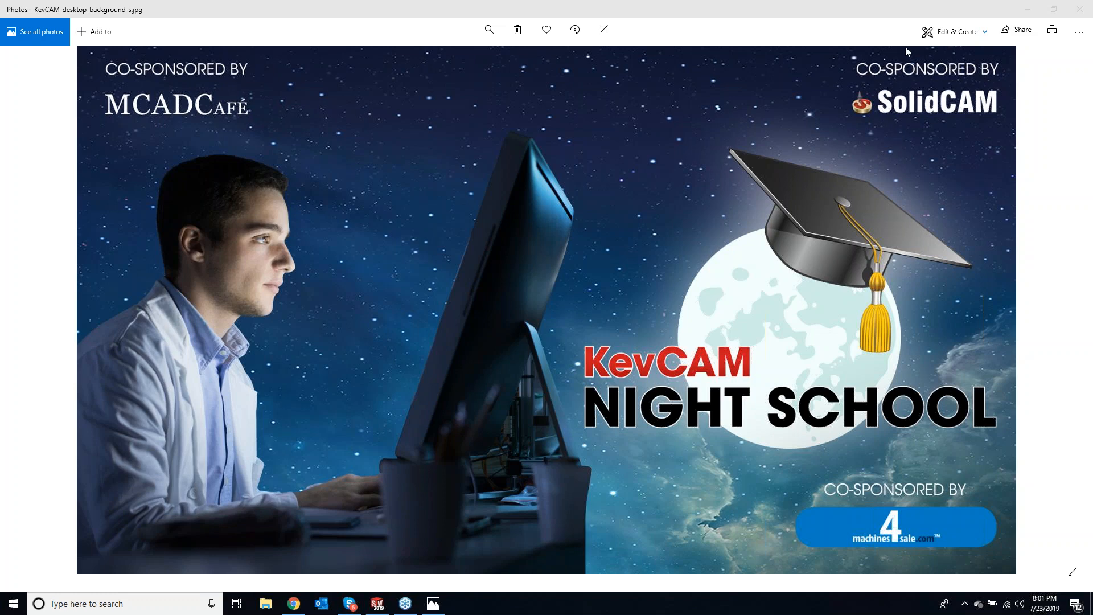
- Switch to the SOLIDWORKS assembly and open the G_i3DRough_Target-KenM operation to review its tool and Technology Wizard cutting conditions
{"action": "left_click", "coordinate": [1016, 16]}
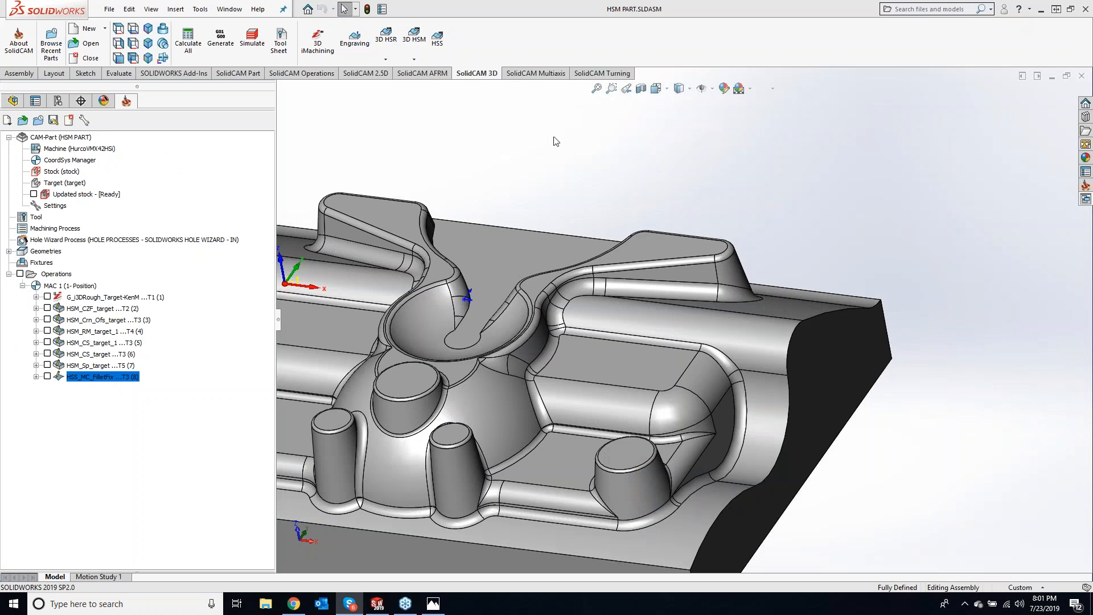
{"action": "left_click", "coordinate": [568, 133]}
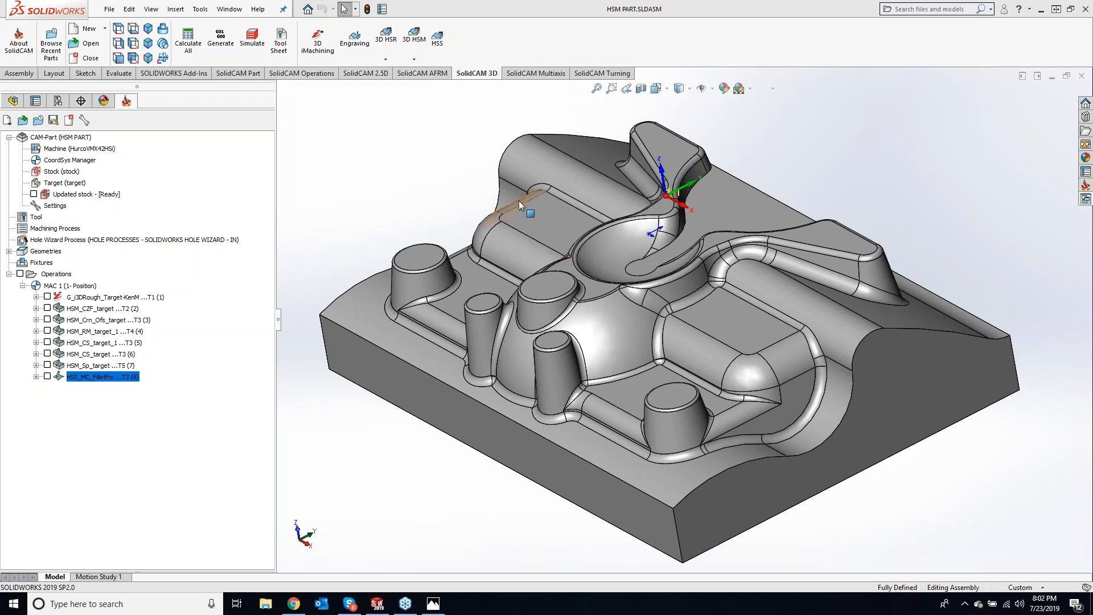
{"action": "double_click", "coordinate": [149, 297]}
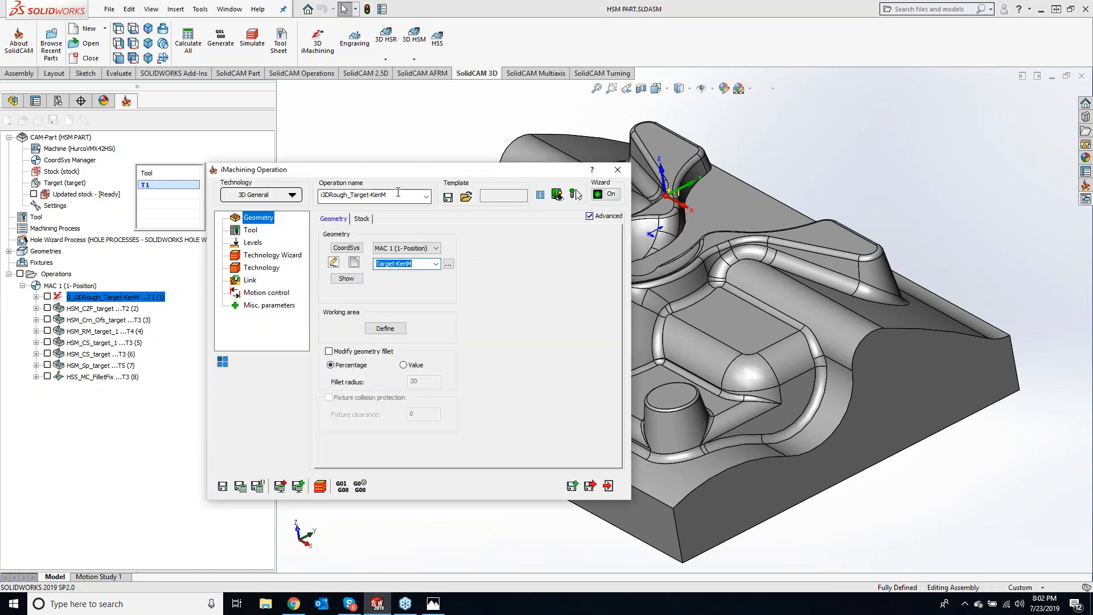
{"action": "left_click_drag", "start_coordinate": [399, 176], "coordinate": [451, 154]}
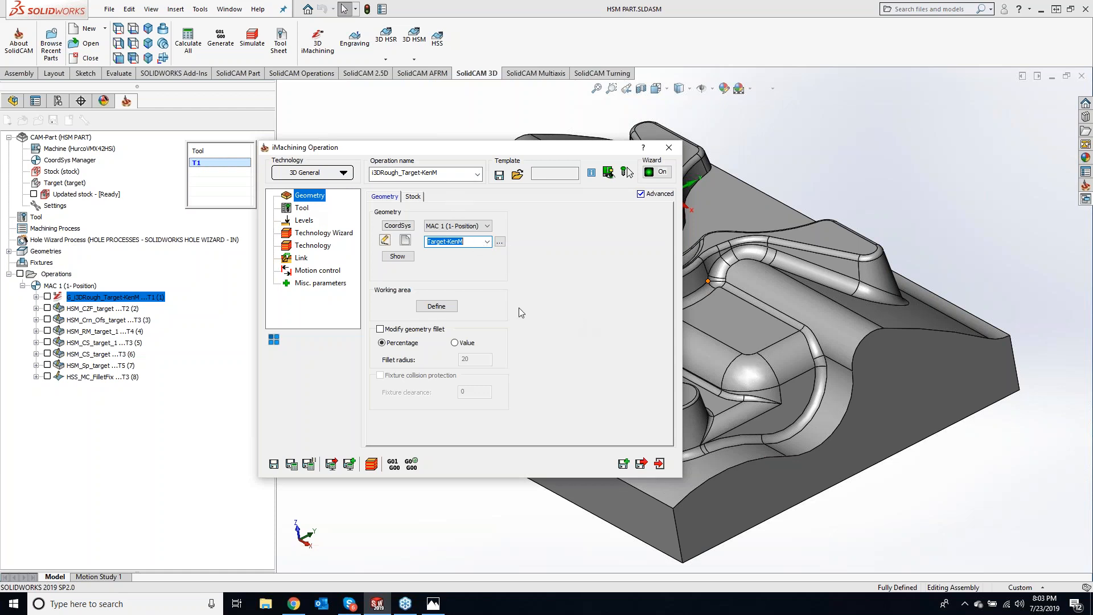
{"action": "left_click", "coordinate": [301, 208]}
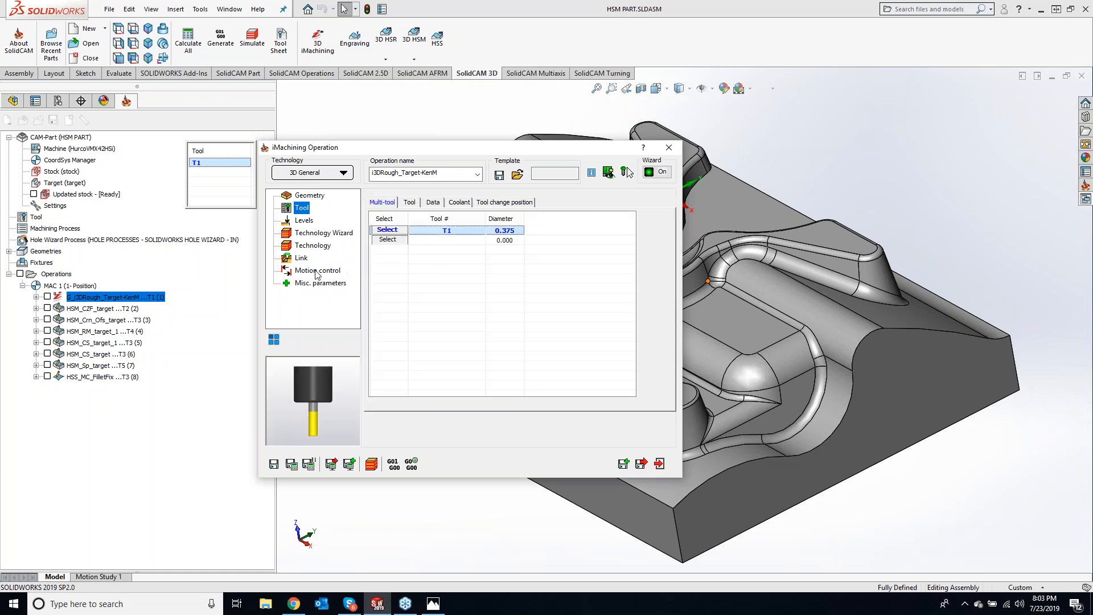
{"action": "left_click", "coordinate": [310, 233]}
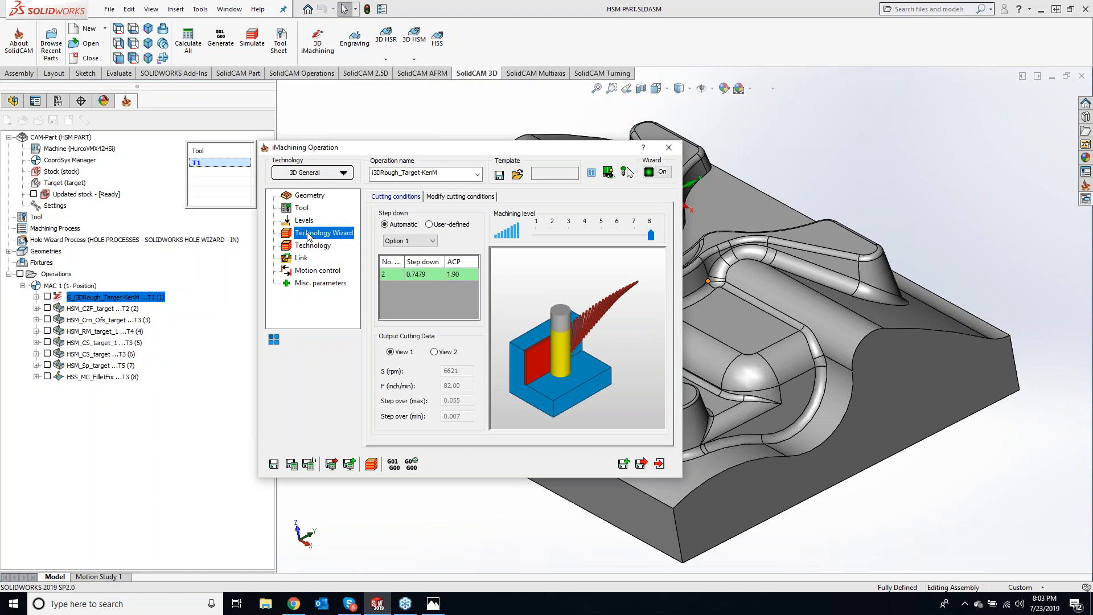
- Display the i3DRough operation's toolpath and inspect it across the mold part from several angles
{"action": "left_click", "coordinate": [48, 297]}
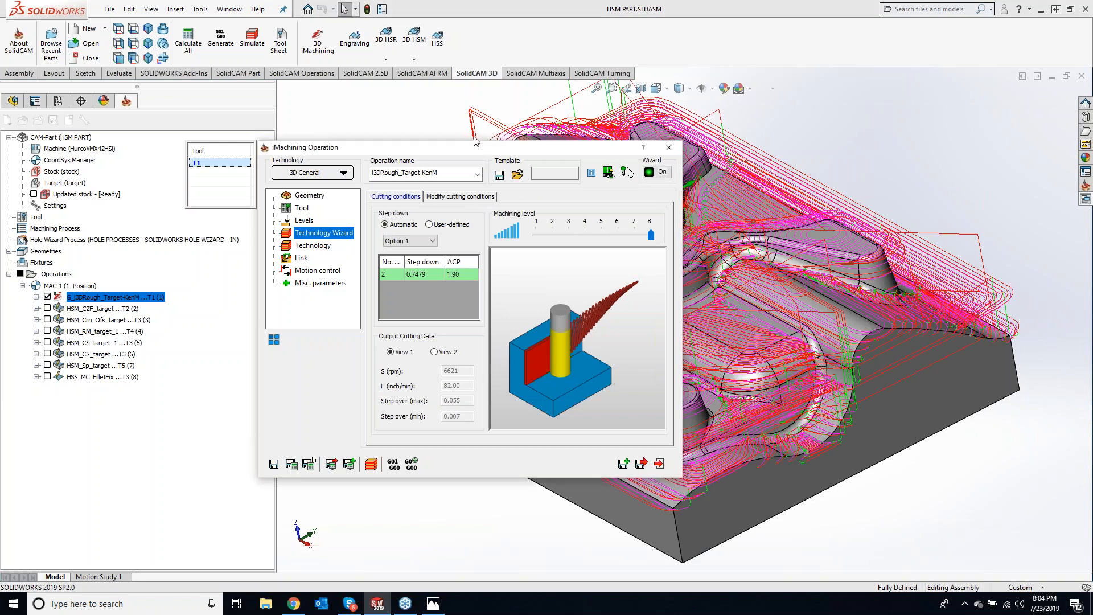
{"action": "left_click_drag", "start_coordinate": [476, 143], "coordinate": [263, 93]}
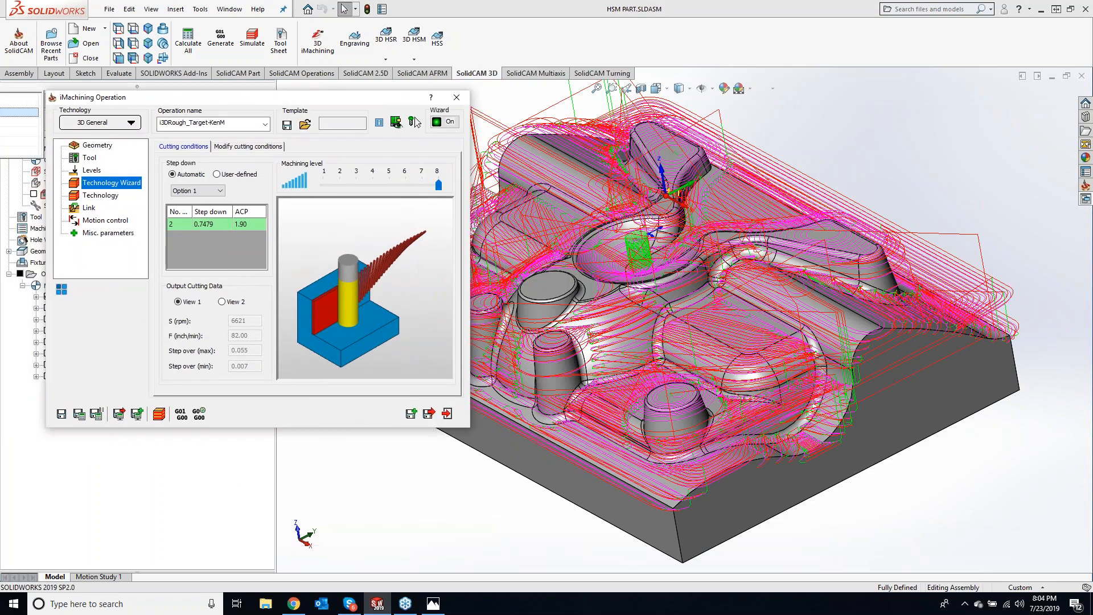
{"action": "left_click", "coordinate": [888, 139]}
{"action": "middle_click_drag", "start_coordinate": [899, 153], "coordinate": [882, 239]}
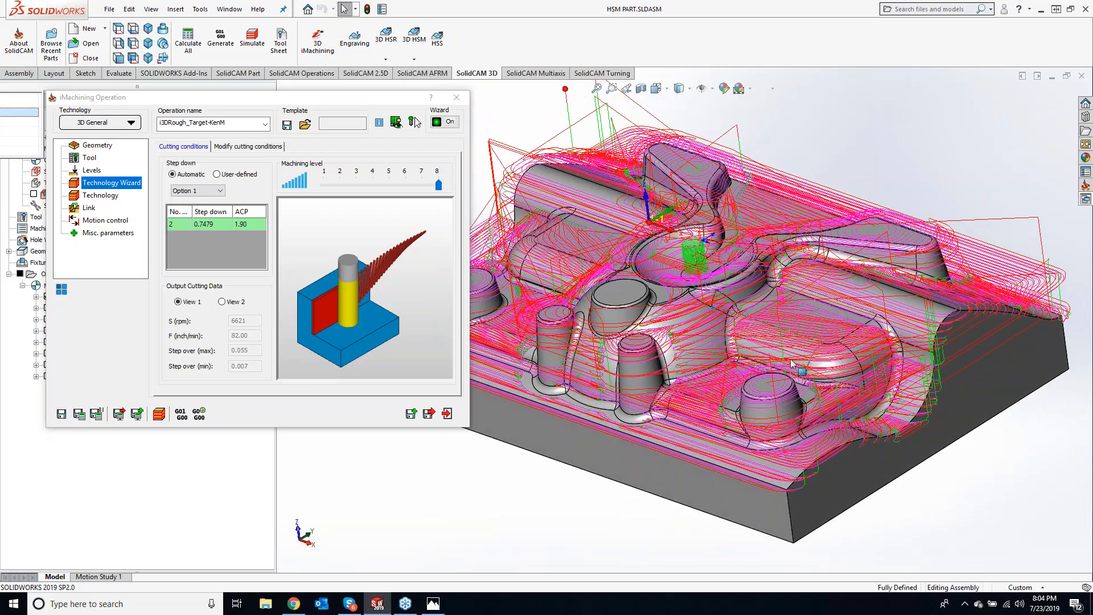
{"action": "mouse_move", "coordinate": [706, 353]}
{"action": "middle_mouse_down"}
{"action": "mouse_move", "coordinate": [647, 386]}
{"action": "mouse_move", "coordinate": [643, 407]}
{"action": "middle_mouse_up"}
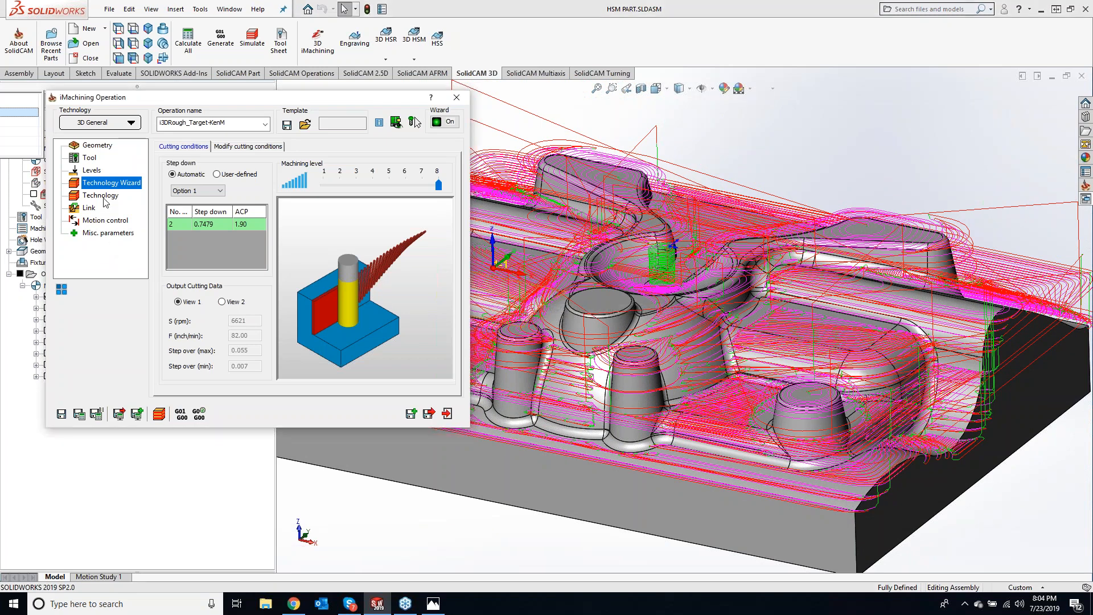
- Review the roughing operation's Technology settings and examine the depth levels of its toolpath from the side
{"action": "left_click", "coordinate": [105, 197]}
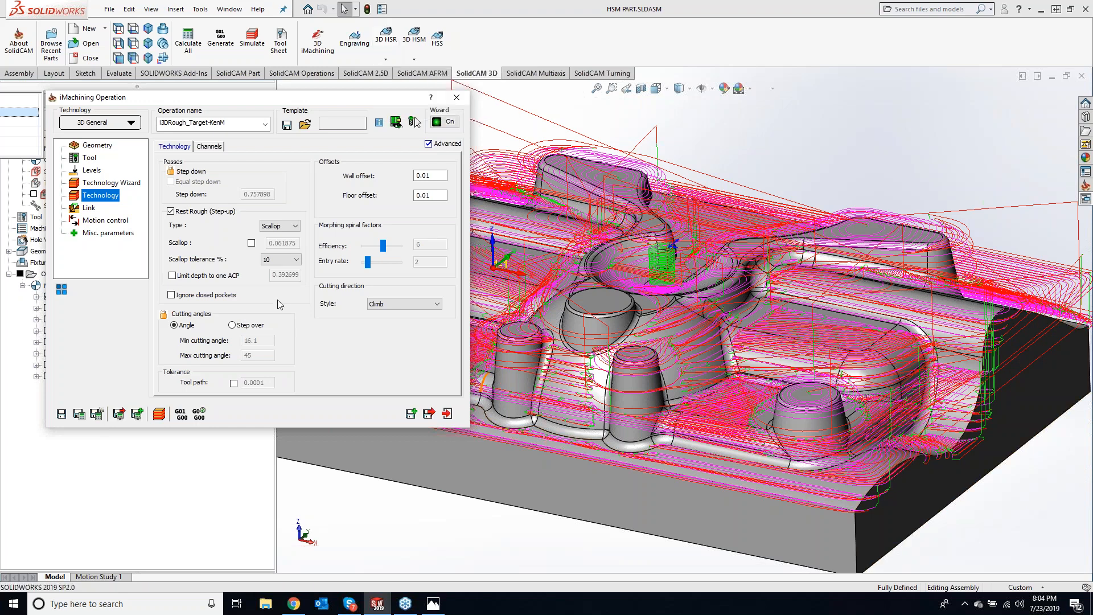
{"action": "left_click", "coordinate": [159, 414]}
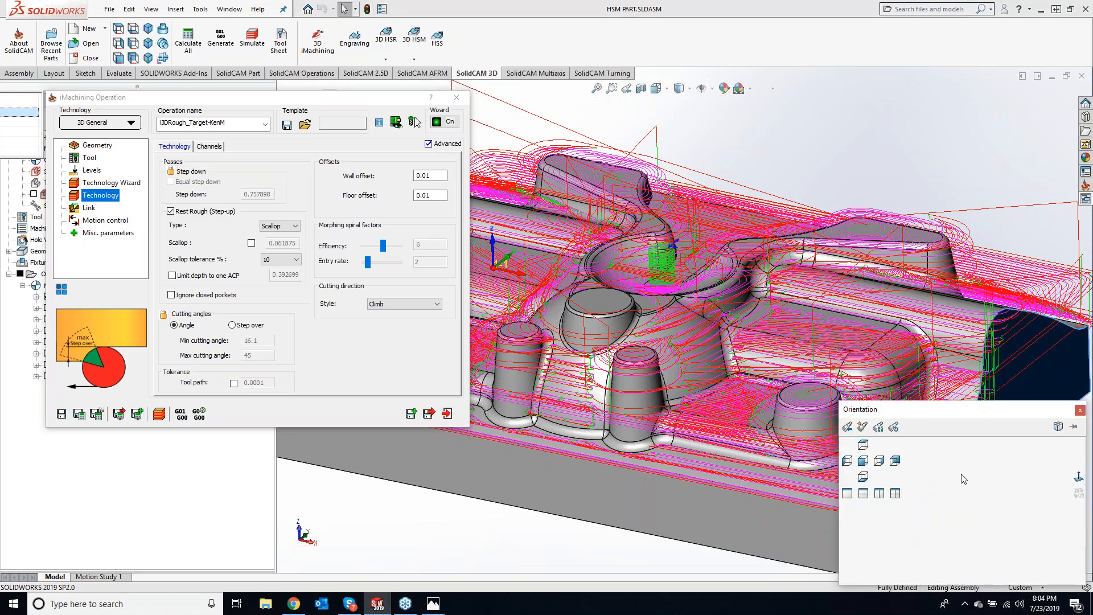
{"action": "left_click", "coordinate": [1079, 480]}
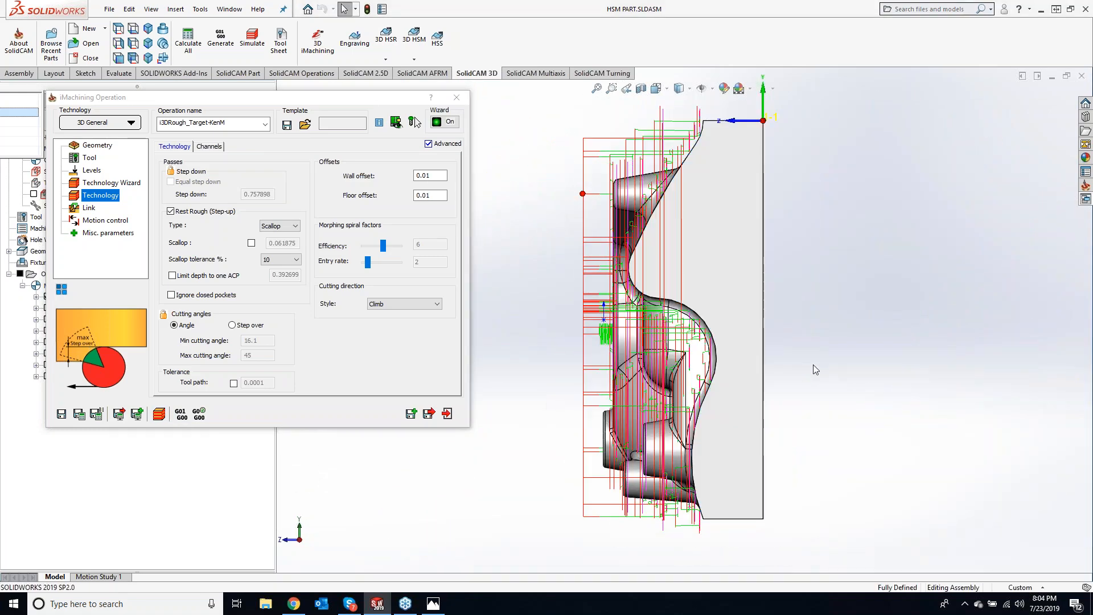
{"action": "scroll", "coordinate": [649, 302], "scroll_direction": "down", "scroll_amount": 5}
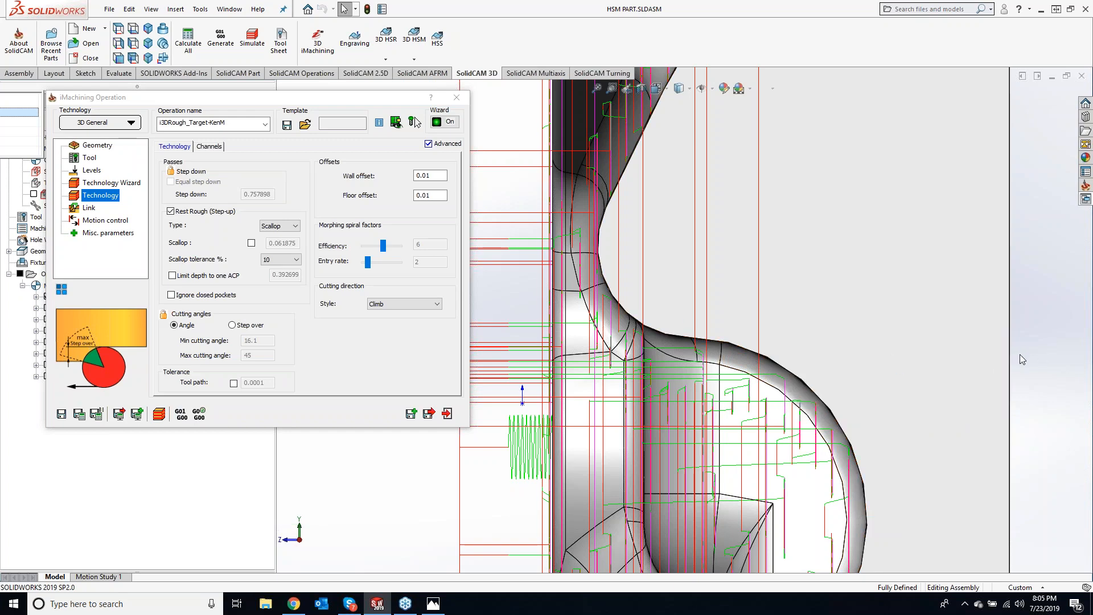
{"action": "middle_click_drag", "start_coordinate": [1020, 354], "coordinate": [996, 355]}
{"action": "scroll", "coordinate": [996, 354], "scroll_direction": "up", "scroll_amount": 4}
{"action": "middle_click_drag", "start_coordinate": [769, 352], "coordinate": [814, 365]}
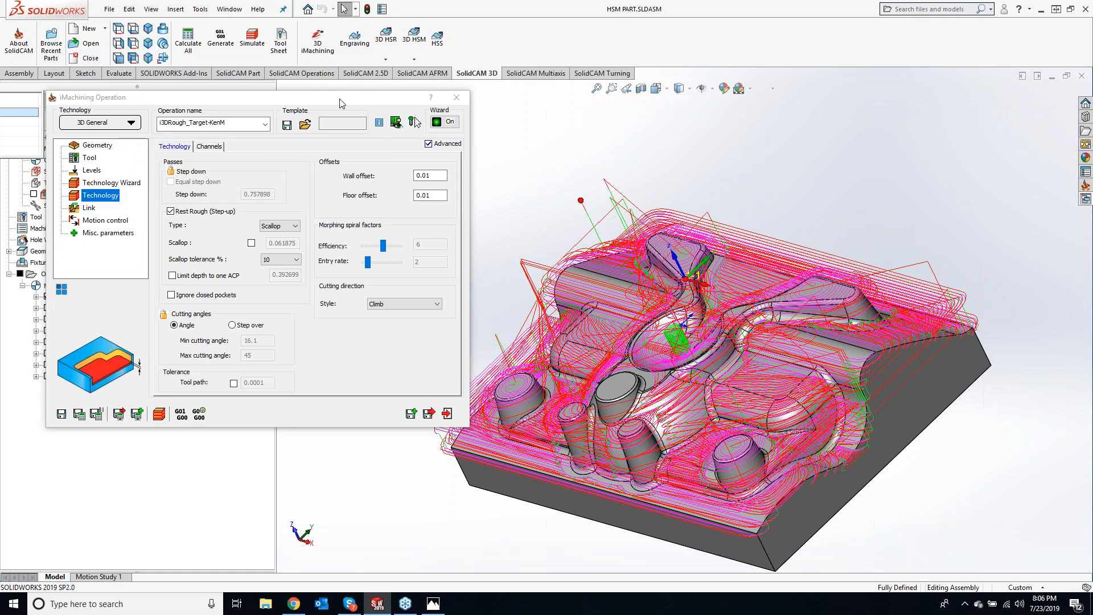
- Close the iMachining roughing operation and hide its toolpath
{"action": "left_click_drag", "start_coordinate": [340, 103], "coordinate": [437, 98]}
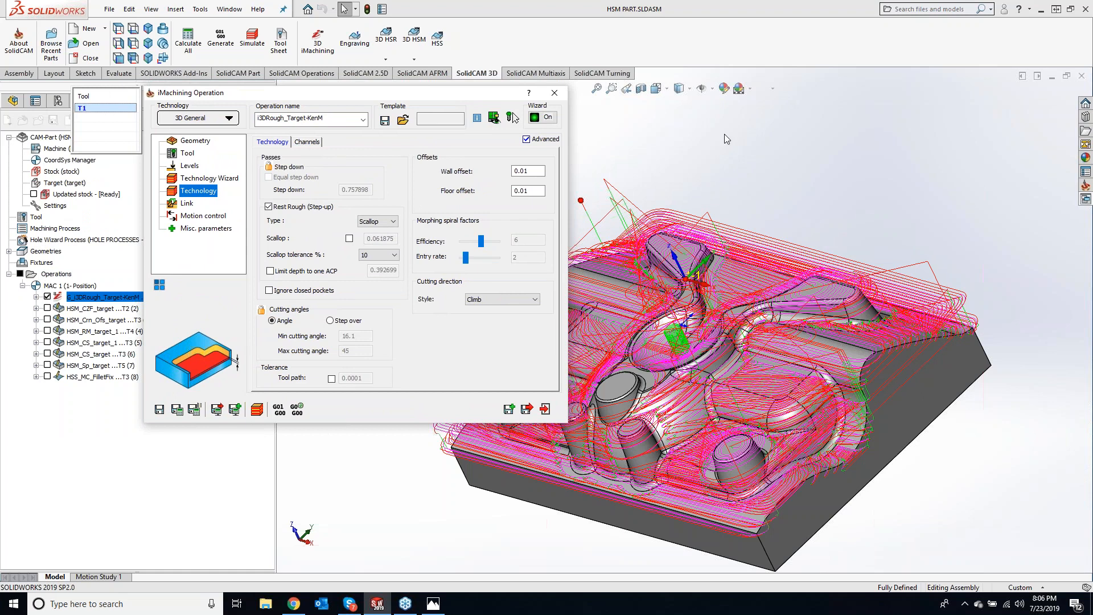
{"action": "left_click", "coordinate": [555, 94]}
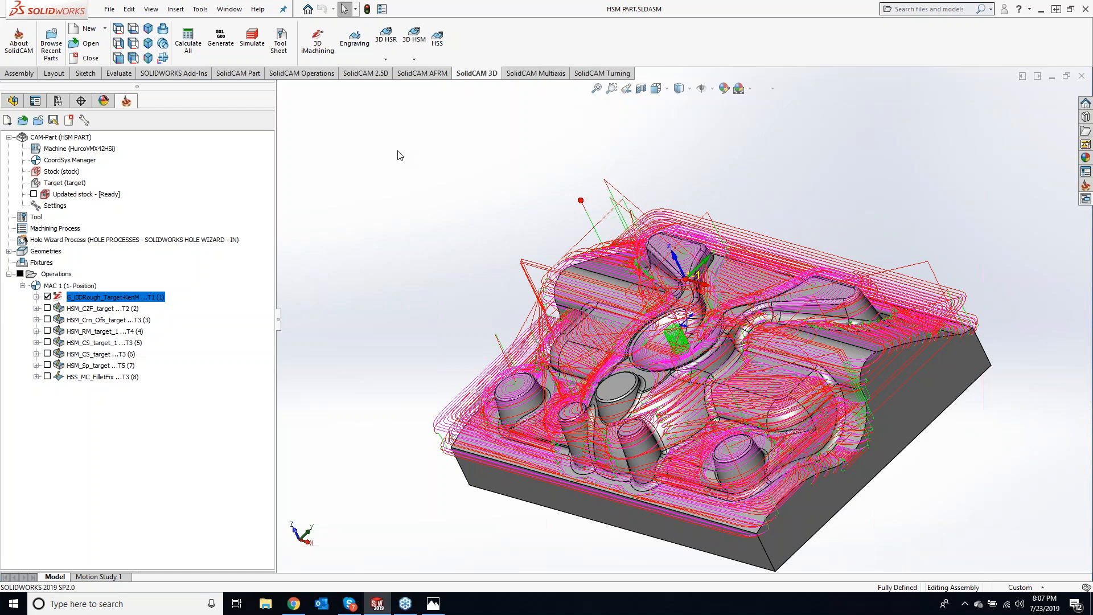
{"action": "left_click", "coordinate": [47, 297]}
- Open the HSM_CZF_target operation, inspect its horizontal machining toolpath on the flat faces, and close it with the toolpath hidden
{"action": "left_click", "coordinate": [47, 308]}
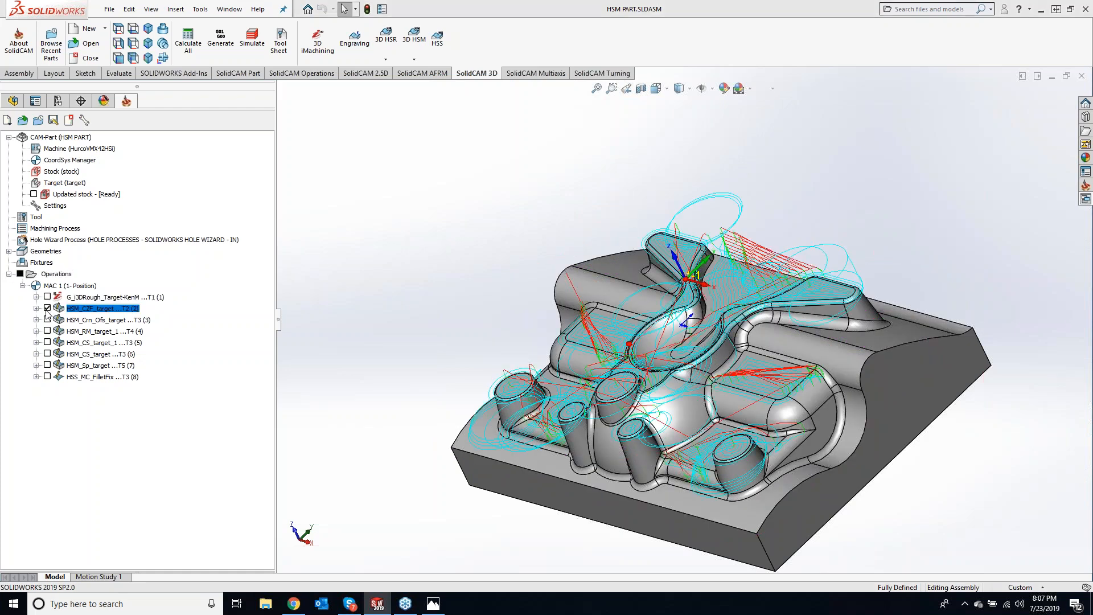
{"action": "left_click", "coordinate": [48, 308]}
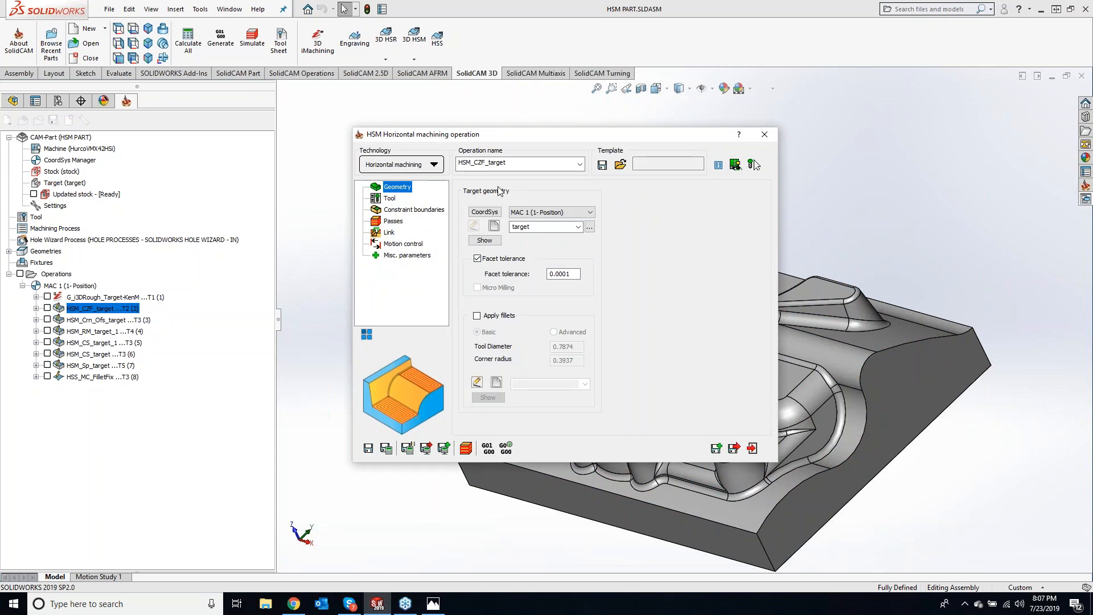
{"action": "left_click_drag", "start_coordinate": [535, 140], "coordinate": [418, 137]}
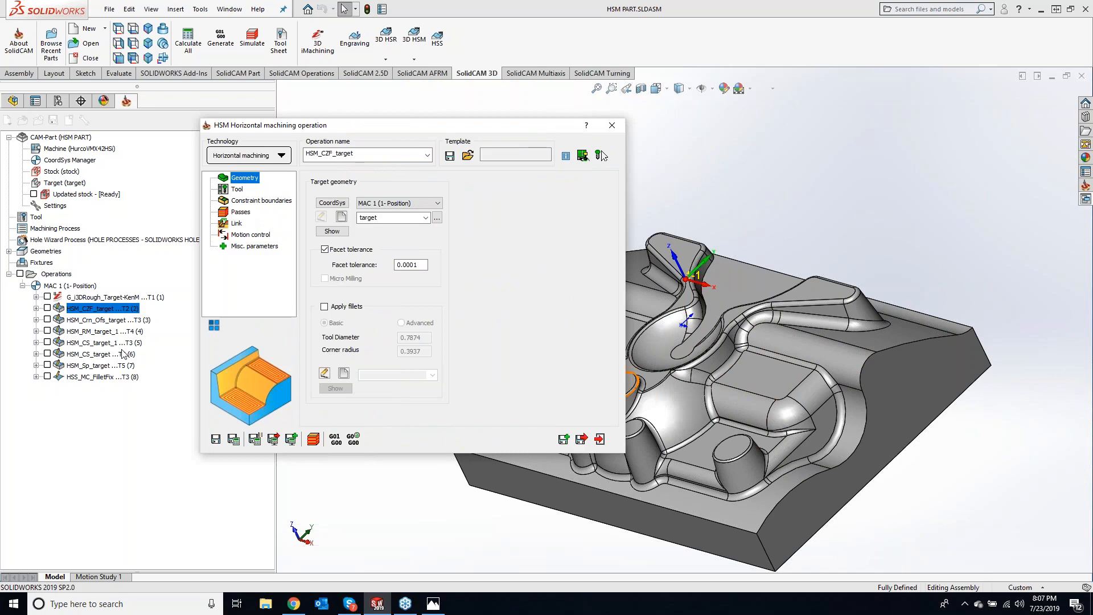
{"action": "left_click", "coordinate": [49, 312]}
{"action": "left_click", "coordinate": [48, 308]}
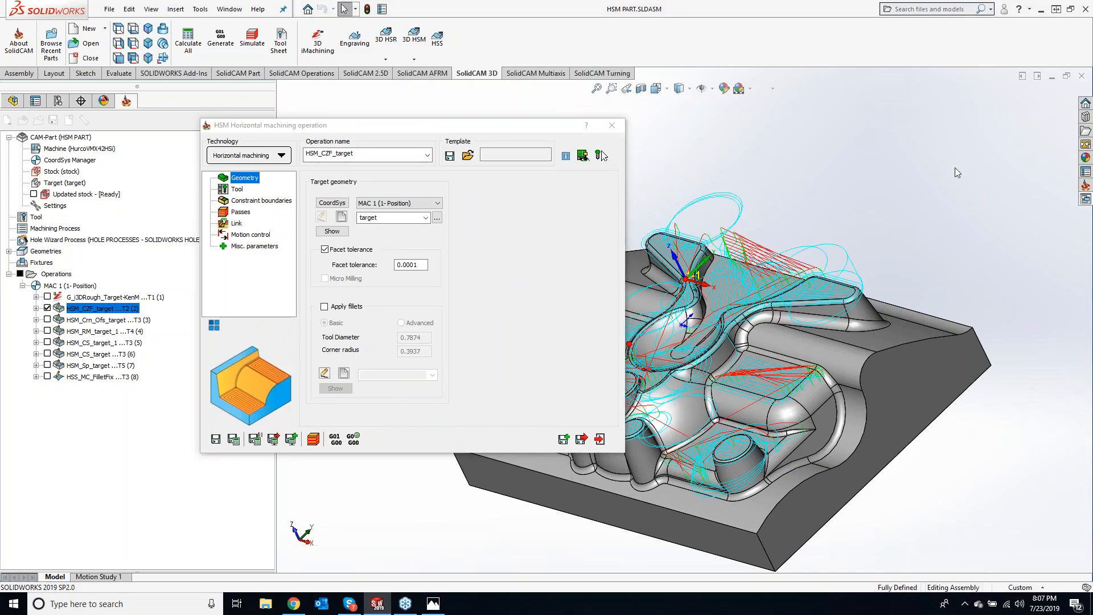
{"action": "middle_click_drag", "start_coordinate": [797, 330], "coordinate": [858, 437]}
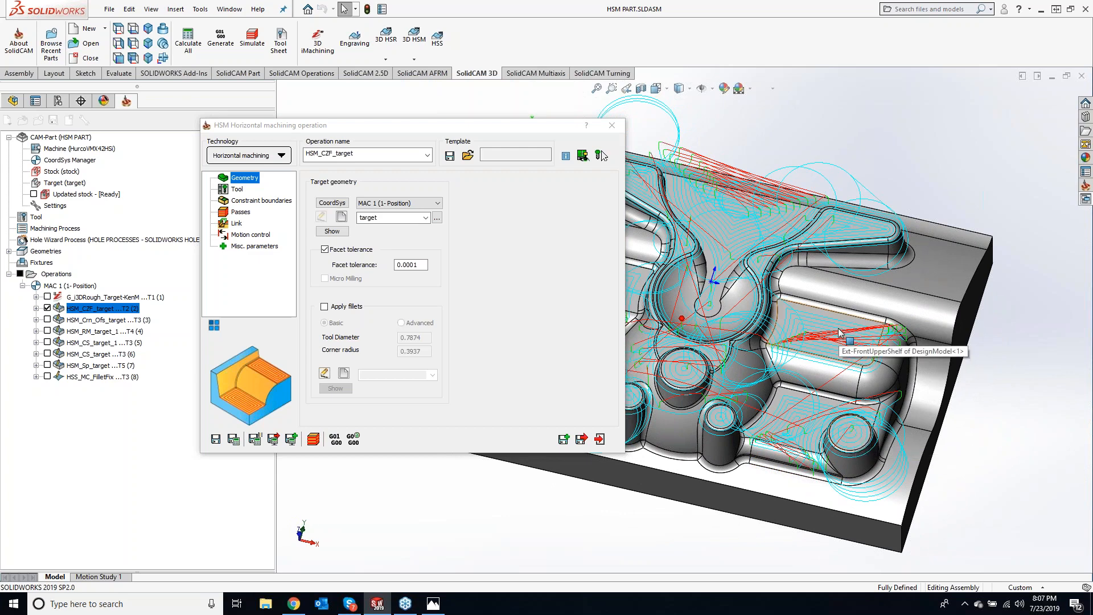
{"action": "middle_click_drag", "start_coordinate": [786, 436], "coordinate": [804, 430]}
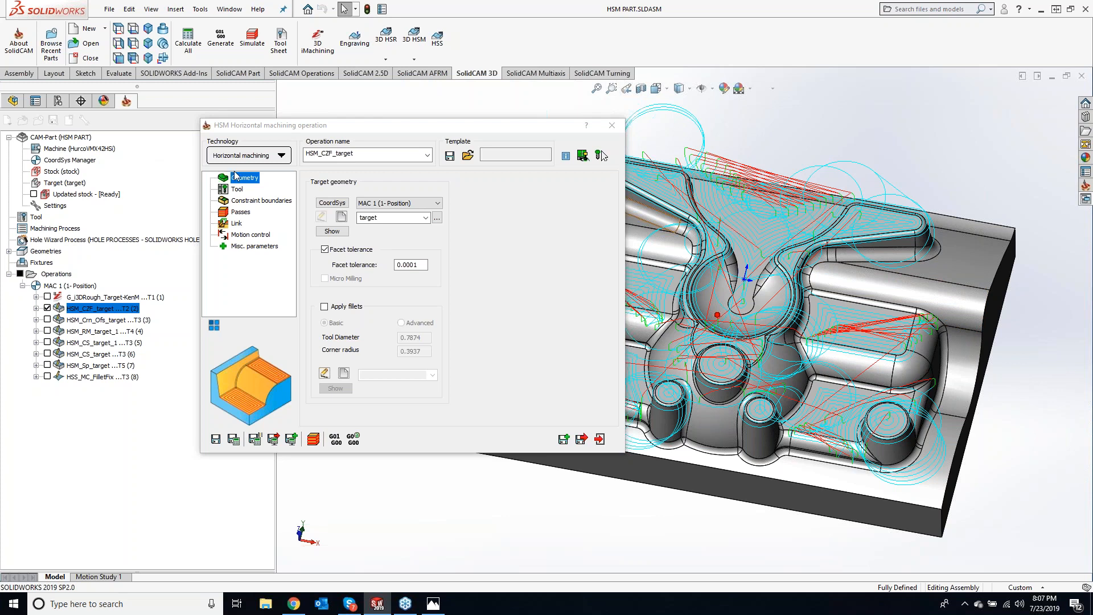
{"action": "left_click", "coordinate": [612, 126]}
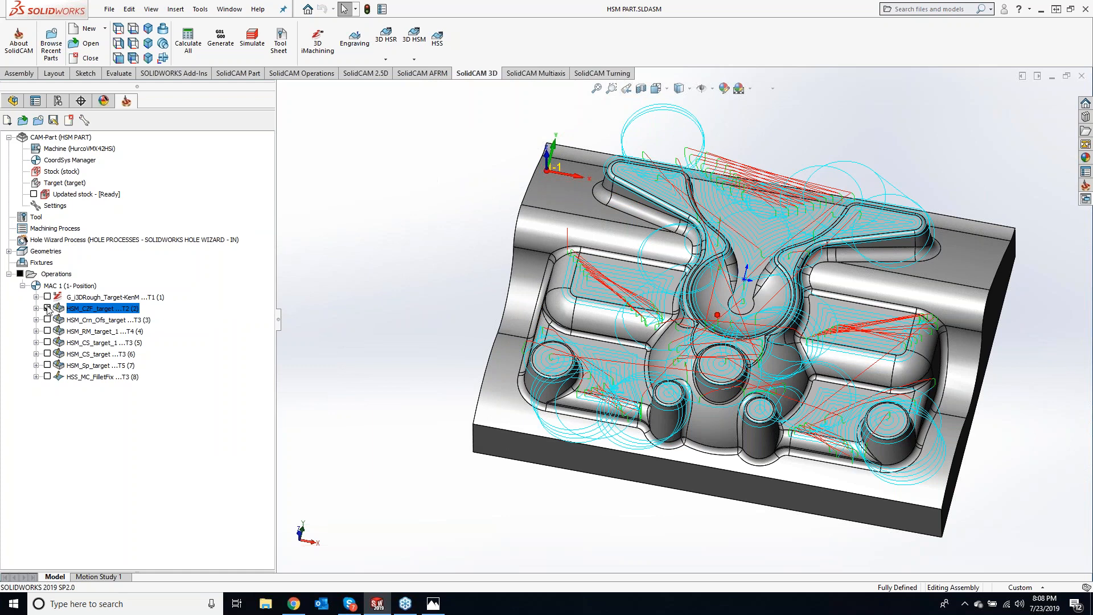
{"action": "left_click", "coordinate": [47, 308]}
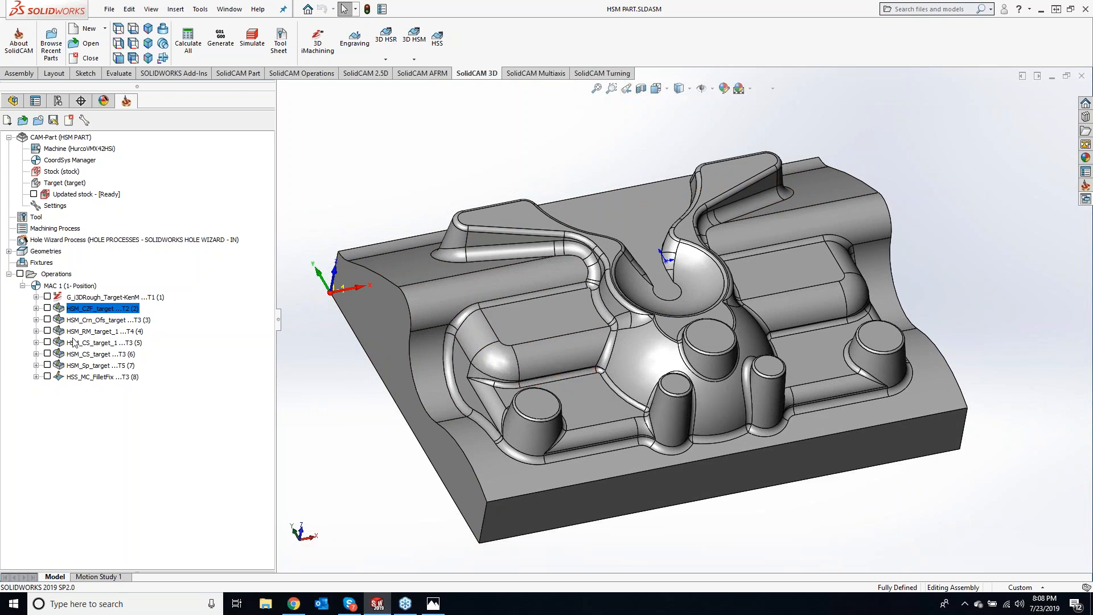
- Reopen HSM_CZF_target and show its auto-created outer silhouette constraint boundary on the part, leaving the operation unchanged
{"action": "double_click", "coordinate": [91, 311]}
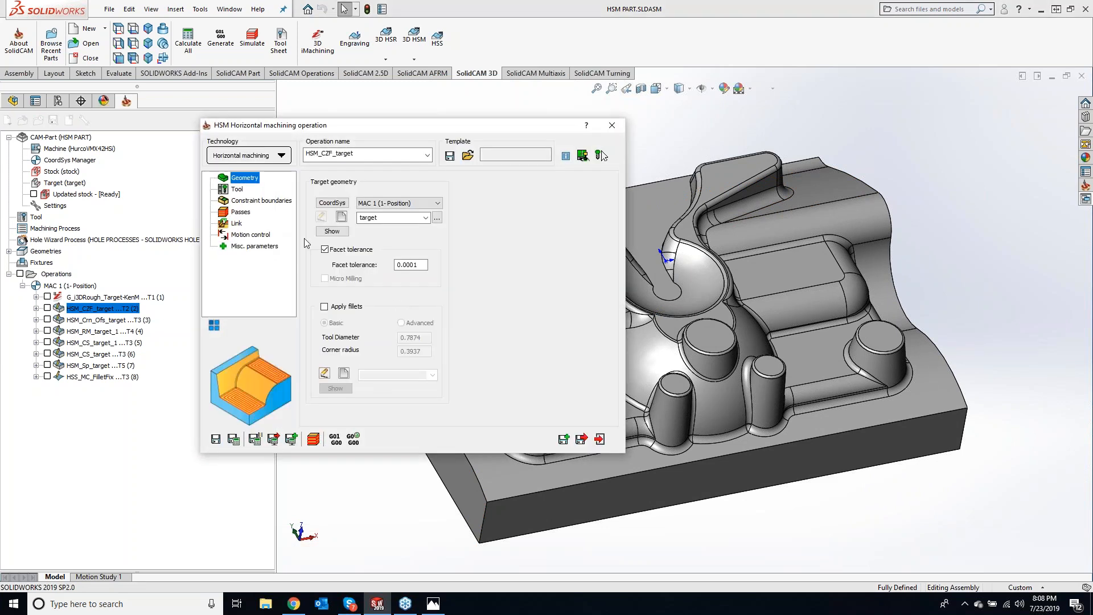
{"action": "left_click", "coordinate": [265, 206]}
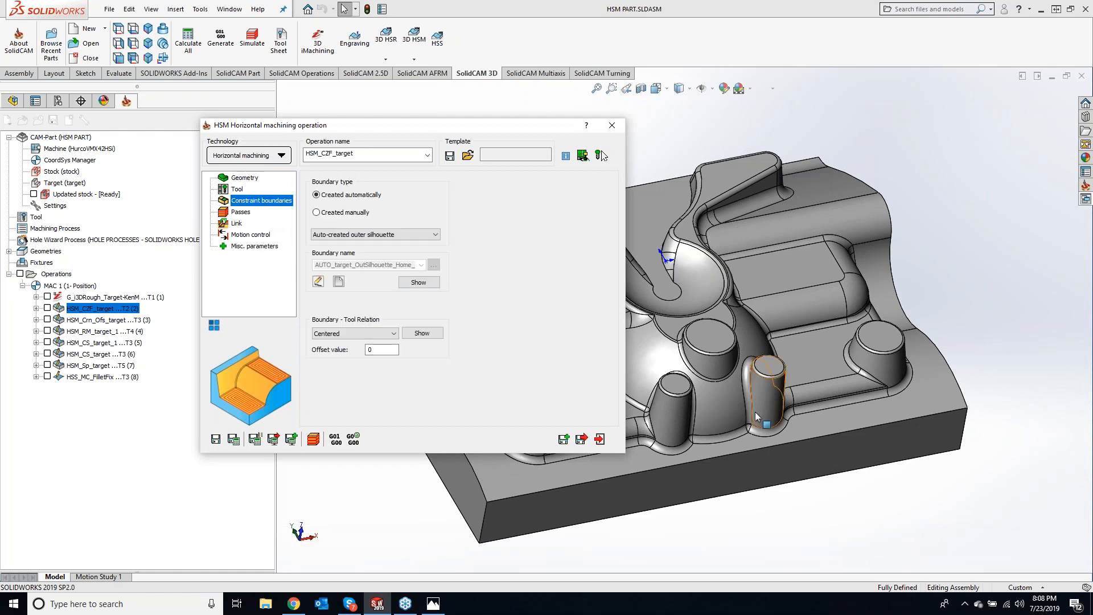
{"action": "left_click_drag", "start_coordinate": [507, 131], "coordinate": [373, 114]}
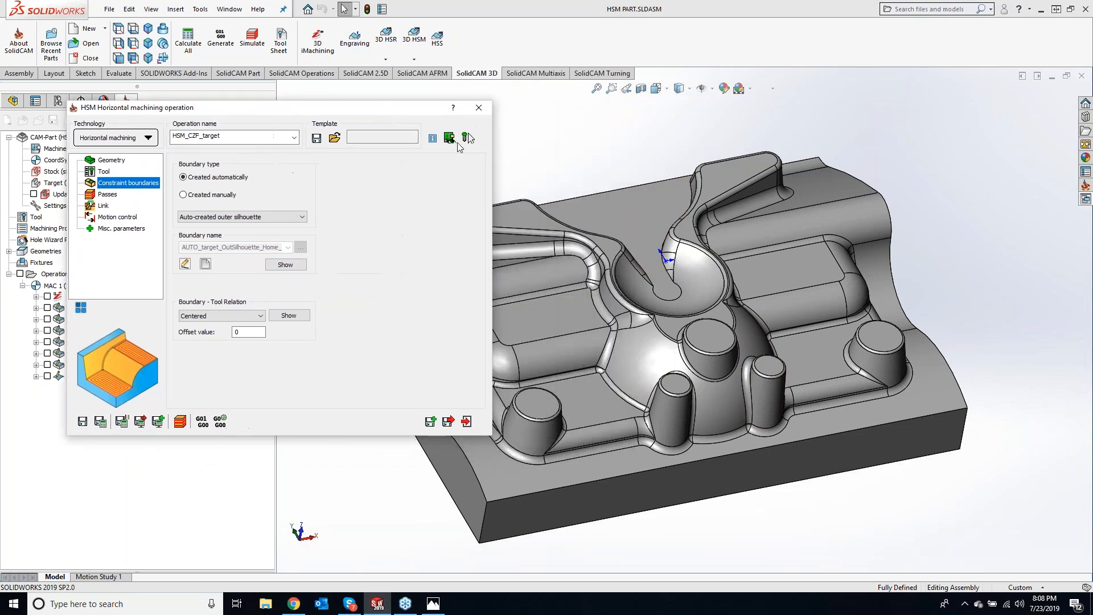
{"action": "left_click", "coordinate": [293, 270]}
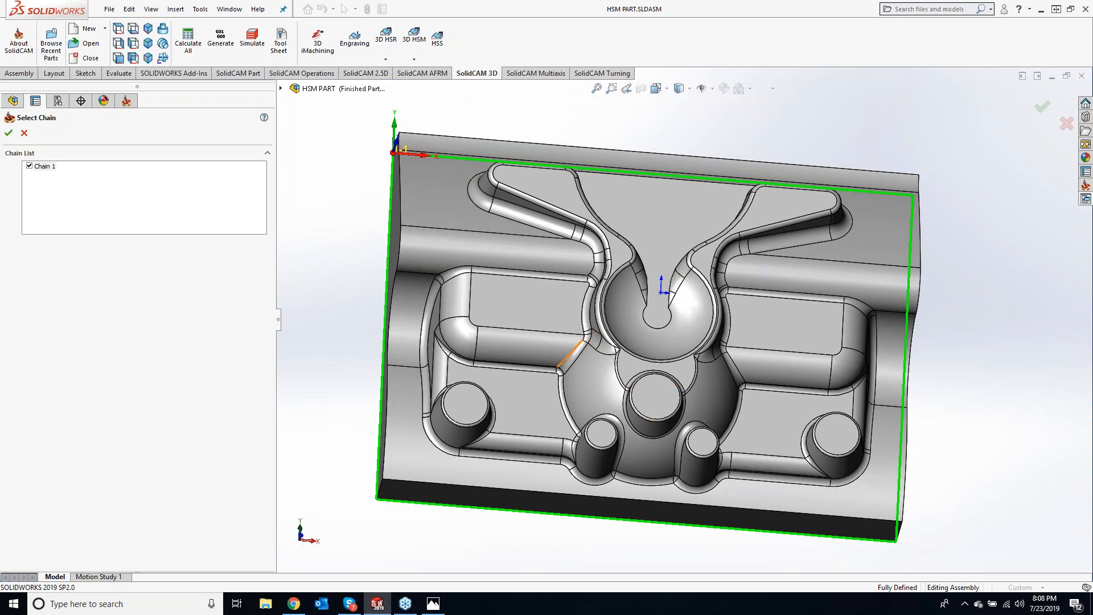
{"action": "middle_click_drag", "start_coordinate": [593, 351], "coordinate": [620, 350]}
{"action": "left_click", "coordinate": [701, 320]}
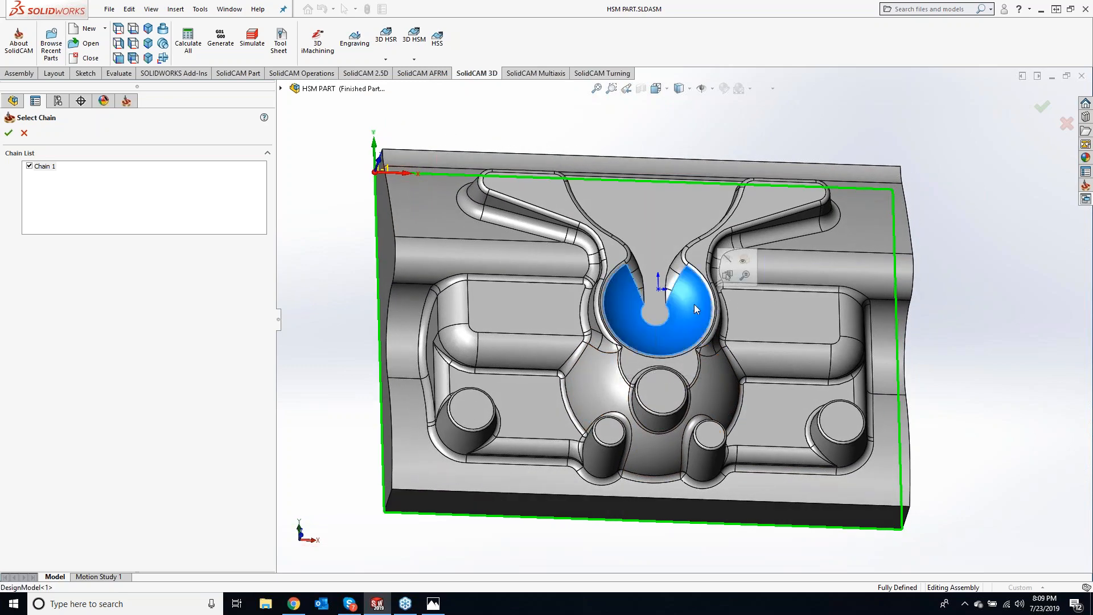
{"action": "left_click", "coordinate": [803, 207]}
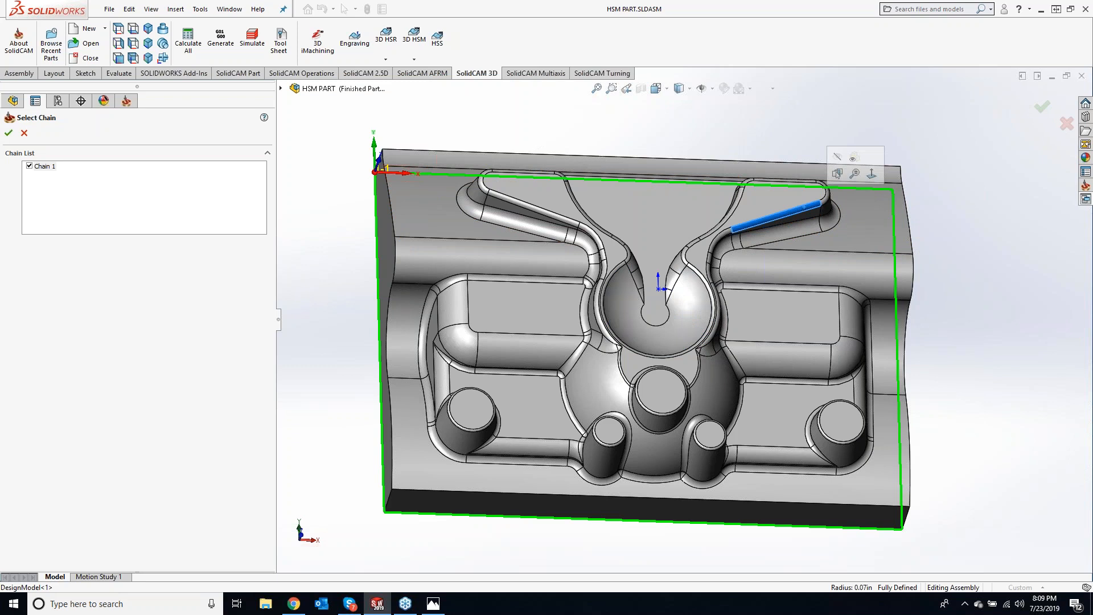
{"action": "left_click", "coordinate": [24, 133]}
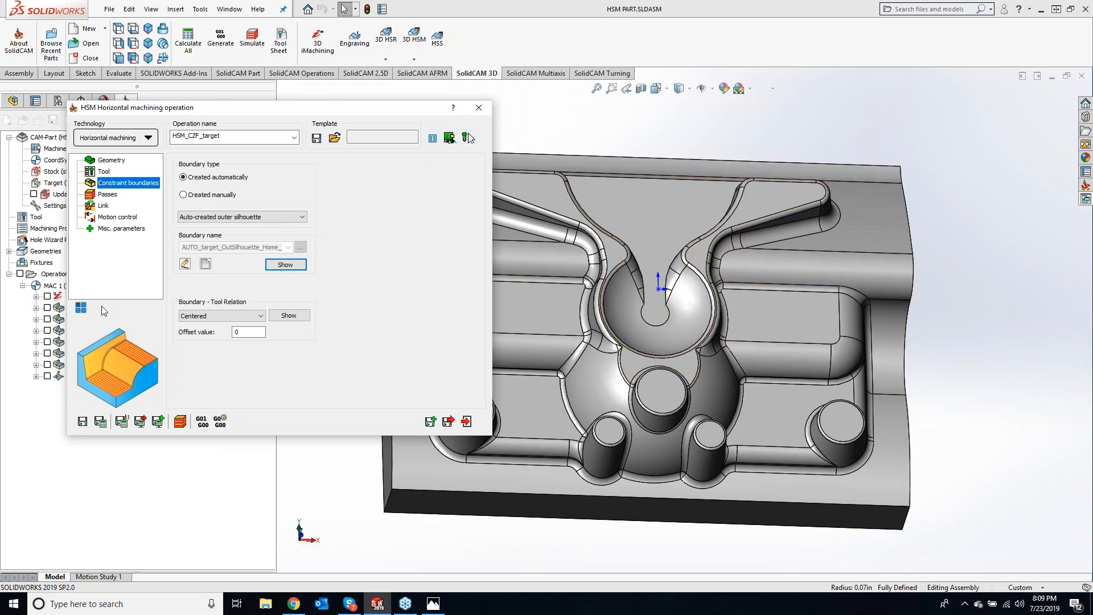
{"action": "left_click", "coordinate": [466, 421]}
- Open the HSM_Crn_Ofs_target corner offset operation, display its toolpath, and review its Passes settings
{"action": "double_click", "coordinate": [120, 320]}
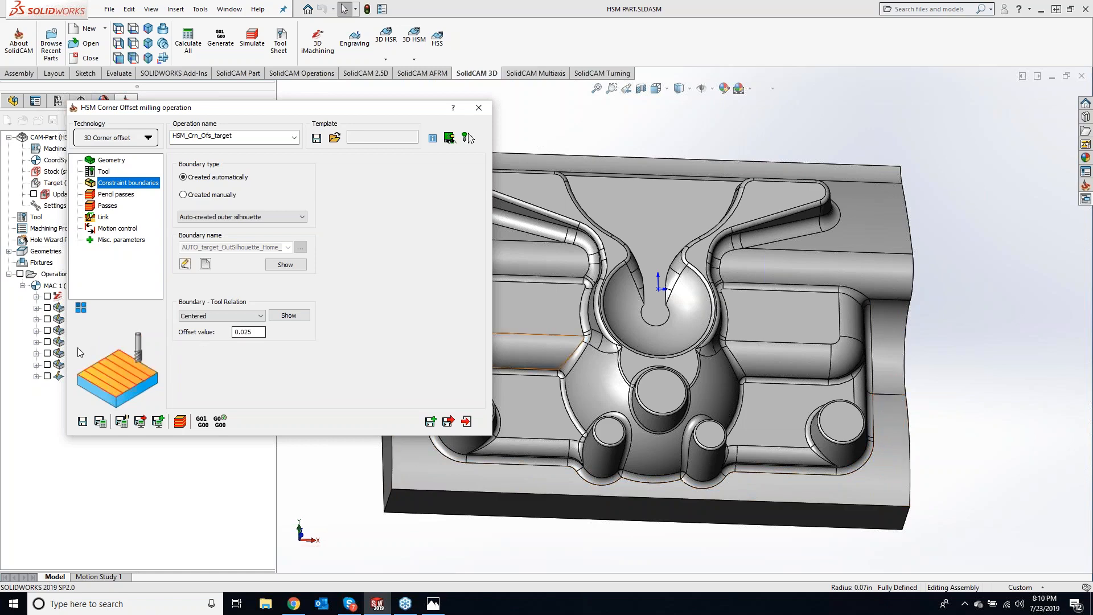
{"action": "left_click", "coordinate": [47, 319]}
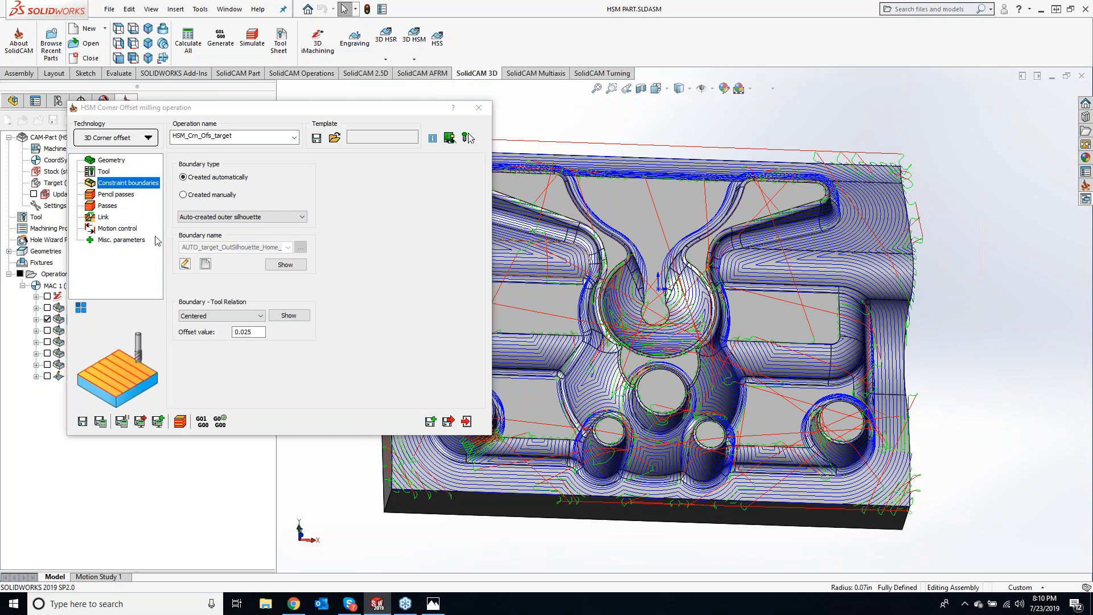
{"action": "left_click", "coordinate": [108, 205]}
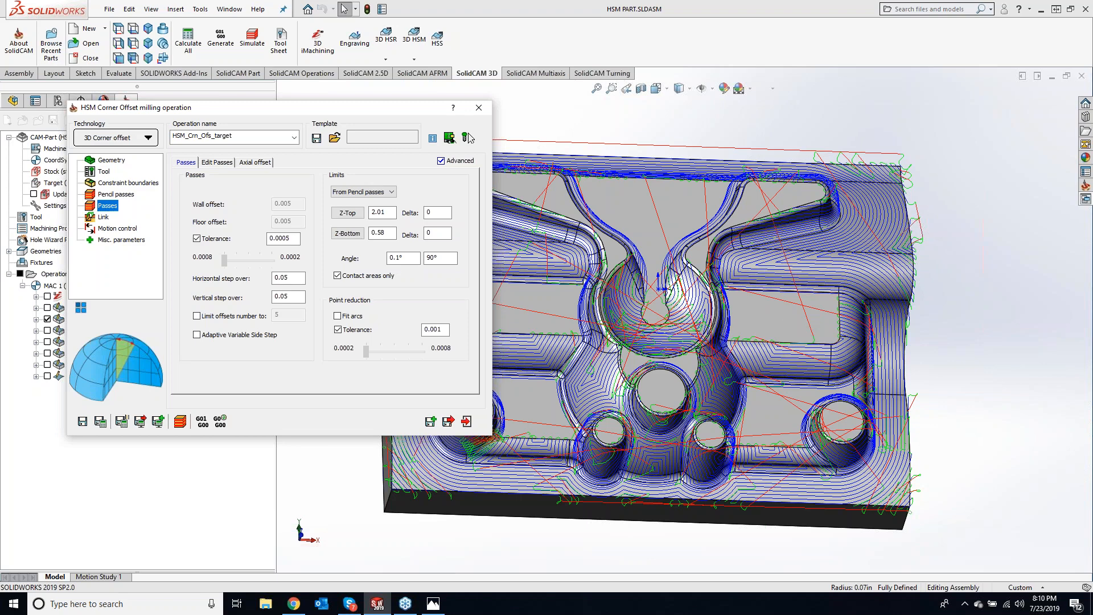
- View the corner offset toolpath from a lower angle, close the HSM_Crn_Ofs_target operation, and hide its toolpath
{"action": "left_click", "coordinate": [970, 318]}
{"action": "middle_click_drag", "start_coordinate": [972, 322], "coordinate": [751, 395]}
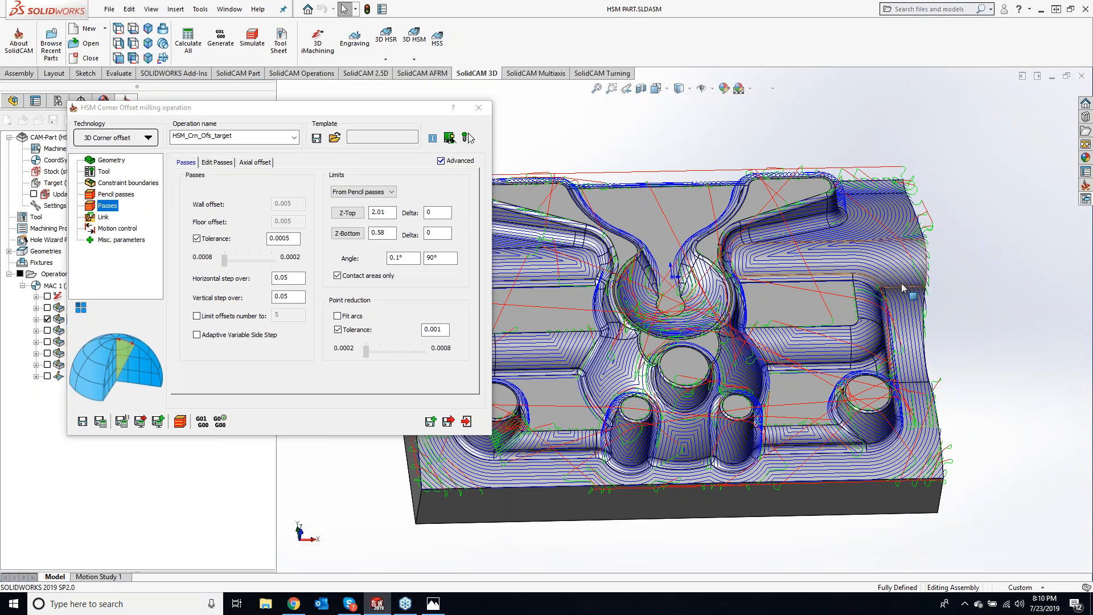
{"action": "left_click", "coordinate": [478, 108]}
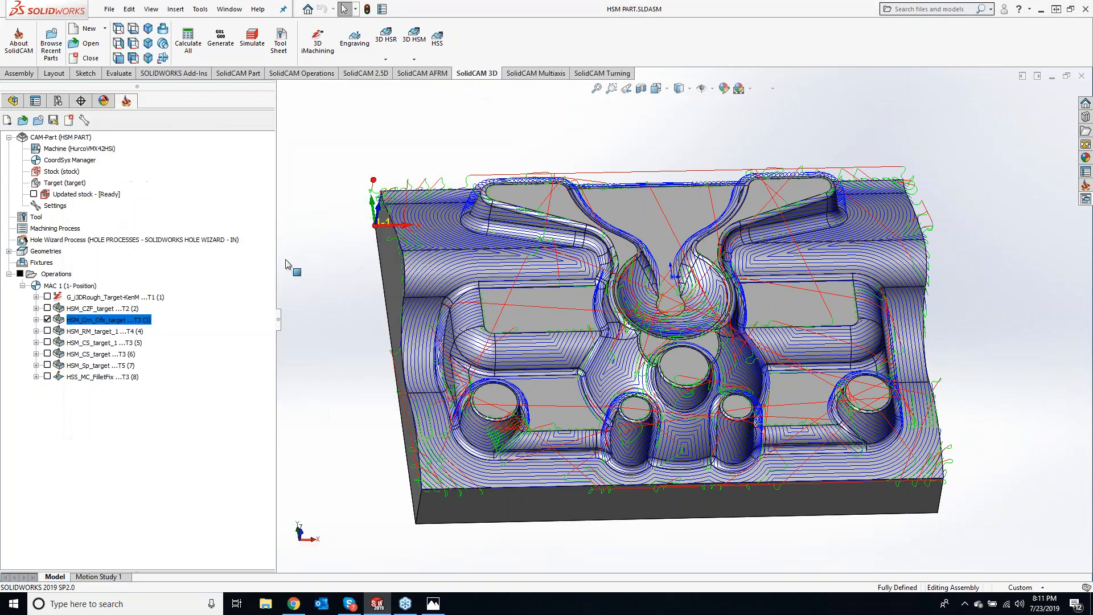
{"action": "left_click", "coordinate": [48, 320]}
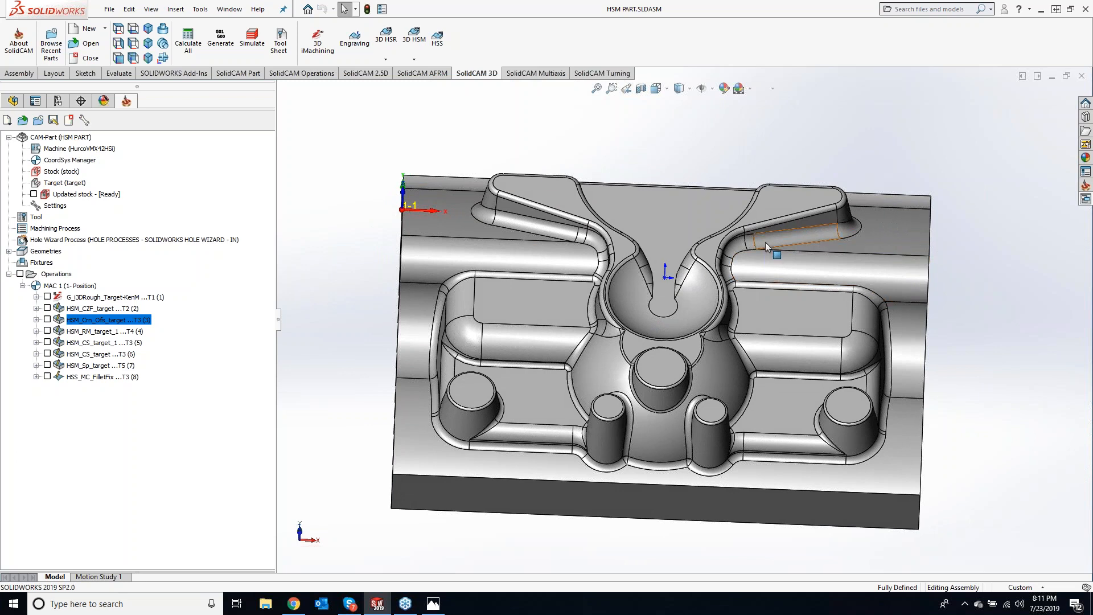
- Highlight the lower back-wing fillets, the front upper shelf edge fillets on both sides, and the center dish face for review
{"action": "left_click", "coordinate": [801, 237]}
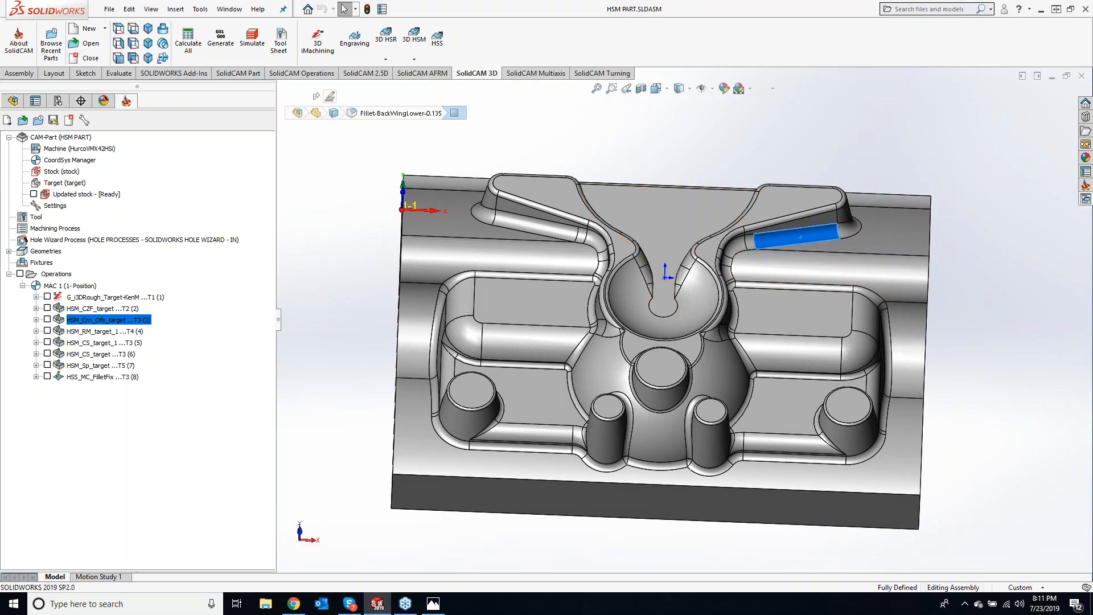
{"action": "left_click", "coordinate": [543, 231], "text": "ctrl"}
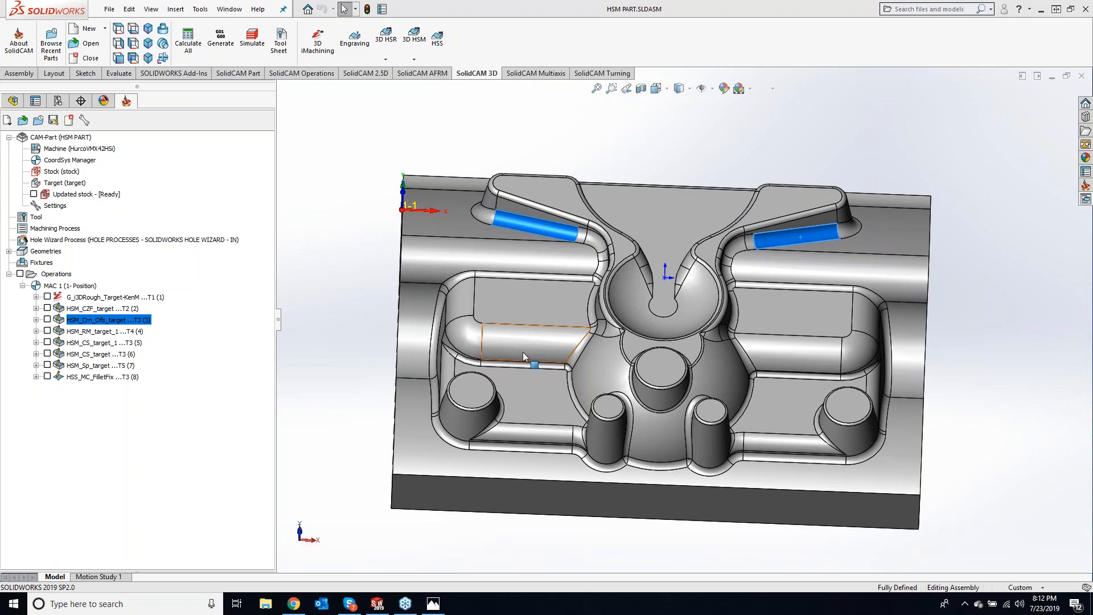
{"action": "left_click", "coordinate": [470, 341]}
{"action": "left_click", "coordinate": [459, 307], "text": "ctrl"}
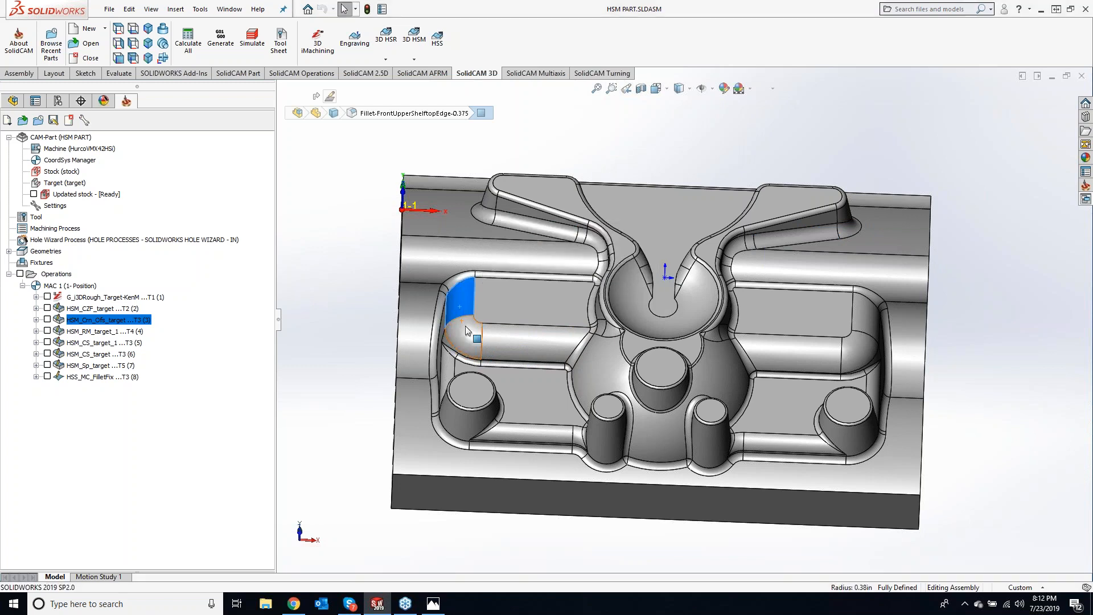
{"action": "left_click", "coordinate": [529, 348], "text": "ctrl"}
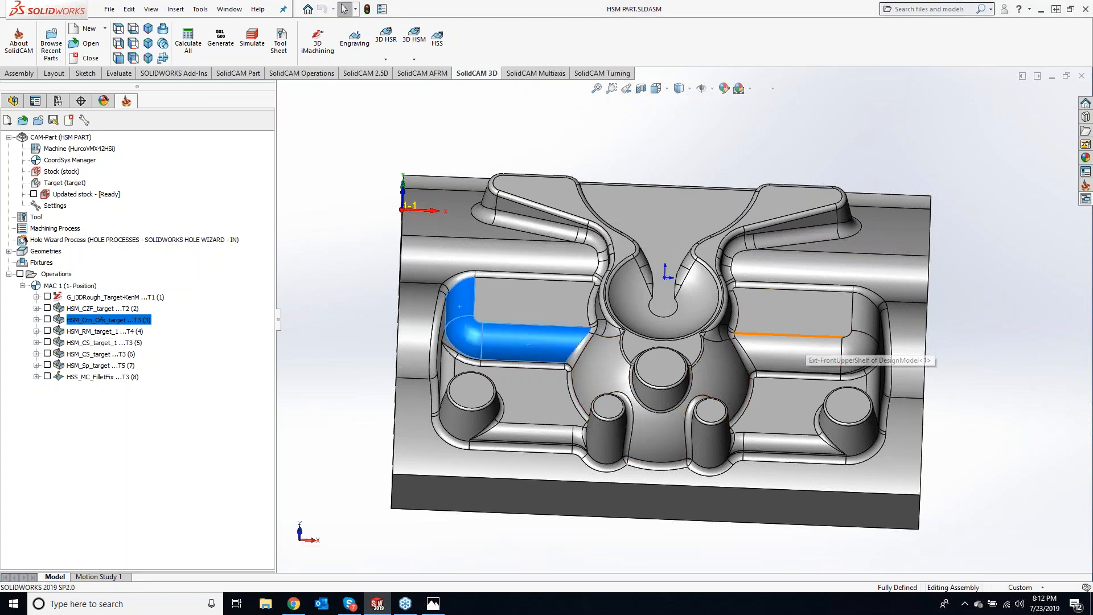
{"action": "left_click", "coordinate": [802, 351], "text": "ctrl"}
{"action": "left_click", "coordinate": [870, 333], "text": "ctrl"}
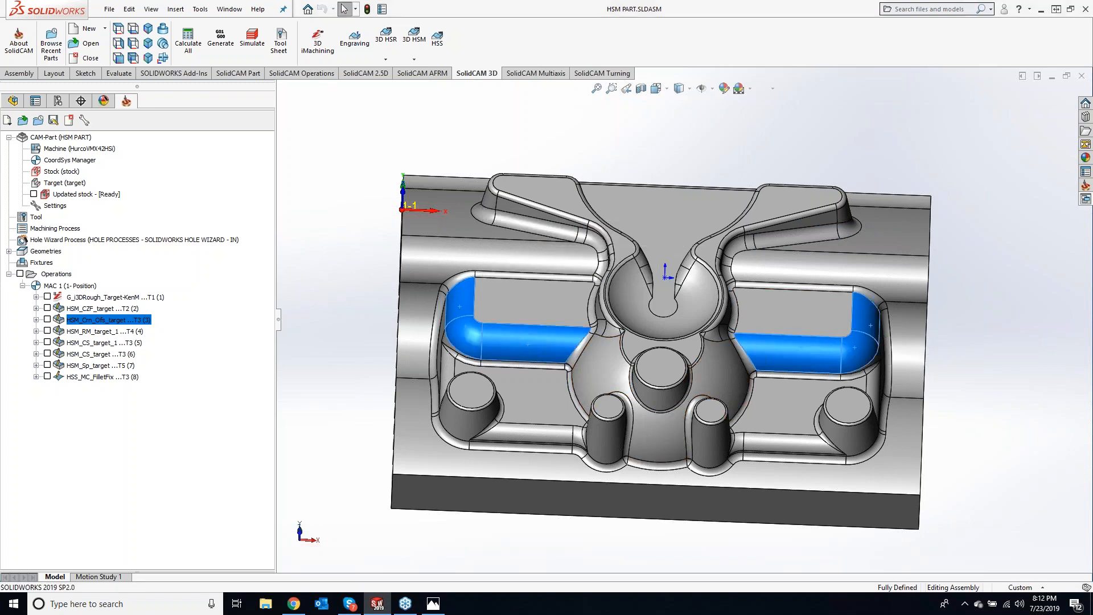
{"action": "left_click", "coordinate": [715, 311], "text": "ctrl"}
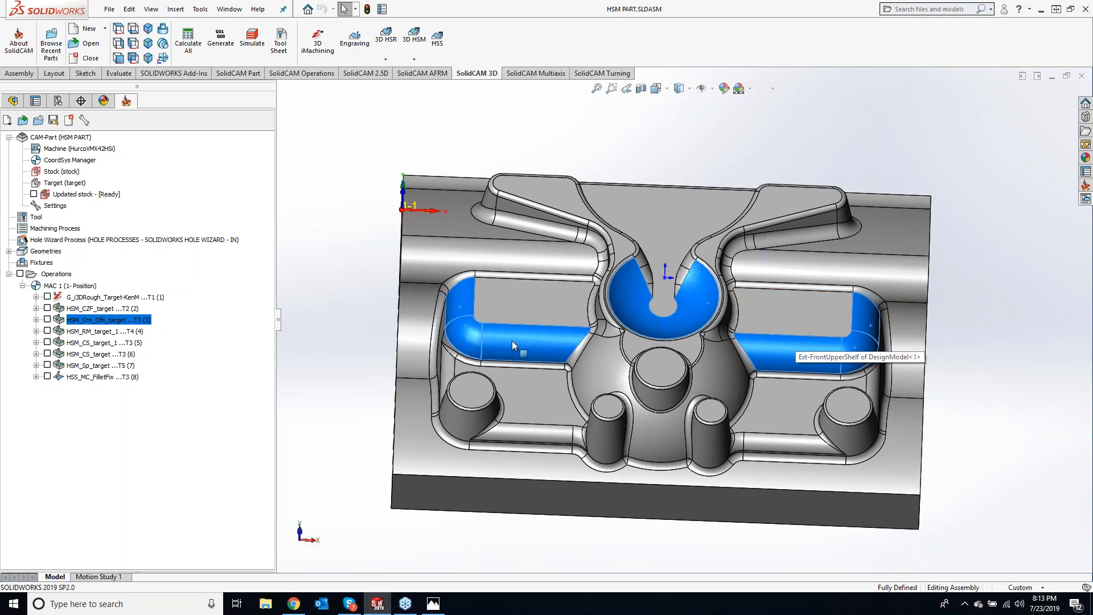
- Display the HSM_RM_target_1 rest machining toolpath, review its Passes and Geometry settings, and close the operation
{"action": "left_click", "coordinate": [47, 330]}
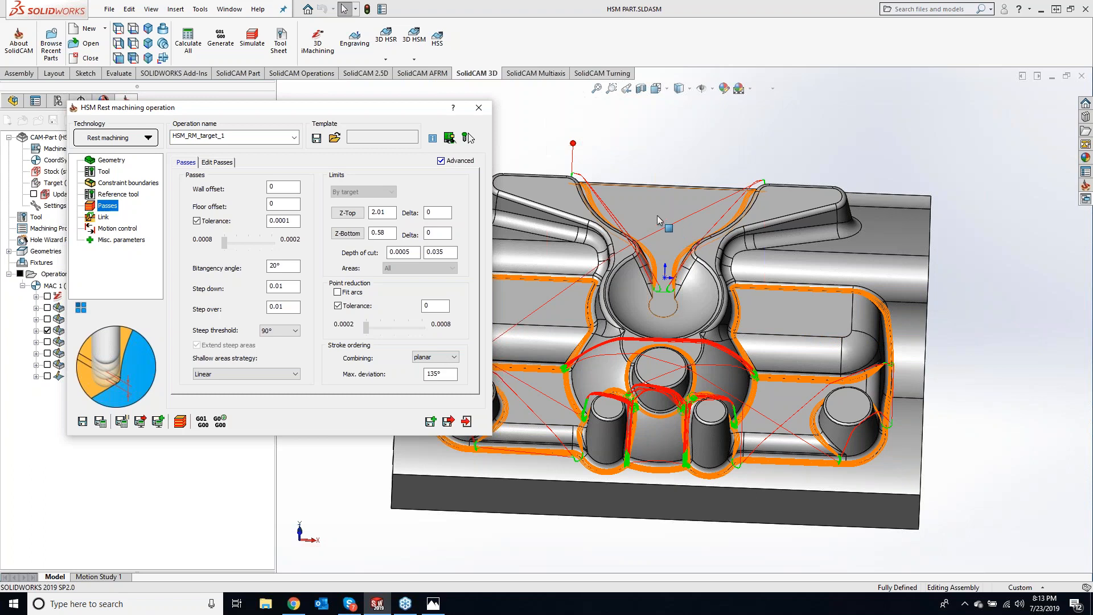
{"action": "left_click", "coordinate": [665, 126]}
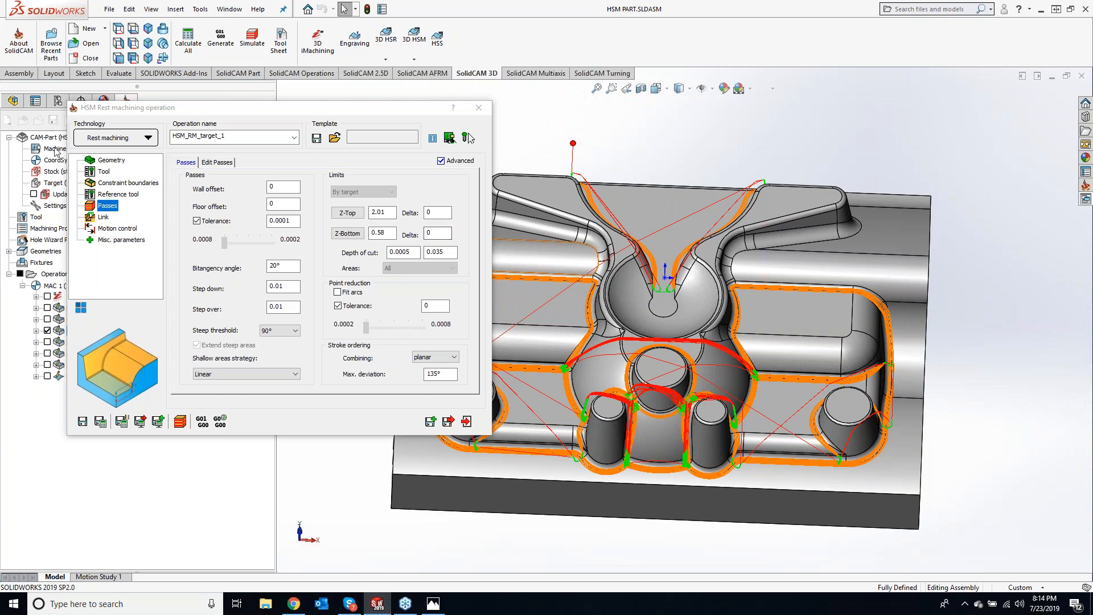
{"action": "left_click", "coordinate": [105, 162]}
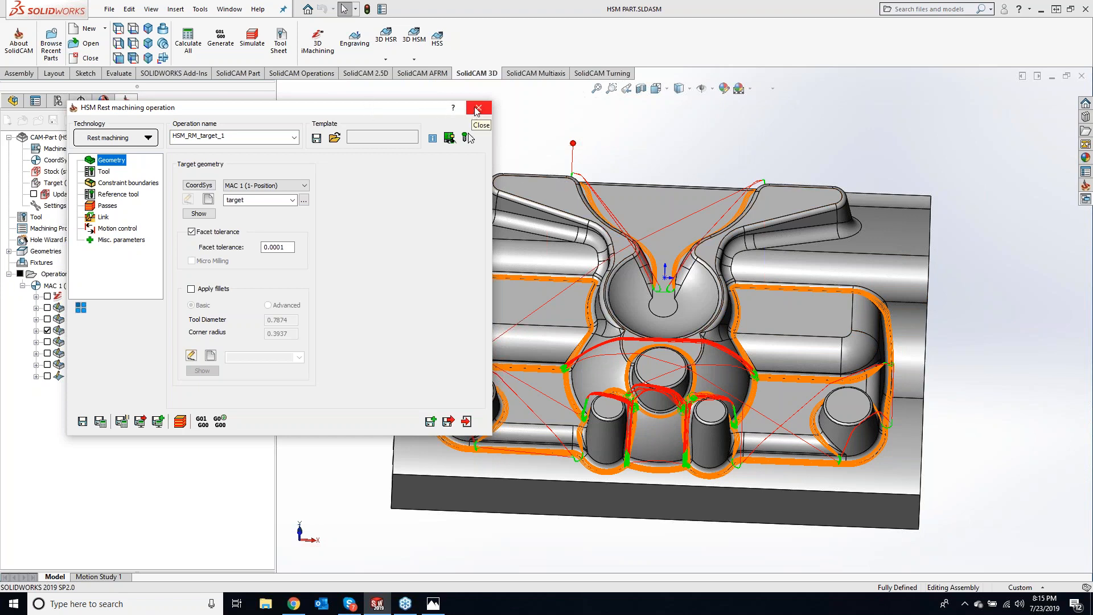
{"action": "left_click", "coordinate": [477, 110]}
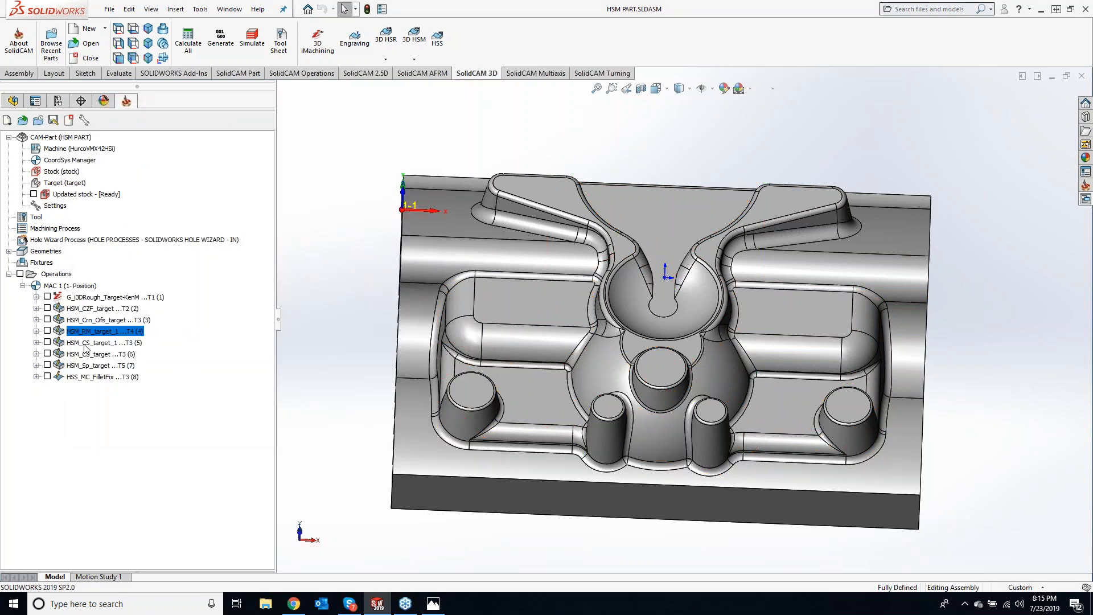
- Open the HSM_CS_target_1 constant step over operation with its toolpath shown and review its drive boundary settings
{"action": "left_click", "coordinate": [85, 343]}
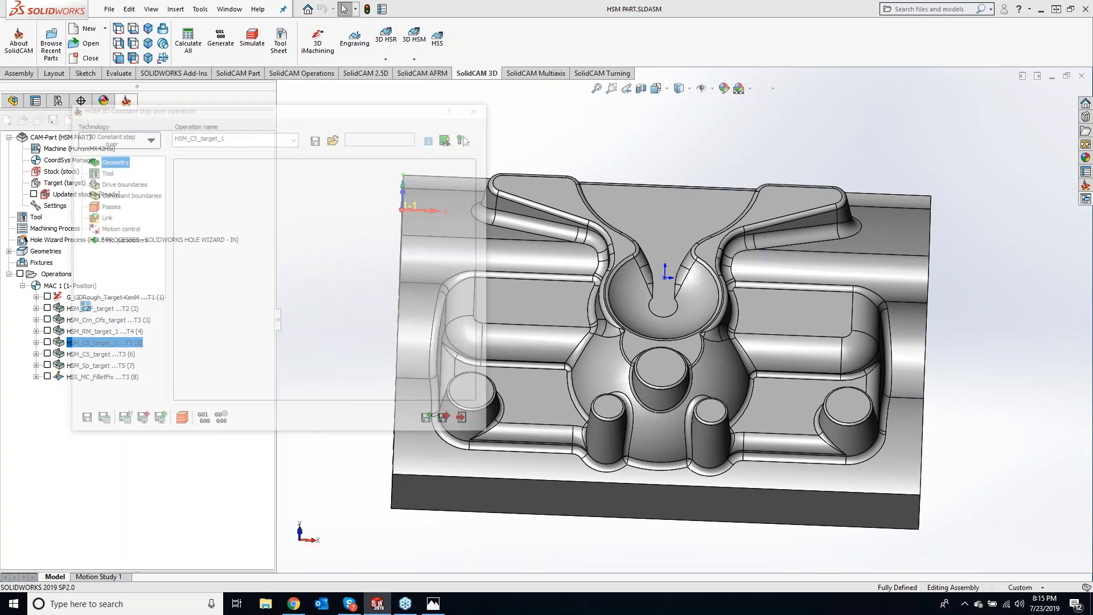
{"action": "left_click", "coordinate": [48, 341]}
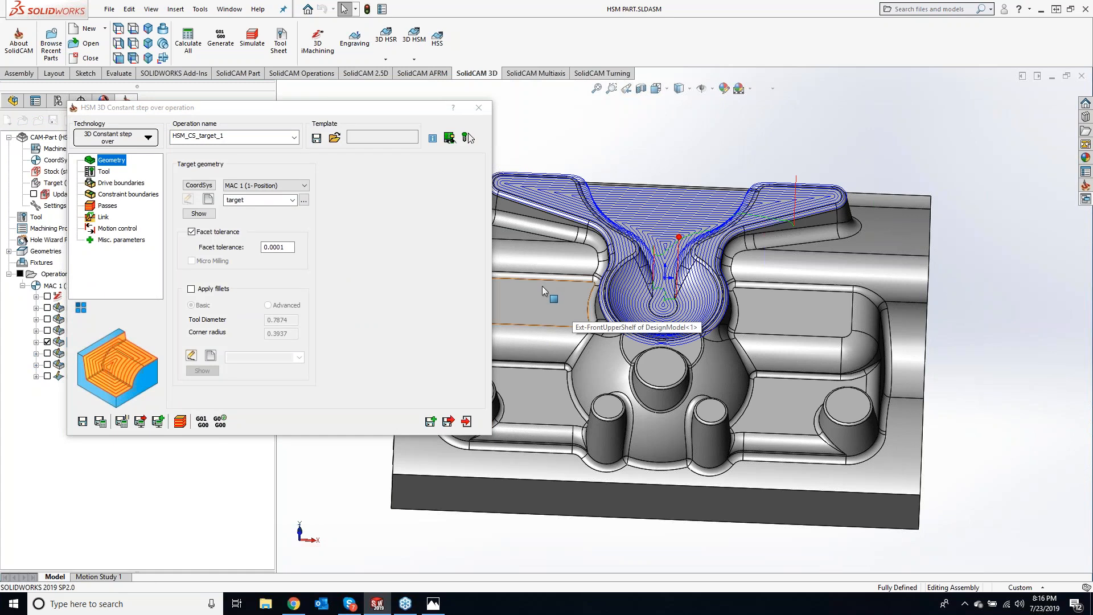
{"action": "left_click", "coordinate": [122, 183]}
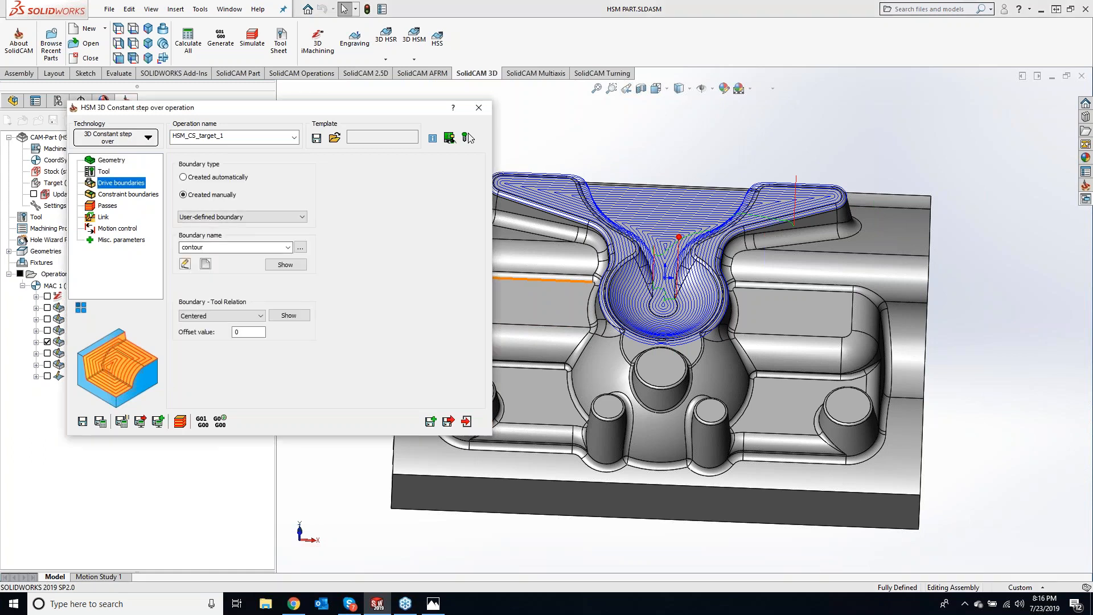
- Show the user-defined drive boundary "contour" on the part, inspect it around the wings and center dish, and return to the operation
{"action": "left_click", "coordinate": [285, 264]}
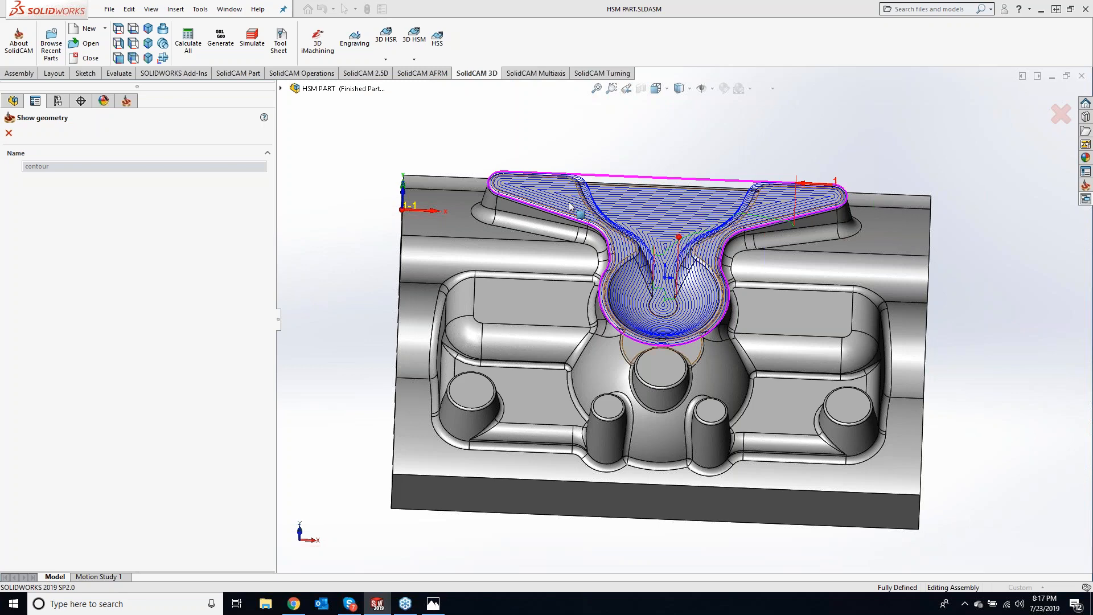
{"action": "scroll", "coordinate": [589, 225], "scroll_direction": "down", "scroll_amount": 5}
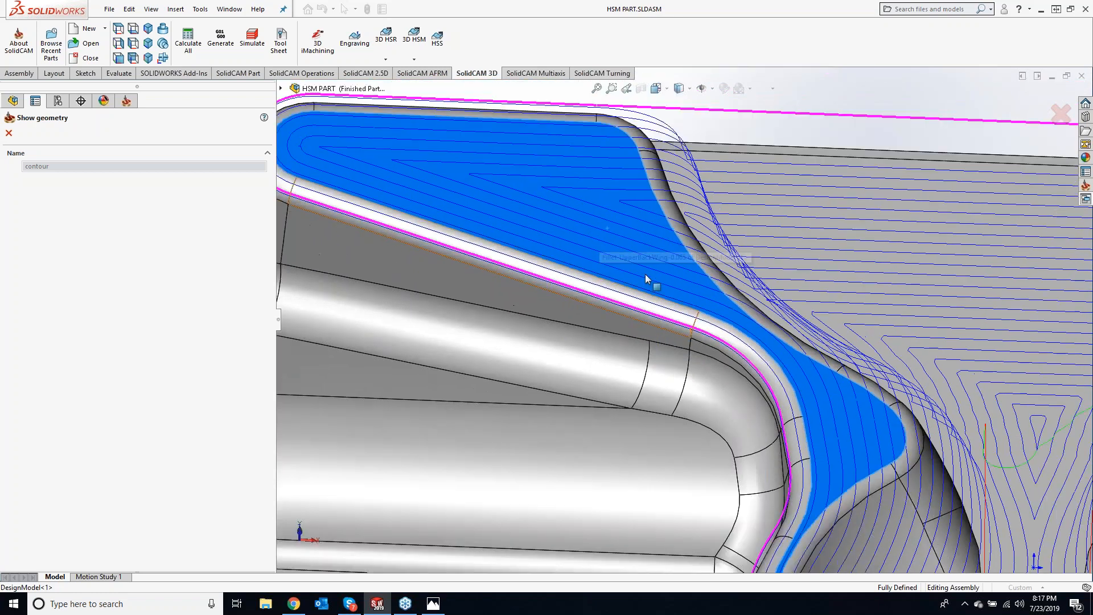
{"action": "scroll", "coordinate": [644, 274], "scroll_direction": "up", "scroll_amount": 3}
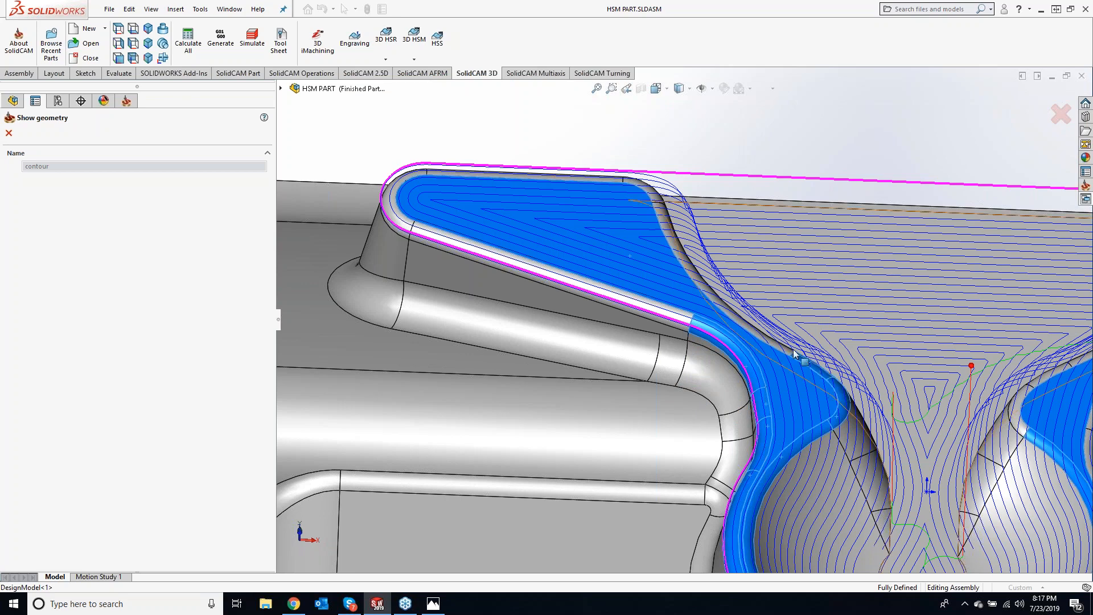
{"action": "scroll", "coordinate": [794, 331], "scroll_direction": "up", "scroll_amount": 2}
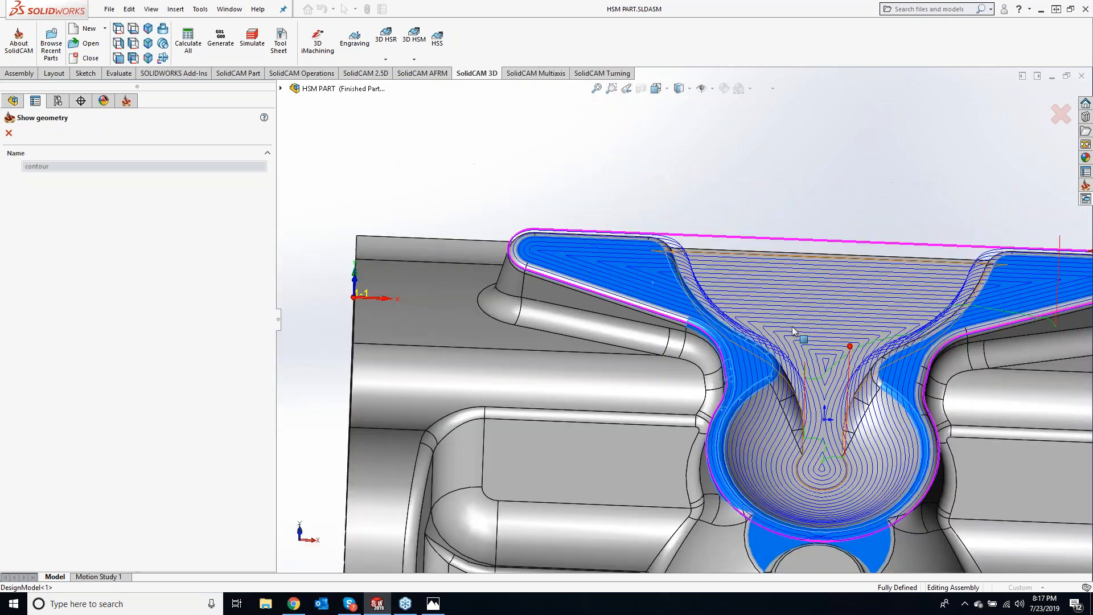
{"action": "scroll", "coordinate": [794, 331], "scroll_direction": "up", "scroll_amount": 1}
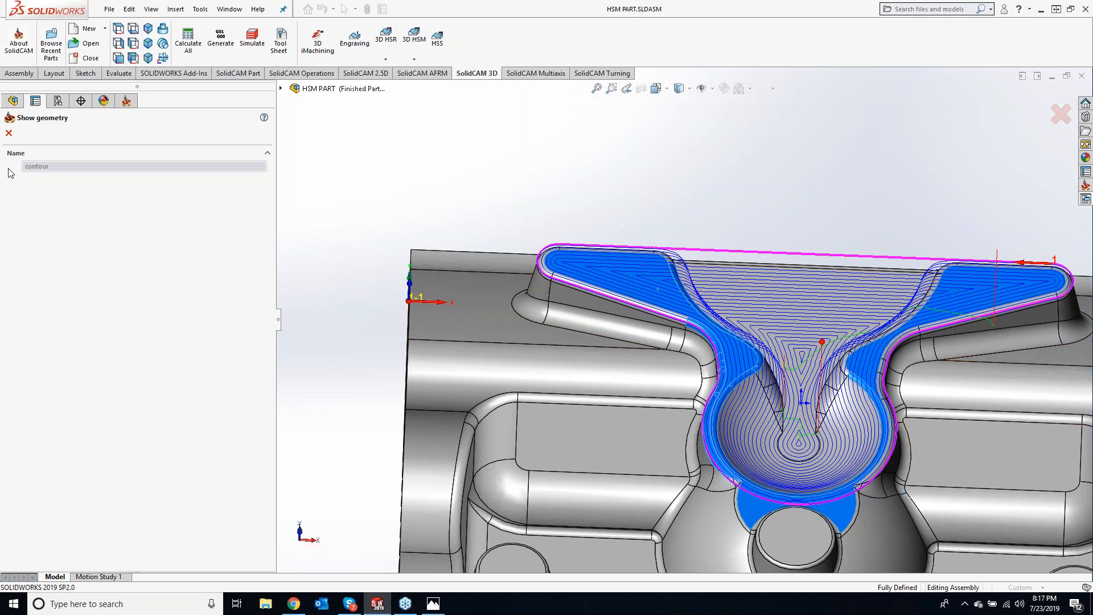
{"action": "left_click", "coordinate": [9, 132]}
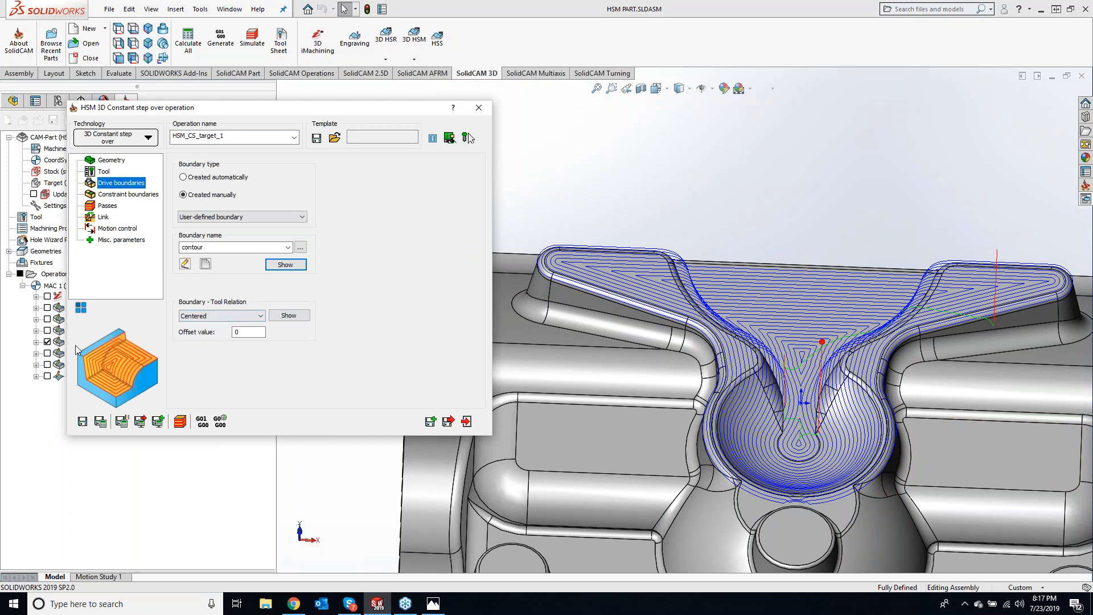
- Hide the HSM_CS_target_1 toolpath, highlight the fillet faces along one wing's upper edge, and close the operation
{"action": "left_click", "coordinate": [47, 341]}
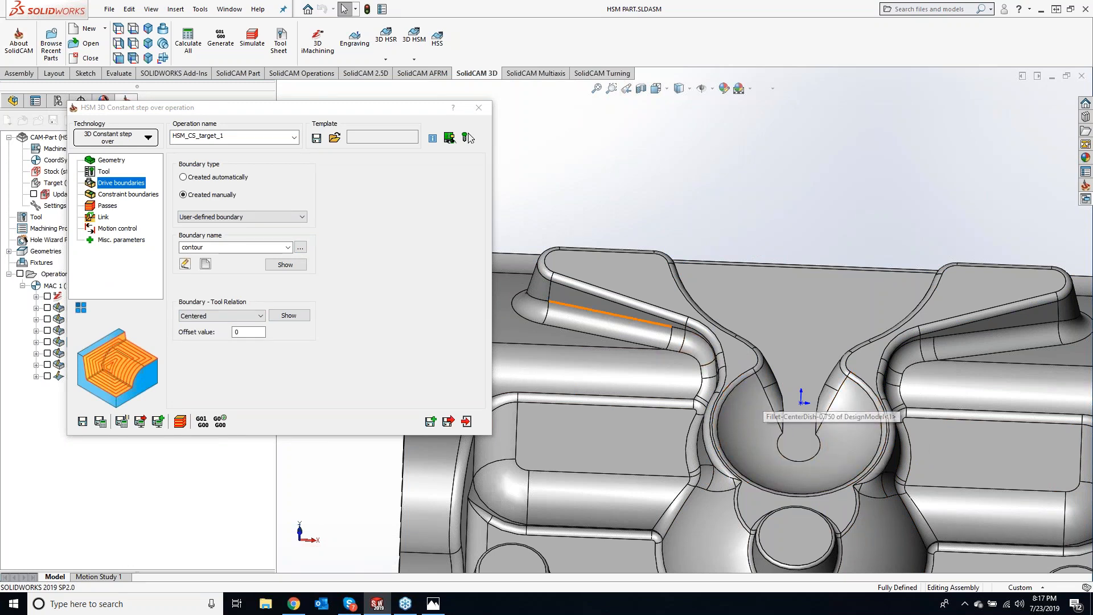
{"action": "left_click", "coordinate": [641, 306]}
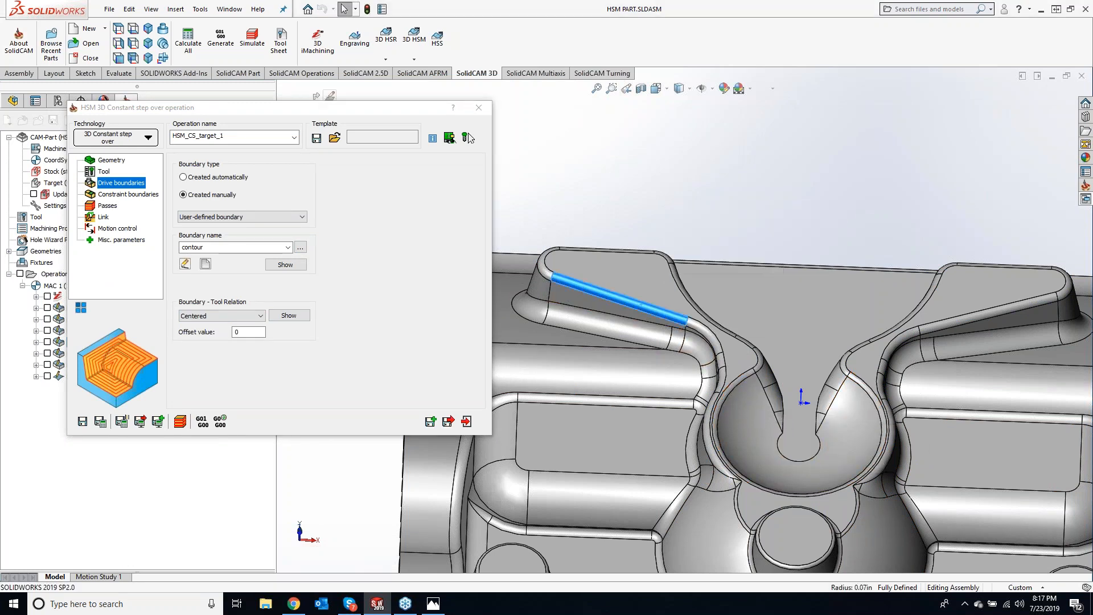
{"action": "left_click", "coordinate": [546, 257]}
{"action": "left_click", "coordinate": [576, 253]}
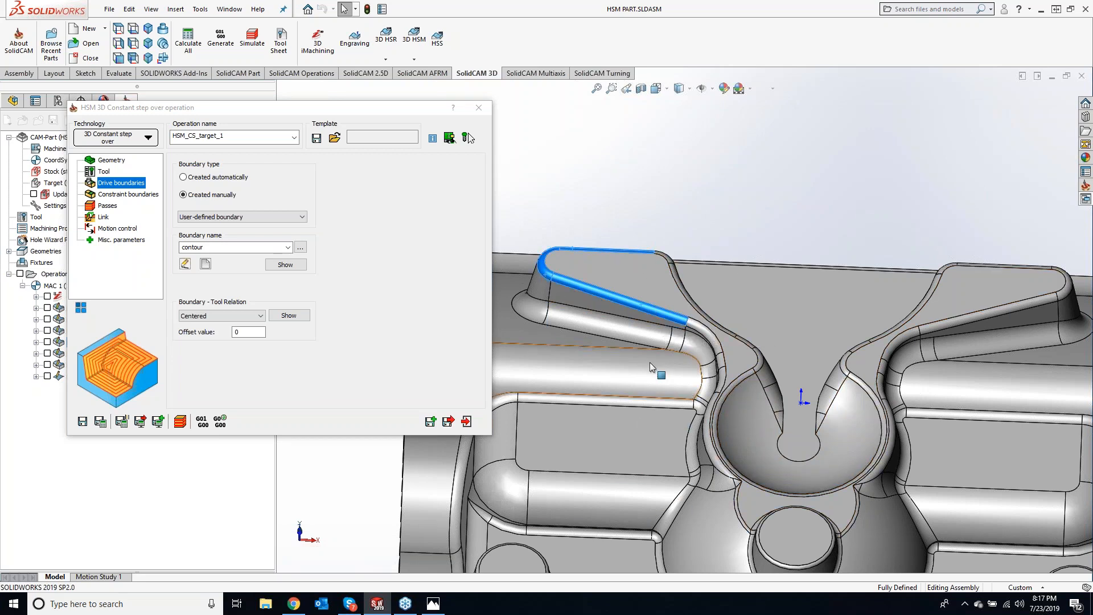
{"action": "left_click", "coordinate": [756, 363]}
{"action": "left_click", "coordinate": [784, 184]}
{"action": "middle_click_drag", "start_coordinate": [784, 185], "coordinate": [848, 456]}
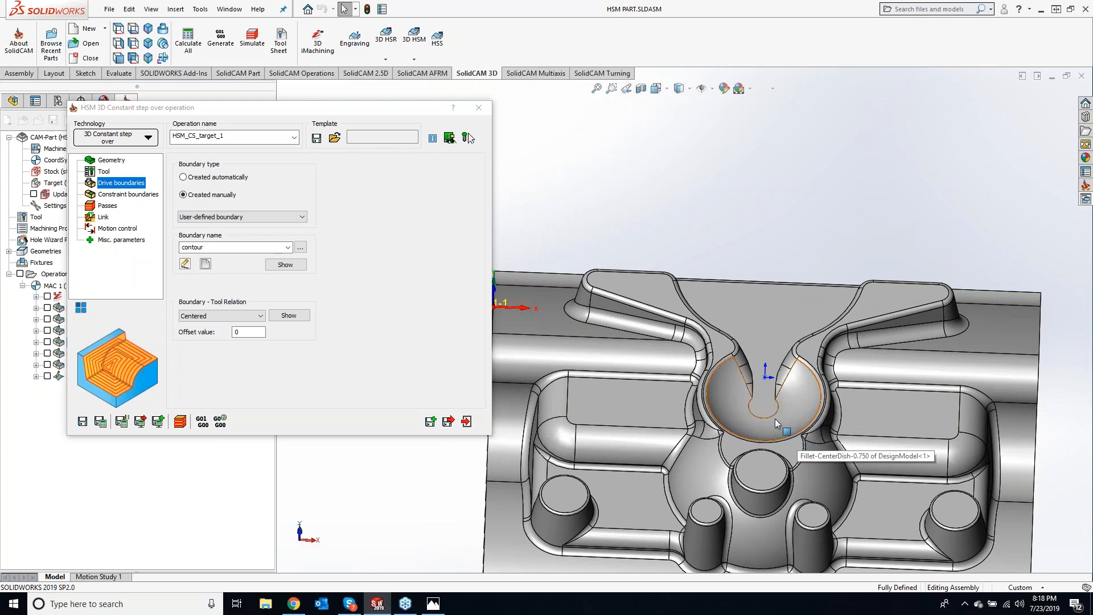
{"action": "left_click", "coordinate": [478, 107]}
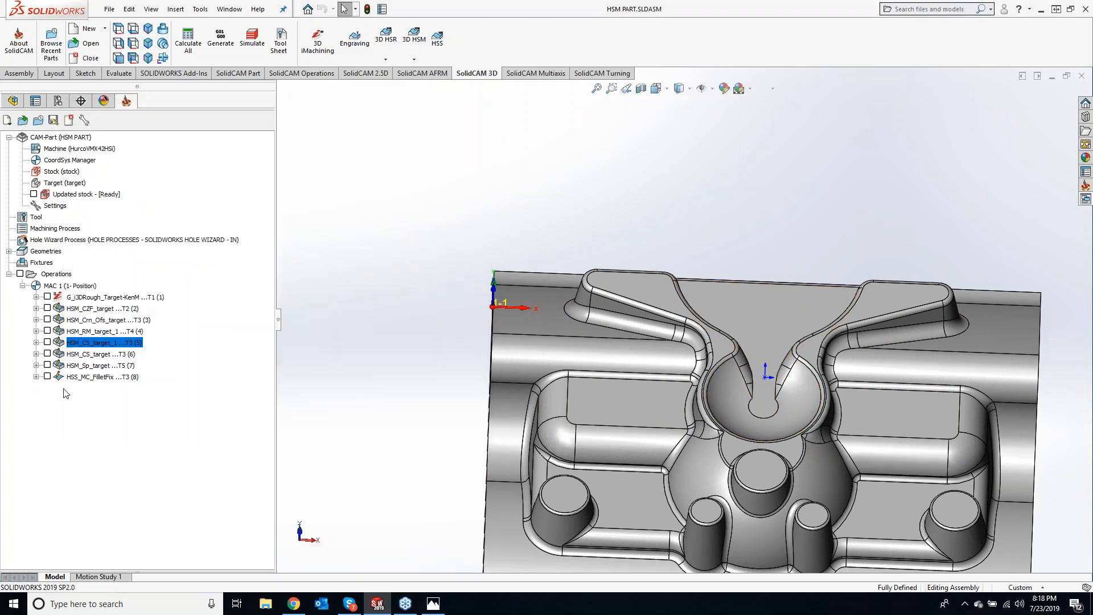
- Open the HSM_CS_target constant step over operation, display its toolpath, and inspect it closely on the front upper shelf fillet
{"action": "double_click", "coordinate": [85, 354]}
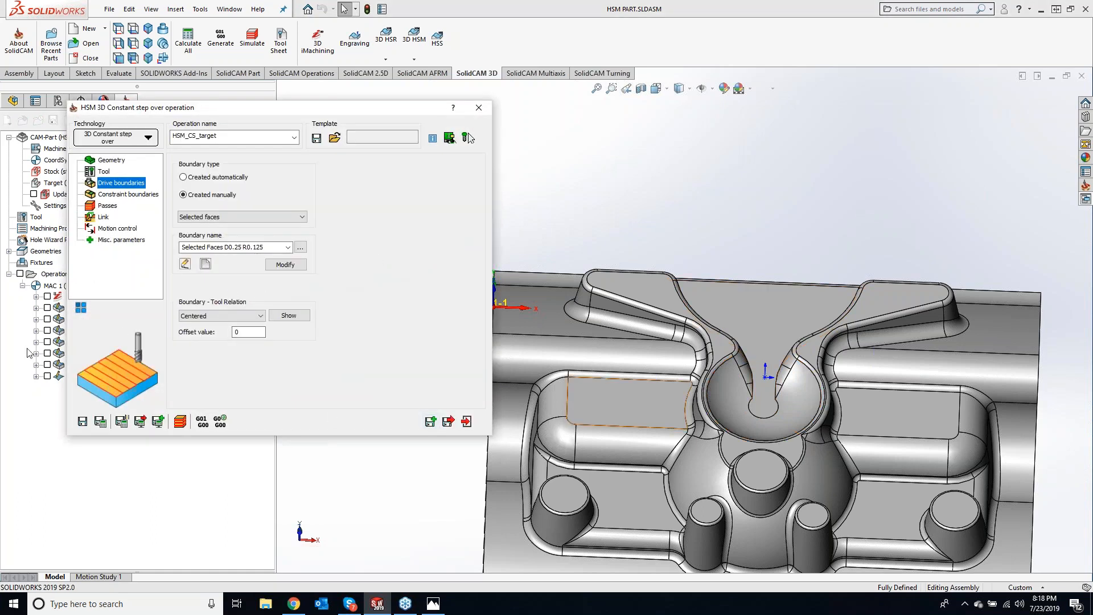
{"action": "left_click_drag", "start_coordinate": [237, 117], "coordinate": [320, 130]}
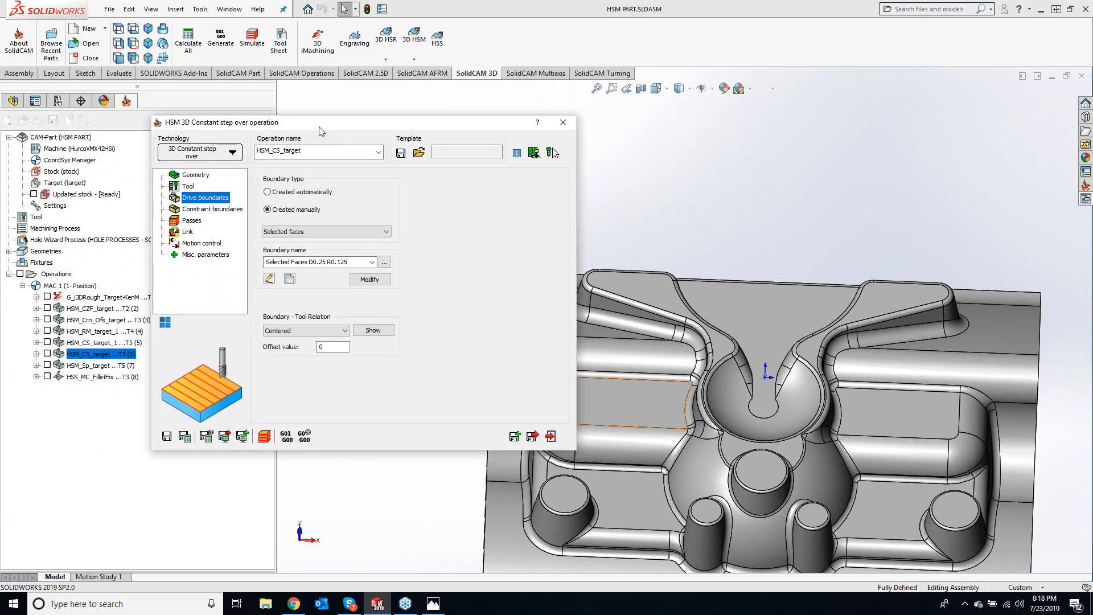
{"action": "left_click", "coordinate": [48, 354]}
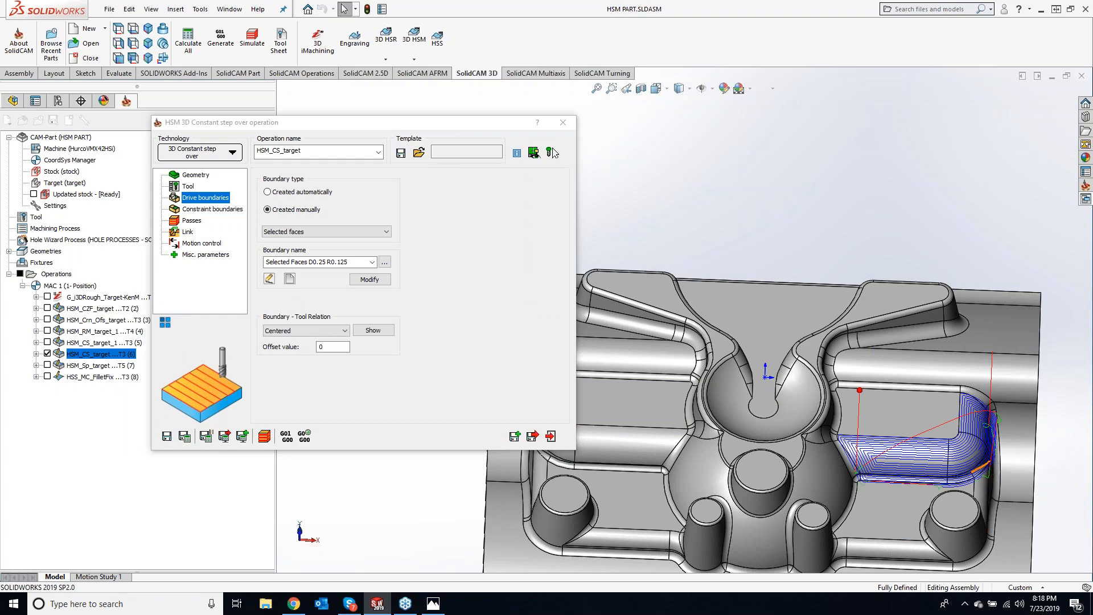
{"action": "scroll", "coordinate": [991, 476], "scroll_direction": "down", "scroll_amount": 1}
{"action": "scroll", "coordinate": [975, 521], "scroll_direction": "down", "scroll_amount": 2}
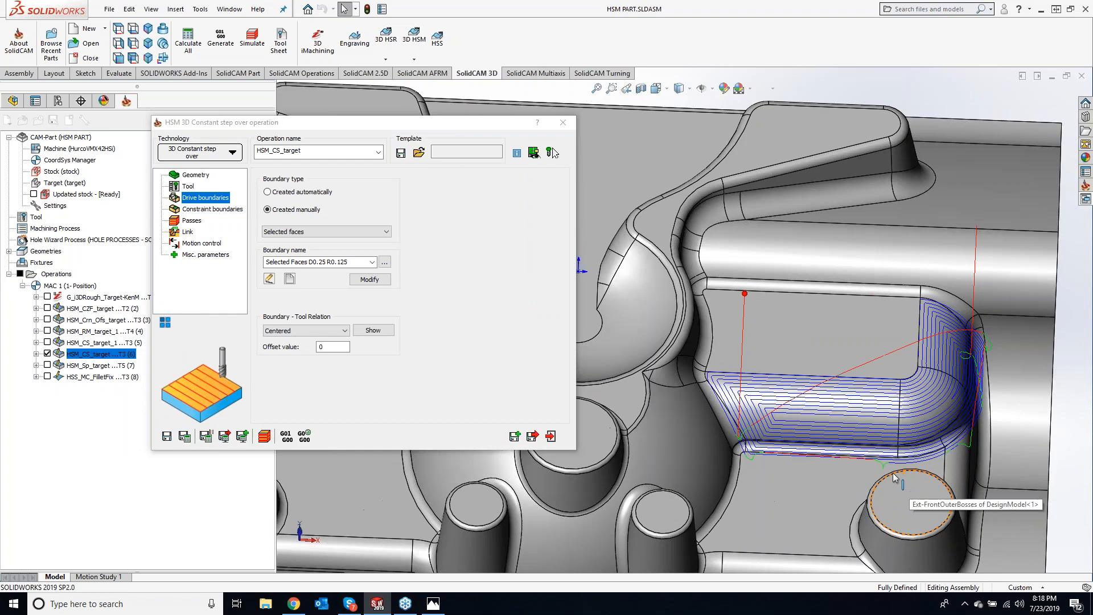
{"action": "scroll", "coordinate": [1002, 420], "scroll_direction": "down", "scroll_amount": 2}
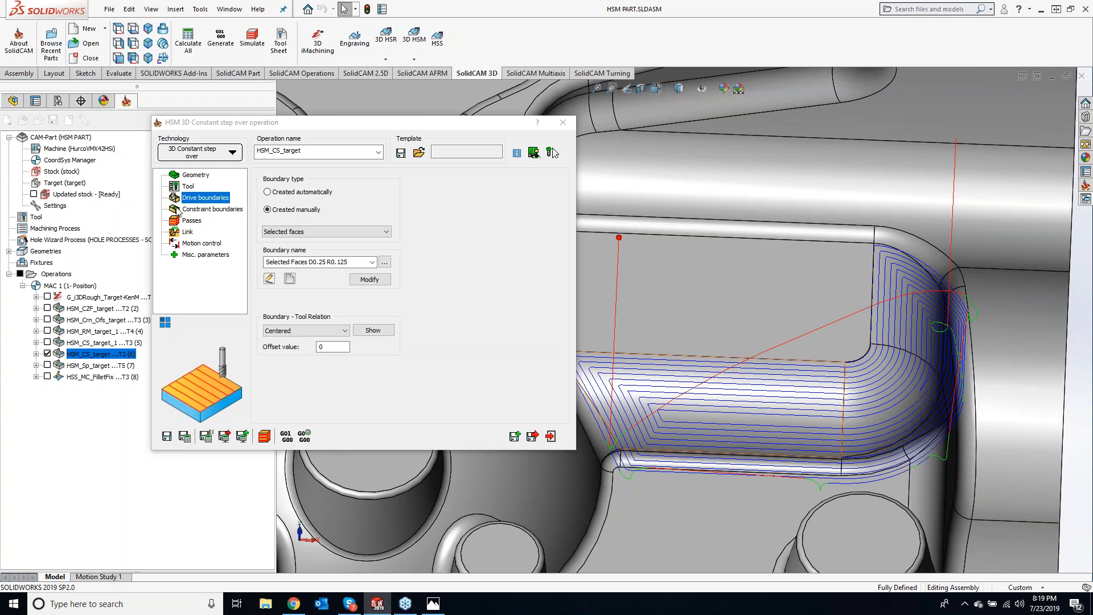
- Review the Passes settings of HSM_CS_target, including its step over values, and highlight the shelf's rounded corner face under the toolpath
{"action": "left_click", "coordinate": [192, 221]}
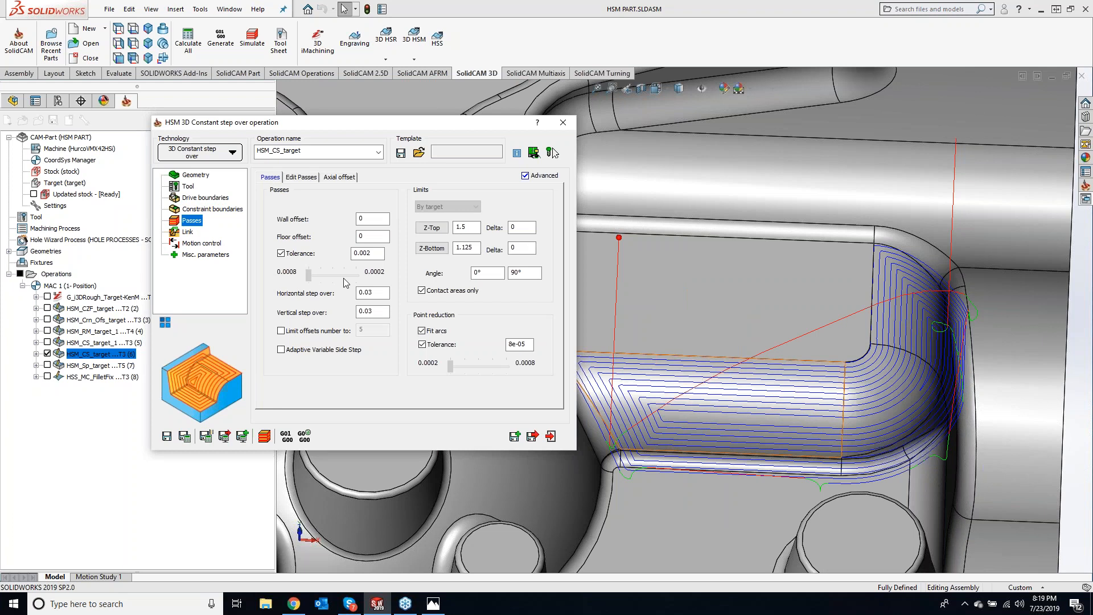
{"action": "mouse_move", "coordinate": [369, 291]}
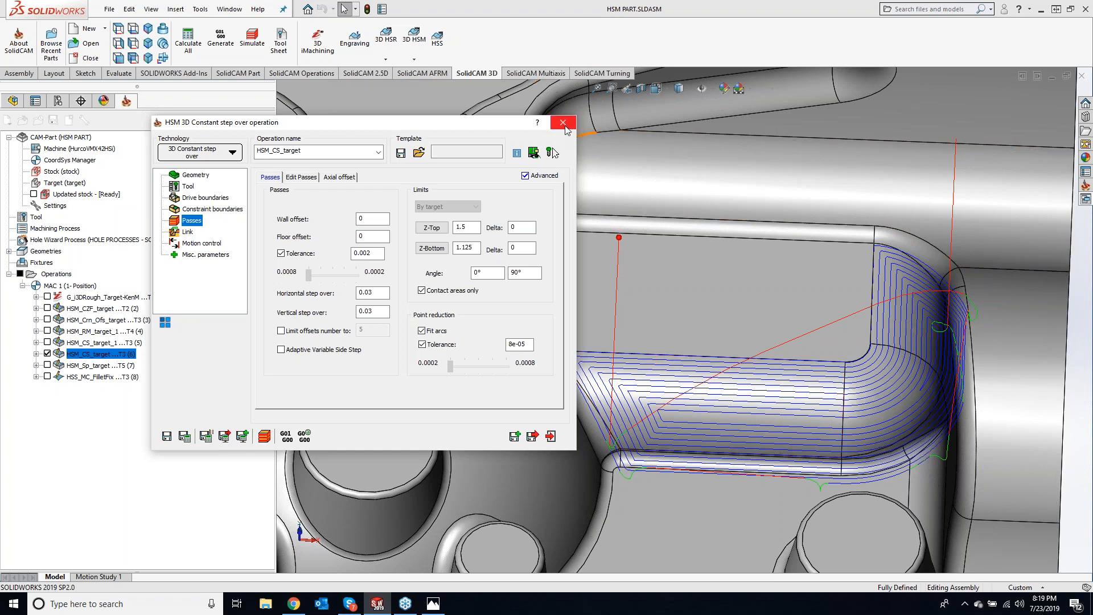
{"action": "left_click", "coordinate": [905, 309]}
{"action": "left_click", "coordinate": [897, 378]}
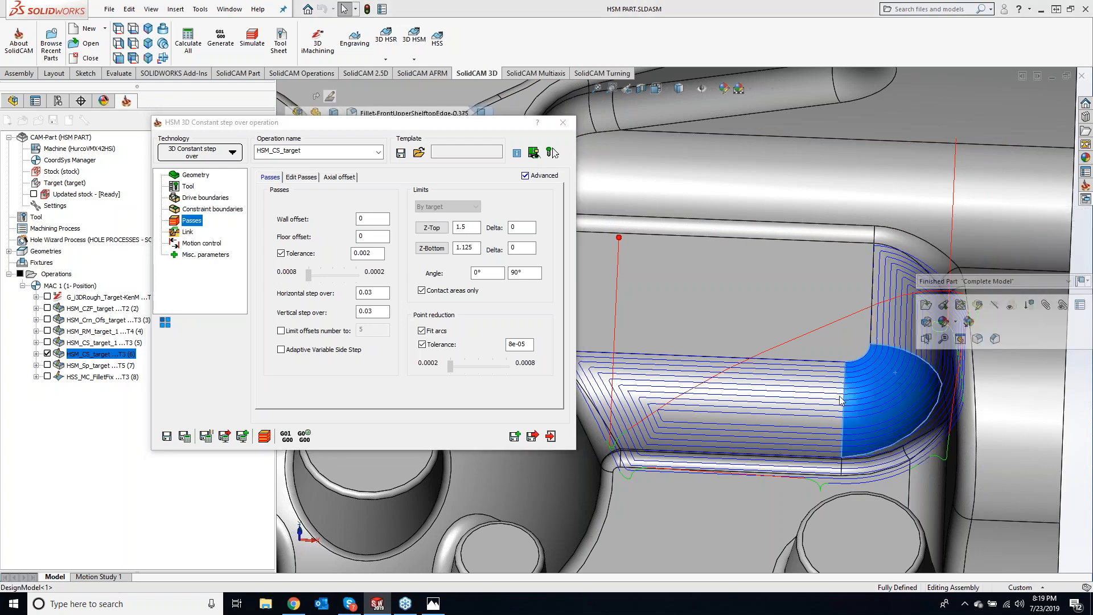
- Highlight the shelf's straight fillet face, open HSM_Sp_target, hide the HSM_CS_target toolpath, and examine the spiral toolpath on the front outer boss
{"action": "left_click", "coordinate": [788, 414]}
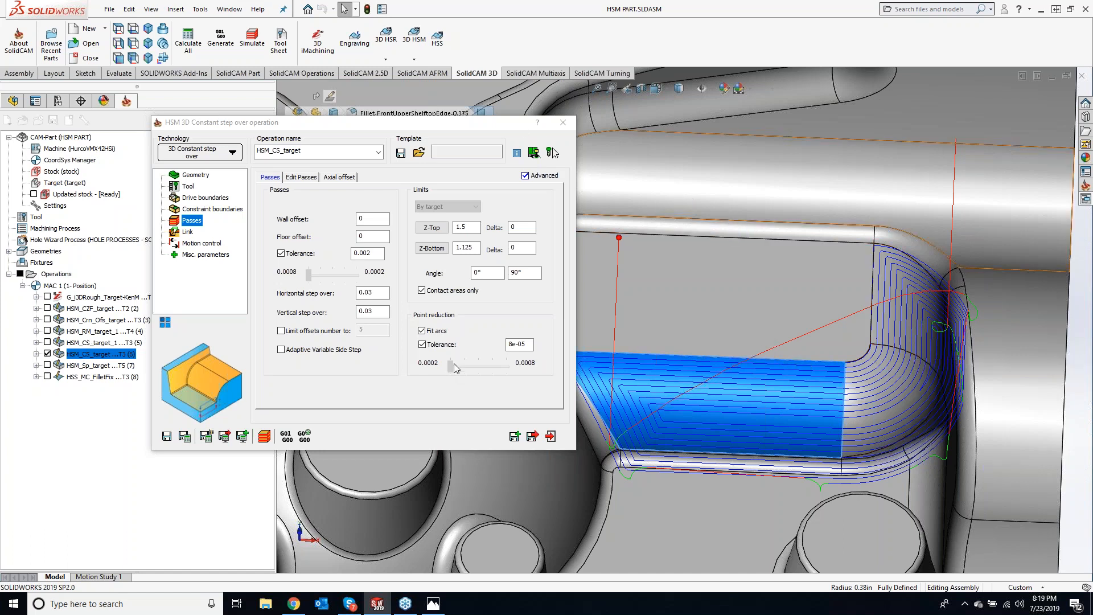
{"action": "left_click", "coordinate": [91, 366]}
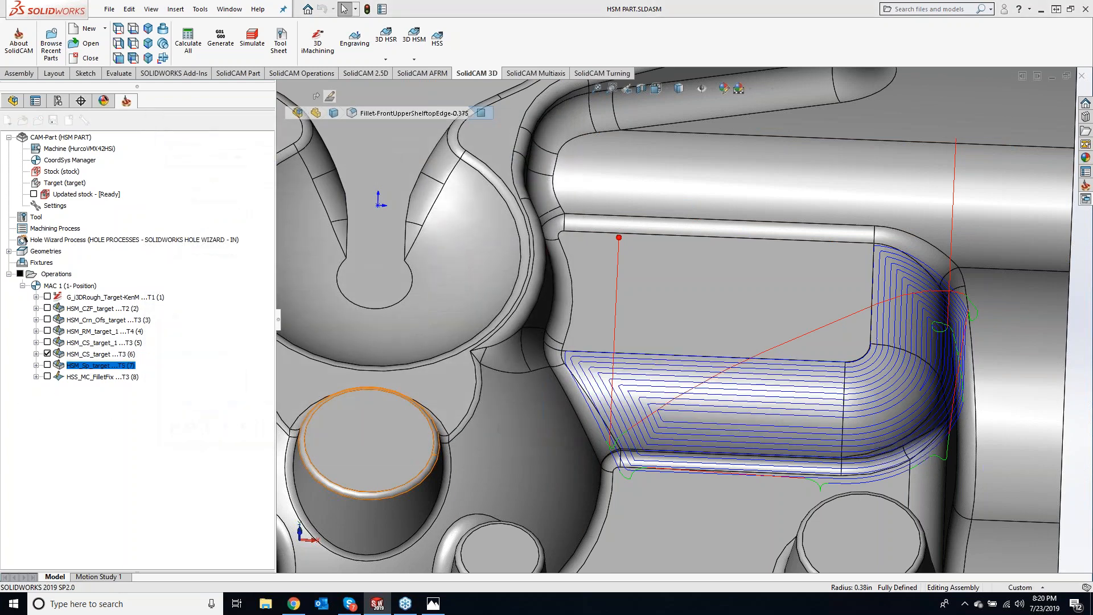
{"action": "scroll", "coordinate": [683, 377], "scroll_direction": "up", "scroll_amount": 3}
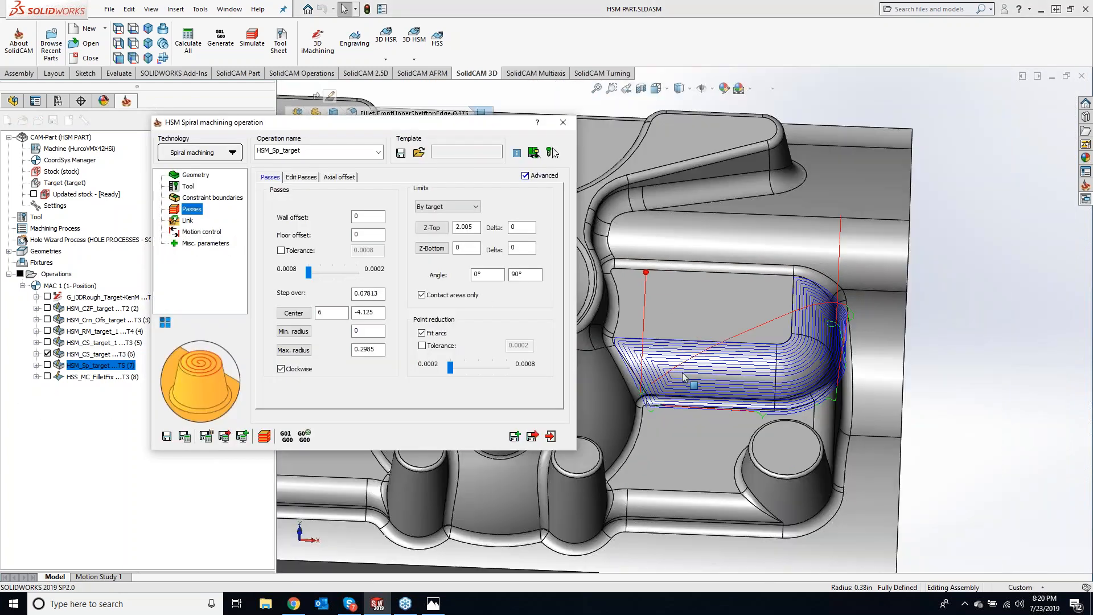
{"action": "scroll", "coordinate": [683, 373], "scroll_direction": "up", "scroll_amount": 3}
{"action": "left_click", "coordinate": [46, 354]}
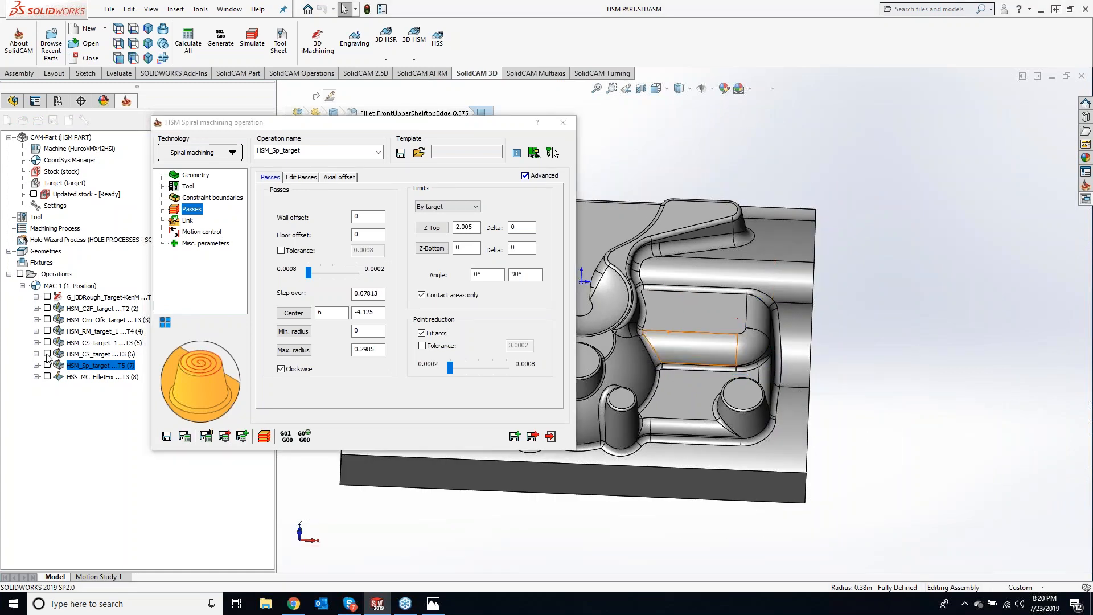
{"action": "left_click", "coordinate": [48, 365]}
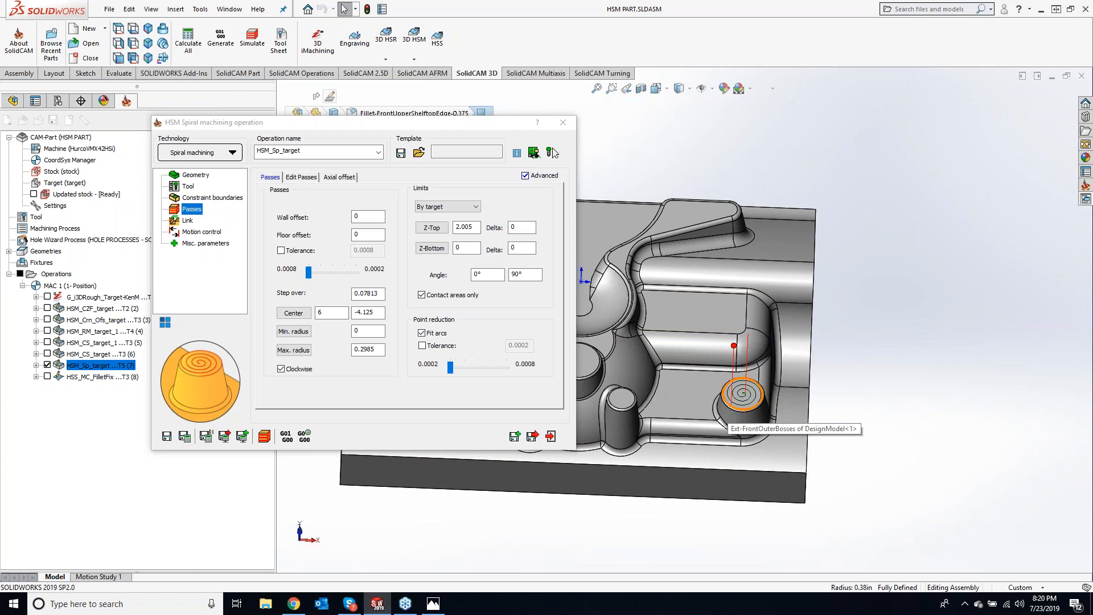
{"action": "scroll", "coordinate": [740, 392], "scroll_direction": "down", "scroll_amount": 2}
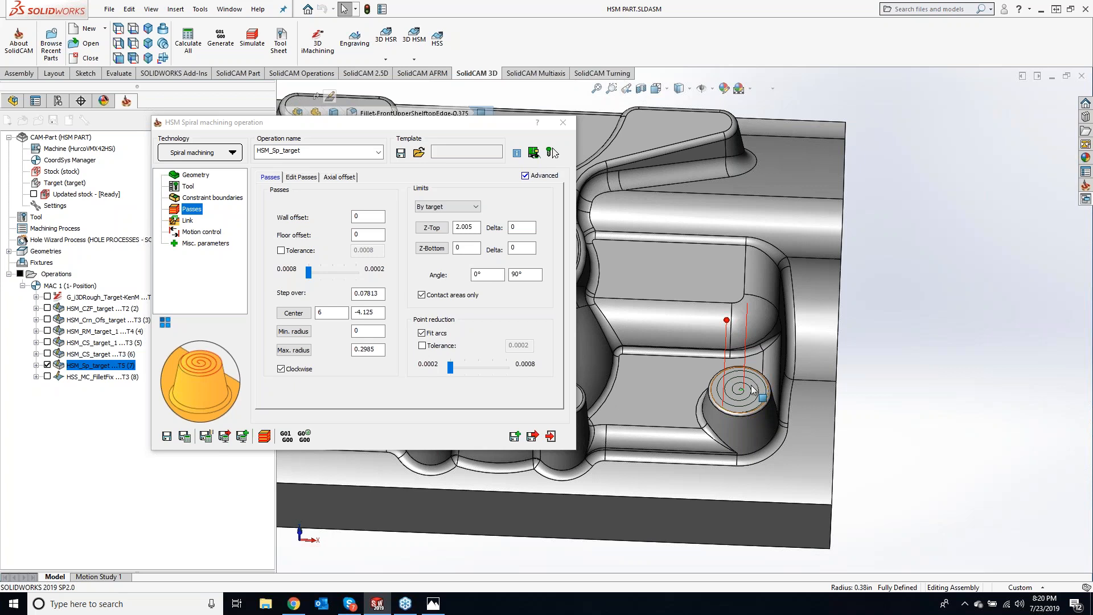
{"action": "left_click", "coordinate": [721, 354]}
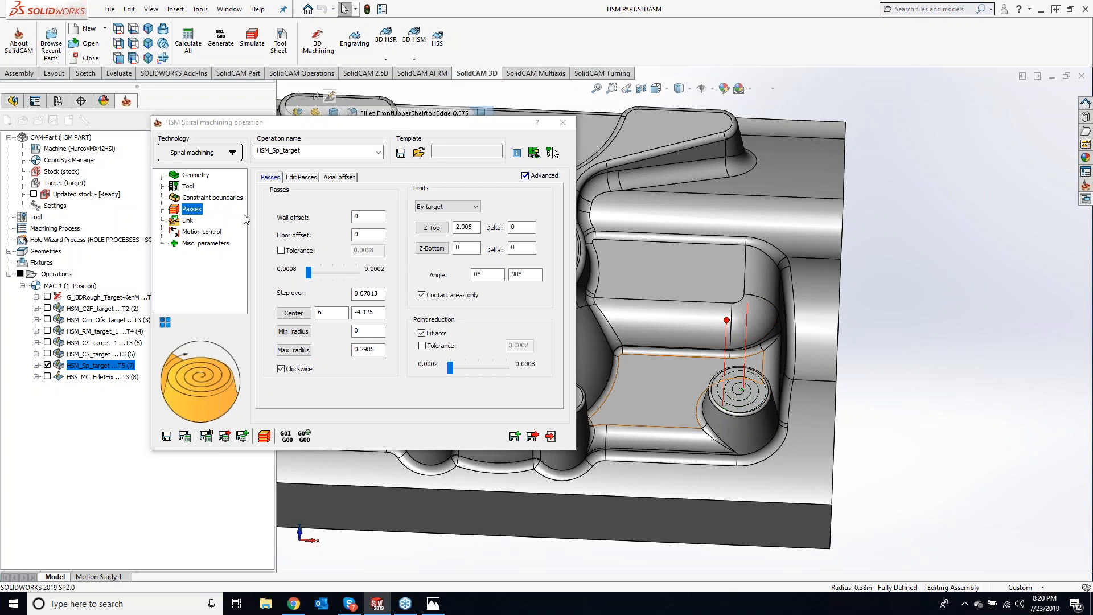
- Review the manual constraint boundary types for HSM_Sp_target and the list of available HSM technologies, keeping the current choices
{"action": "left_click", "coordinate": [227, 199]}
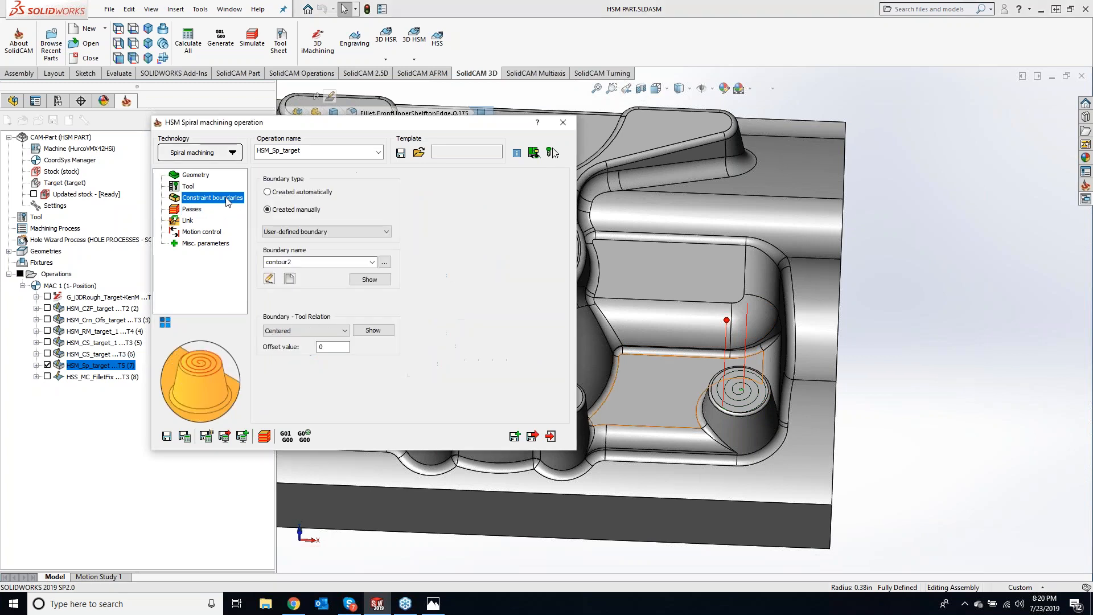
{"action": "left_click", "coordinate": [324, 232]}
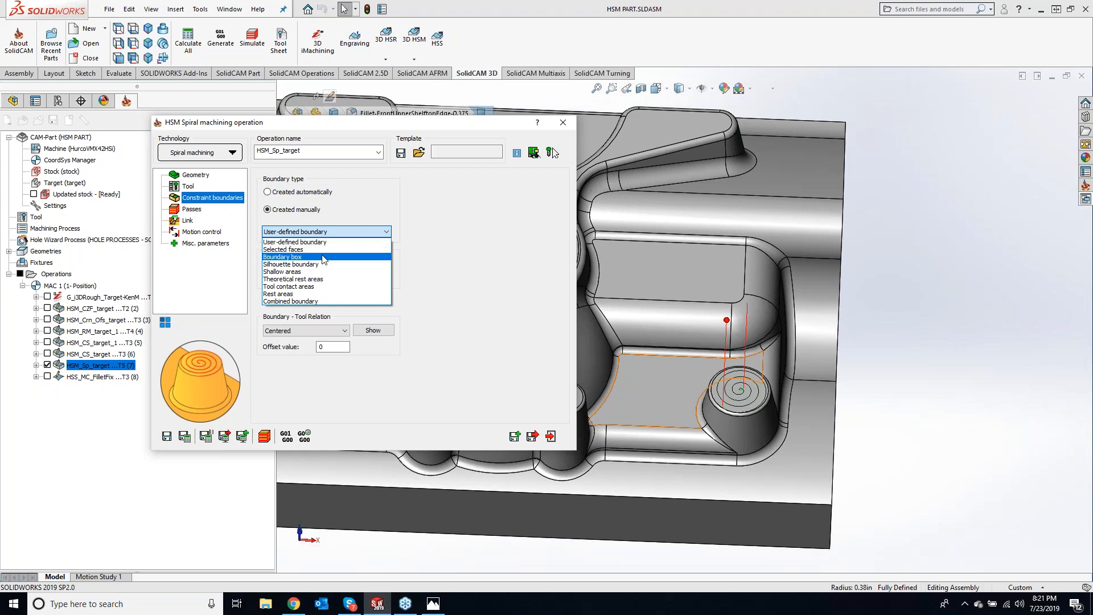
{"action": "left_click", "coordinate": [445, 256]}
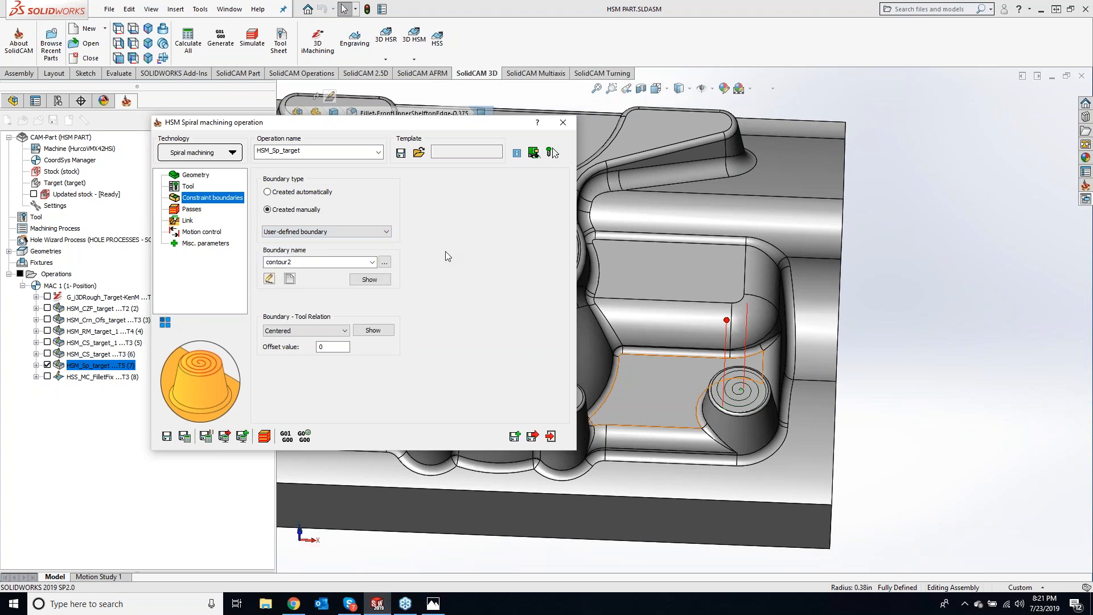
{"action": "left_click", "coordinate": [225, 153]}
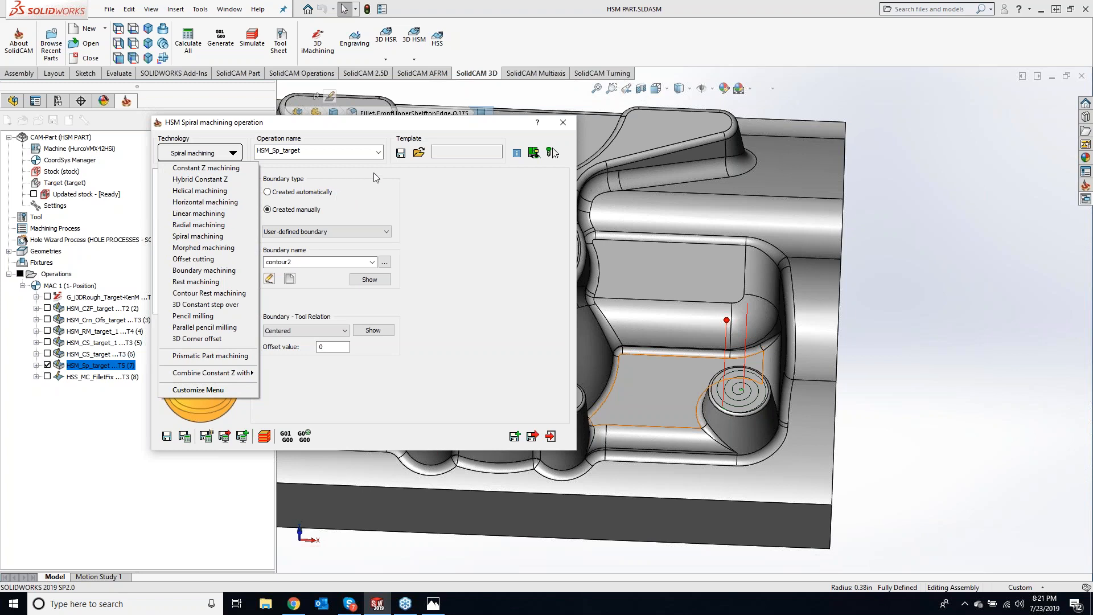
{"action": "left_click", "coordinate": [486, 241]}
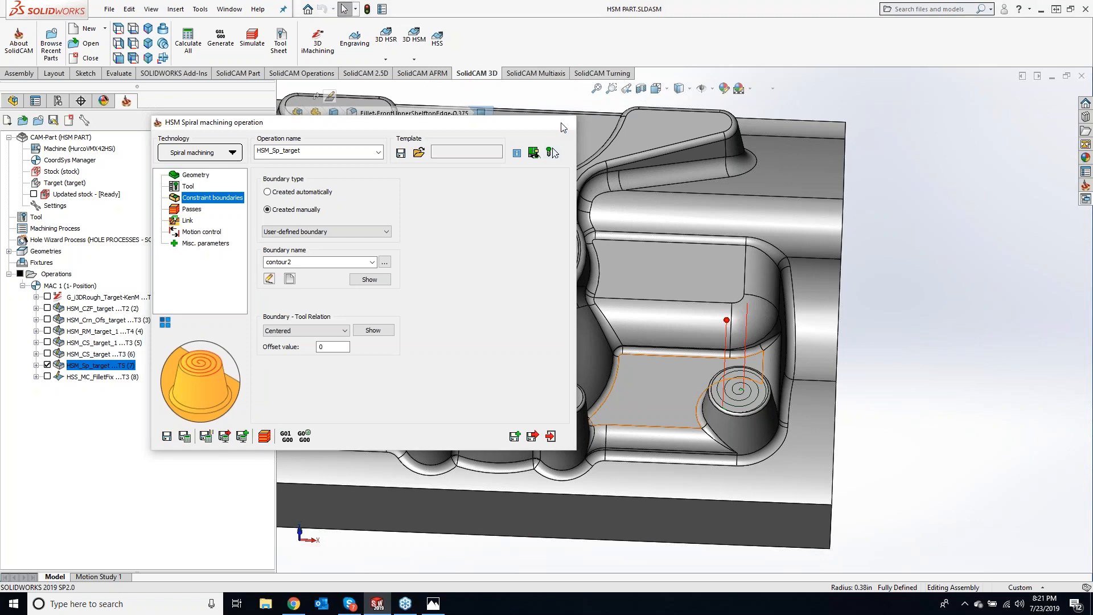
- Close HSM_Sp_target, hide its toolpath, and open the HSS_MC_FilletFix operation with its toolpath displayed on the part
{"action": "left_click", "coordinate": [564, 127]}
{"action": "left_click", "coordinate": [47, 365]}
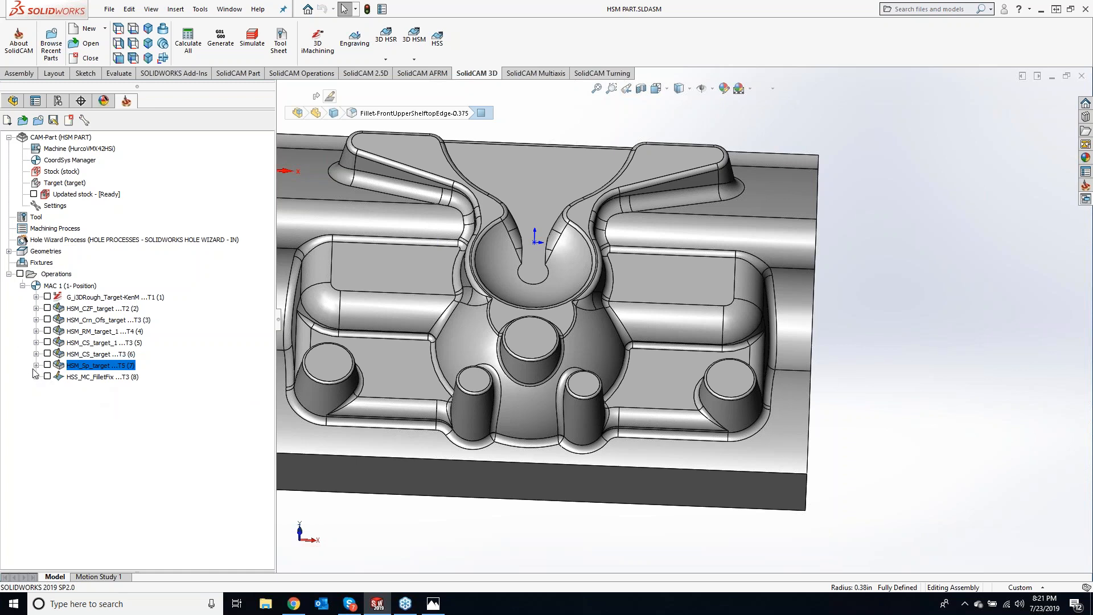
{"action": "left_click", "coordinate": [48, 376]}
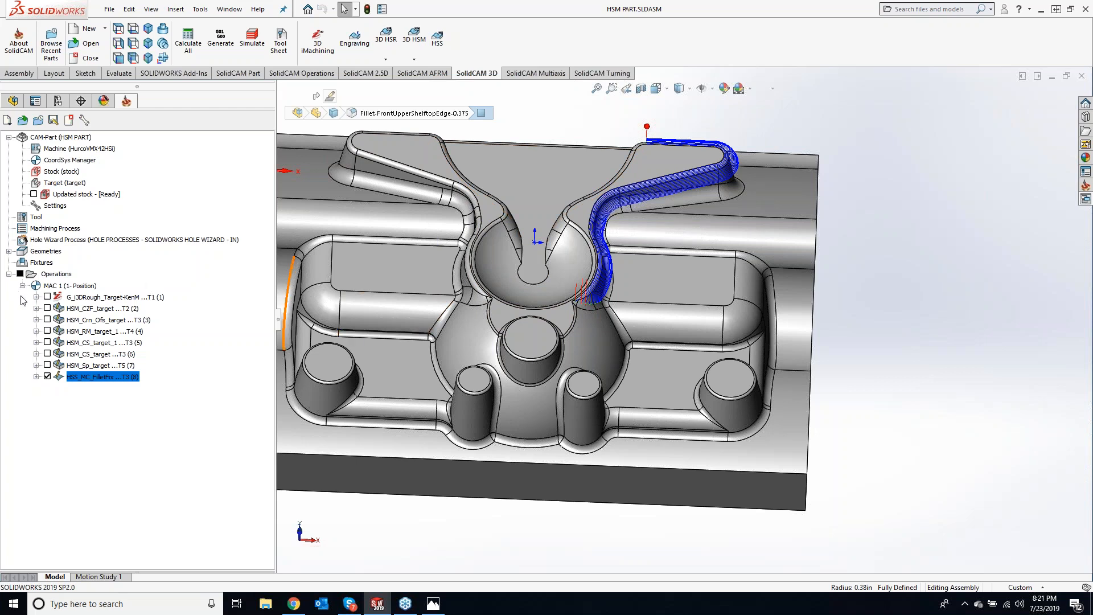
{"action": "double_click", "coordinate": [94, 377]}
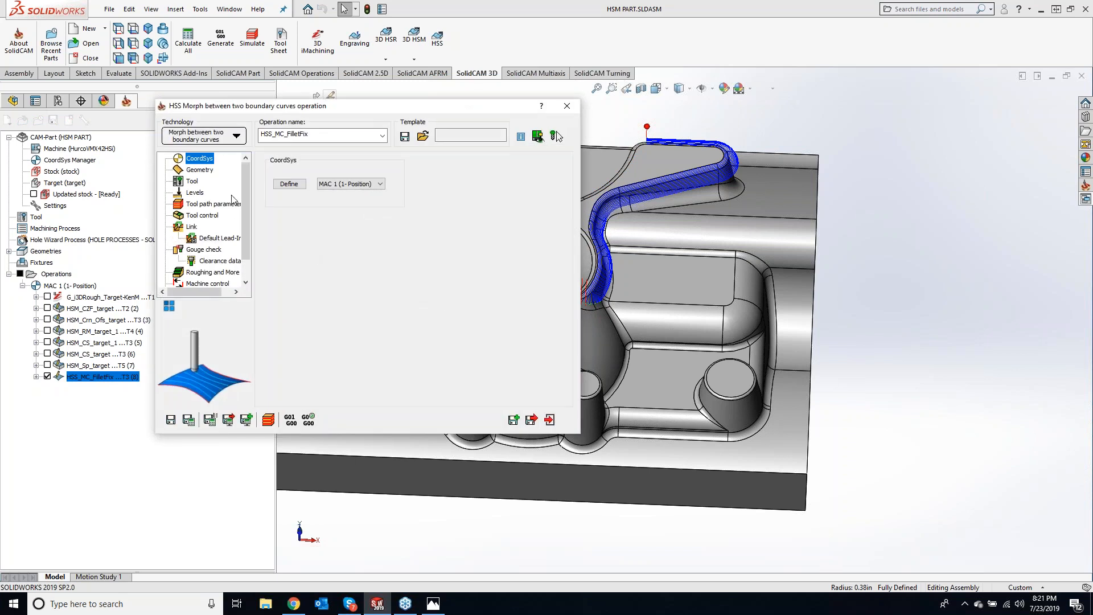
- Hide the HSS_MC_FilletFix toolpath, show the "FilletFix" drive surface from the operation's geometry settings, and return to the operation
{"action": "left_click", "coordinate": [201, 170]}
{"action": "left_click", "coordinate": [50, 380]}
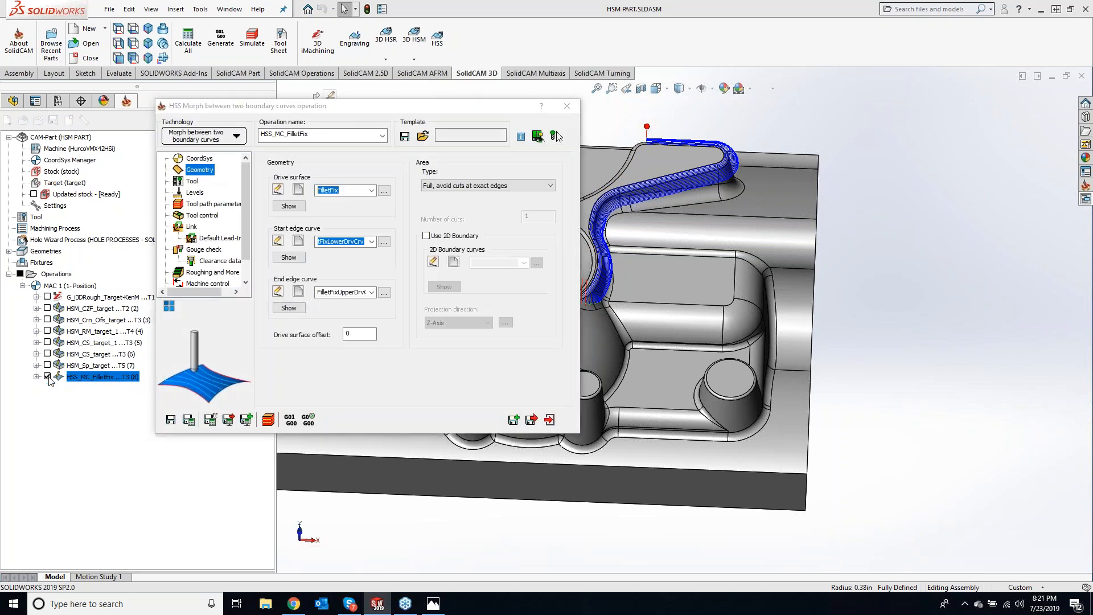
{"action": "left_click", "coordinate": [289, 206]}
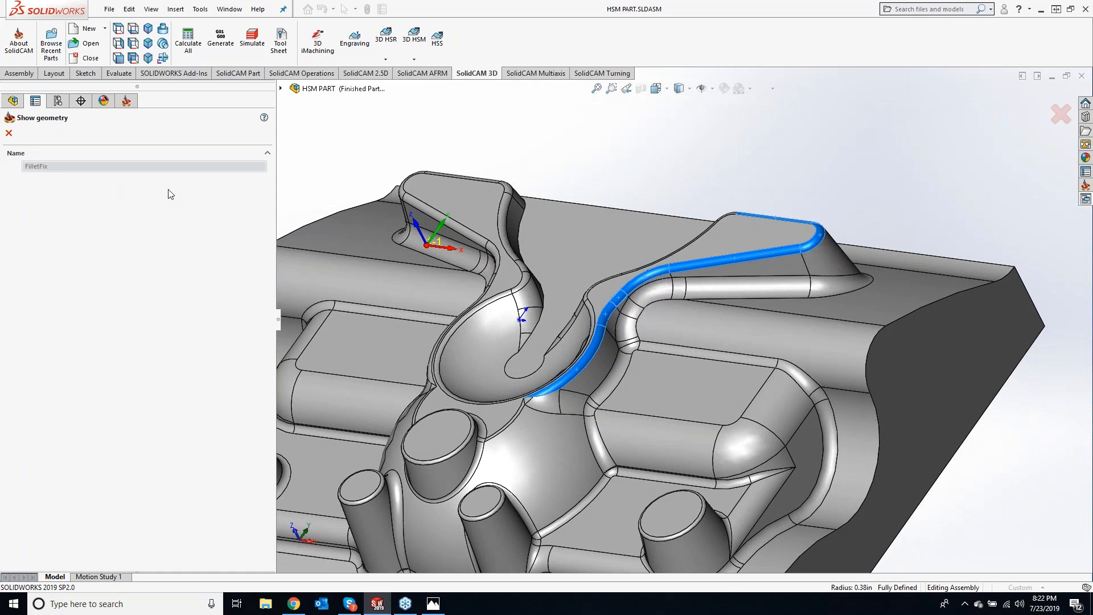
{"action": "left_click", "coordinate": [9, 133]}
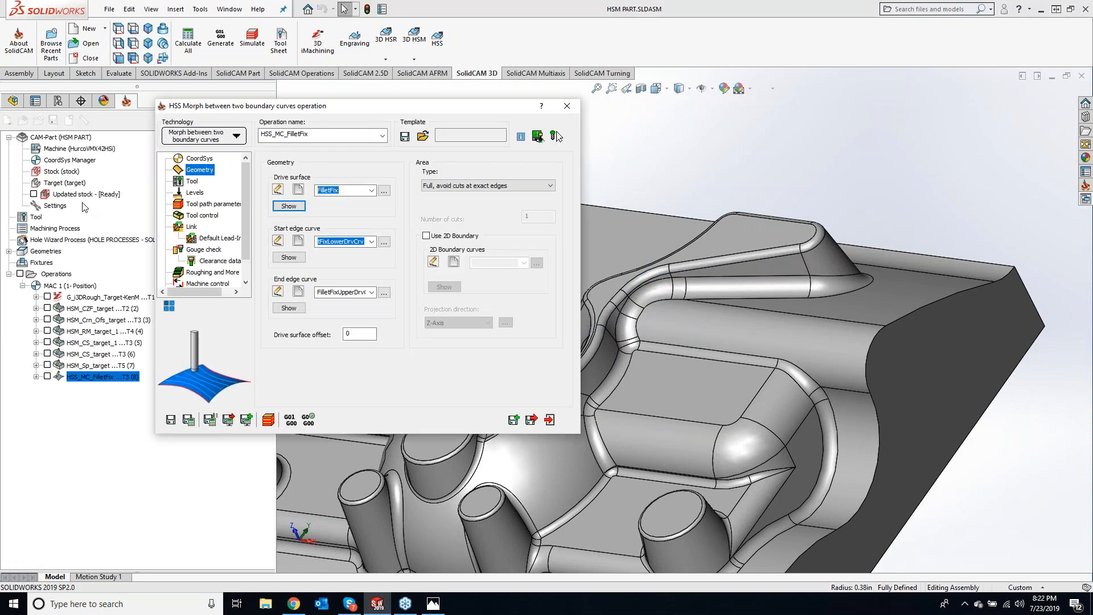
- Review the gouge check settings of HSS_MC_FilletFix, show its "faces5" check surfaces on the part, and return to the operation
{"action": "left_click", "coordinate": [213, 249]}
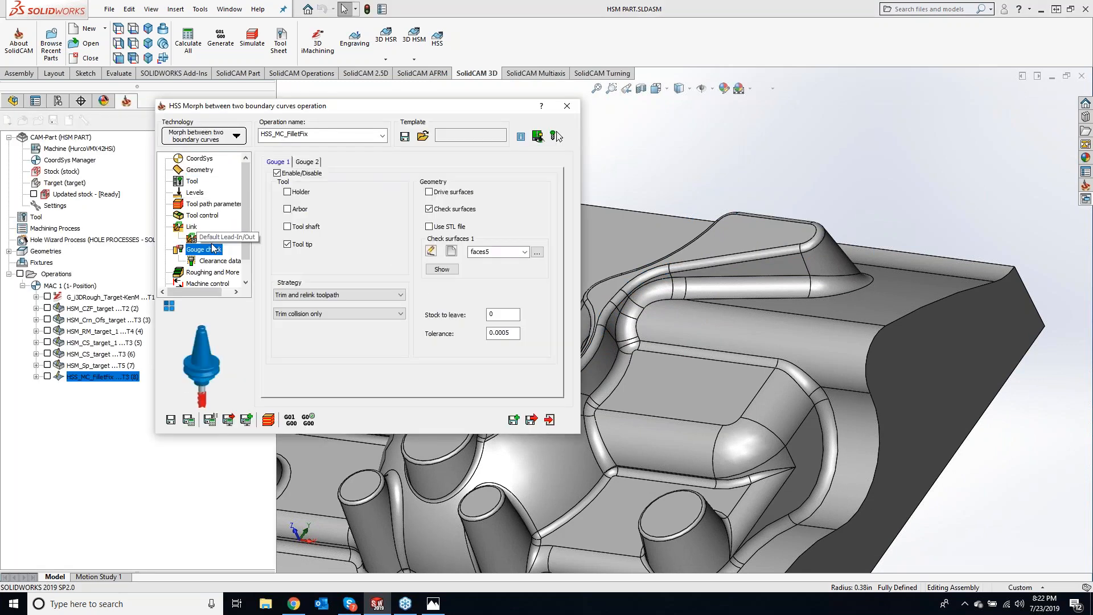
{"action": "left_click", "coordinate": [442, 269]}
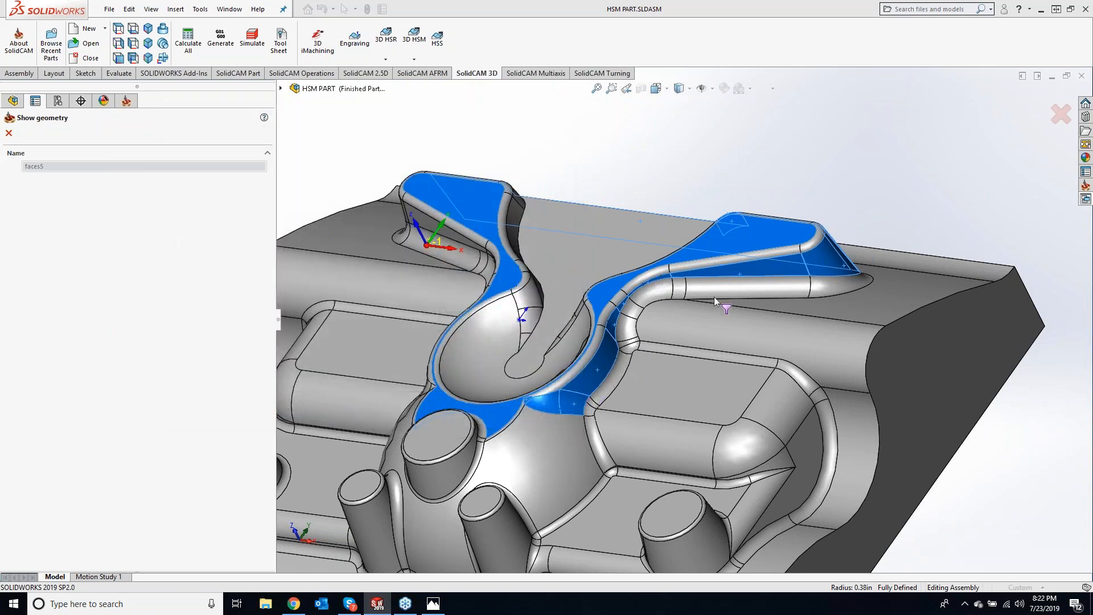
{"action": "left_click", "coordinate": [8, 133]}
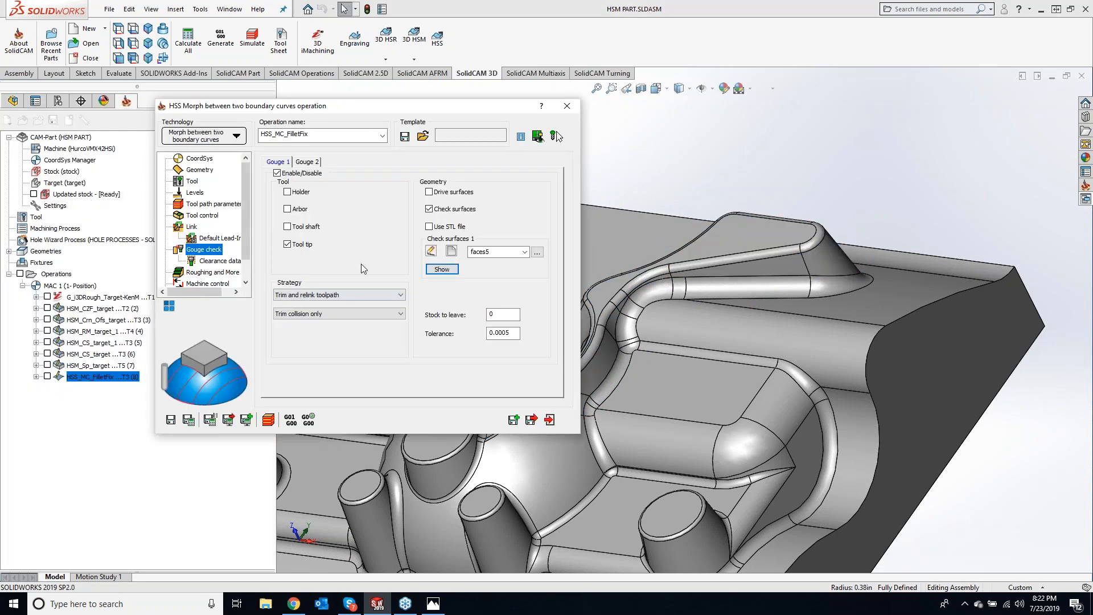
- Try defining a new check-face set from the wing's side wall face plus all faces adjacent to the drive faces
{"action": "left_click", "coordinate": [450, 251]}
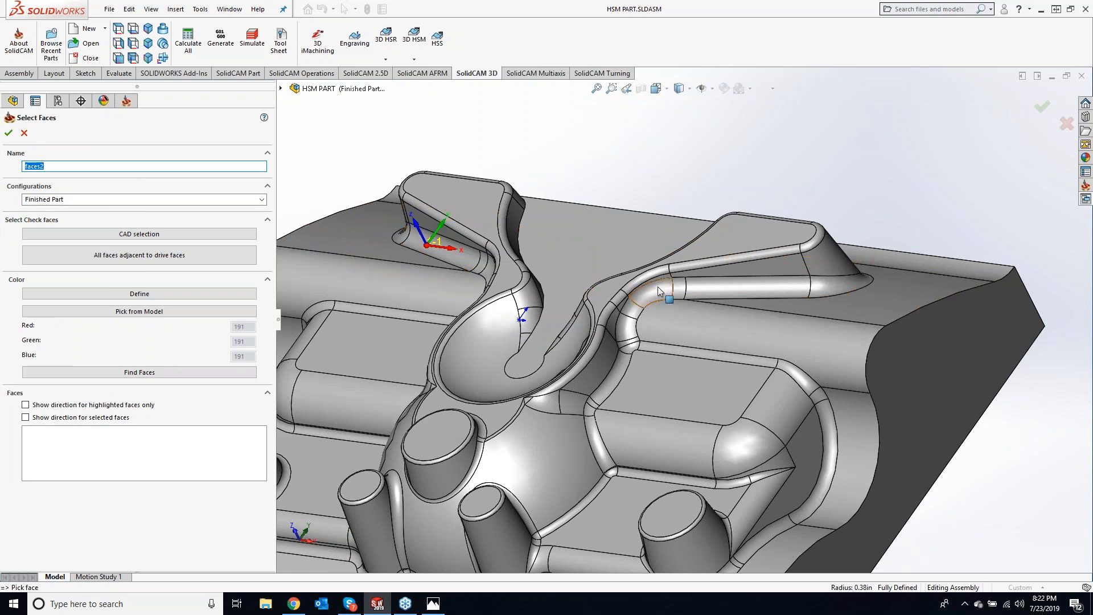
{"action": "left_click", "coordinate": [757, 265]}
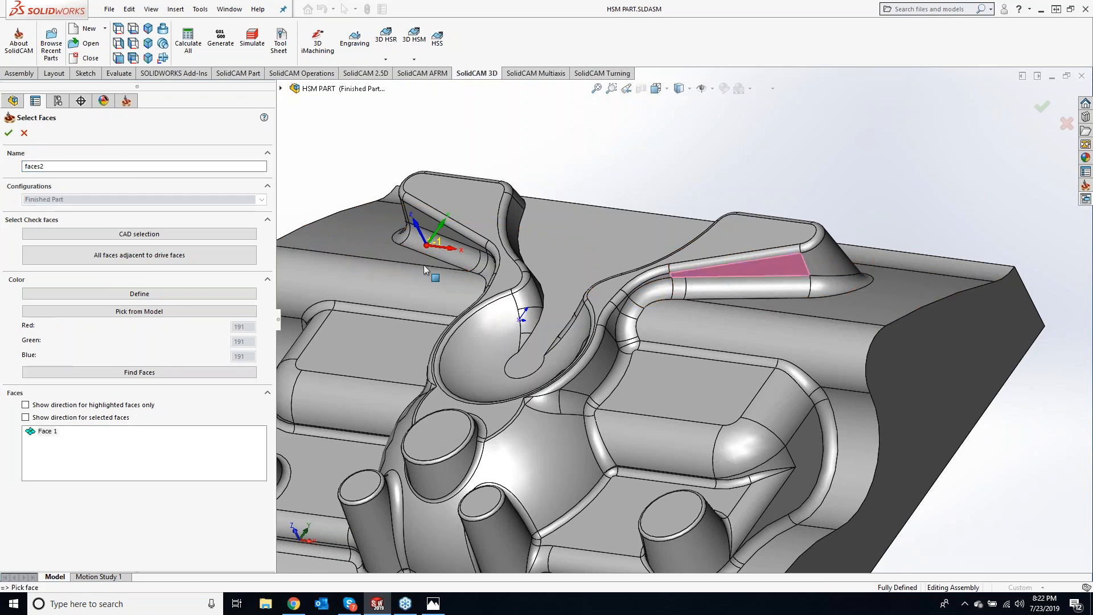
{"action": "left_click", "coordinate": [152, 259]}
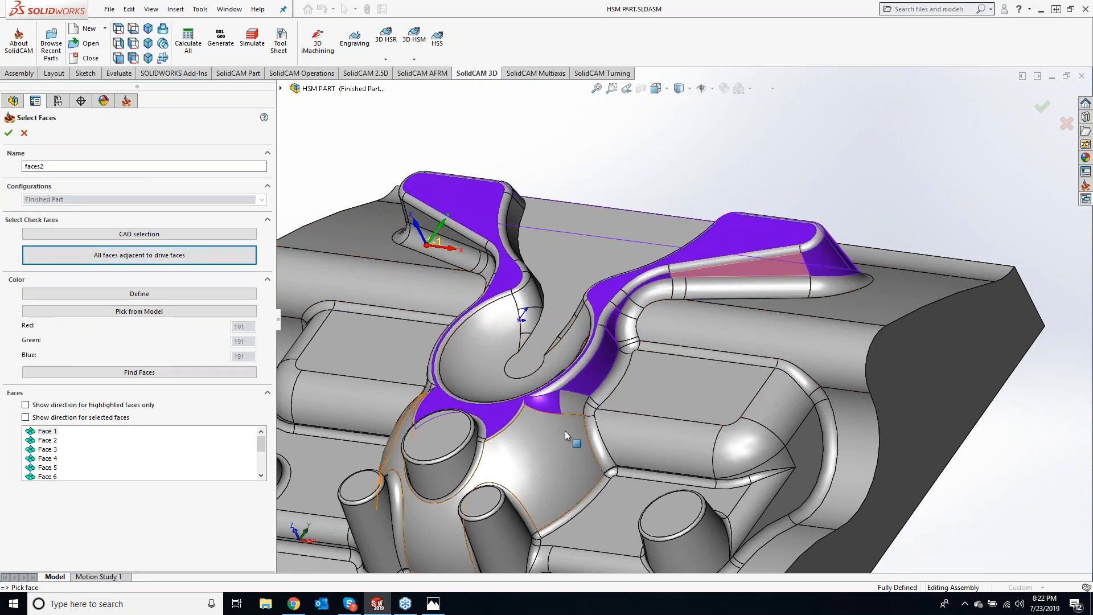
- Try adding the unselected face beside the center dome fillet to the check faces, and cancel the face selection
{"action": "scroll", "coordinate": [552, 422], "scroll_direction": "down", "scroll_amount": 5}
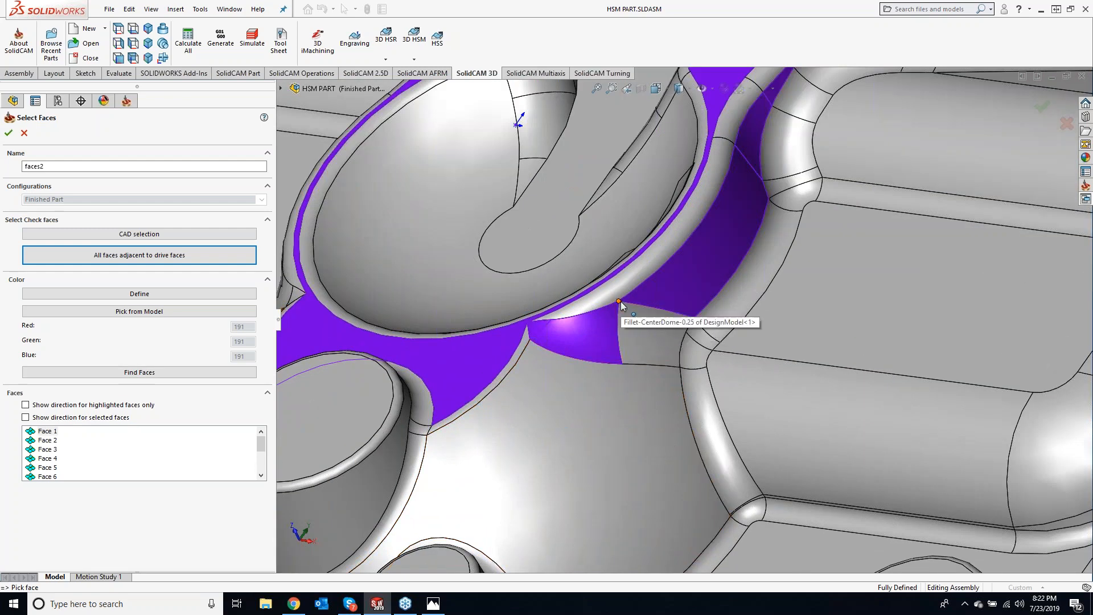
{"action": "scroll", "coordinate": [661, 327], "scroll_direction": "down", "scroll_amount": 4}
{"action": "scroll", "coordinate": [660, 326], "scroll_direction": "down", "scroll_amount": 5}
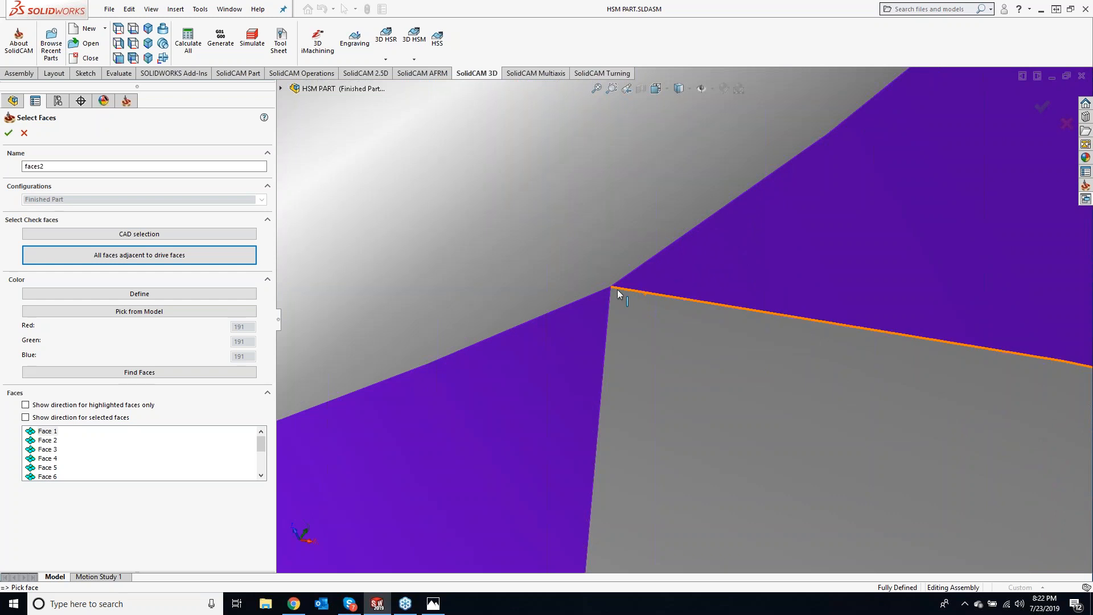
{"action": "scroll", "coordinate": [655, 353], "scroll_direction": "up", "scroll_amount": 8}
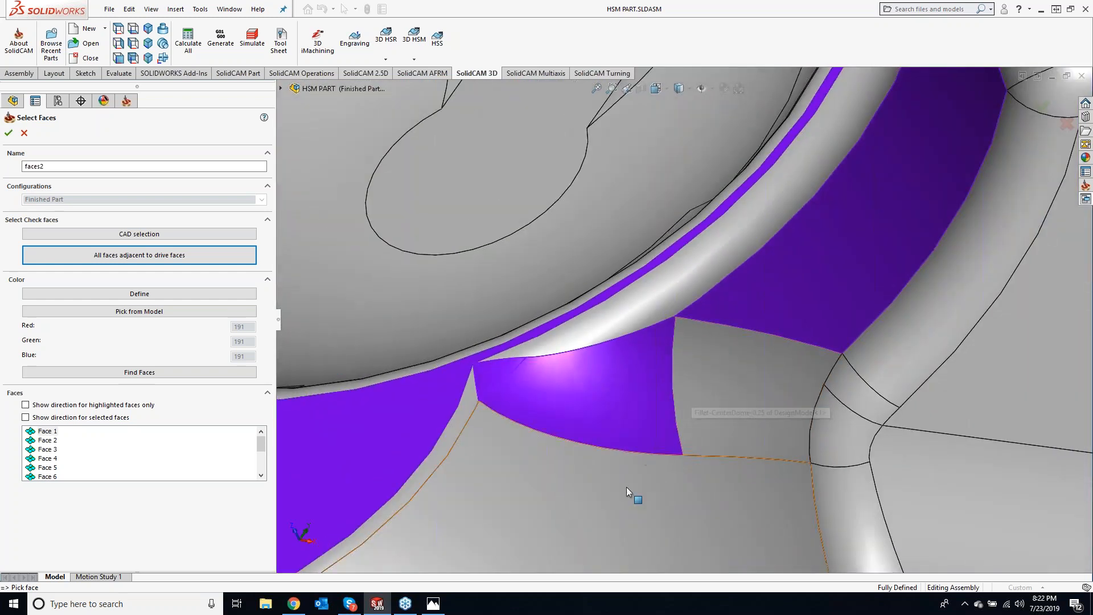
{"action": "left_click", "coordinate": [738, 381]}
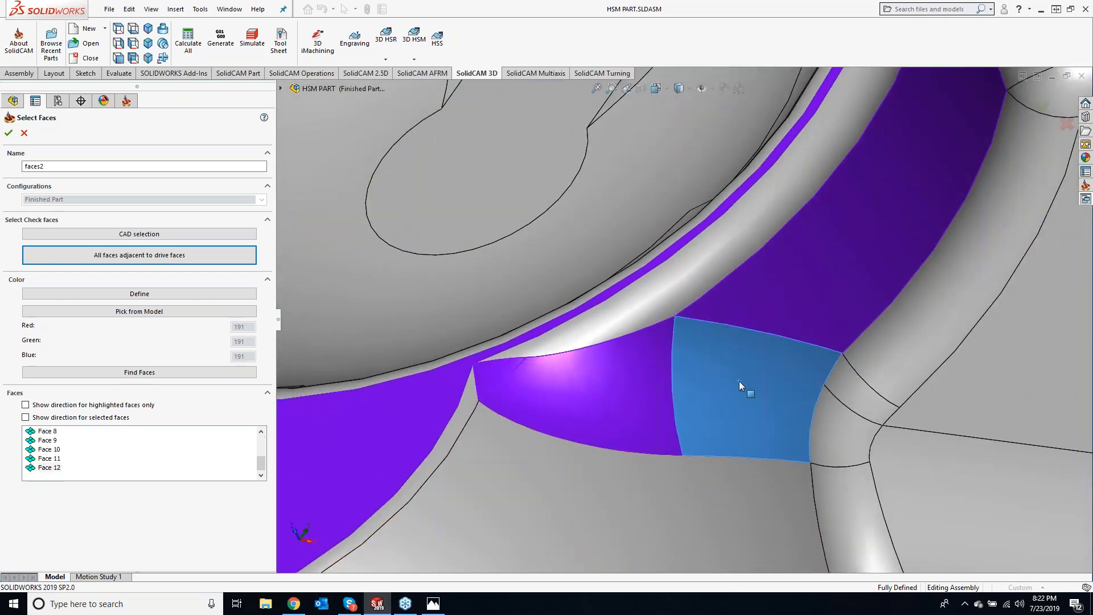
{"action": "scroll", "coordinate": [558, 466], "scroll_direction": "up", "scroll_amount": 10}
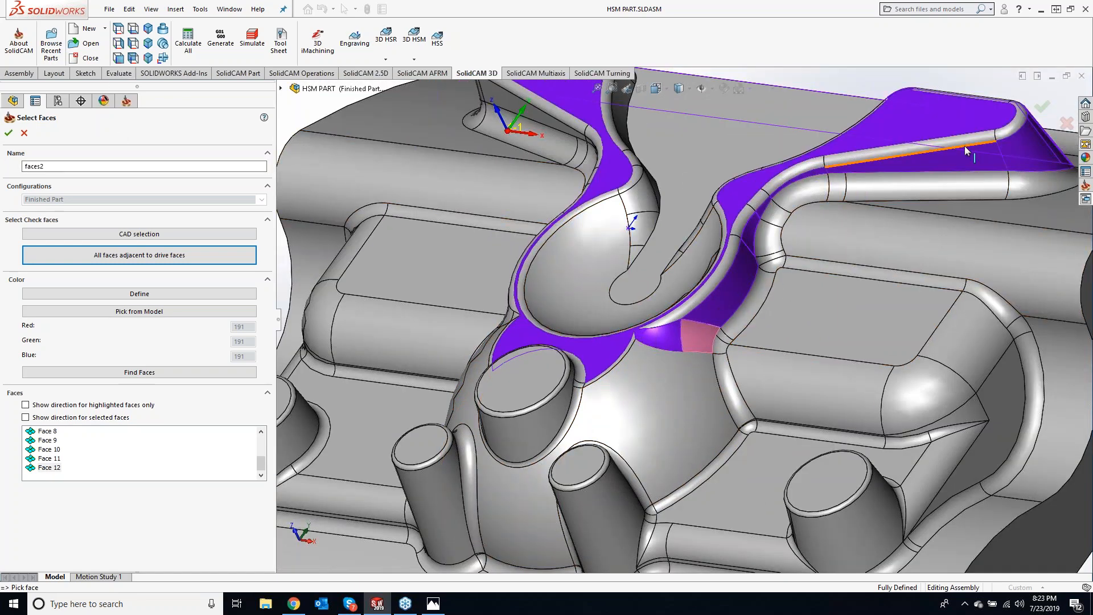
{"action": "left_click", "coordinate": [132, 254]}
{"action": "left_click", "coordinate": [28, 132]}
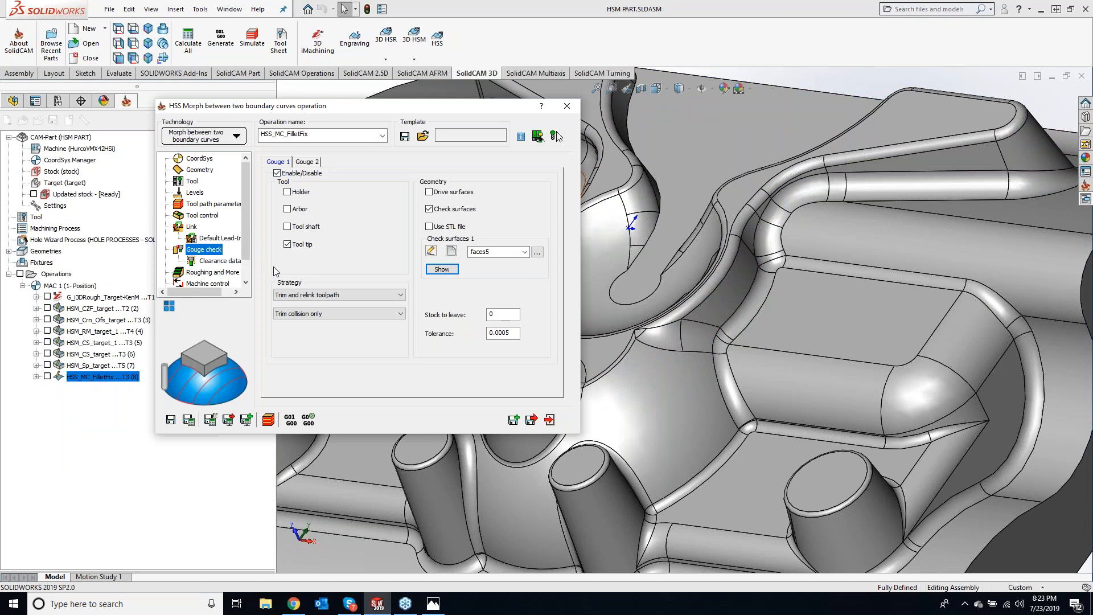
- Review the gouge check strategy options and the Stock Definition settings of HSS_MC_FilletFix, leaving both unchanged
{"action": "left_click", "coordinate": [334, 294]}
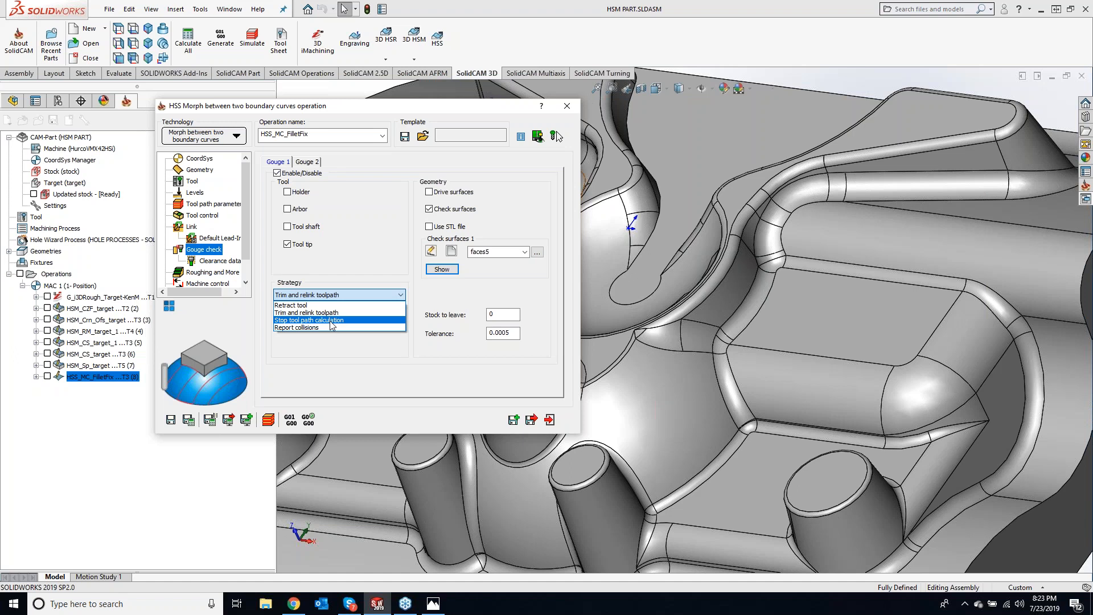
{"action": "left_click", "coordinate": [350, 352]}
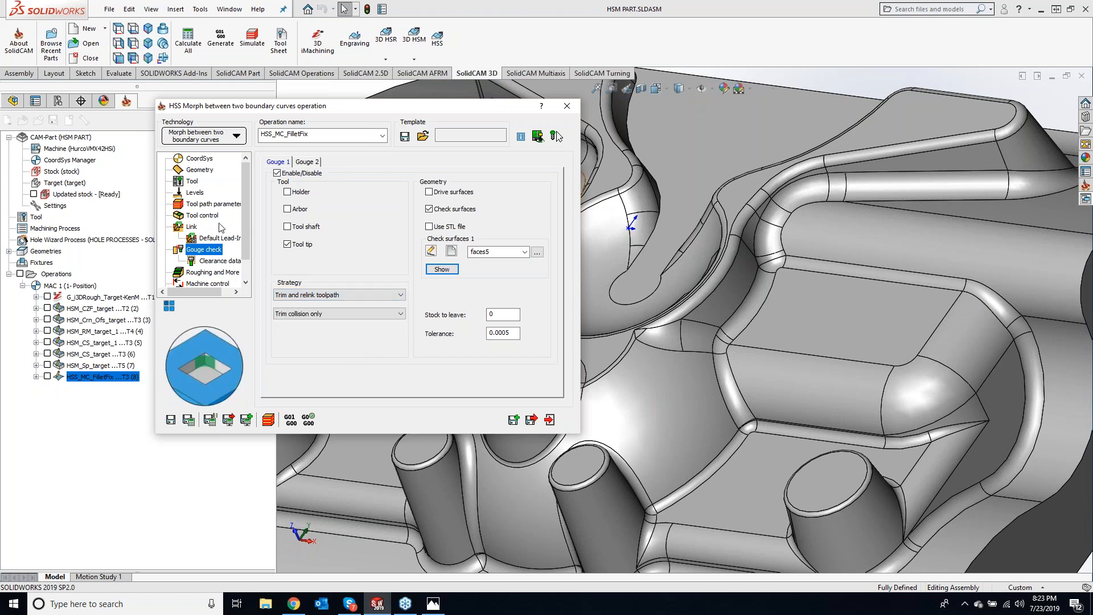
{"action": "left_click", "coordinate": [223, 273]}
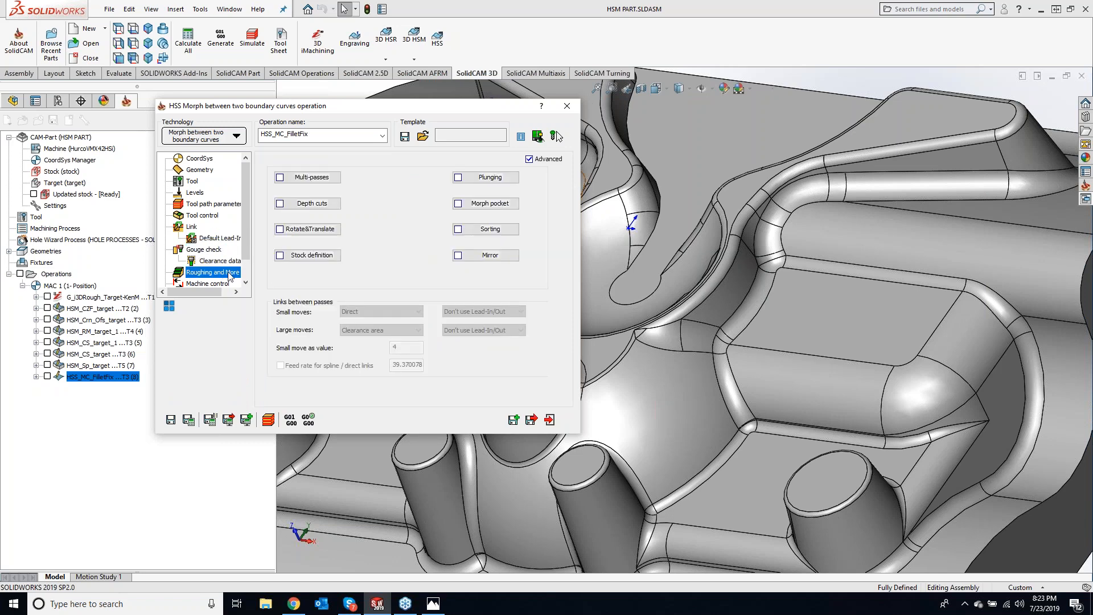
{"action": "left_click", "coordinate": [279, 257]}
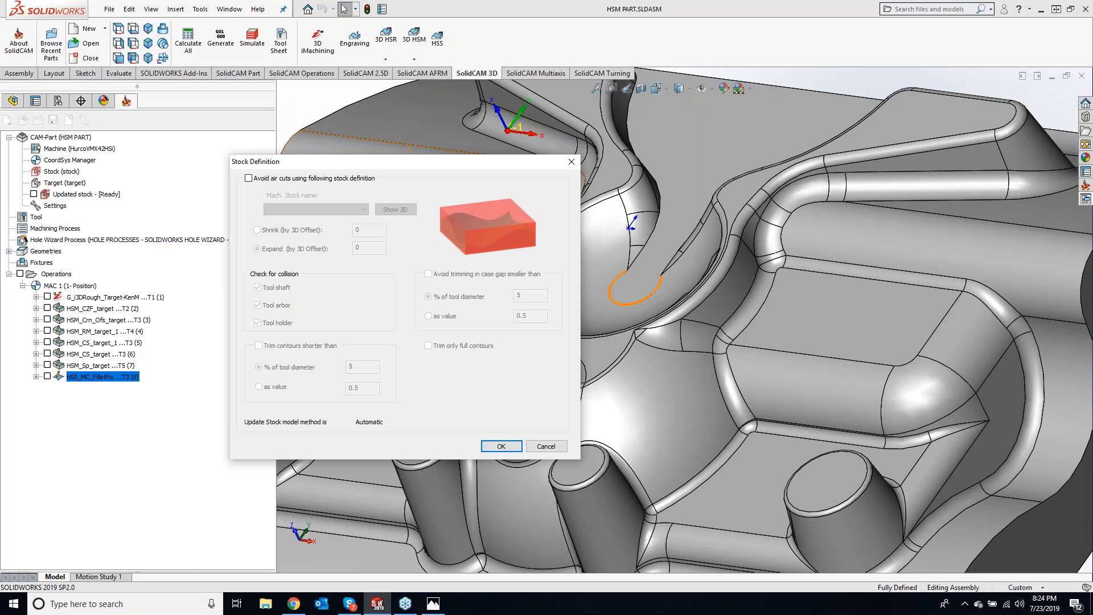
{"action": "left_click", "coordinate": [571, 162]}
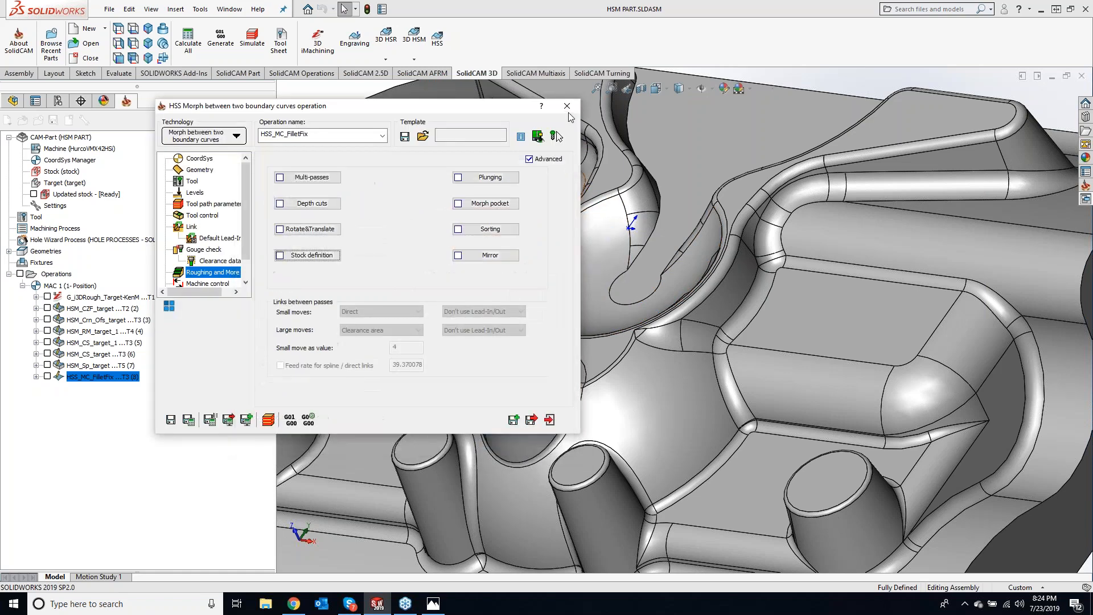
- Close HSS_MC_FilletFix, add a new HSS morph-between-two-boundary-curves operation after it, and define the dished face as its drive surface
{"action": "left_click", "coordinate": [567, 106]}
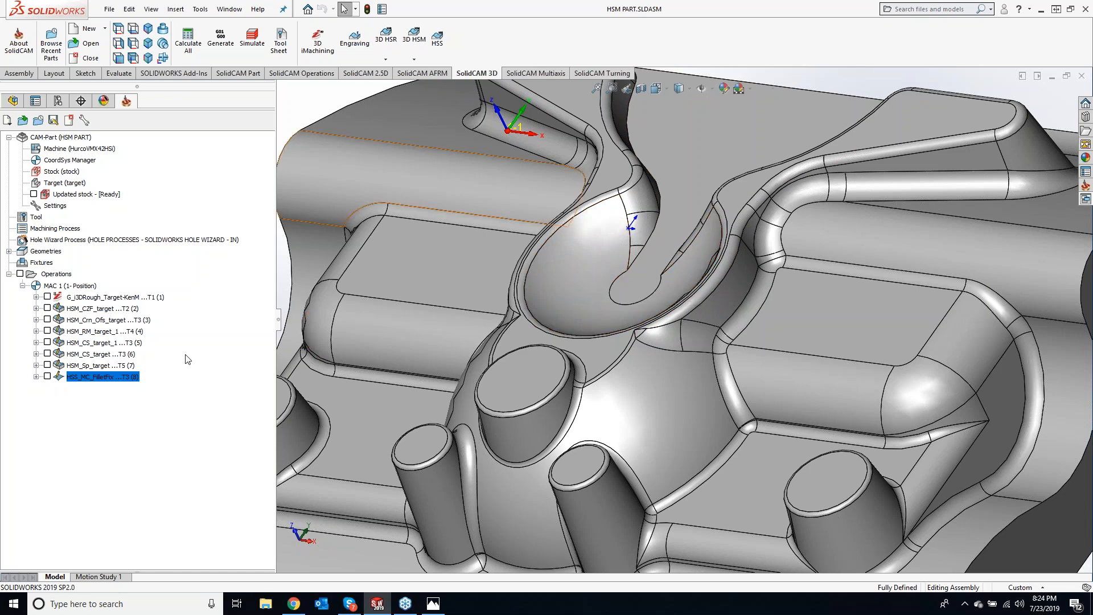
{"action": "right_click", "coordinate": [126, 378]}
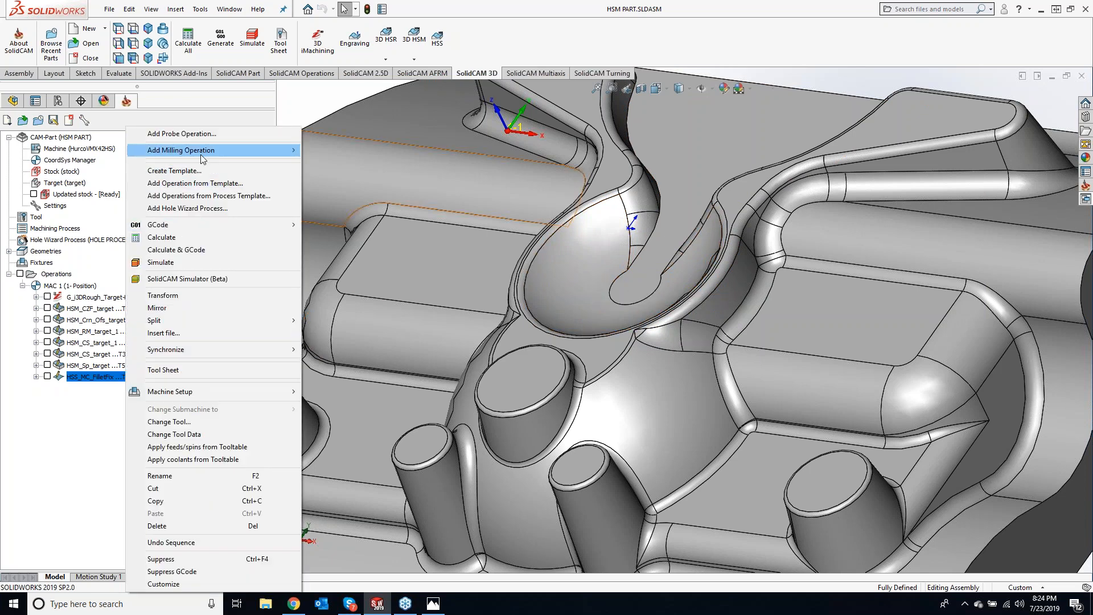
{"action": "mouse_move", "coordinate": [216, 151]}
{"action": "left_click", "coordinate": [326, 375]}
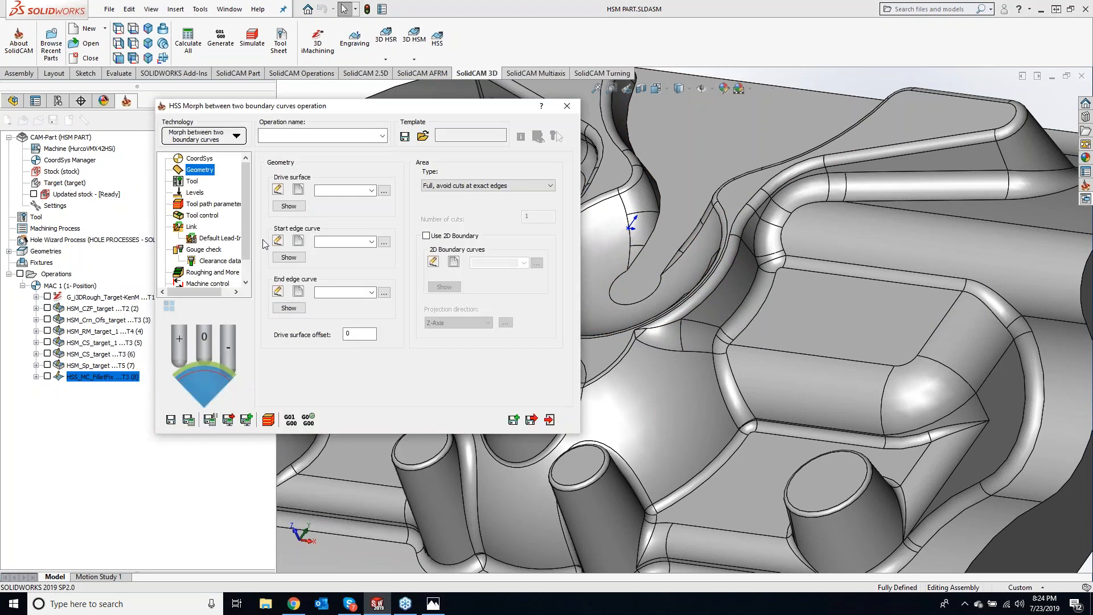
{"action": "left_click", "coordinate": [298, 189]}
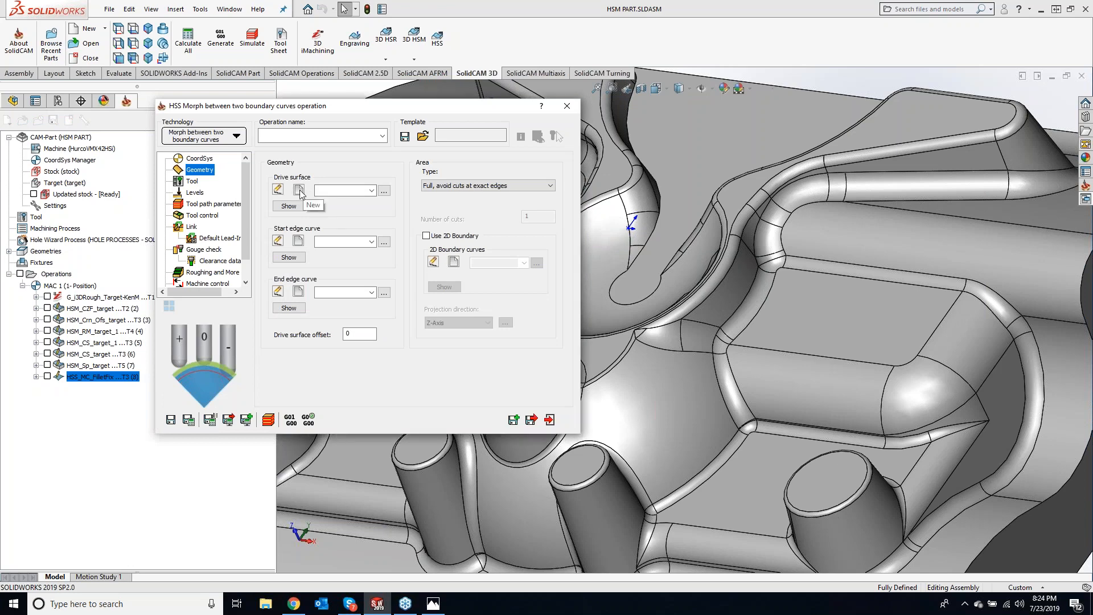
{"action": "left_click", "coordinate": [591, 247]}
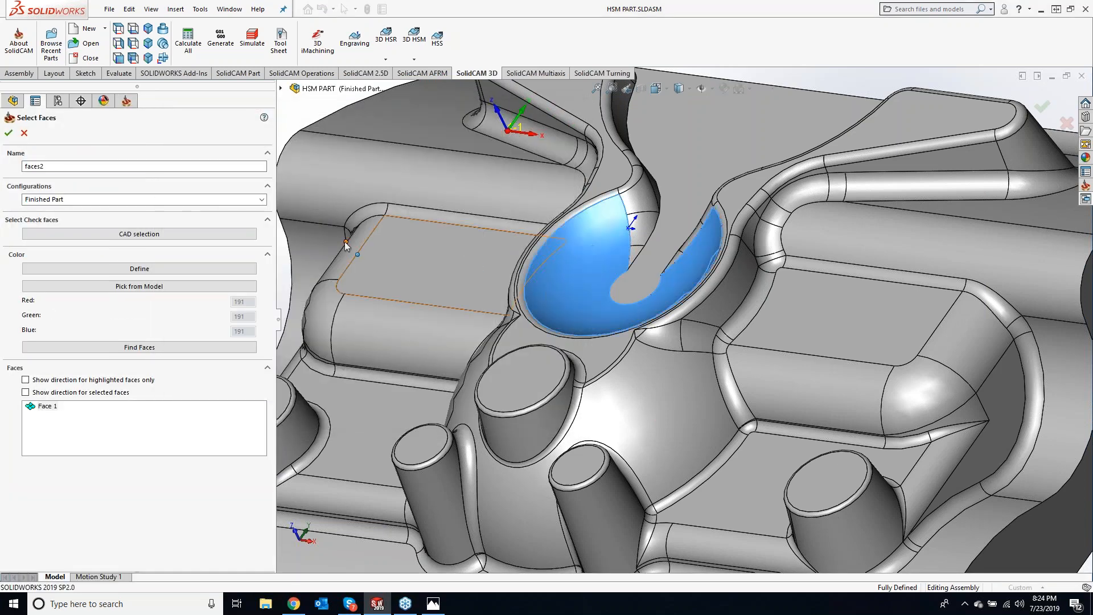
{"action": "left_click", "coordinate": [9, 133]}
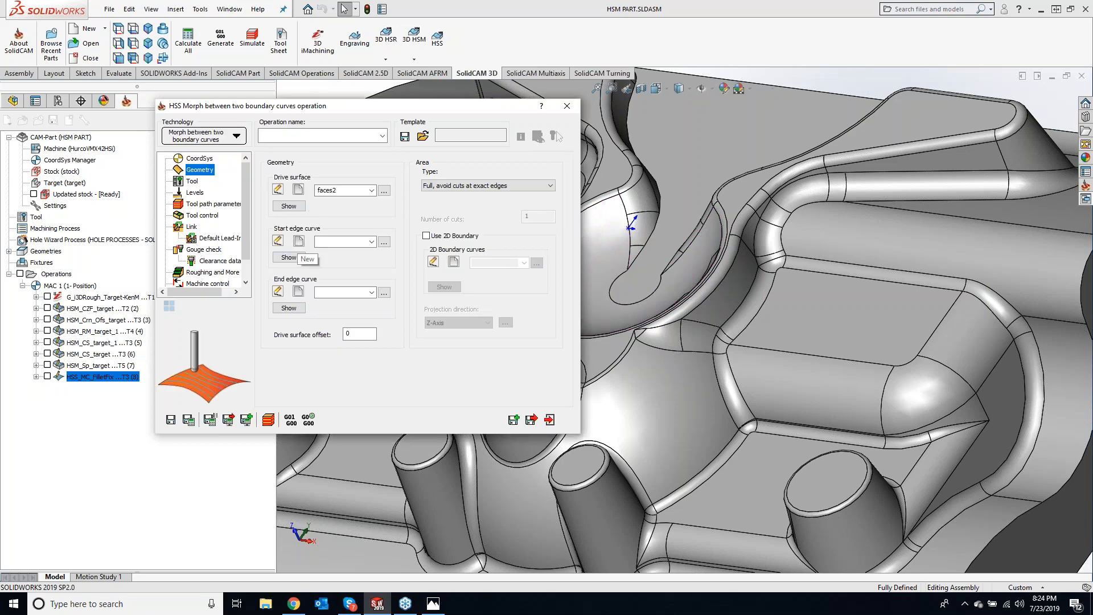
- Define the start edge curve from the dished face's outer rim and the end edge curve from its inner arc
{"action": "left_click", "coordinate": [298, 241]}
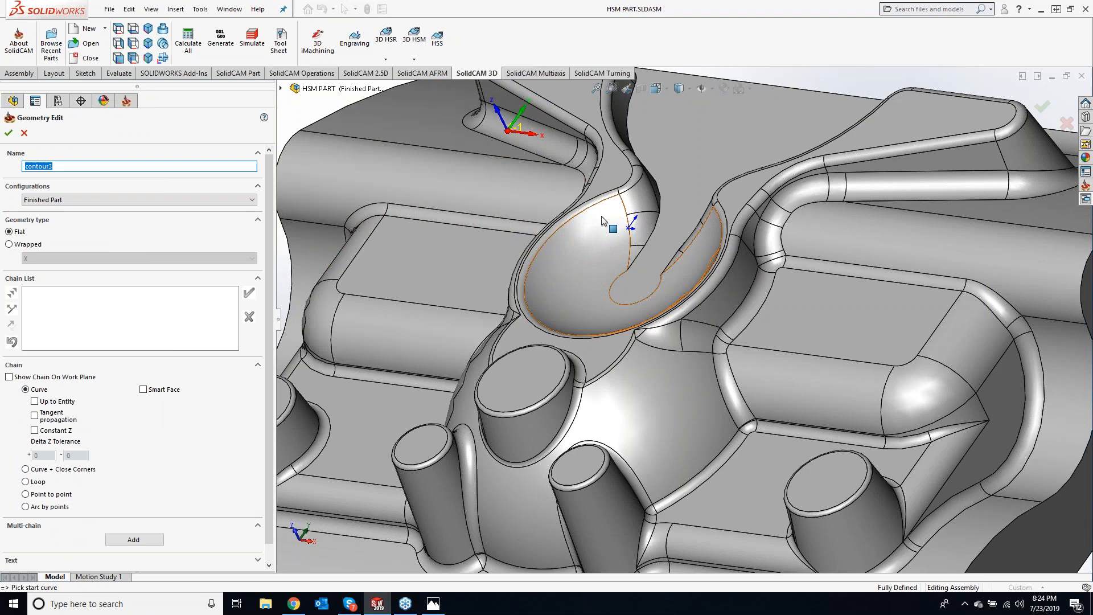
{"action": "left_click", "coordinate": [601, 213]}
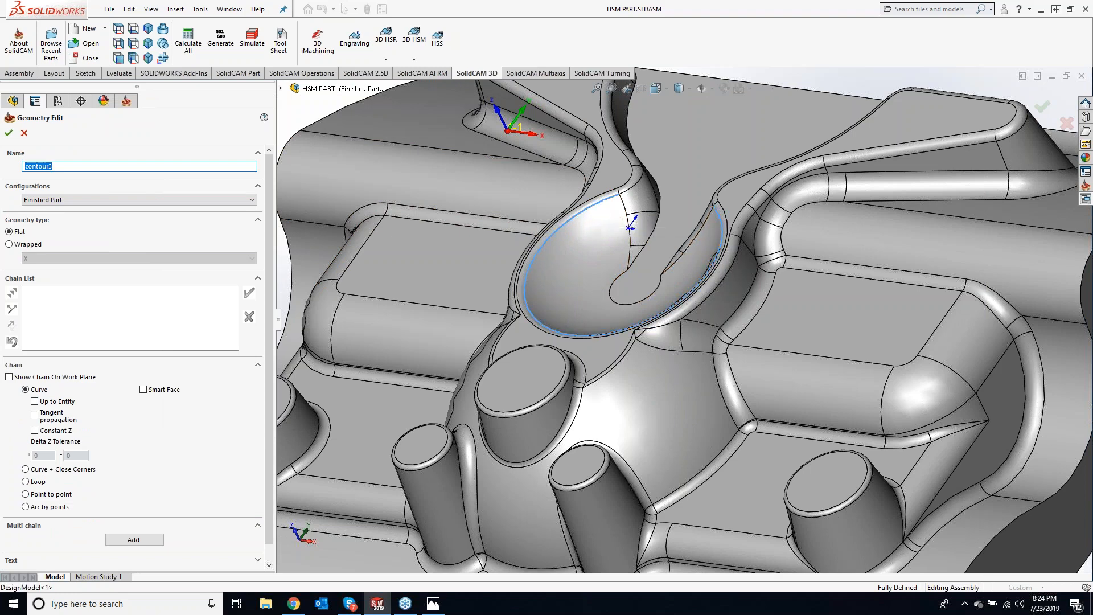
{"action": "left_click", "coordinate": [249, 292]}
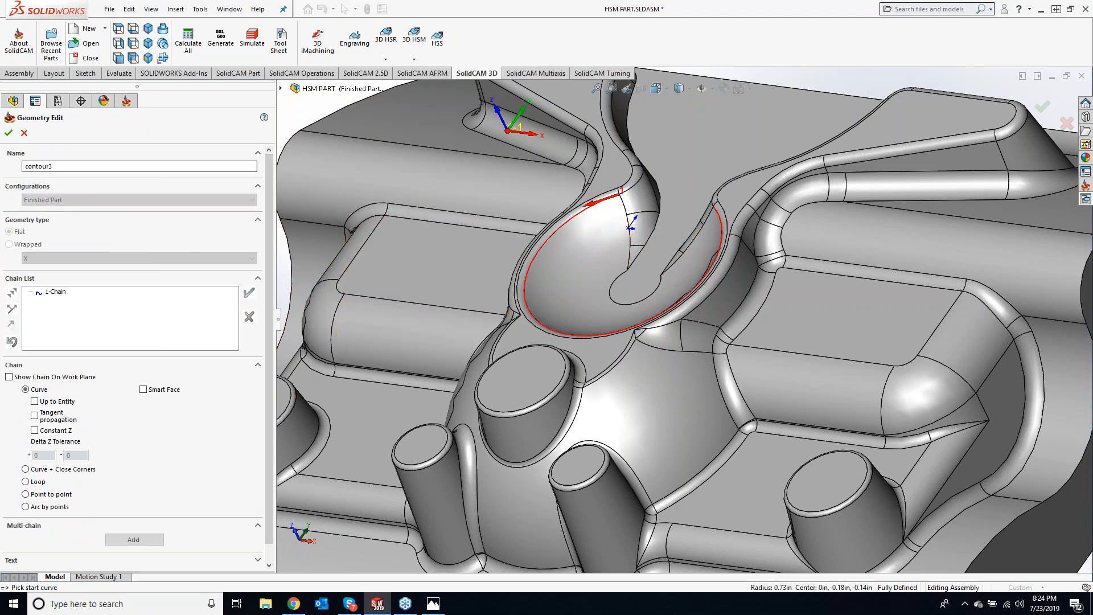
{"action": "left_click", "coordinate": [9, 133]}
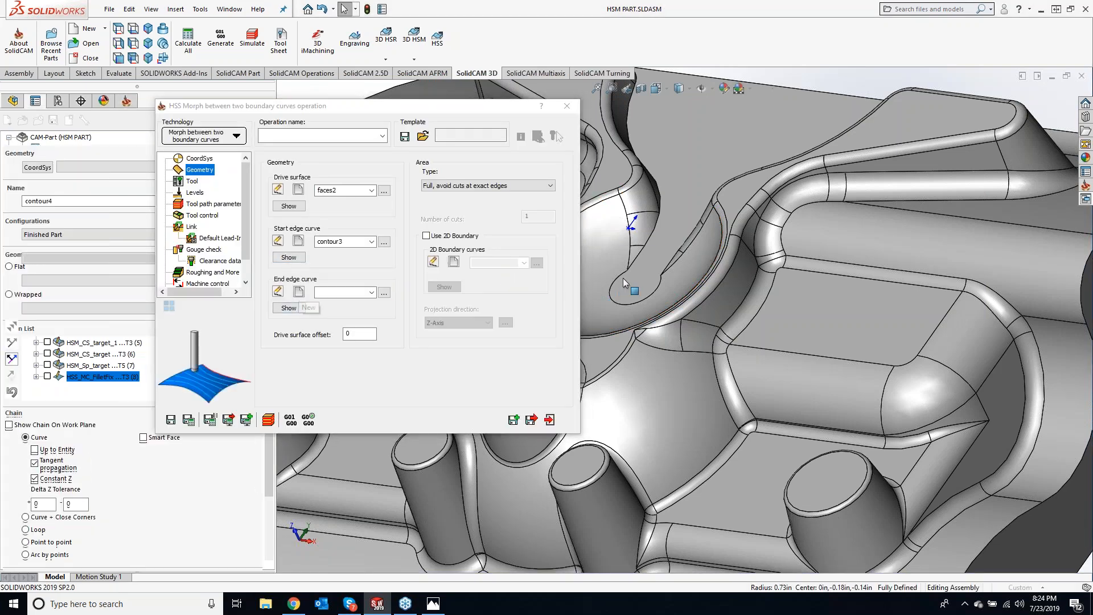
{"action": "left_click", "coordinate": [642, 297]}
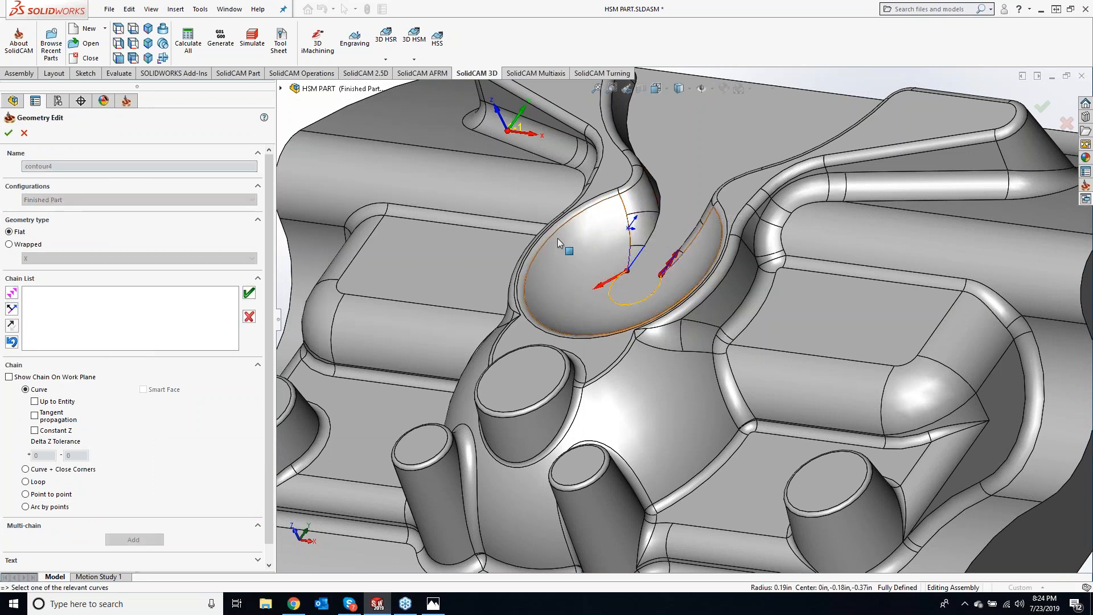
{"action": "left_click", "coordinate": [249, 294]}
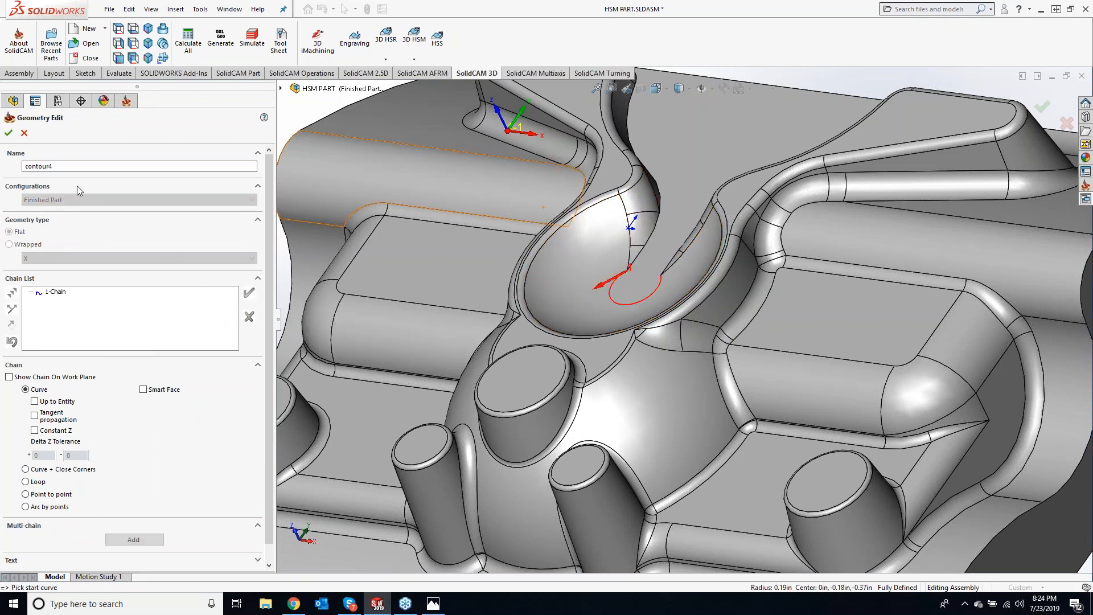
{"action": "left_click", "coordinate": [8, 132]}
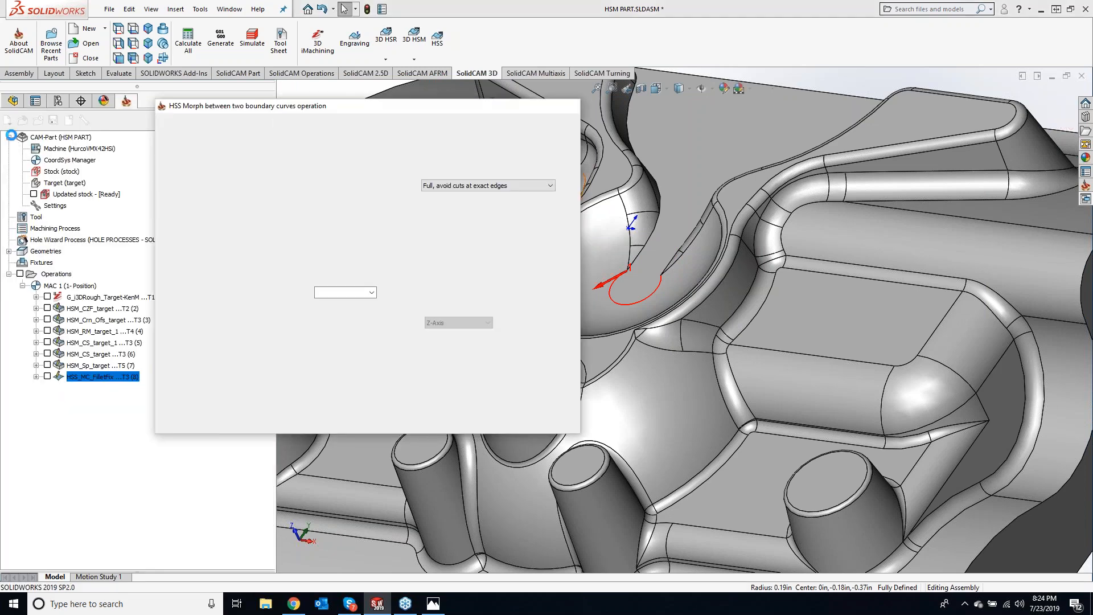
- Assign tool 4, the 1/8" 3FL Carbide BallMill, to the new operation, then save and calculate its toolpath
{"action": "left_click", "coordinate": [193, 182]}
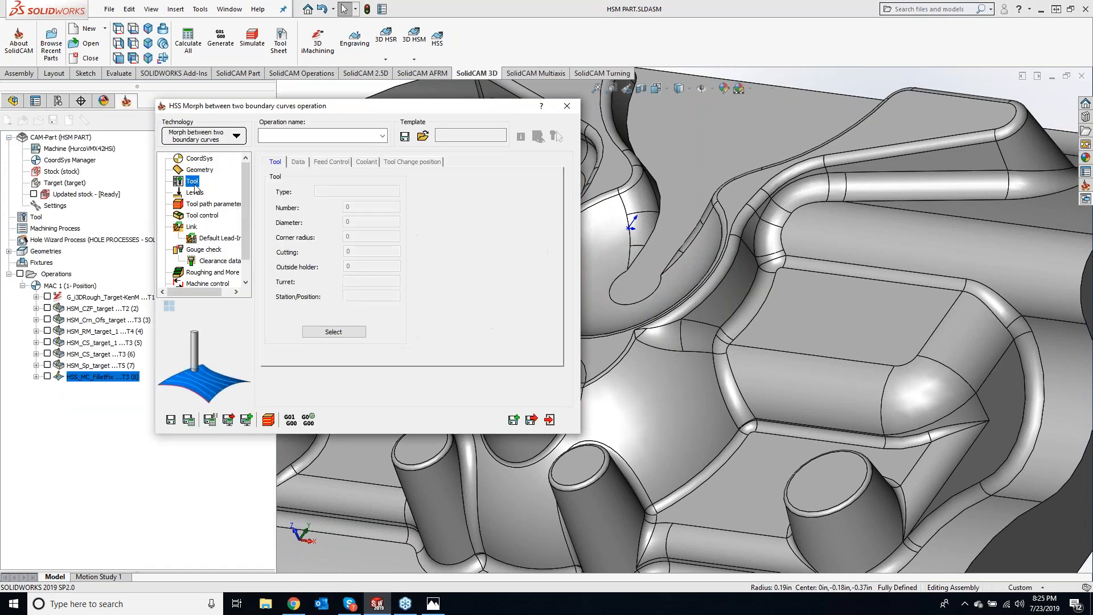
{"action": "left_click", "coordinate": [334, 332]}
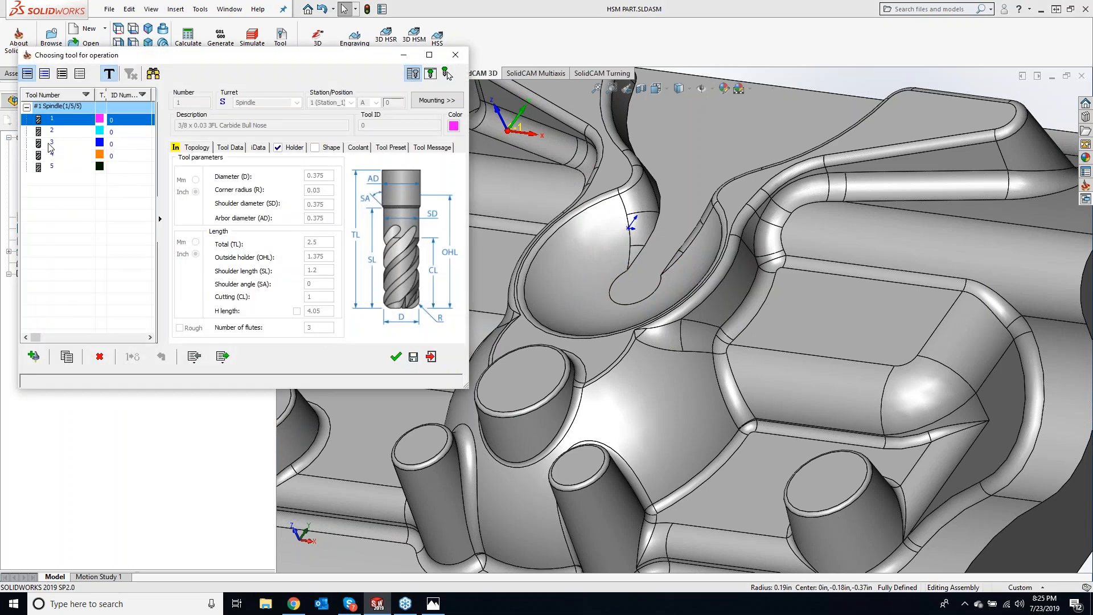
{"action": "left_click", "coordinate": [62, 145]}
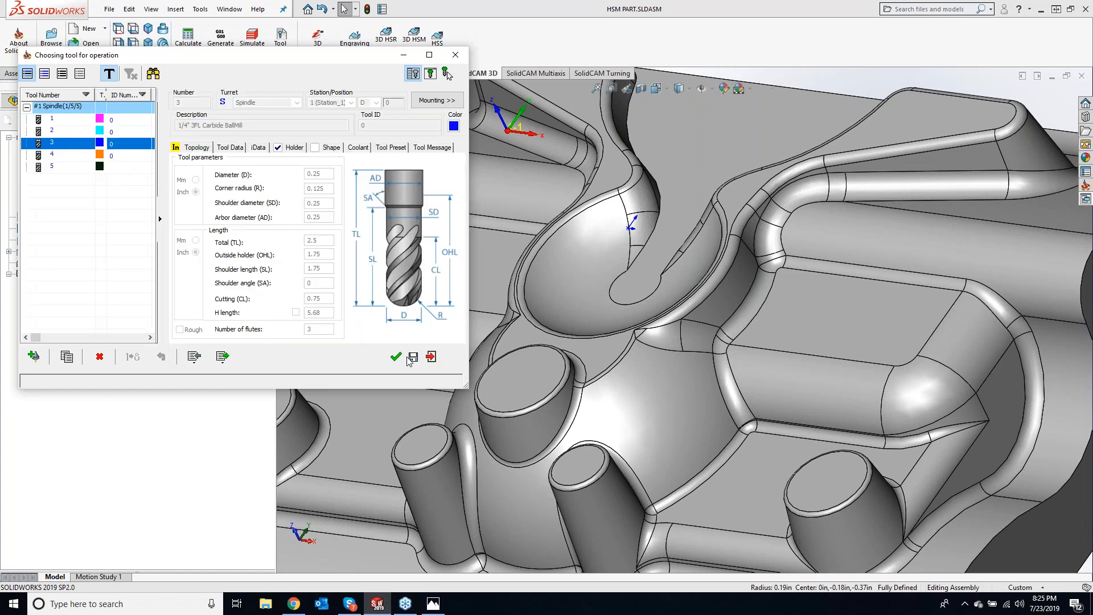
{"action": "left_click", "coordinate": [63, 158]}
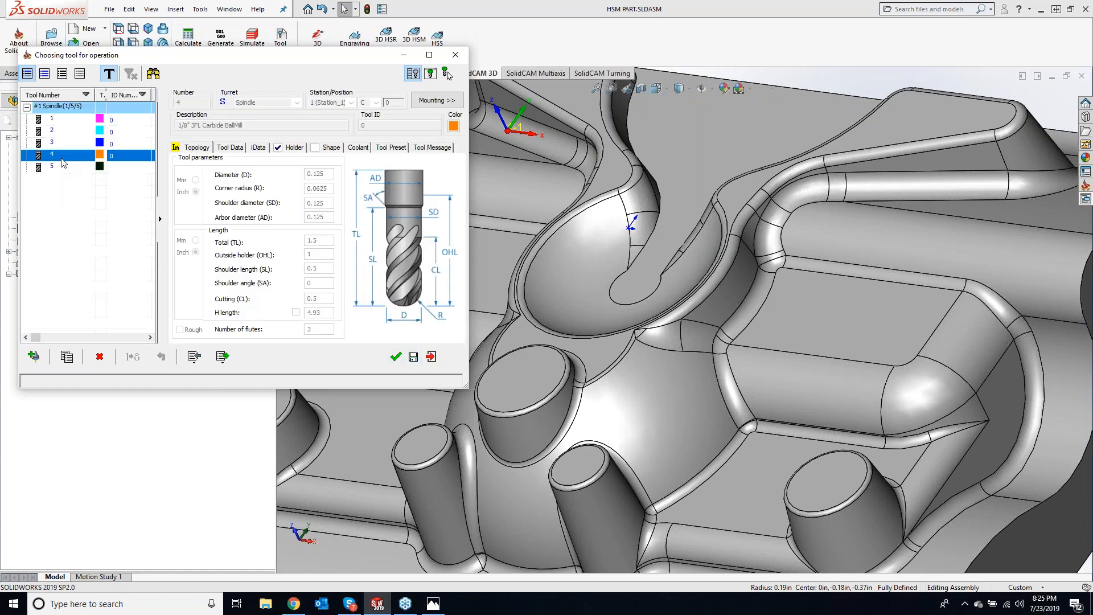
{"action": "left_click", "coordinate": [395, 357]}
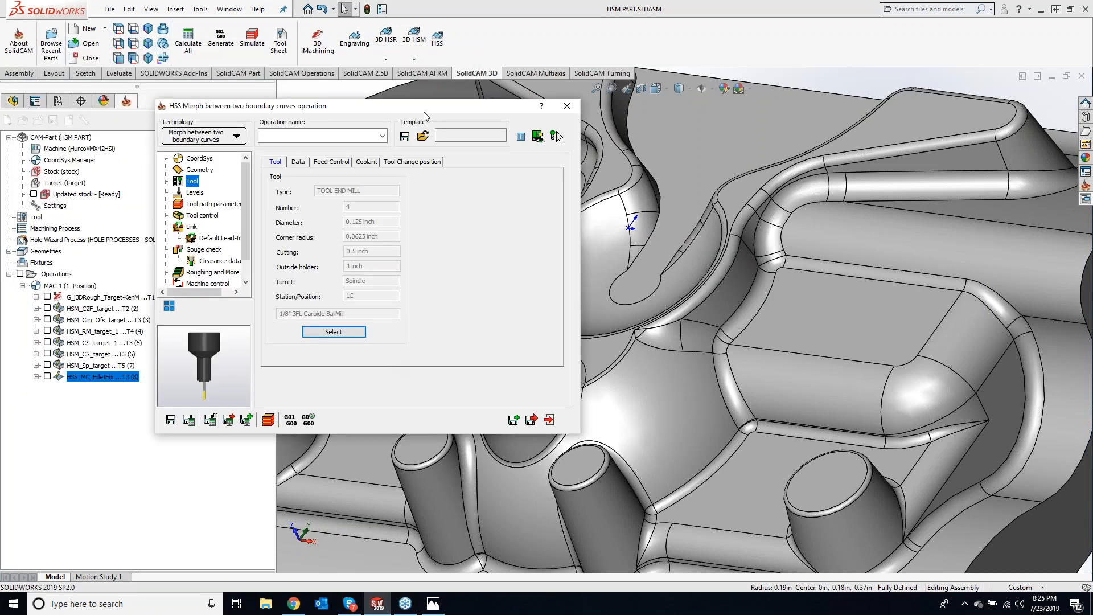
{"action": "left_click_drag", "start_coordinate": [423, 111], "coordinate": [353, 95]}
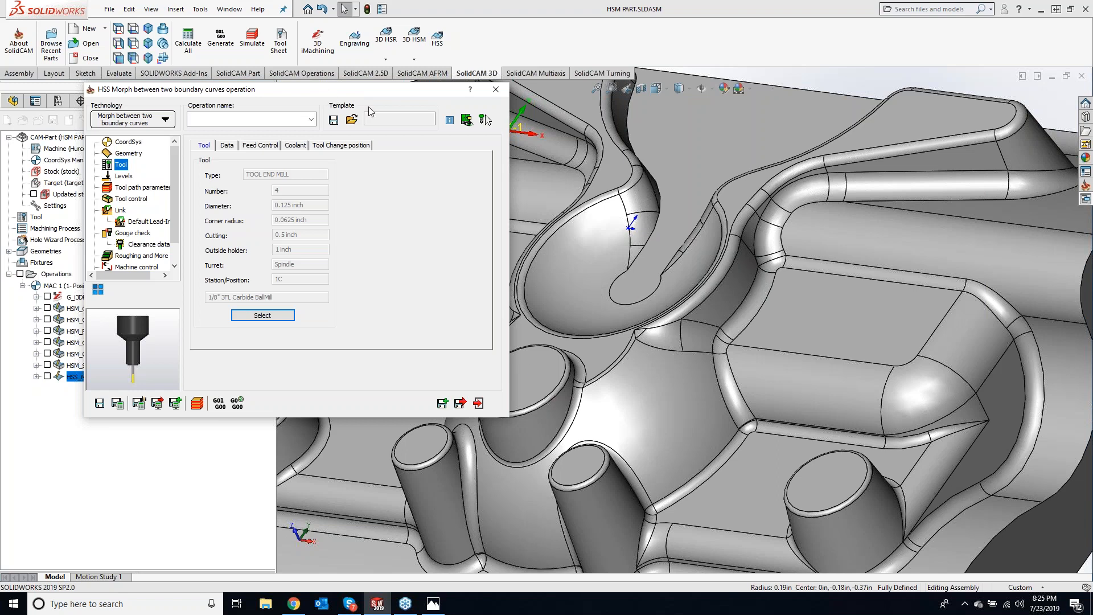
{"action": "left_click", "coordinate": [118, 404]}
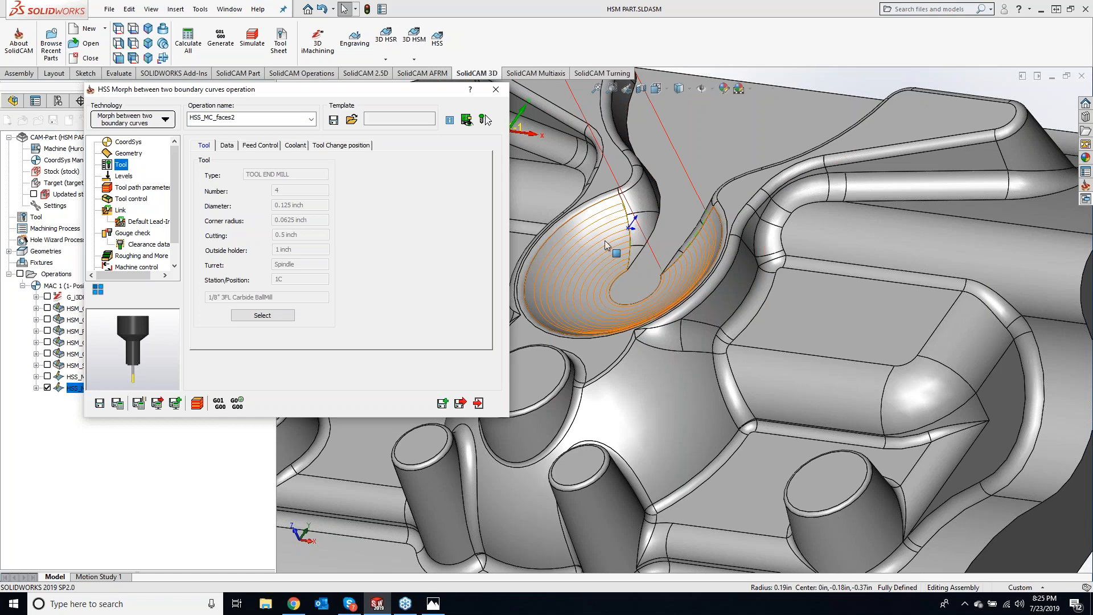
- Set the links for large gaps along the cut and large moves between slices to Blend spline, and recalculate HSS_MC_faces2
{"action": "scroll", "coordinate": [604, 235], "scroll_direction": "up", "scroll_amount": 1}
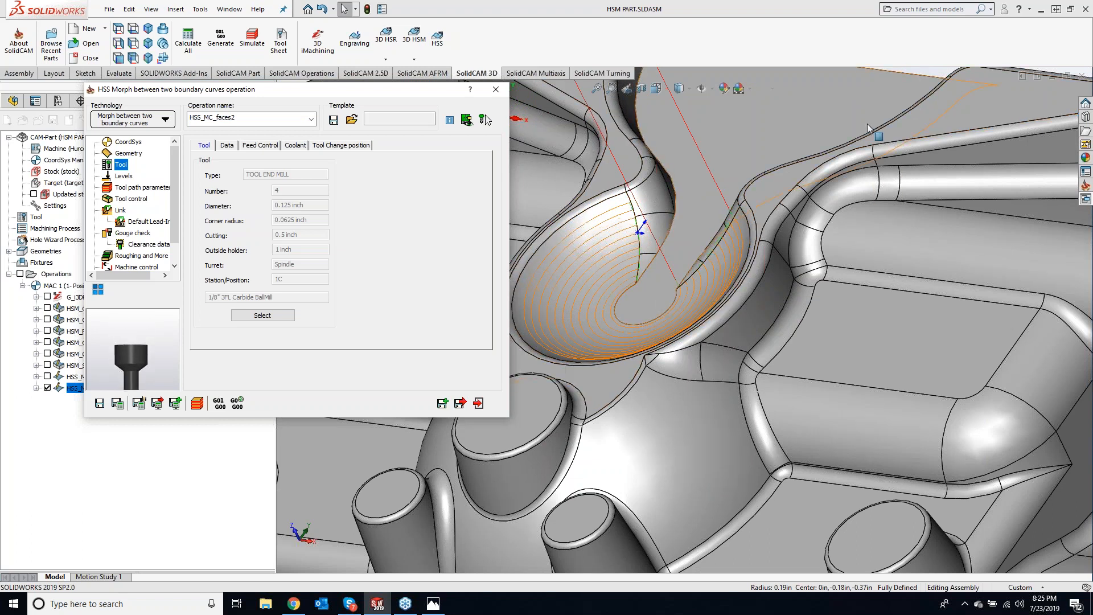
{"action": "scroll", "coordinate": [743, 230], "scroll_direction": "up", "scroll_amount": 4}
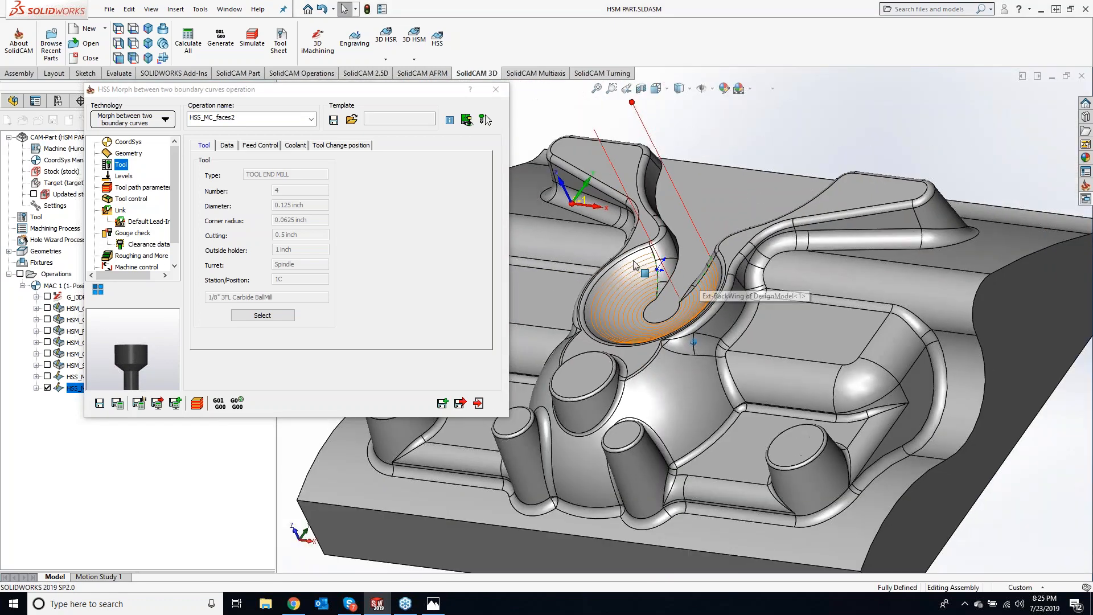
{"action": "scroll", "coordinate": [629, 266], "scroll_direction": "down", "scroll_amount": 2}
{"action": "mouse_move", "coordinate": [626, 261]}
{"action": "middle_mouse_down"}
{"action": "mouse_move", "coordinate": [693, 320]}
{"action": "mouse_move", "coordinate": [725, 319]}
{"action": "middle_mouse_up"}
{"action": "scroll", "coordinate": [627, 260], "scroll_direction": "down", "scroll_amount": 8}
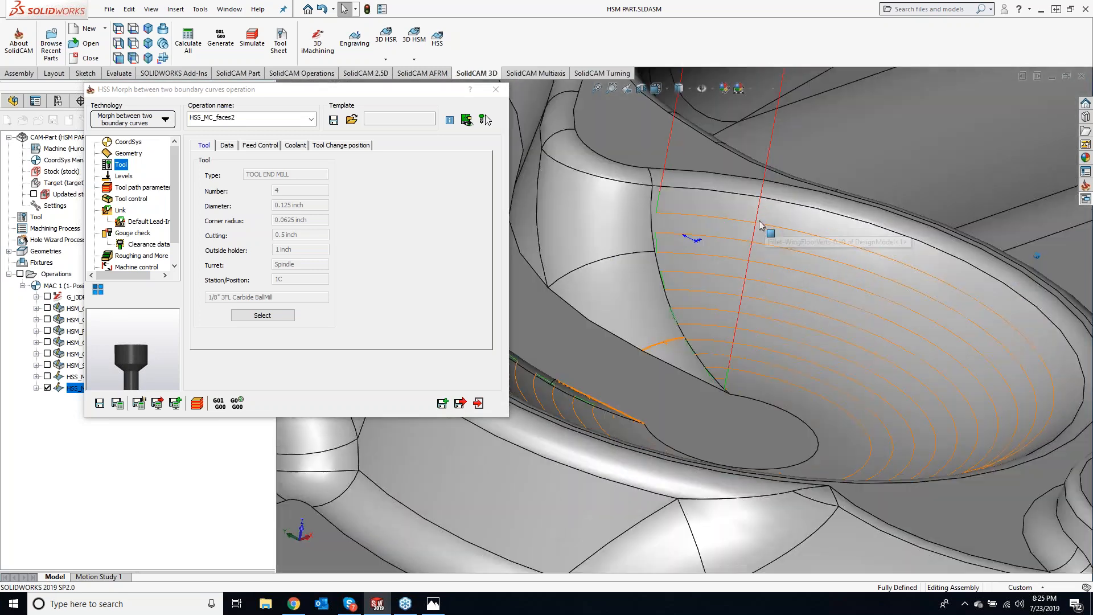
{"action": "middle_click_drag", "start_coordinate": [758, 221], "coordinate": [628, 215]}
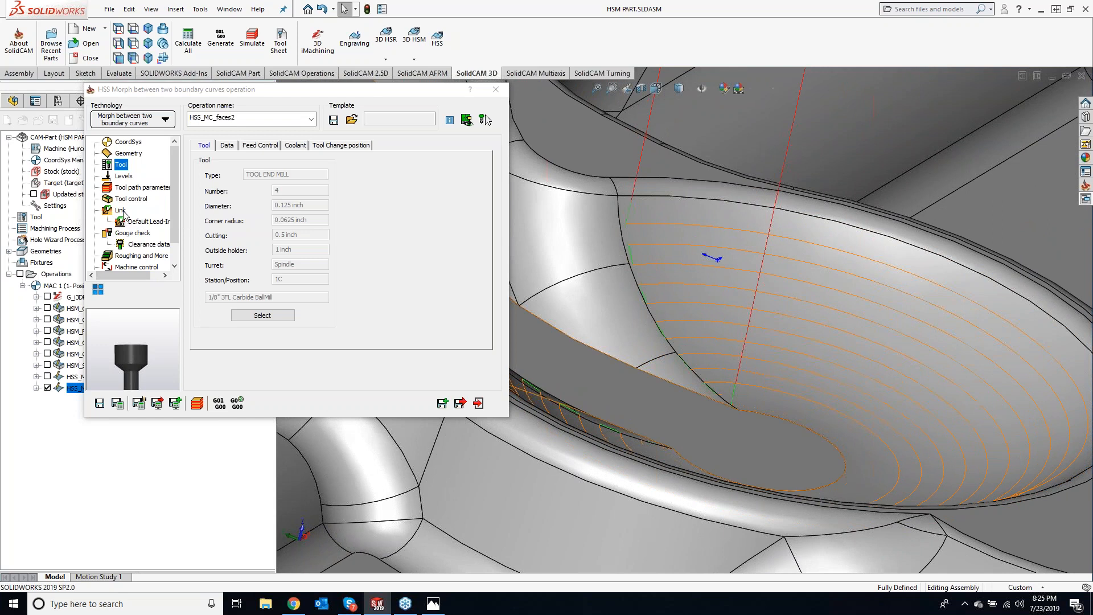
{"action": "left_click", "coordinate": [120, 210]}
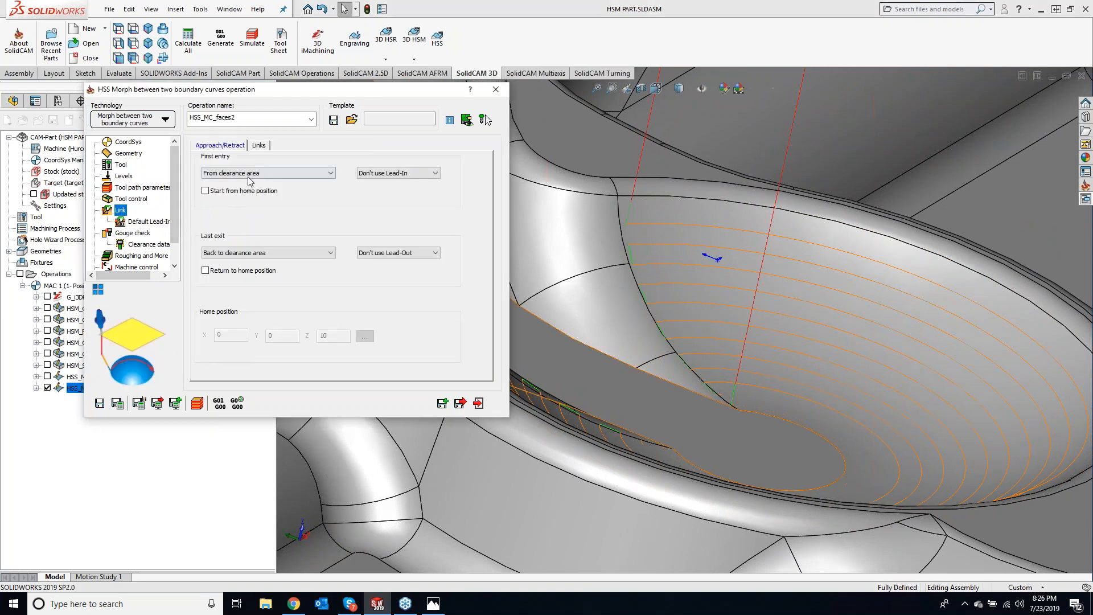
{"action": "left_click", "coordinate": [260, 146]}
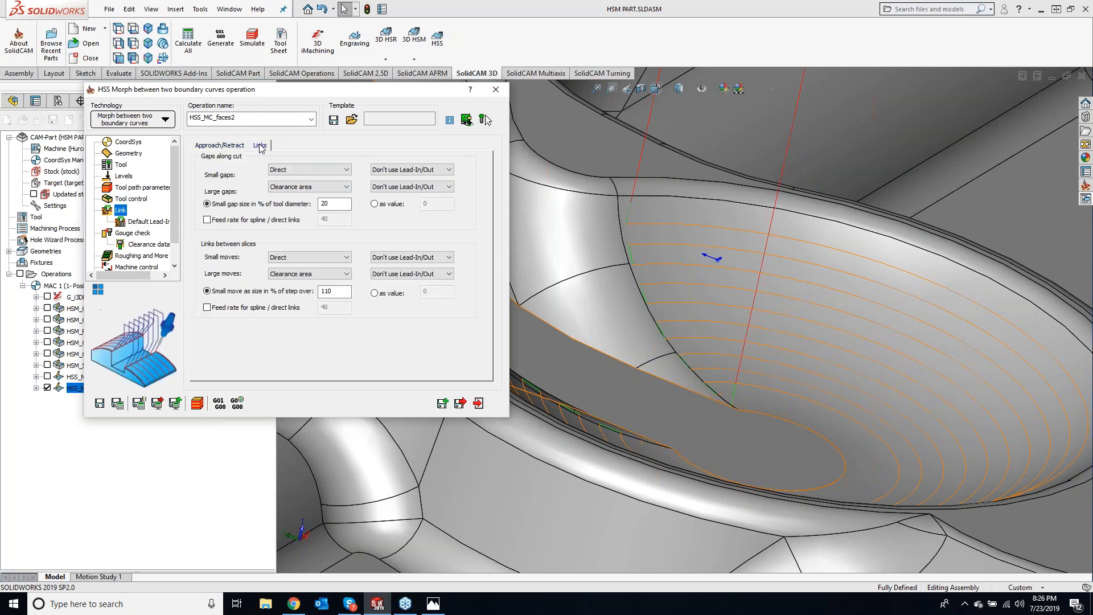
{"action": "left_click", "coordinate": [300, 188]}
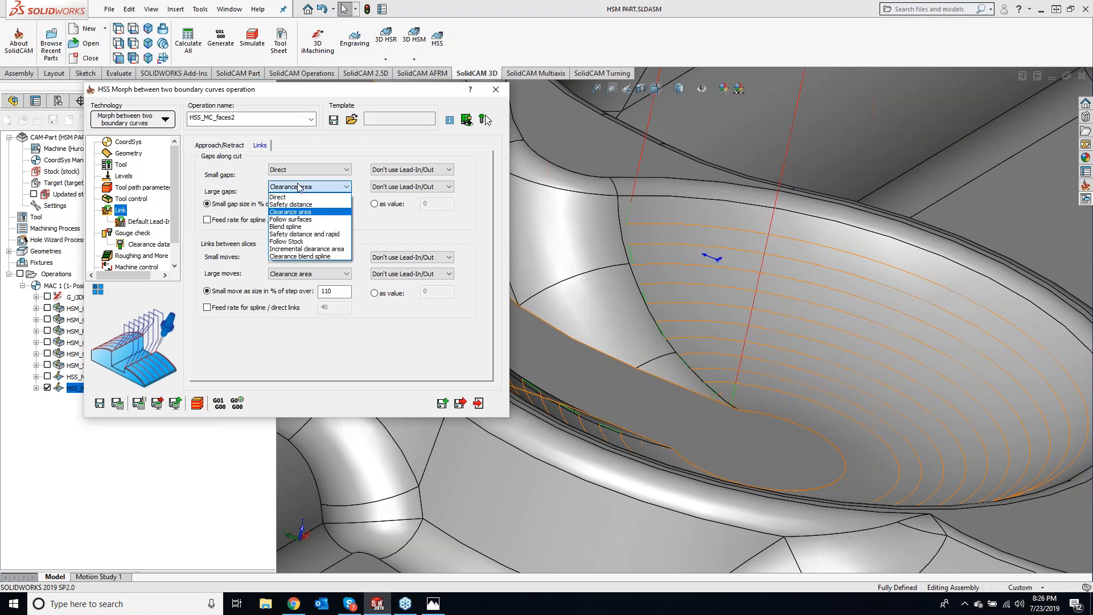
{"action": "left_click", "coordinate": [307, 227]}
{"action": "left_click", "coordinate": [295, 275]}
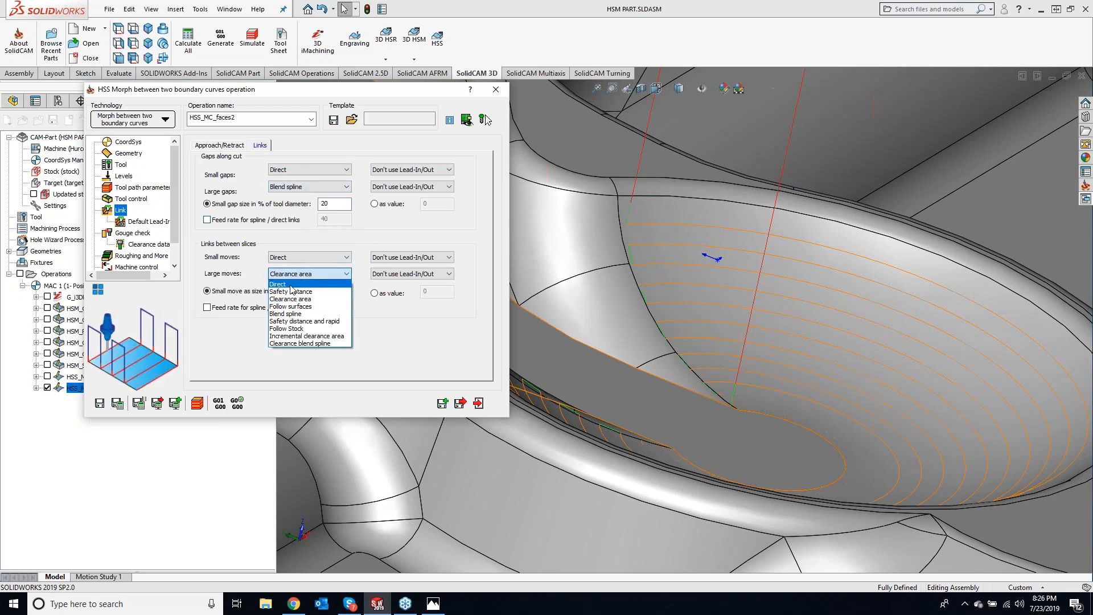
{"action": "left_click", "coordinate": [293, 314]}
{"action": "left_click", "coordinate": [118, 404]}
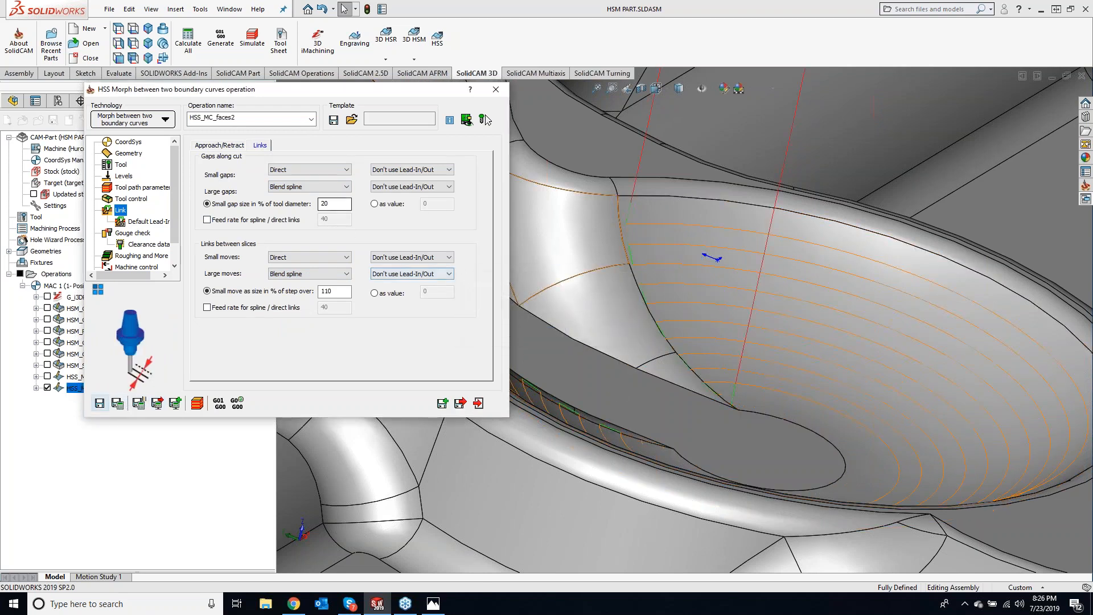
- Set the links for small gaps along the cut and small moves between slices to Blend spline, recalculating the toolpath after each change
{"action": "left_click", "coordinate": [325, 170]}
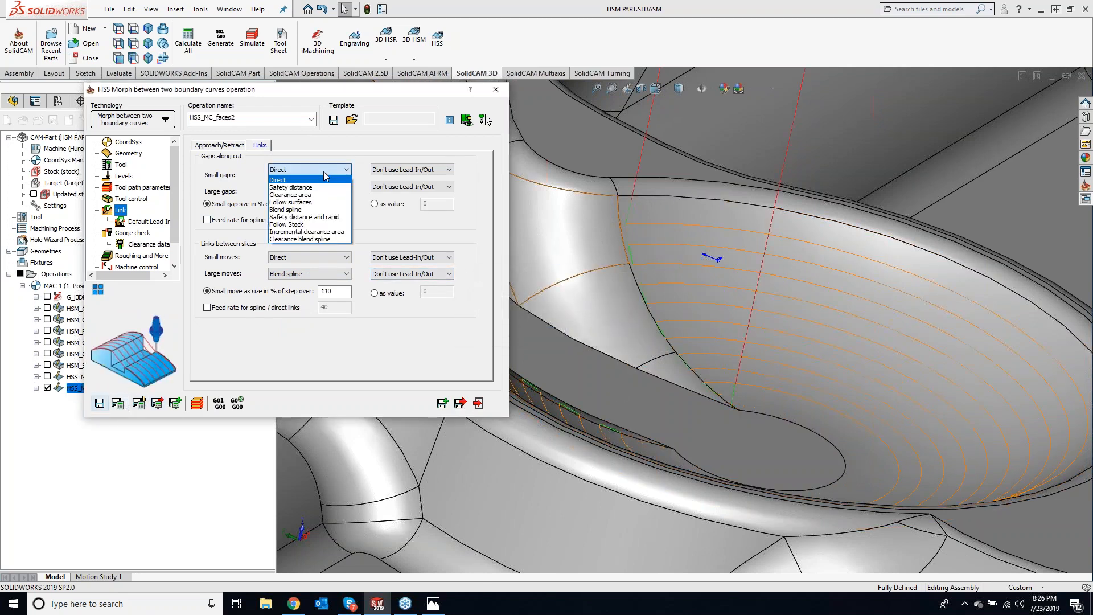
{"action": "left_click", "coordinate": [296, 209]}
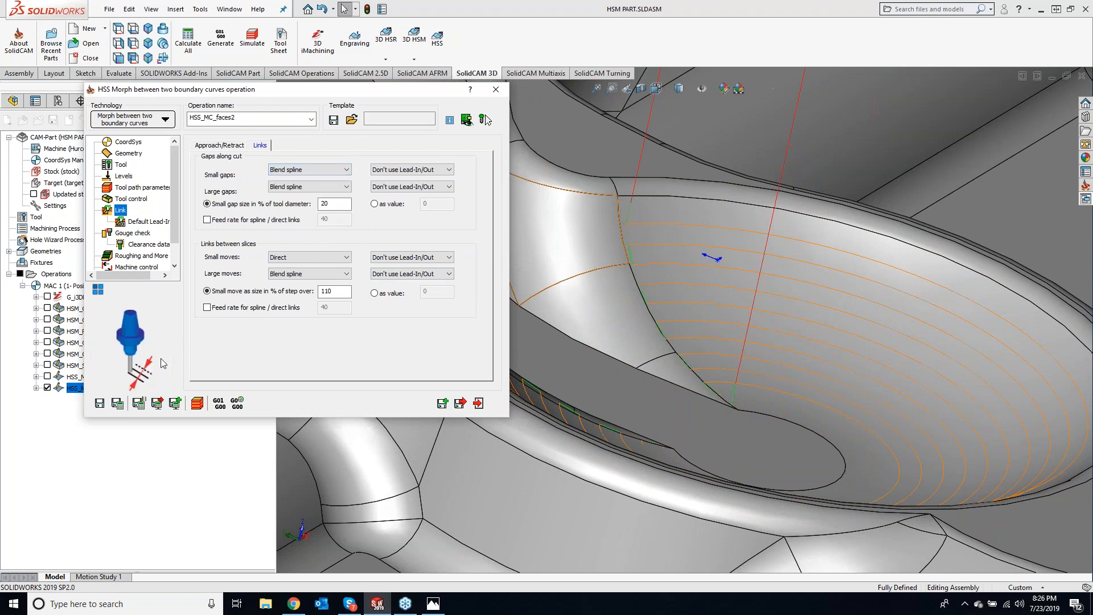
{"action": "left_click", "coordinate": [117, 403]}
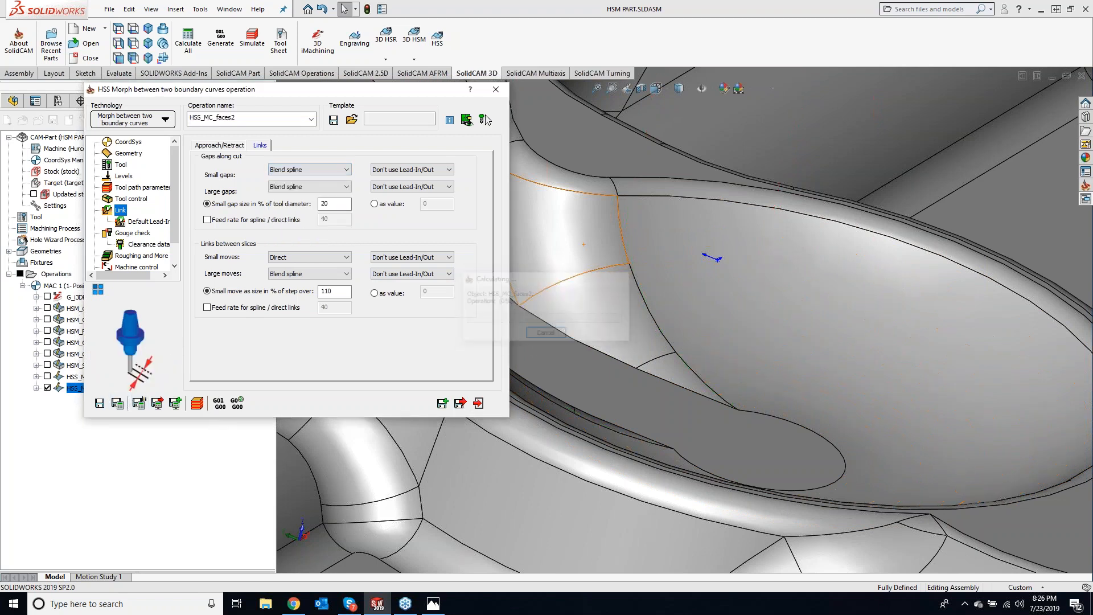
{"action": "left_click", "coordinate": [296, 262]}
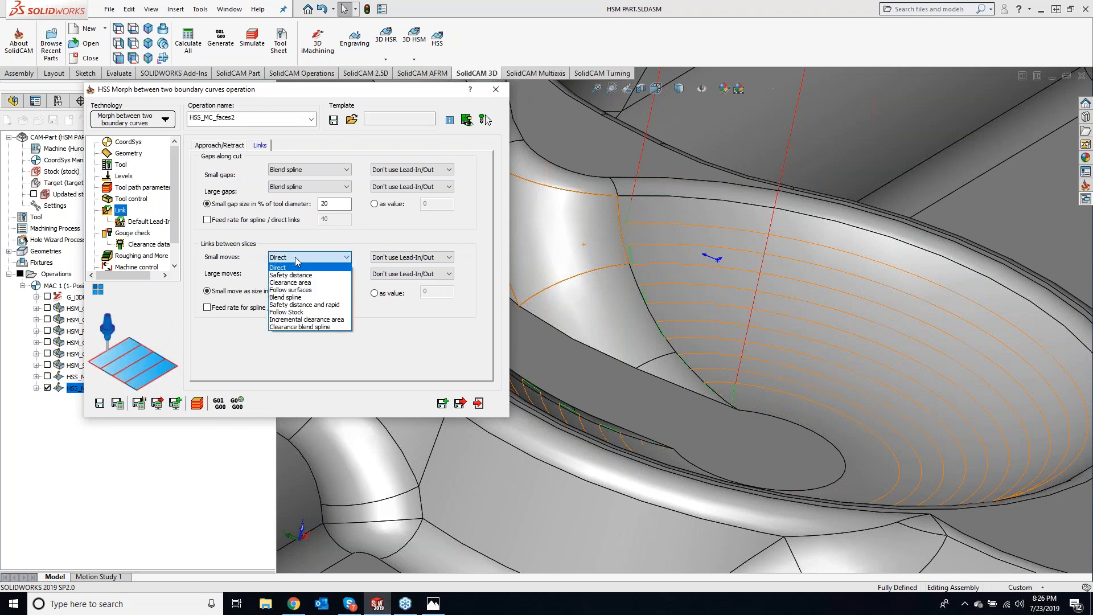
{"action": "left_click", "coordinate": [292, 297]}
{"action": "left_click", "coordinate": [118, 403]}
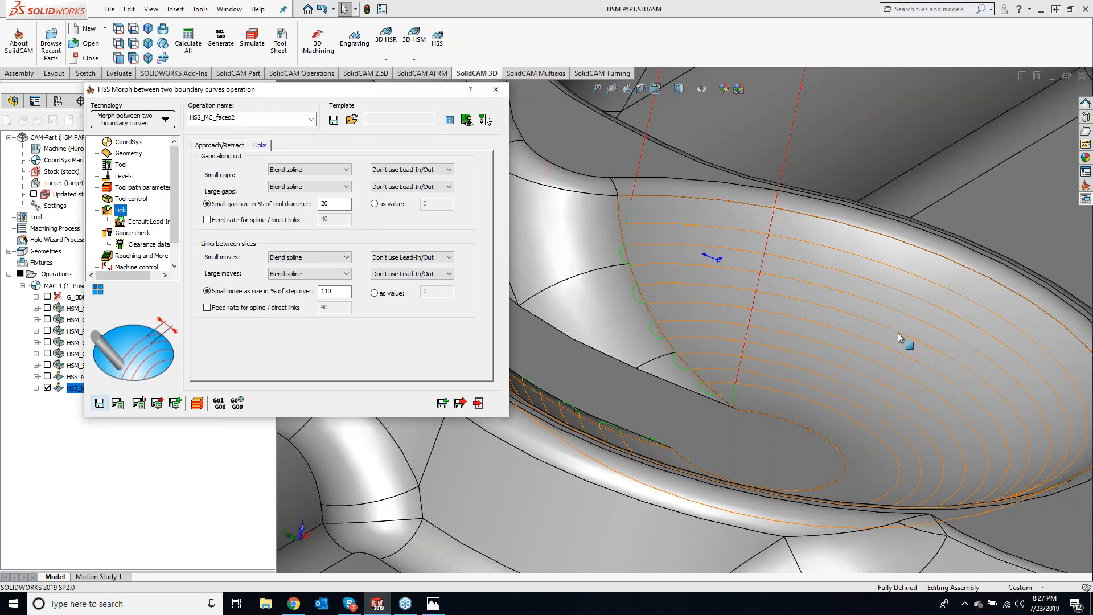
{"action": "scroll", "coordinate": [821, 298], "scroll_direction": "up", "scroll_amount": 2}
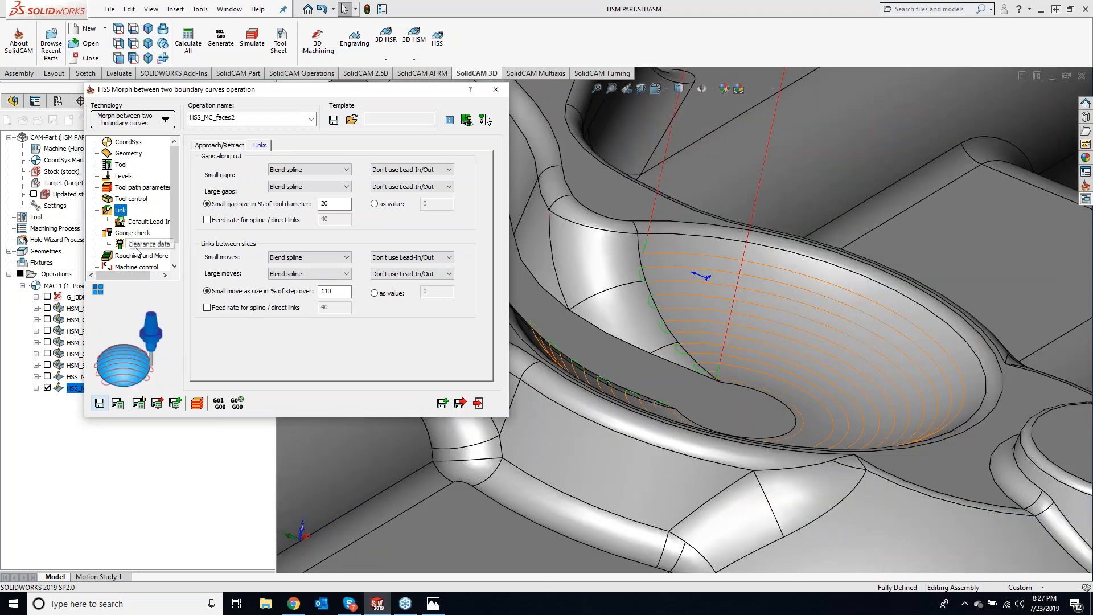
- Set the maximum step over of HSS_MC_faces2 to 0.005, recalculate its toolpath, then close the operation and hide the toolpath
{"action": "left_click", "coordinate": [137, 188]}
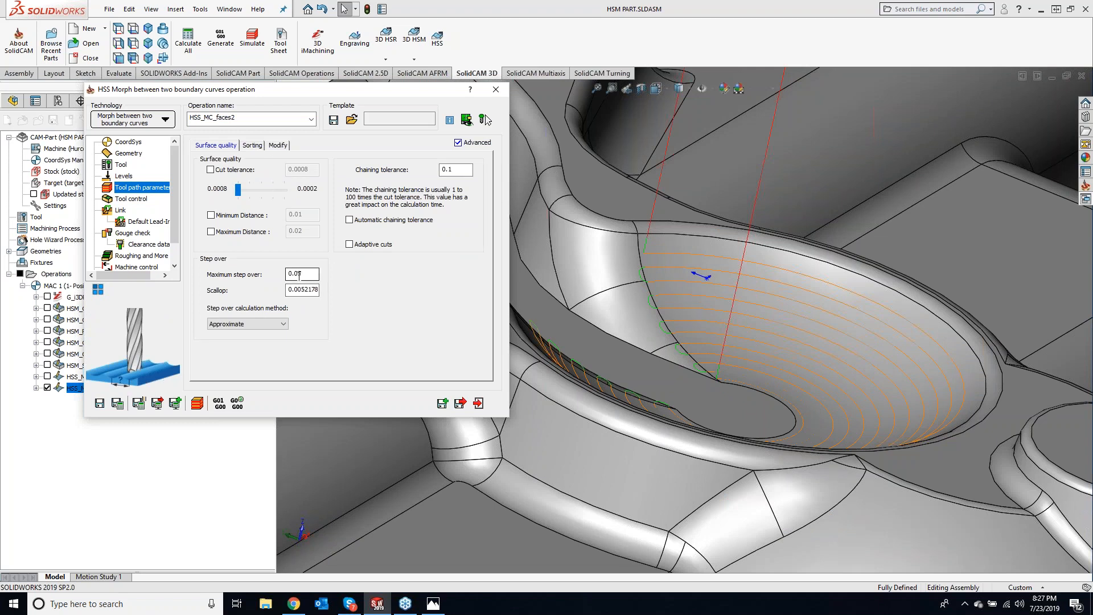
{"action": "left_click", "coordinate": [299, 273]}
{"action": "type", "text": "0"}
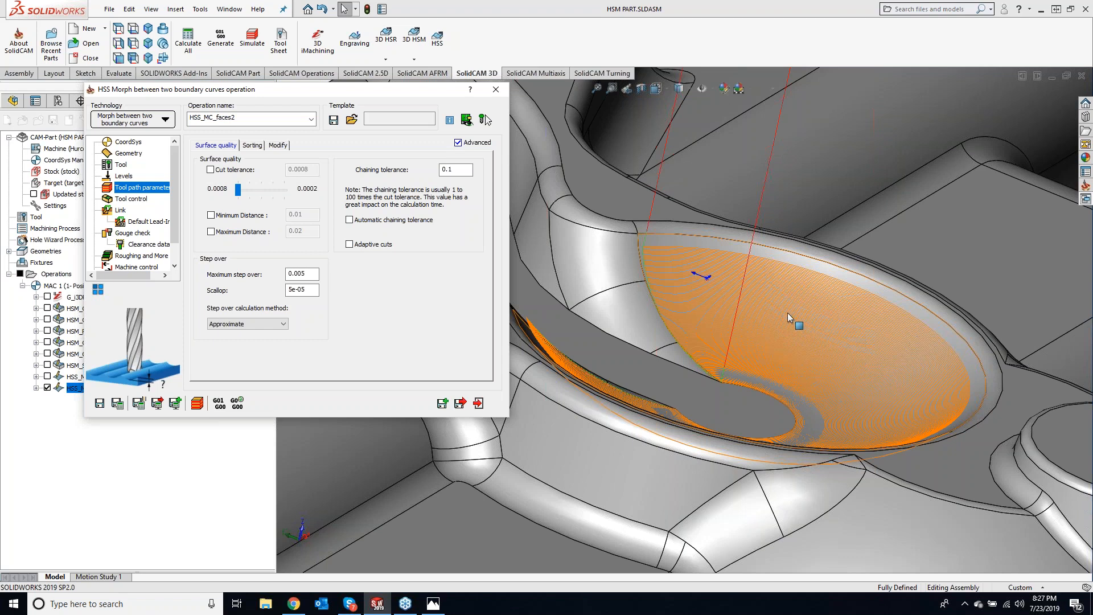
{"action": "scroll", "coordinate": [758, 299], "scroll_direction": "down", "scroll_amount": 5}
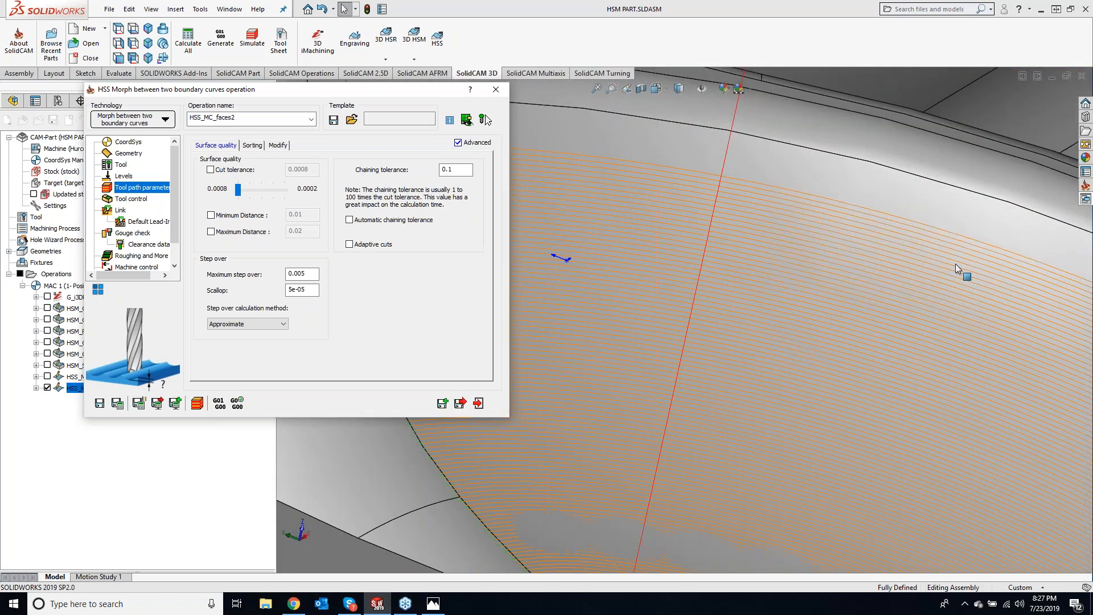
{"action": "scroll", "coordinate": [920, 254], "scroll_direction": "up", "scroll_amount": 5}
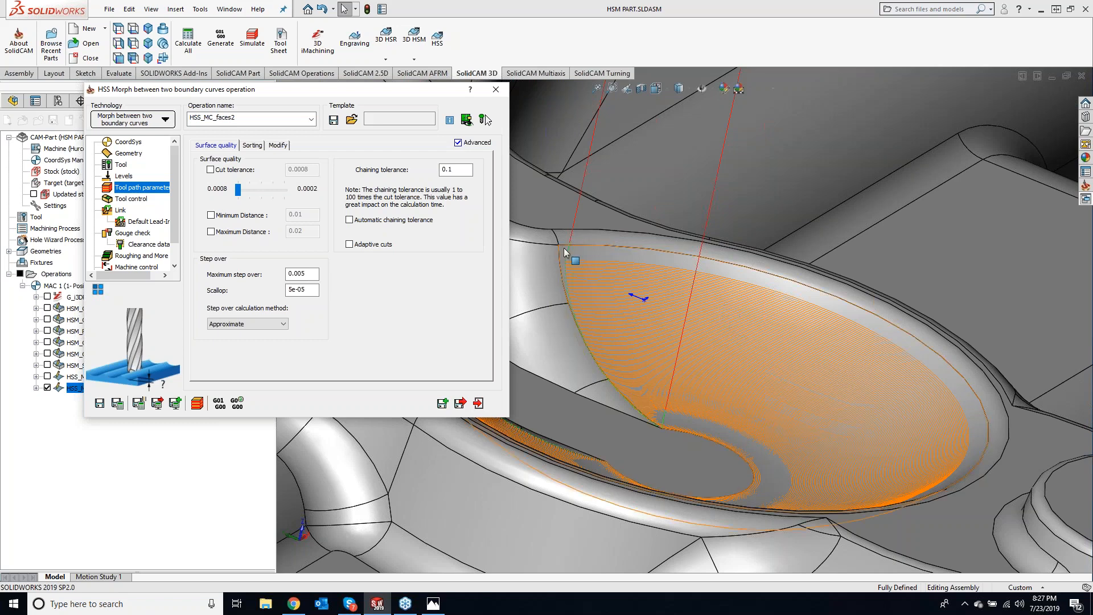
{"action": "left_click", "coordinate": [496, 91]}
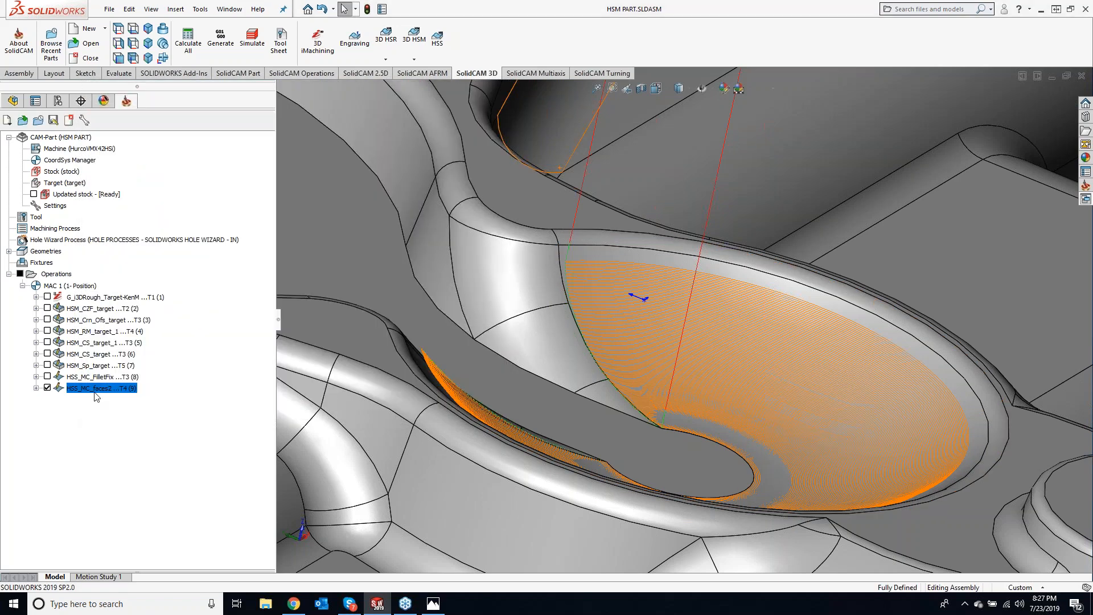
{"action": "left_click", "coordinate": [47, 388]}
- Add a new 3D HSM milling operation after HSS_MC_faces2 and set its technology to Offset cutting
{"action": "right_click", "coordinate": [116, 391]}
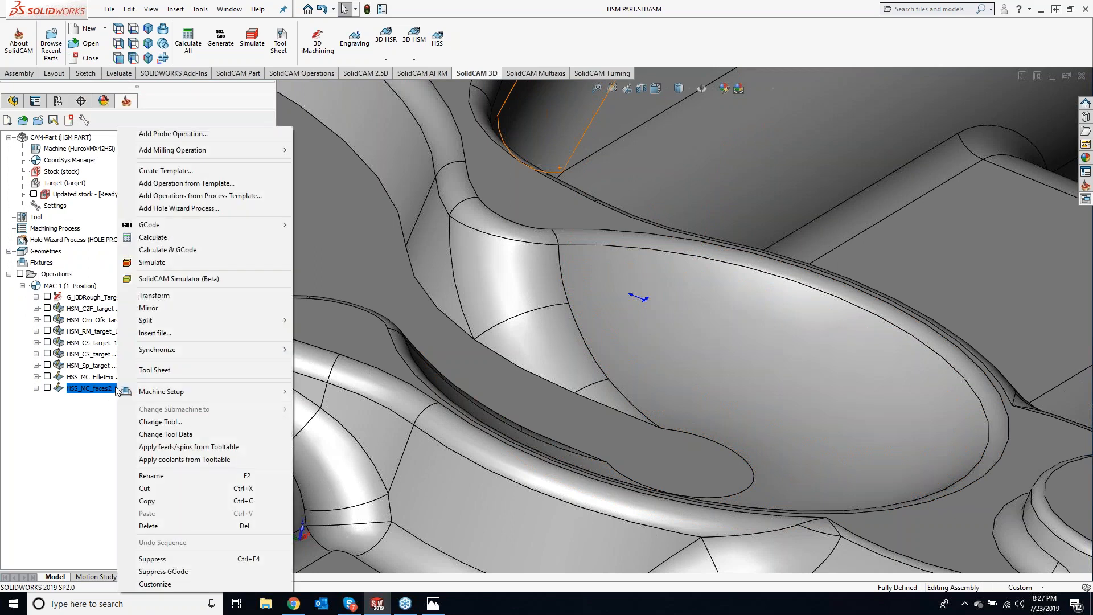
{"action": "mouse_move", "coordinate": [194, 151]}
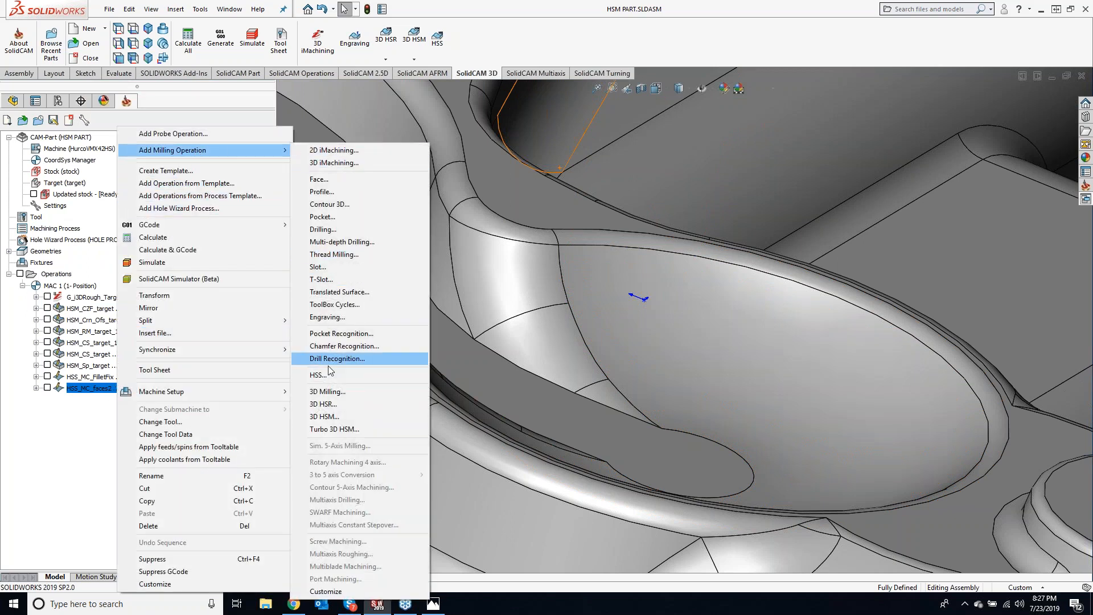
{"action": "left_click", "coordinate": [332, 418]}
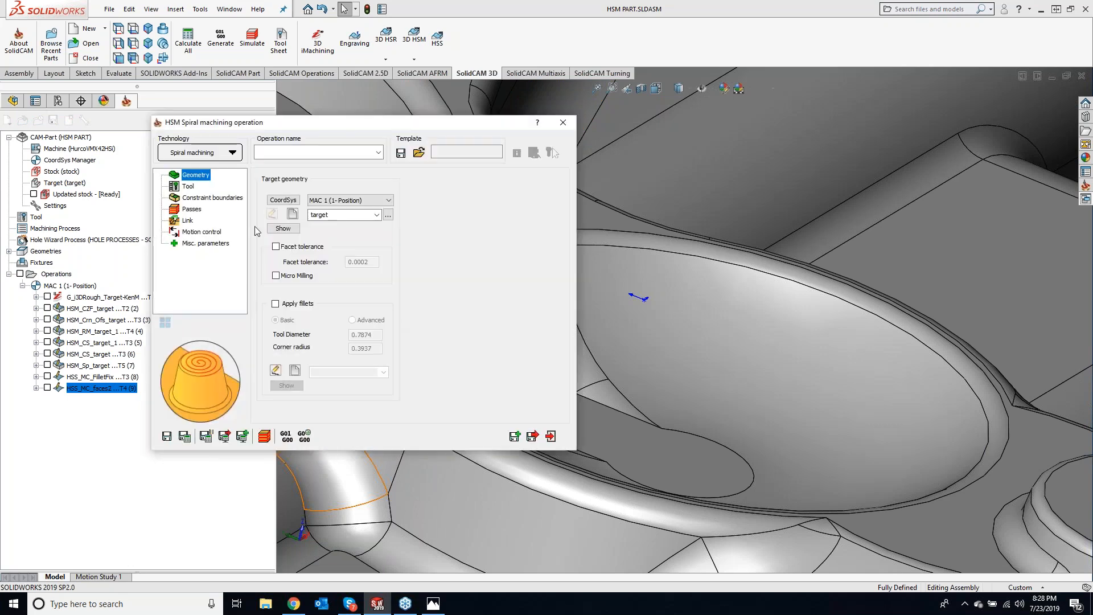
{"action": "left_click", "coordinate": [210, 155]}
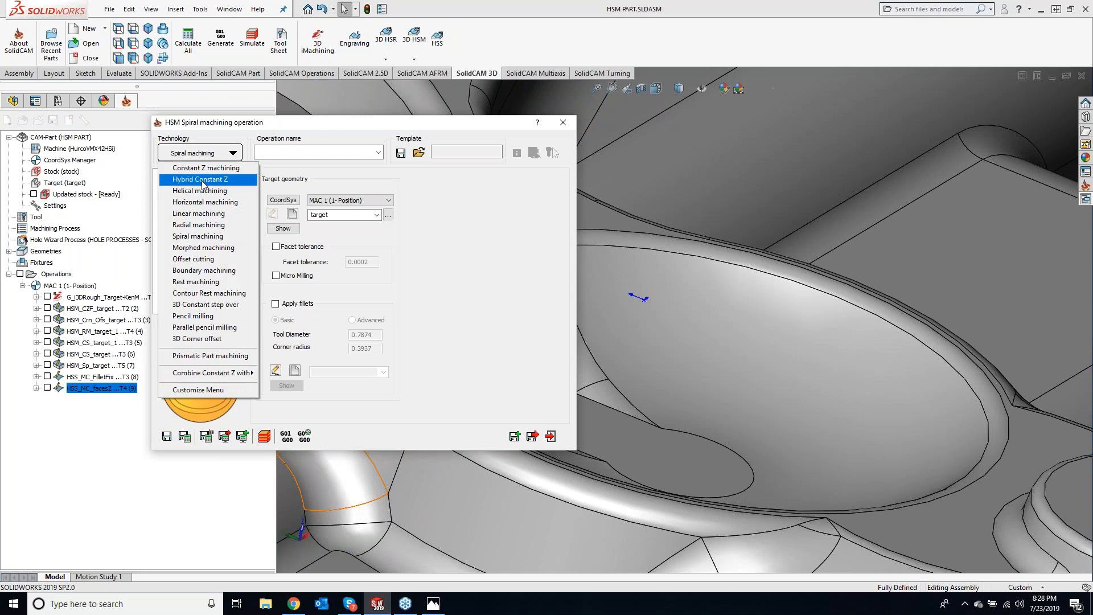
{"action": "left_click", "coordinate": [201, 260]}
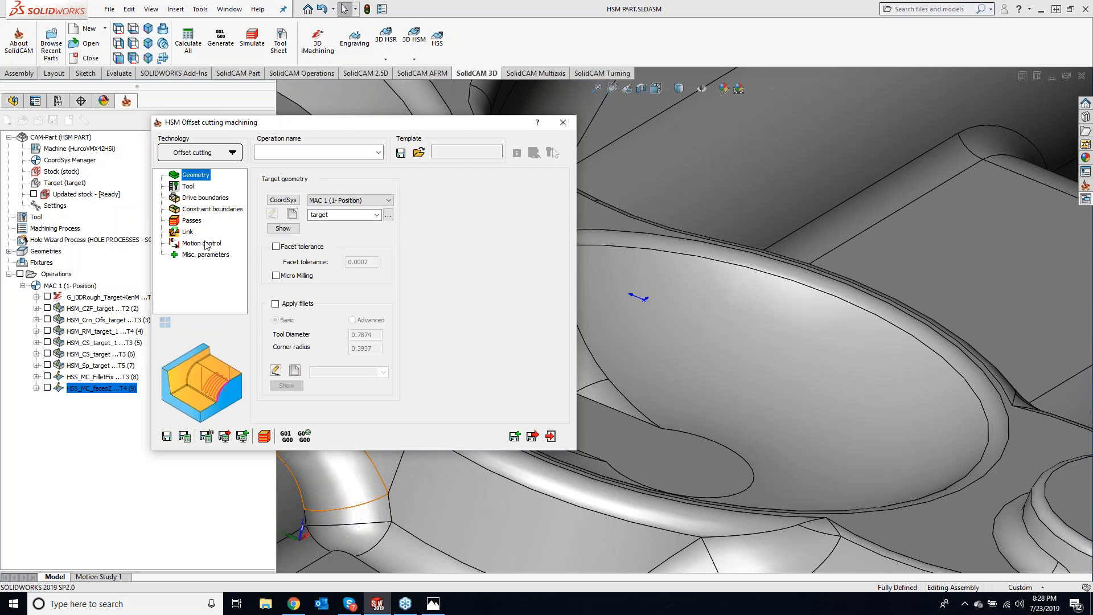
- Assign tool 4, the 1/8" 3FL Carbide BallMill, to the offset cutting operation
{"action": "left_click", "coordinate": [189, 187]}
{"action": "left_click", "coordinate": [334, 366]}
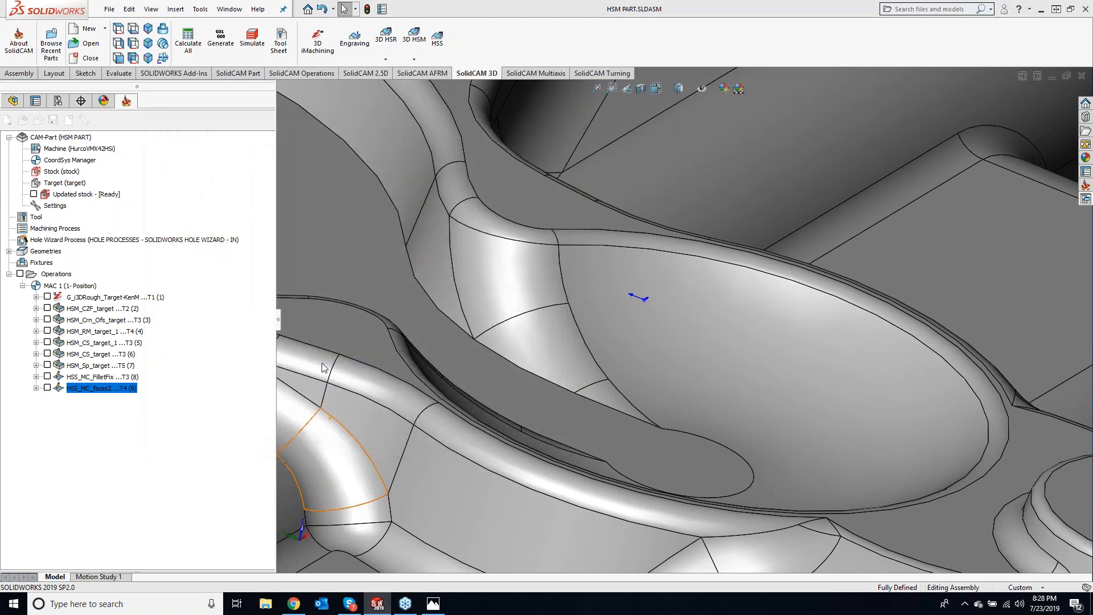
{"action": "double_click", "coordinate": [68, 155]}
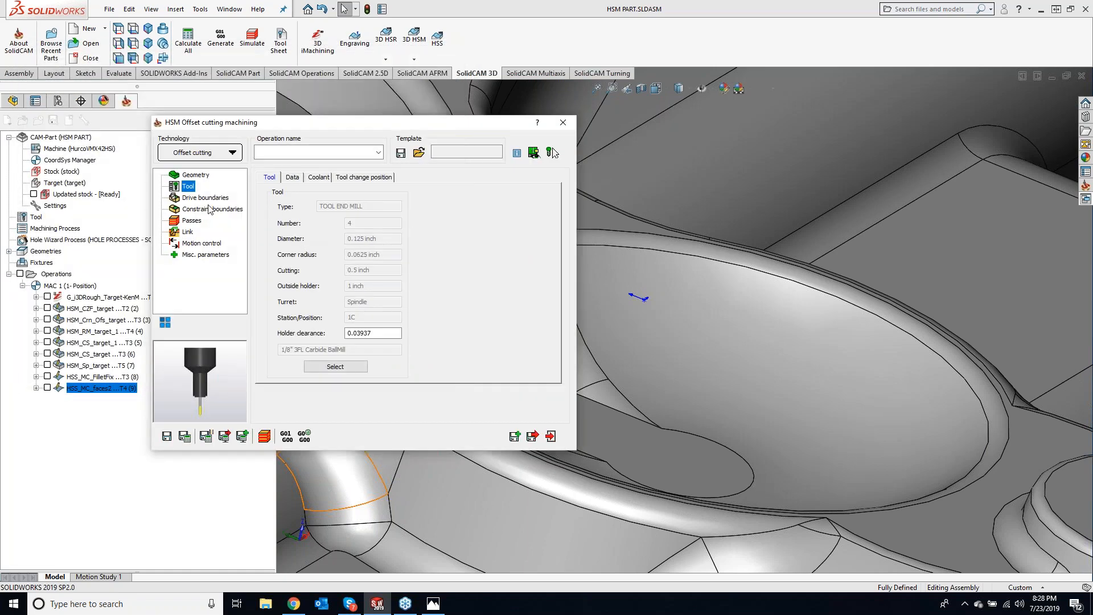
- Define a new drive boundary curve along the dished face's outer rim as a single chain
{"action": "left_click", "coordinate": [197, 197]}
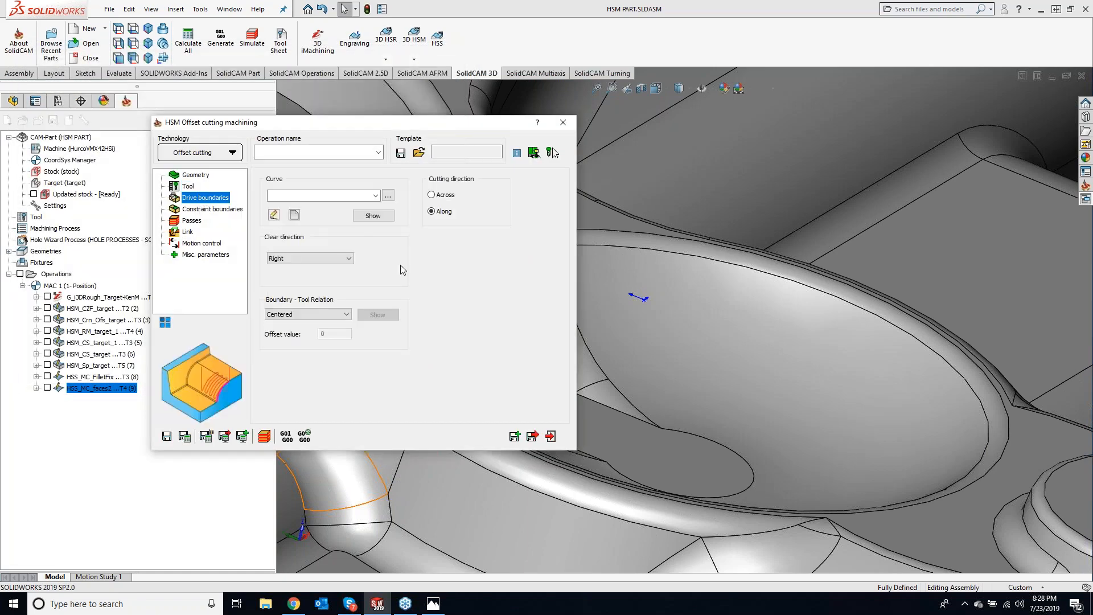
{"action": "left_click", "coordinate": [294, 215]}
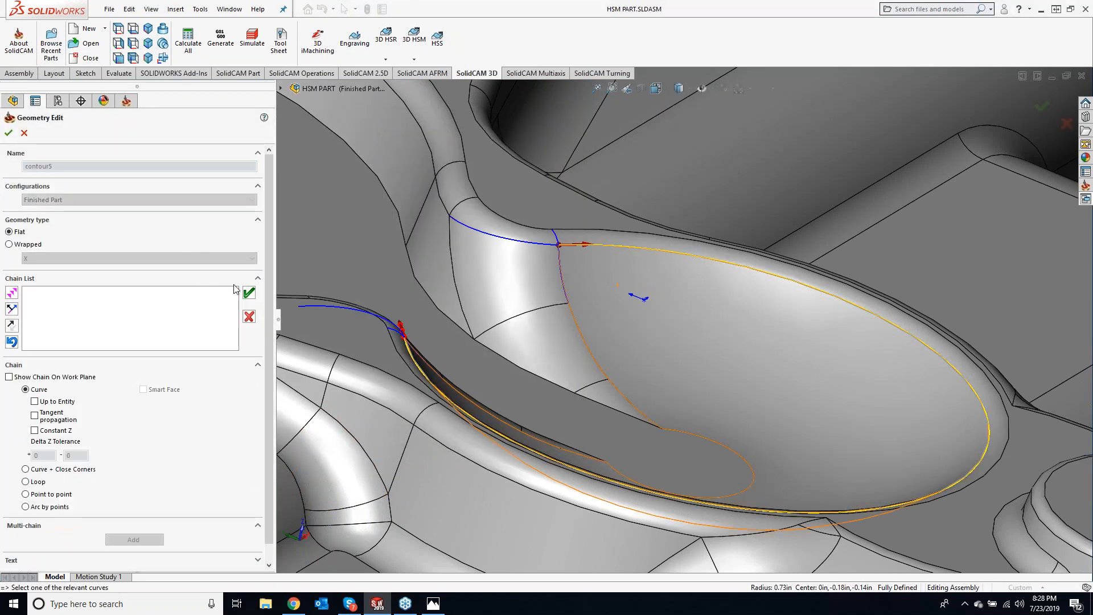
{"action": "left_click", "coordinate": [249, 293]}
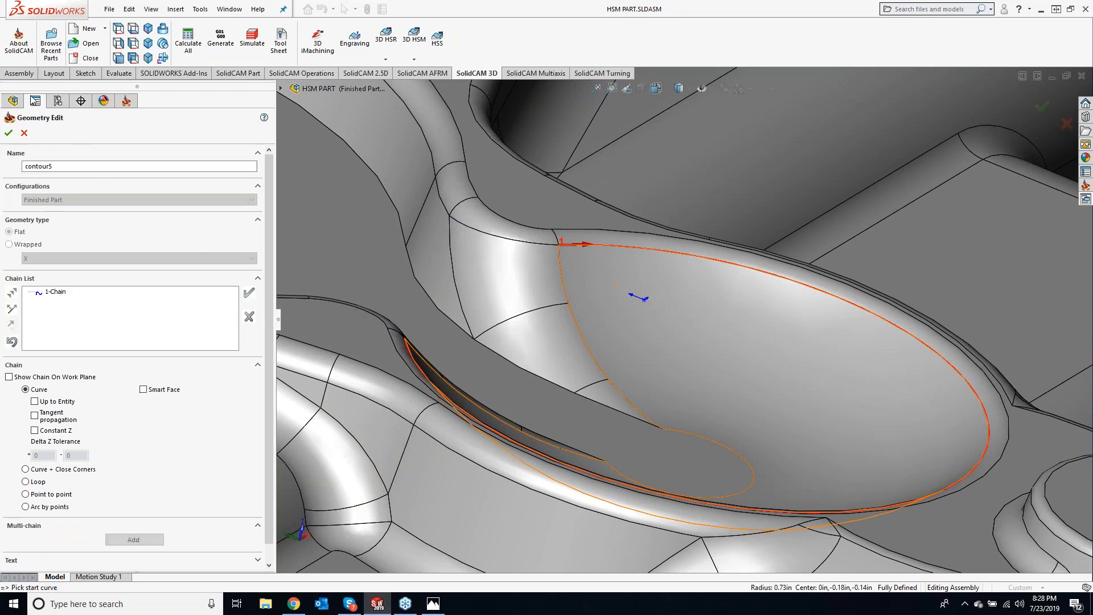
{"action": "left_click", "coordinate": [9, 133]}
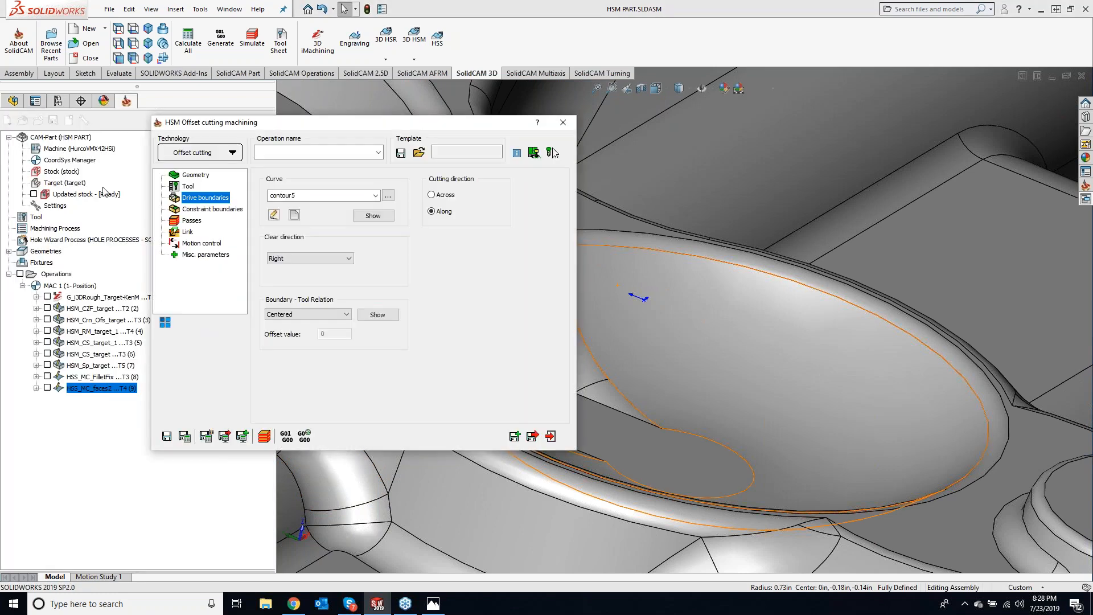
- Create a manual constraint boundary of type Selected faces, with the dished face as its drive face
{"action": "left_click", "coordinate": [211, 209]}
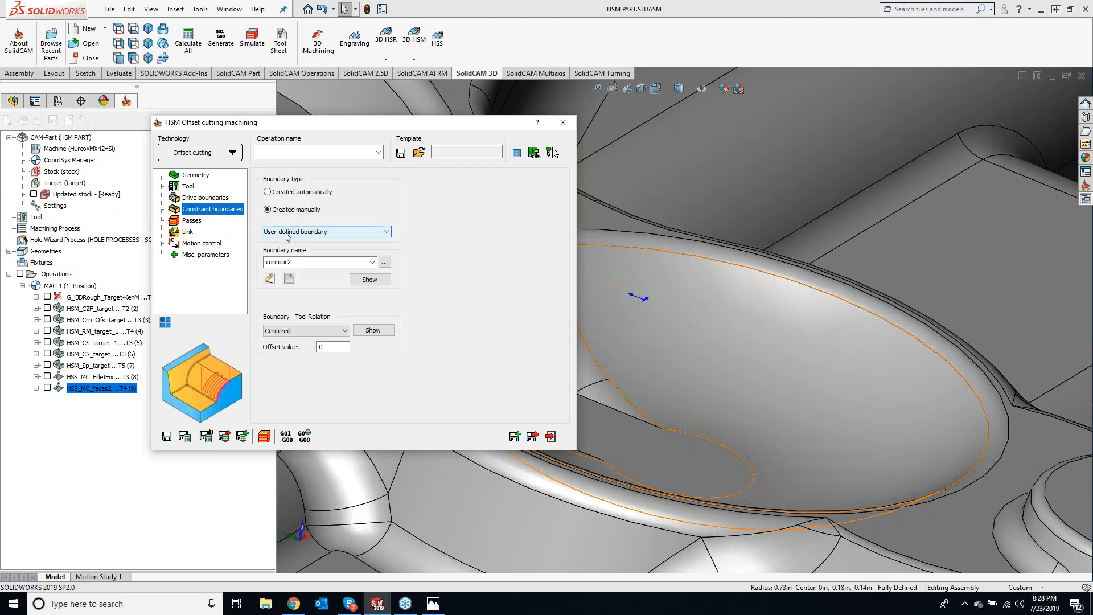
{"action": "left_click", "coordinate": [286, 232]}
{"action": "left_click", "coordinate": [291, 250]}
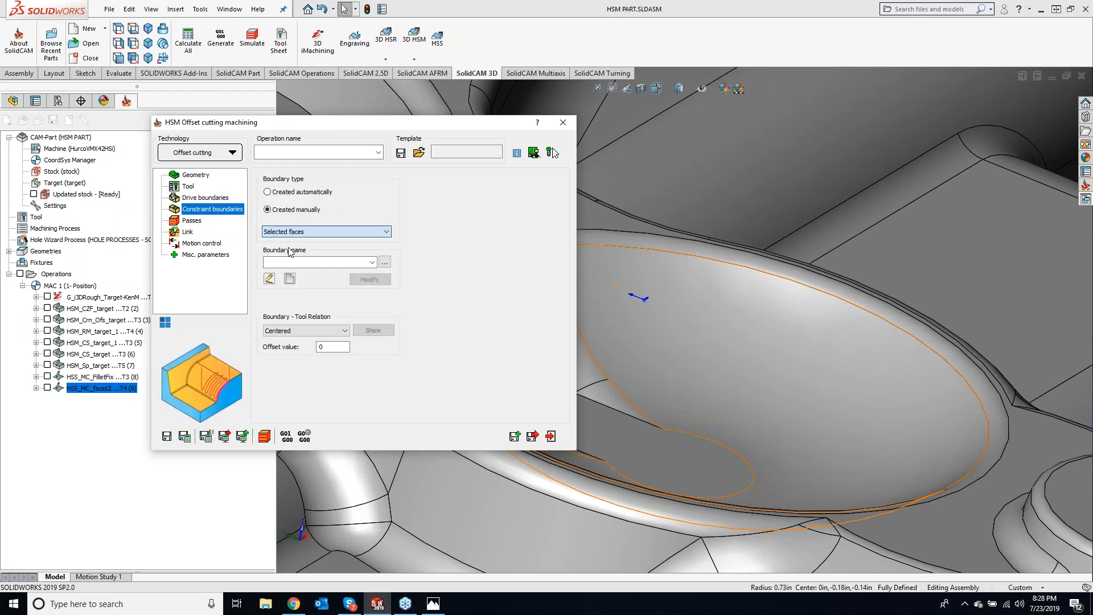
{"action": "left_click", "coordinate": [290, 279]}
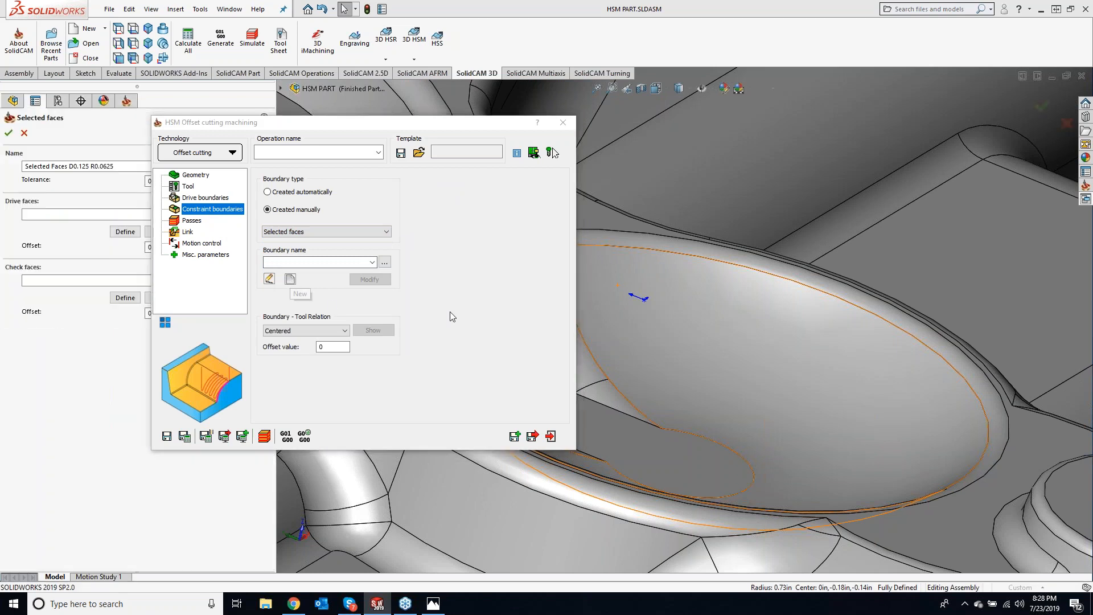
{"action": "left_click", "coordinate": [8, 135]}
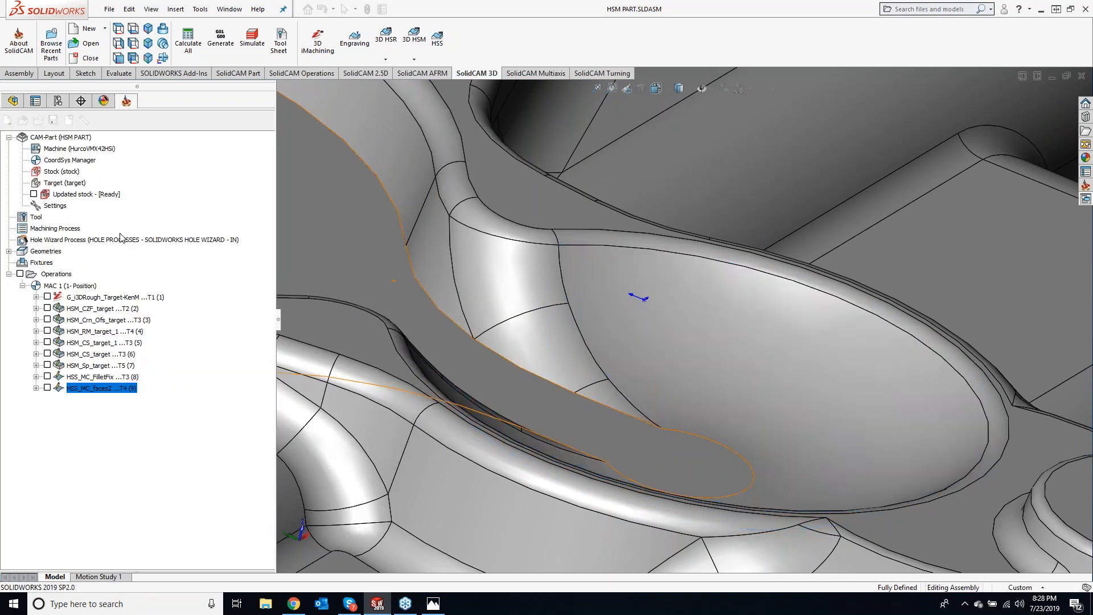
{"action": "left_click", "coordinate": [742, 330]}
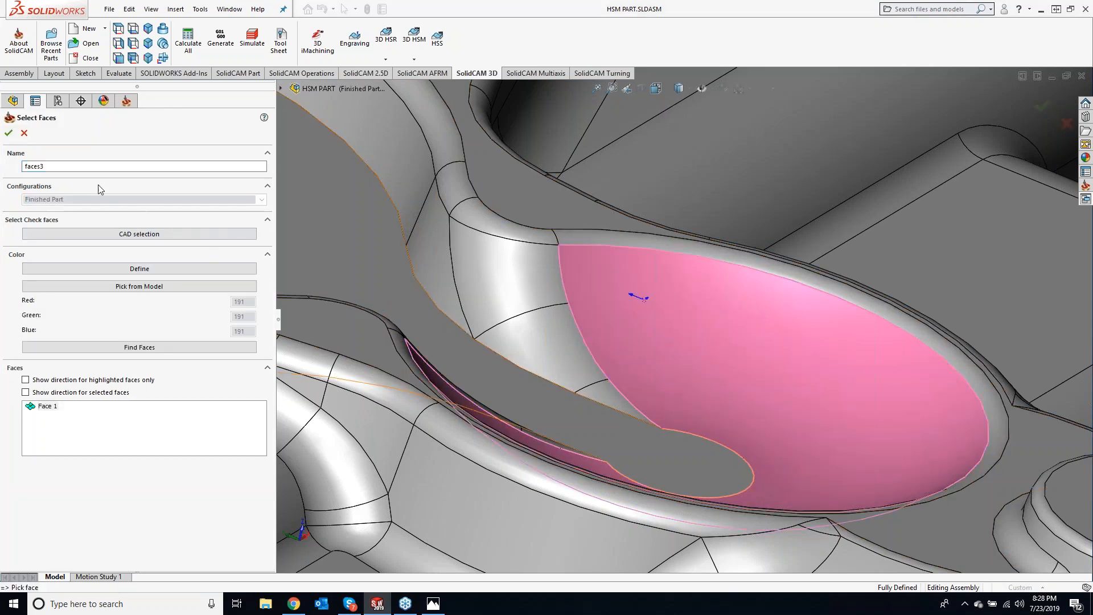
{"action": "left_click", "coordinate": [8, 133]}
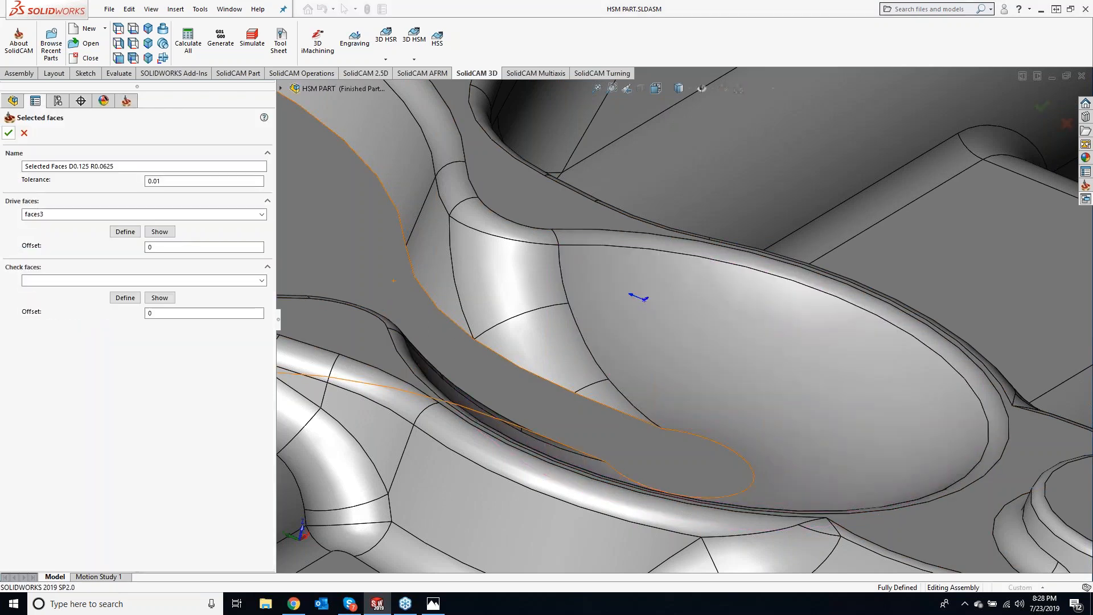
- Define the boundary's check faces as all faces adjacent to the drive faces and accept the boundary
{"action": "left_click", "coordinate": [125, 297]}
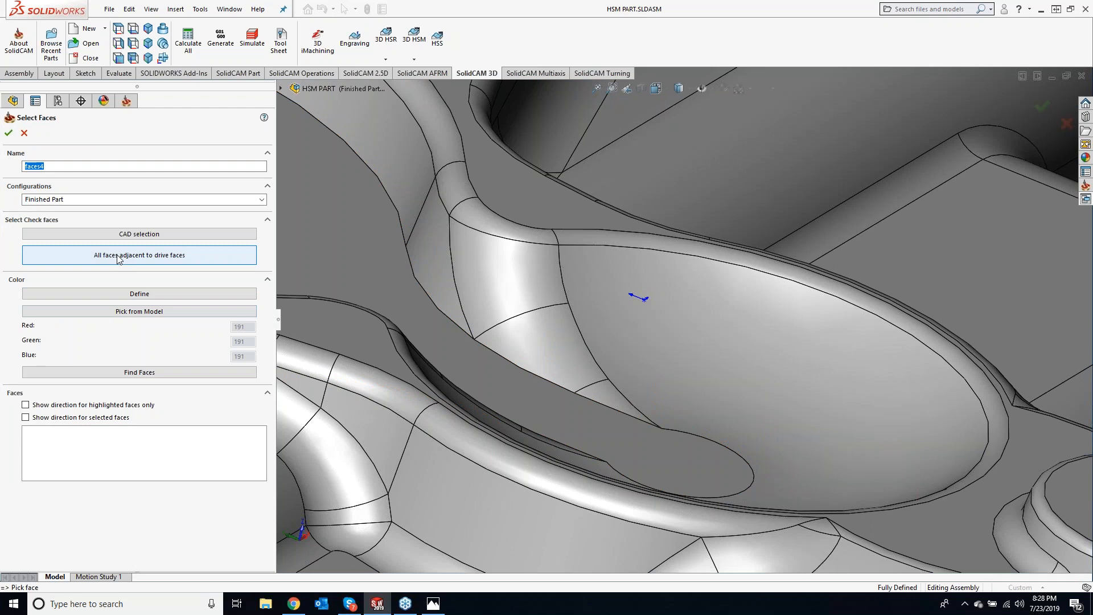
{"action": "left_click", "coordinate": [139, 255]}
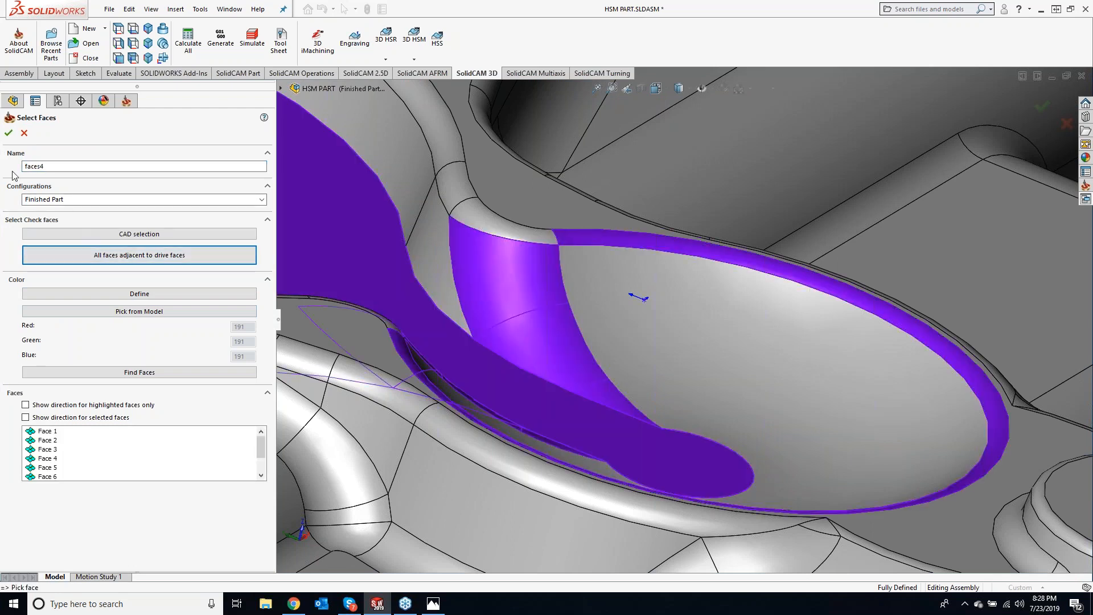
{"action": "left_click", "coordinate": [8, 133]}
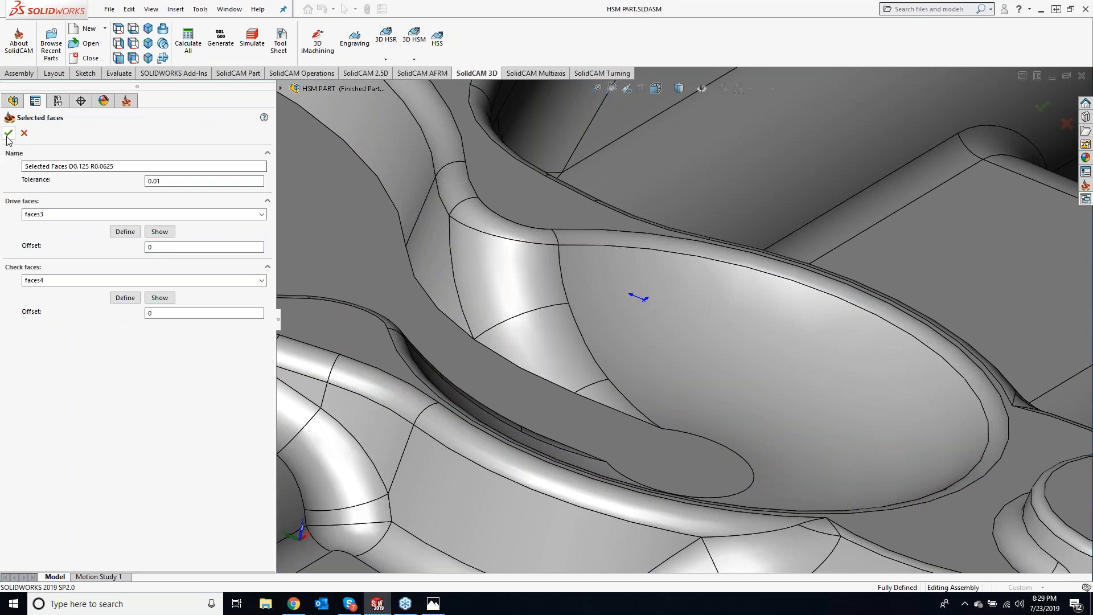
{"action": "left_click", "coordinate": [9, 134]}
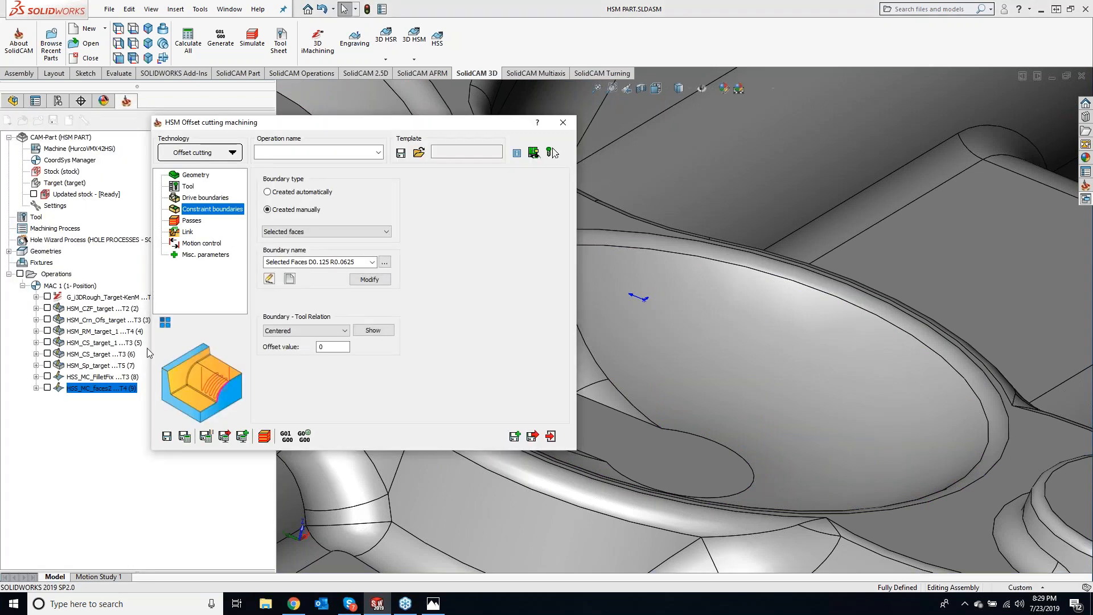
- Save and calculate the offset cutting operation, then switch its technology to 3D Constant step over
{"action": "left_click", "coordinate": [183, 437]}
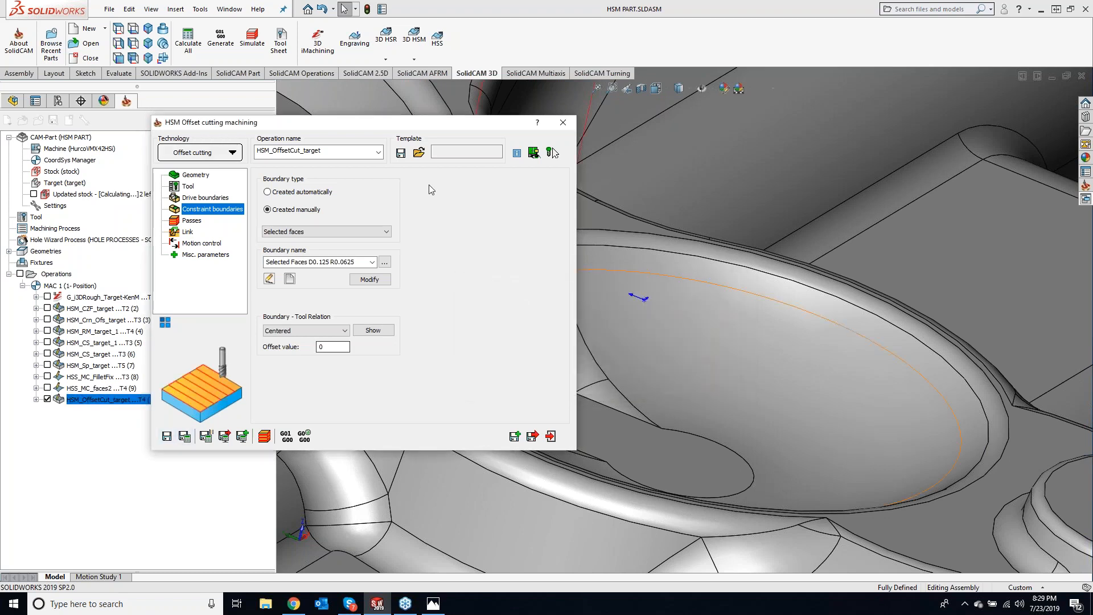
{"action": "left_click_drag", "start_coordinate": [418, 129], "coordinate": [333, 113]}
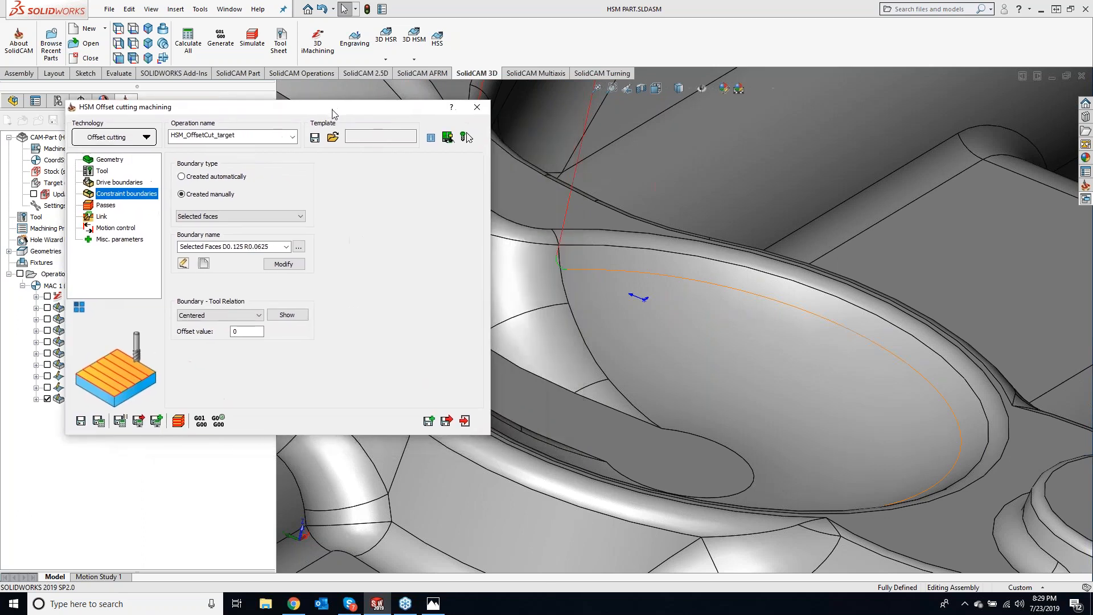
{"action": "left_click", "coordinate": [142, 138]}
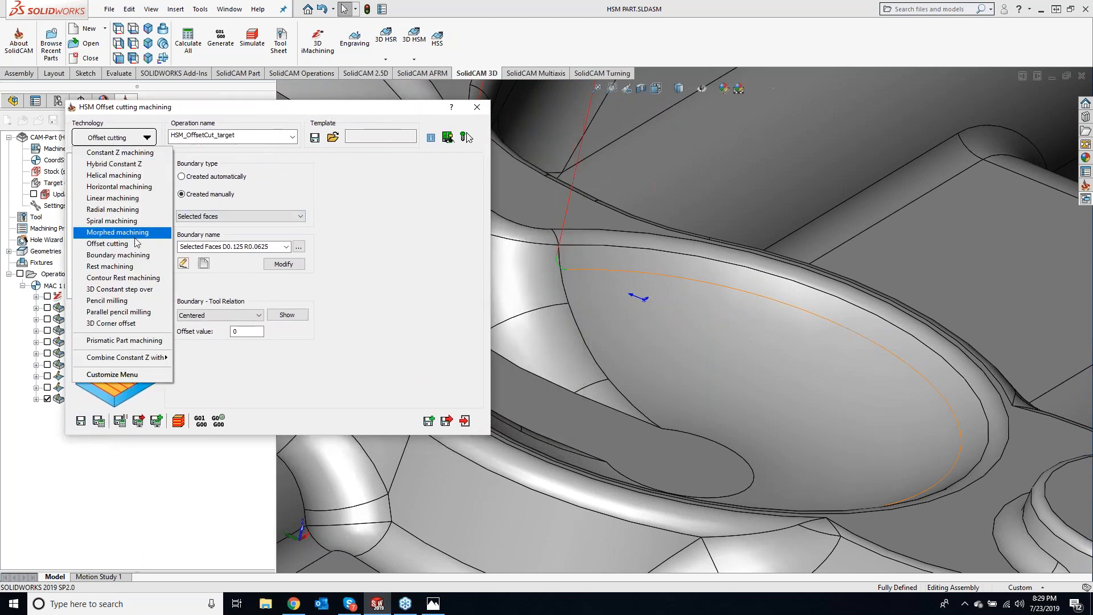
{"action": "left_click", "coordinate": [135, 289]}
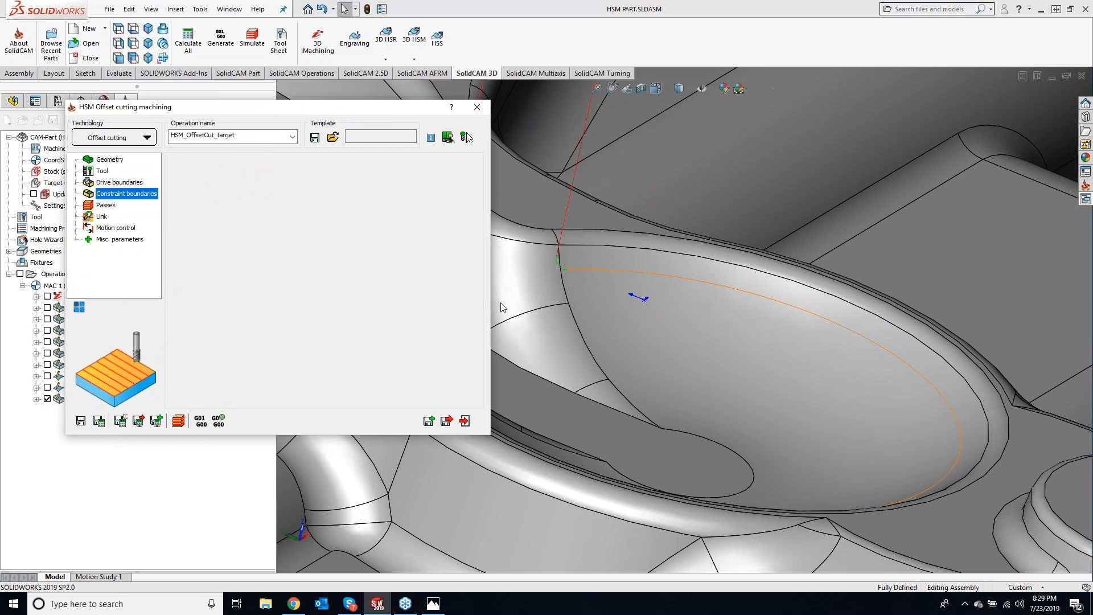
- Set the drive boundary to created manually, type Selected faces, using the existing boundary Selected Faces D0.125 R0.0625
{"action": "left_click", "coordinate": [102, 172]}
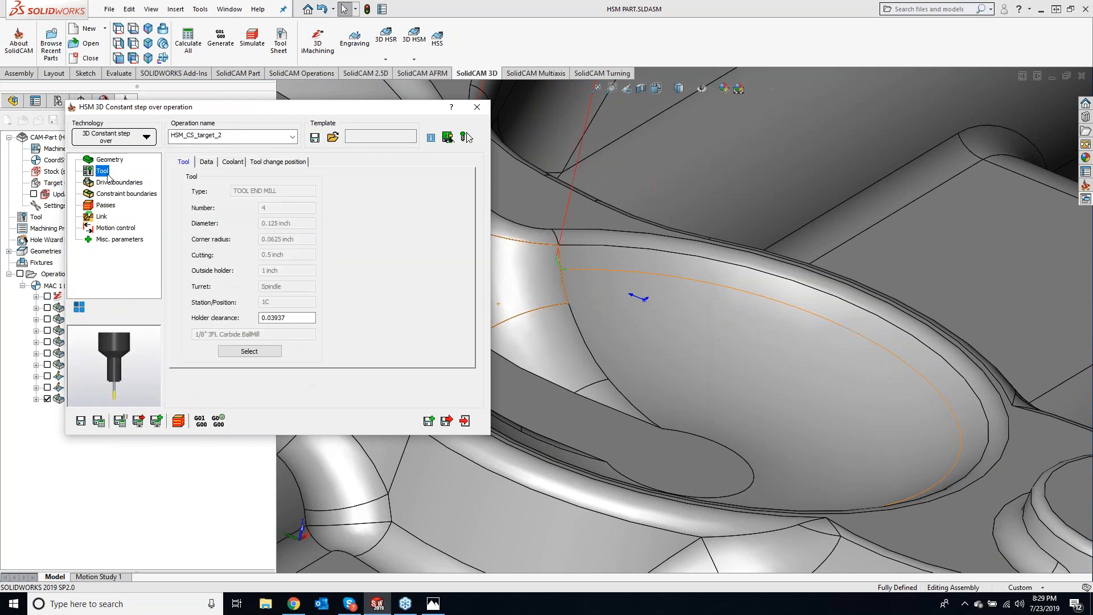
{"action": "left_click", "coordinate": [111, 183]}
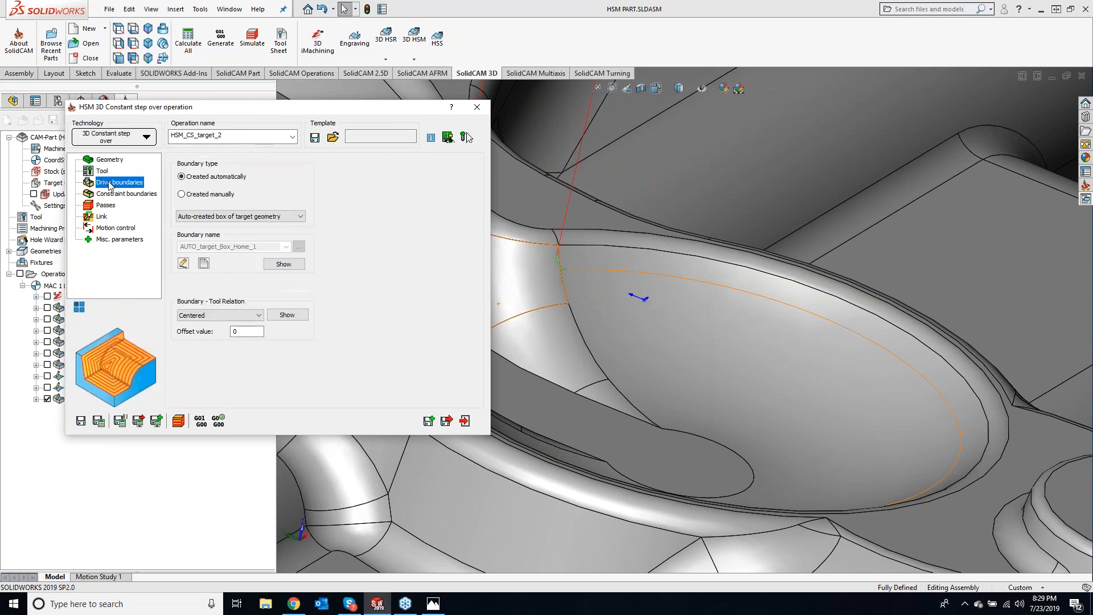
{"action": "left_click", "coordinate": [181, 194]}
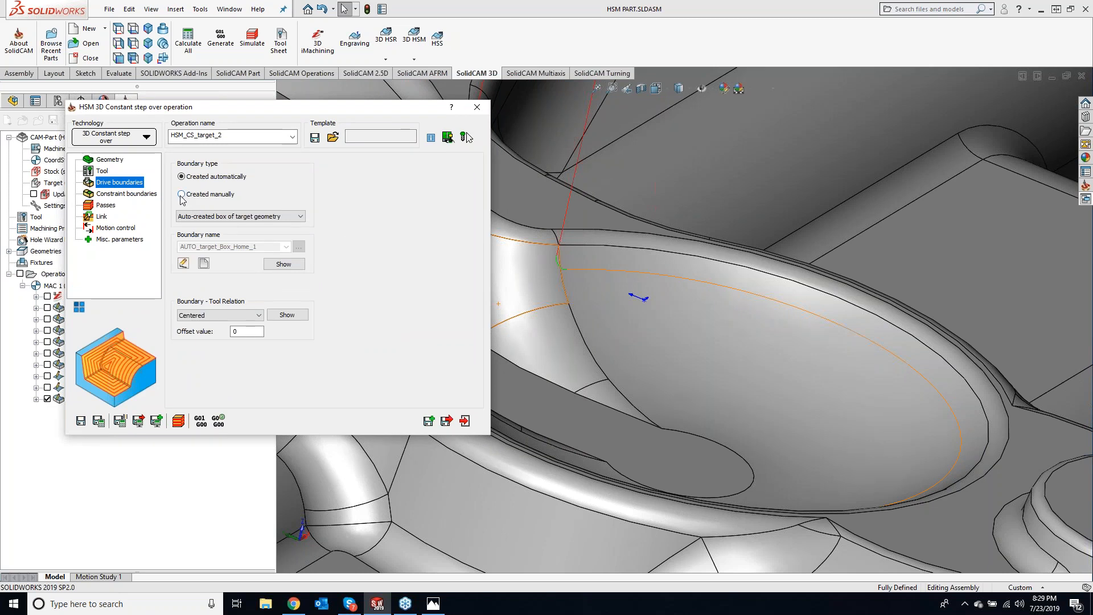
{"action": "left_click", "coordinate": [252, 217]}
{"action": "left_click", "coordinate": [253, 225]}
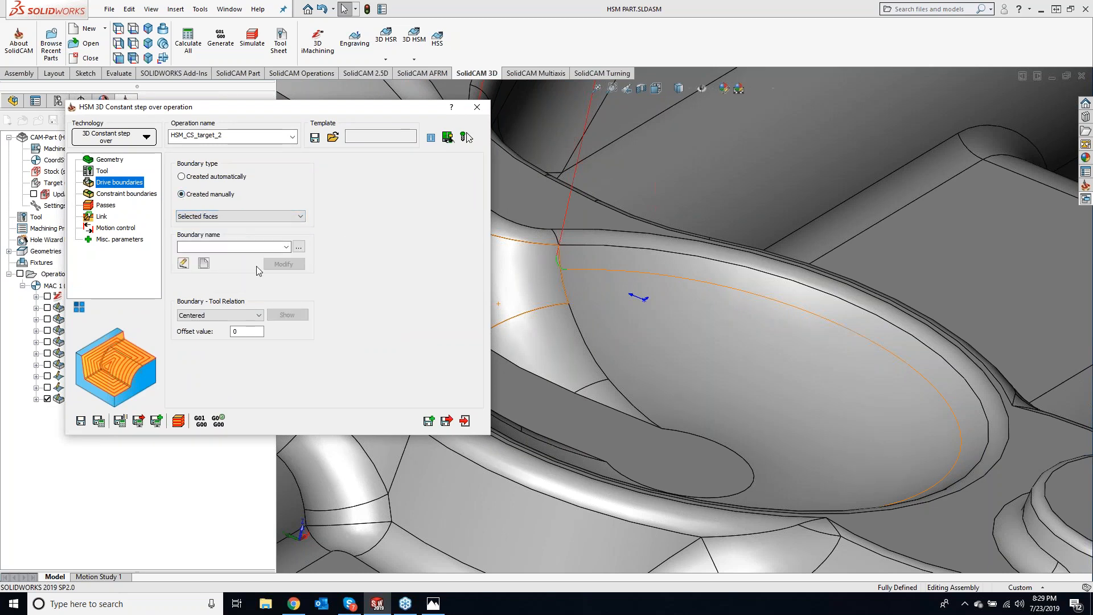
{"action": "left_click", "coordinate": [286, 247]}
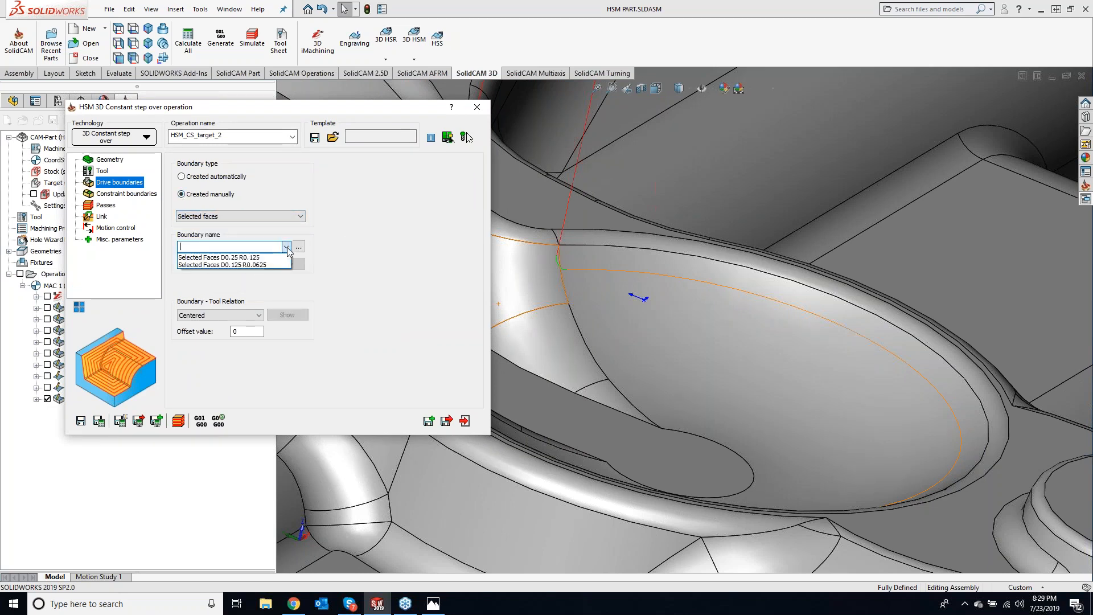
{"action": "left_click", "coordinate": [272, 263]}
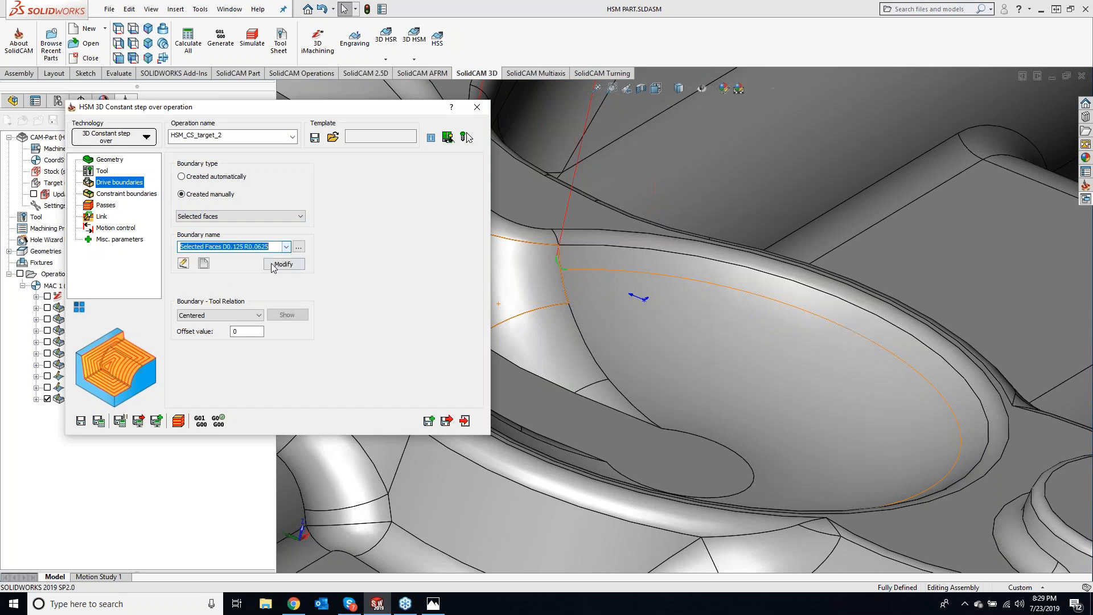
- Check the constraint boundary, then calculate the 3D Constant step over operation and view its toolpath on the dished face
{"action": "left_click", "coordinate": [127, 194]}
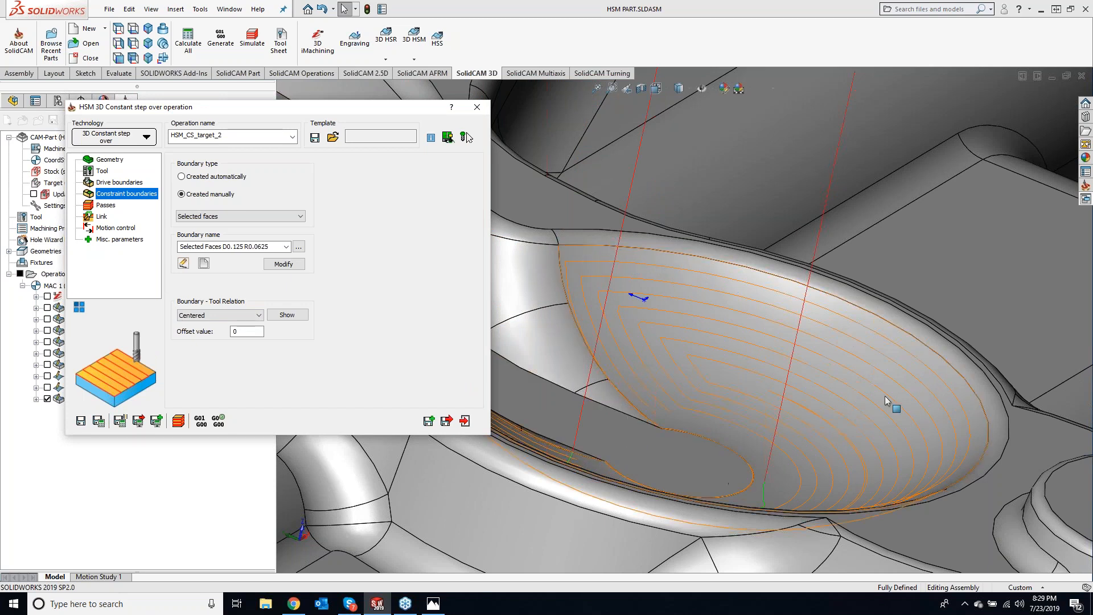
{"action": "scroll", "coordinate": [807, 407], "scroll_direction": "up", "scroll_amount": 4}
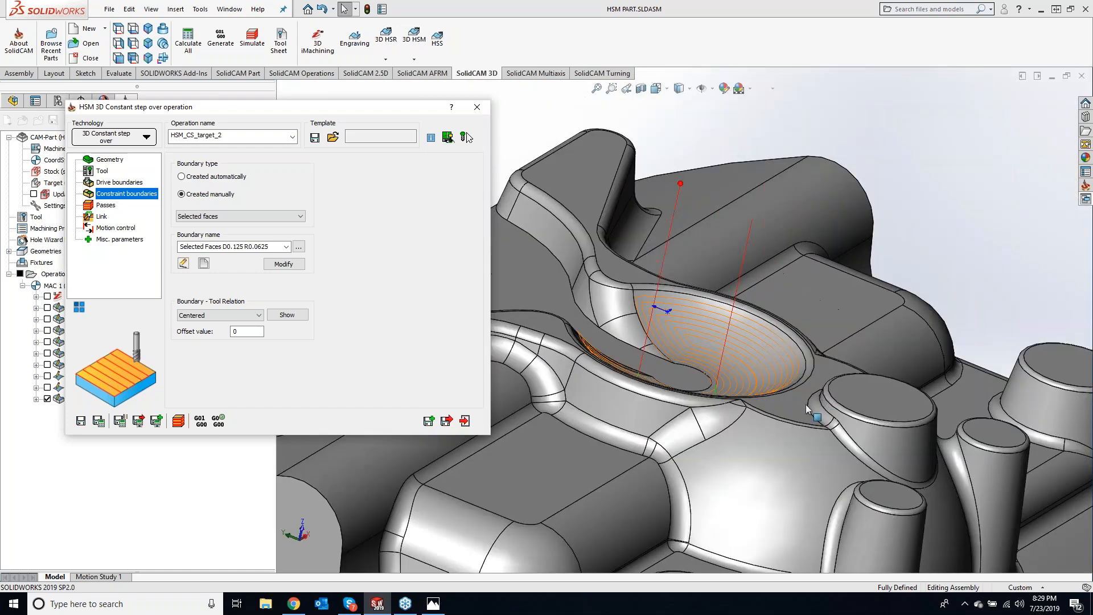
{"action": "left_click", "coordinate": [944, 233]}
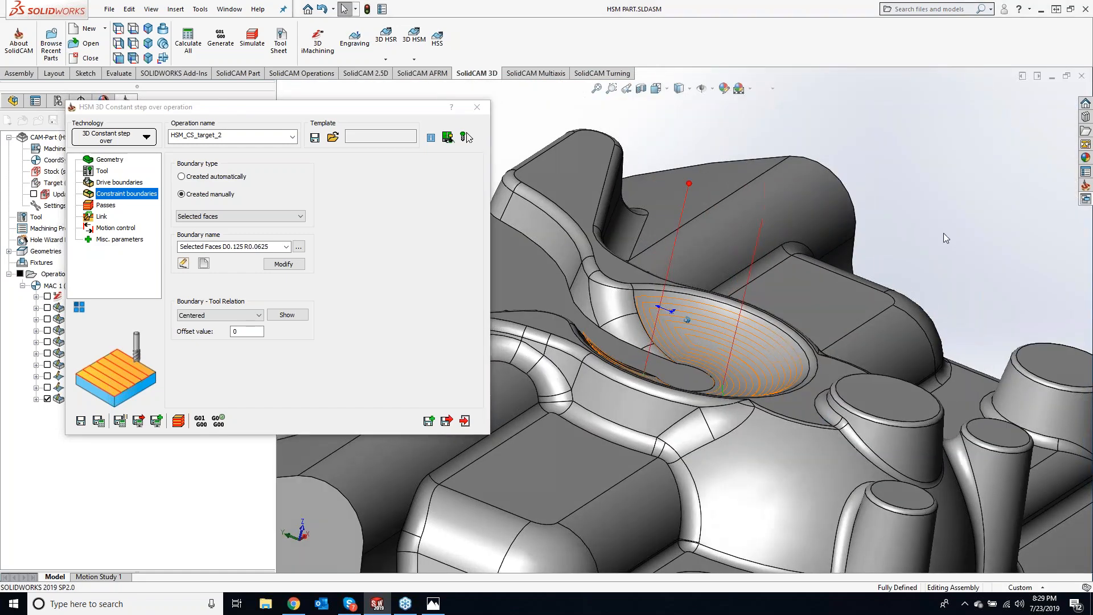
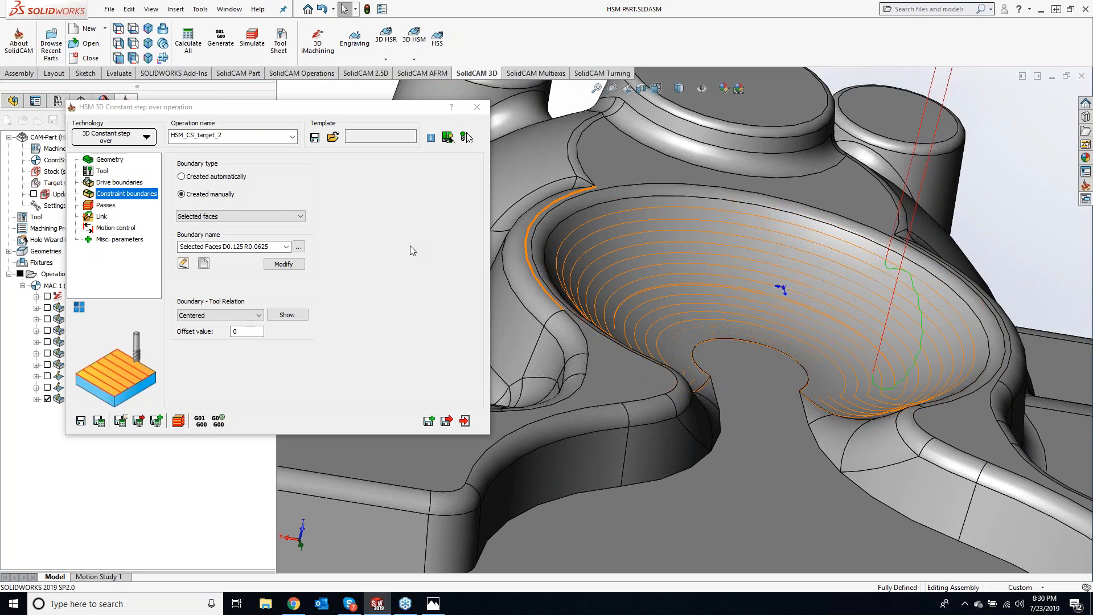
- Review the operation's pass, pass editing and axial offset settings and its link settings for ramping, strategy and retracts
{"action": "left_click", "coordinate": [108, 207]}
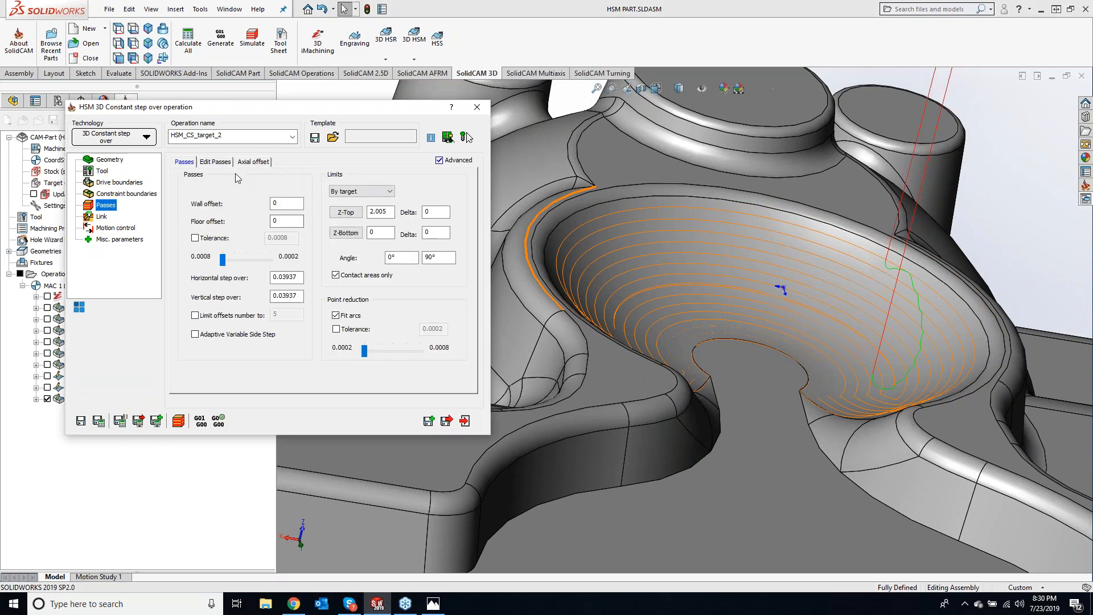
{"action": "left_click", "coordinate": [214, 163]}
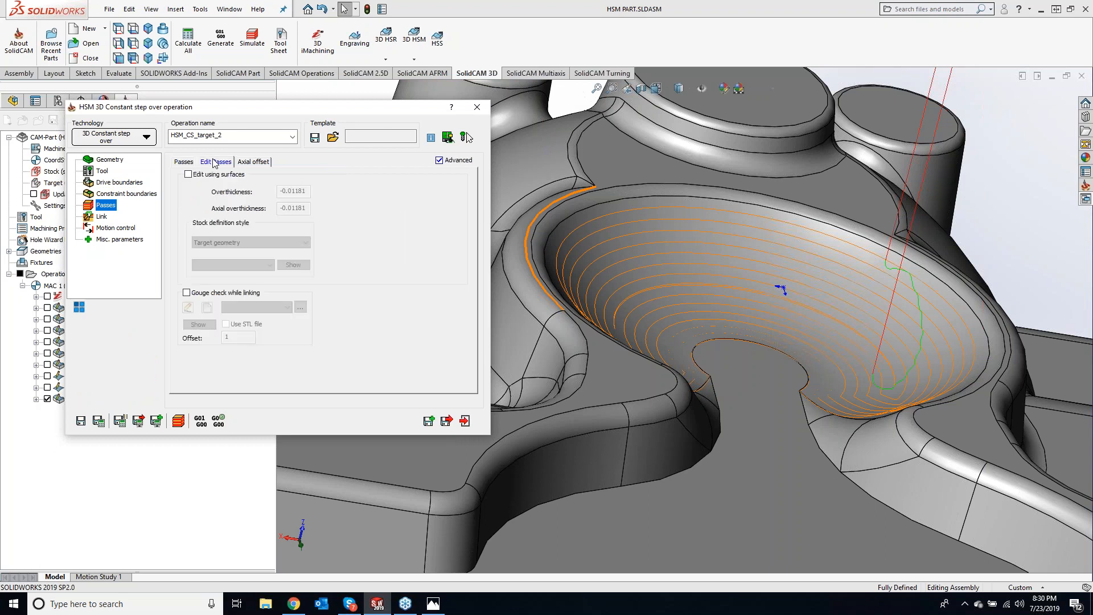
{"action": "left_click", "coordinate": [263, 163]}
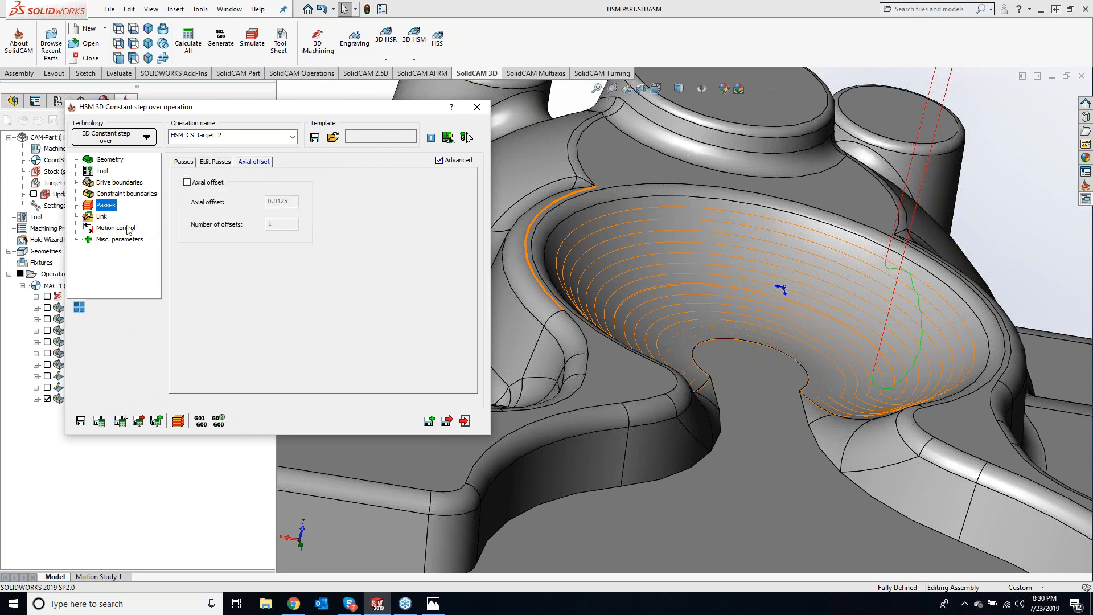
{"action": "left_click", "coordinate": [102, 217]}
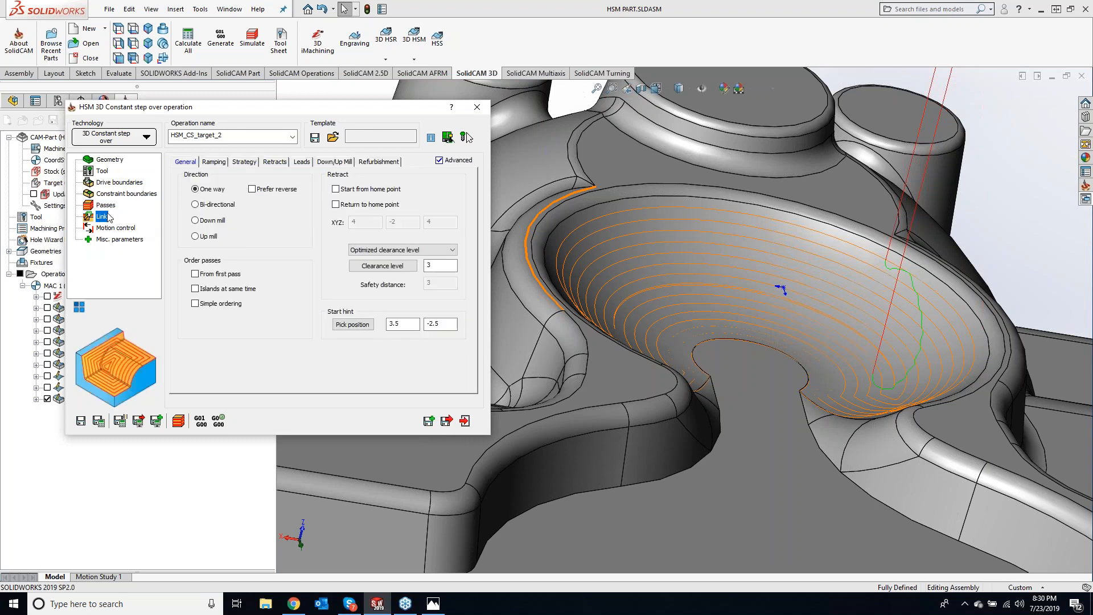
{"action": "left_click", "coordinate": [214, 162]}
{"action": "left_click", "coordinate": [246, 163]}
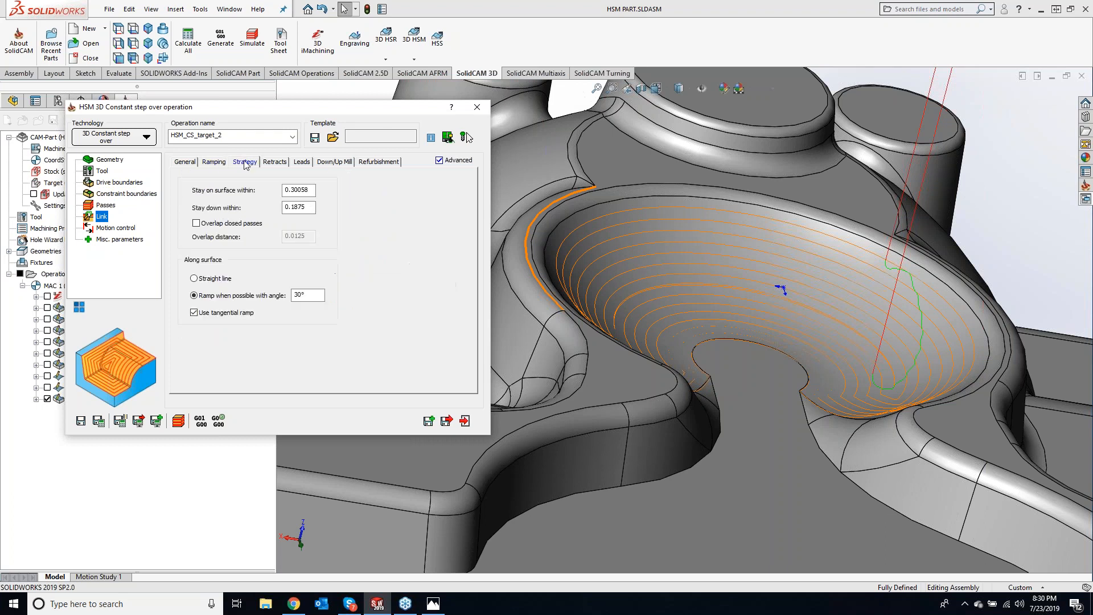
{"action": "left_click", "coordinate": [280, 163]}
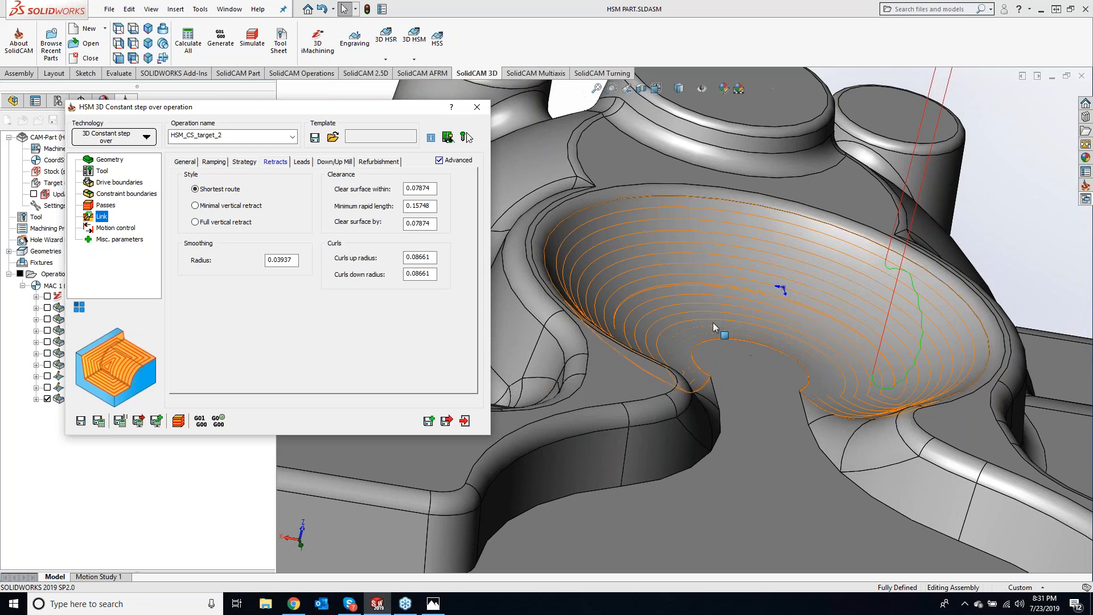
- Examine the constant step over passes and their linking moves up close on the dished face
{"action": "left_click", "coordinate": [622, 306]}
{"action": "scroll", "coordinate": [623, 306], "scroll_direction": "up", "scroll_amount": 2}
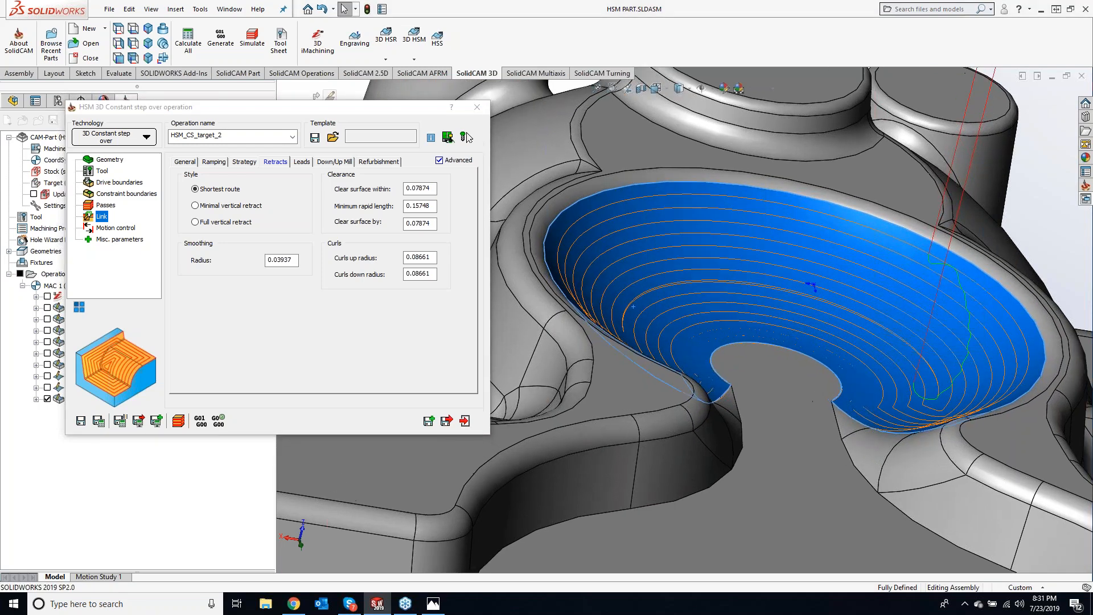
{"action": "left_click", "coordinate": [1043, 233]}
{"action": "scroll", "coordinate": [897, 290], "scroll_direction": "down", "scroll_amount": 5}
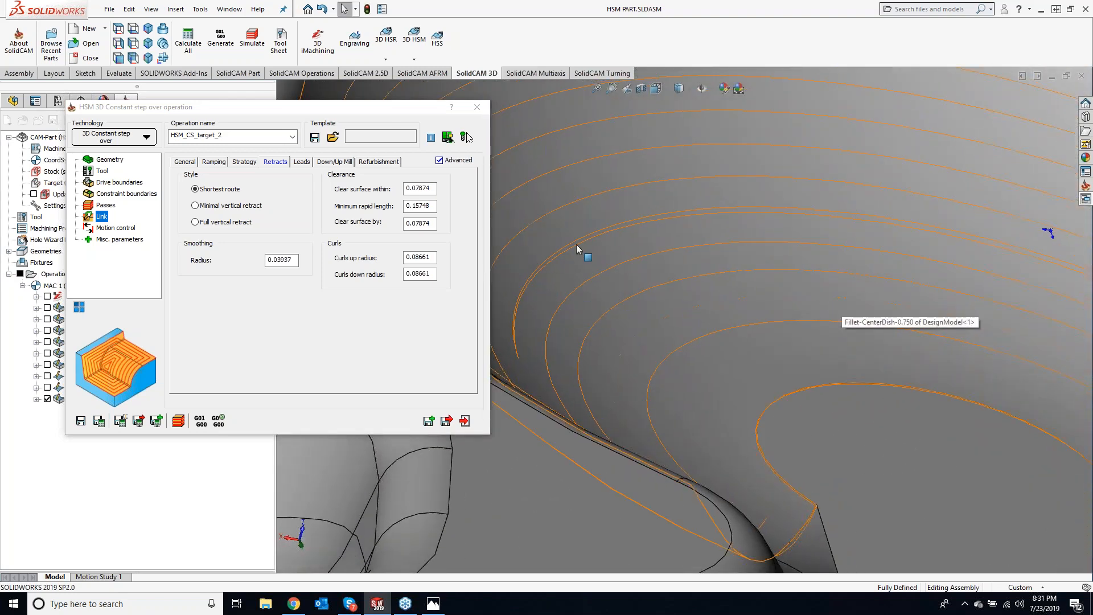
{"action": "middle_click_drag", "start_coordinate": [514, 345], "coordinate": [555, 346]}
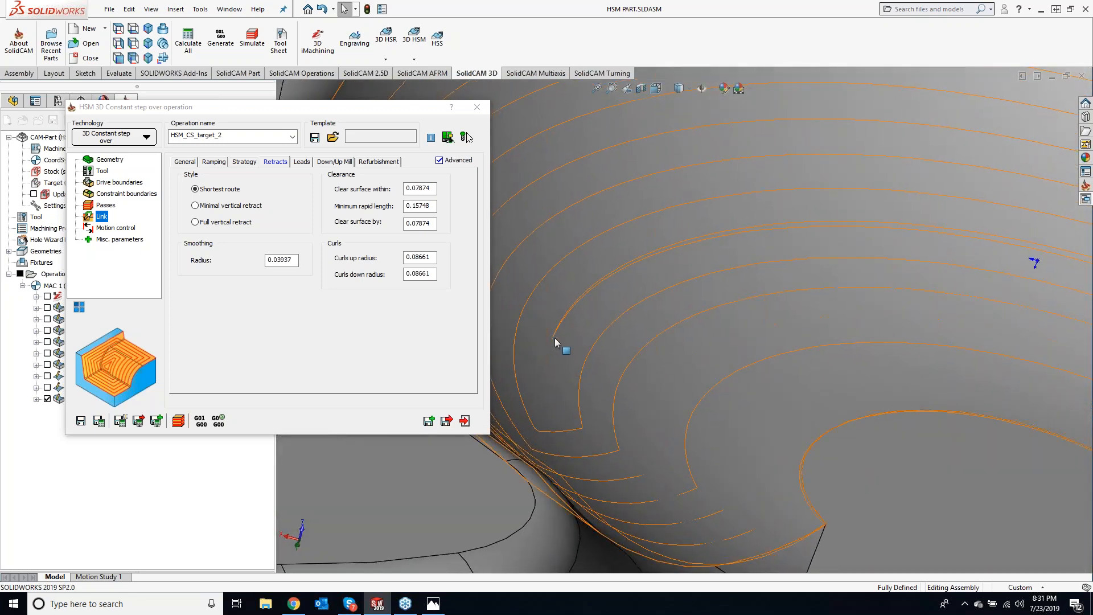
{"action": "mouse_move", "coordinate": [563, 326]}
{"action": "middle_mouse_down"}
{"action": "mouse_move", "coordinate": [714, 225]}
{"action": "mouse_move", "coordinate": [750, 235]}
{"action": "mouse_move", "coordinate": [839, 295]}
{"action": "mouse_move", "coordinate": [849, 327]}
{"action": "middle_mouse_up"}
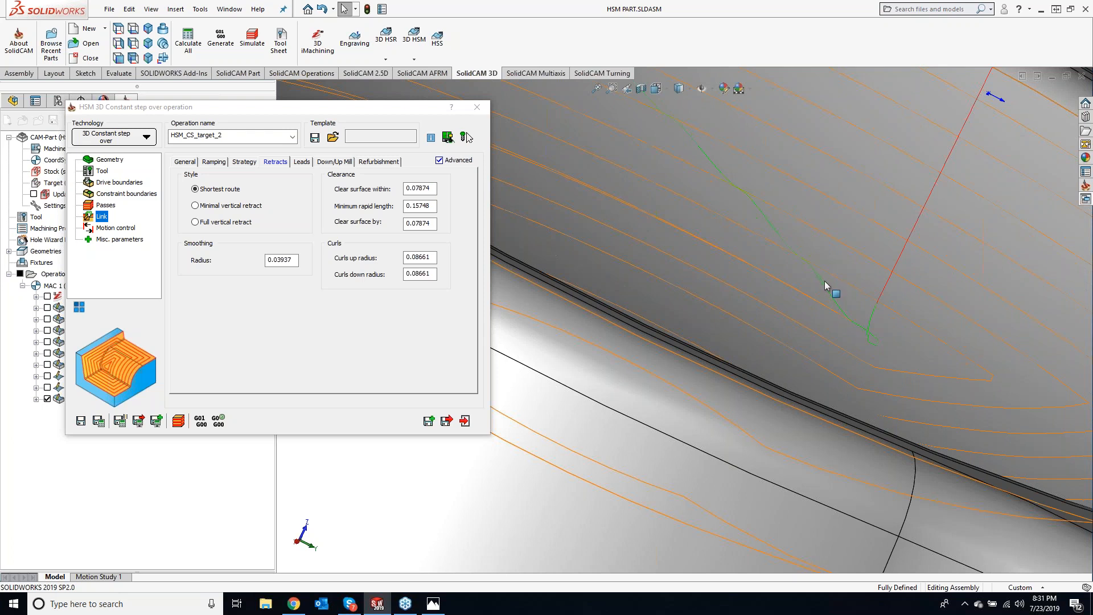
- Show the HSS_MC_faces2 toolpath instead of the constant step over one and examine its coverage of the dished face
{"action": "left_click", "coordinate": [48, 399]}
{"action": "left_click", "coordinate": [47, 387]}
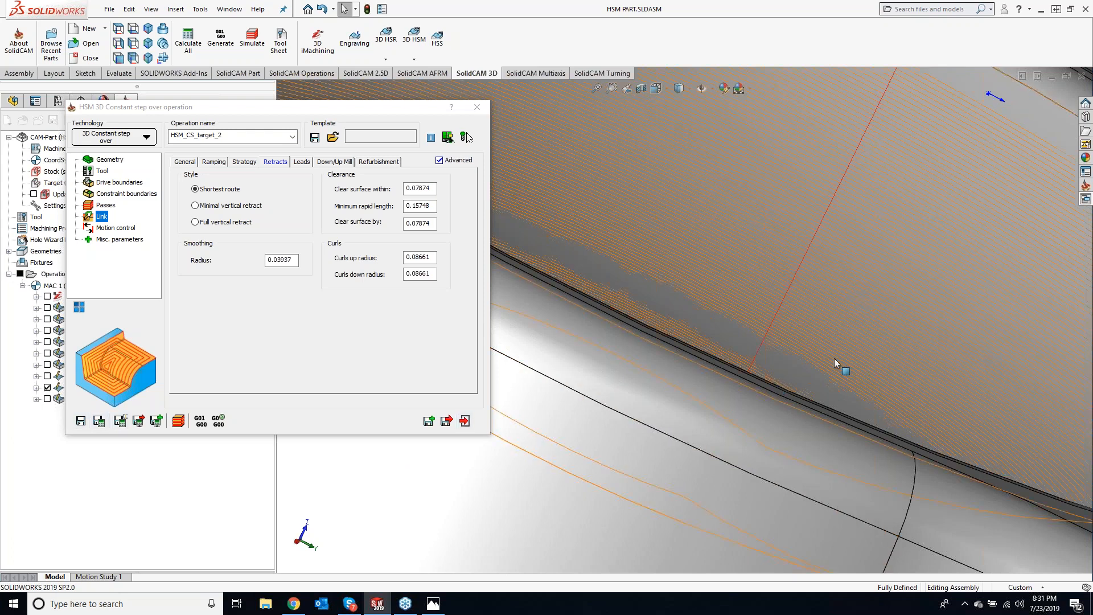
{"action": "scroll", "coordinate": [783, 349], "scroll_direction": "up", "scroll_amount": 3}
{"action": "middle_click_drag", "start_coordinate": [783, 349], "coordinate": [800, 358]}
{"action": "scroll", "coordinate": [800, 359], "scroll_direction": "down", "scroll_amount": 2}
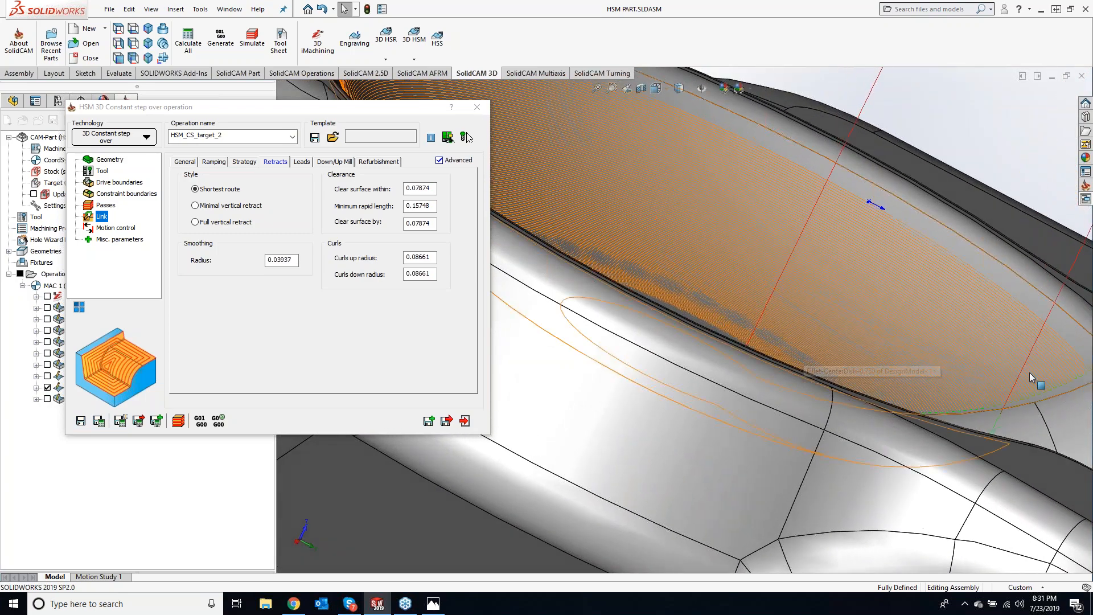
{"action": "middle_click_drag", "start_coordinate": [885, 332], "coordinate": [807, 341]}
{"action": "scroll", "coordinate": [807, 341], "scroll_direction": "up", "scroll_amount": 5}
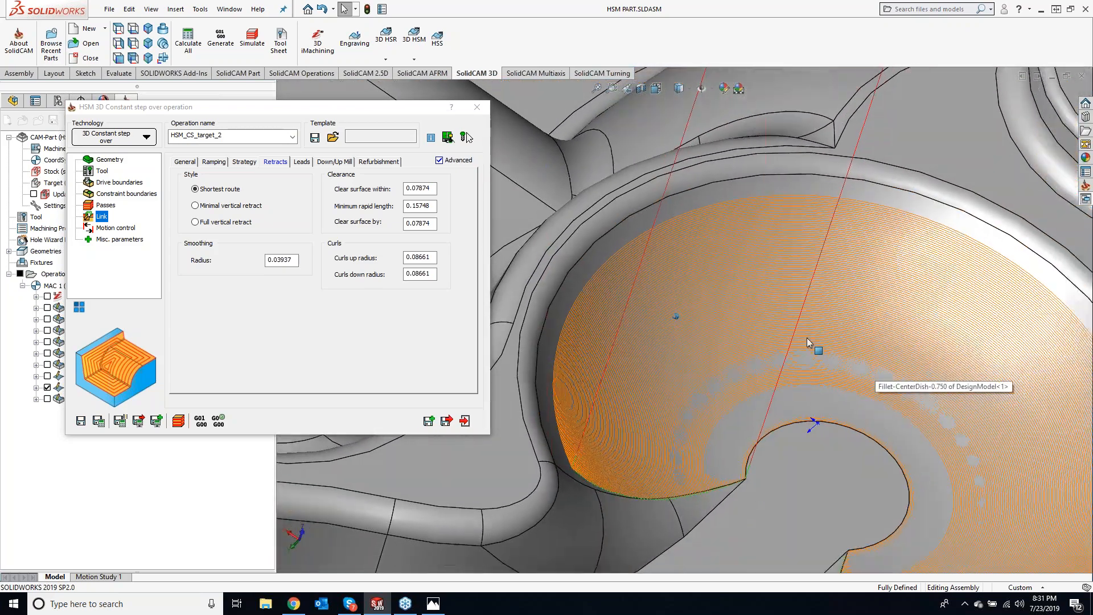
{"action": "middle_click_drag", "start_coordinate": [747, 281], "coordinate": [730, 282]}
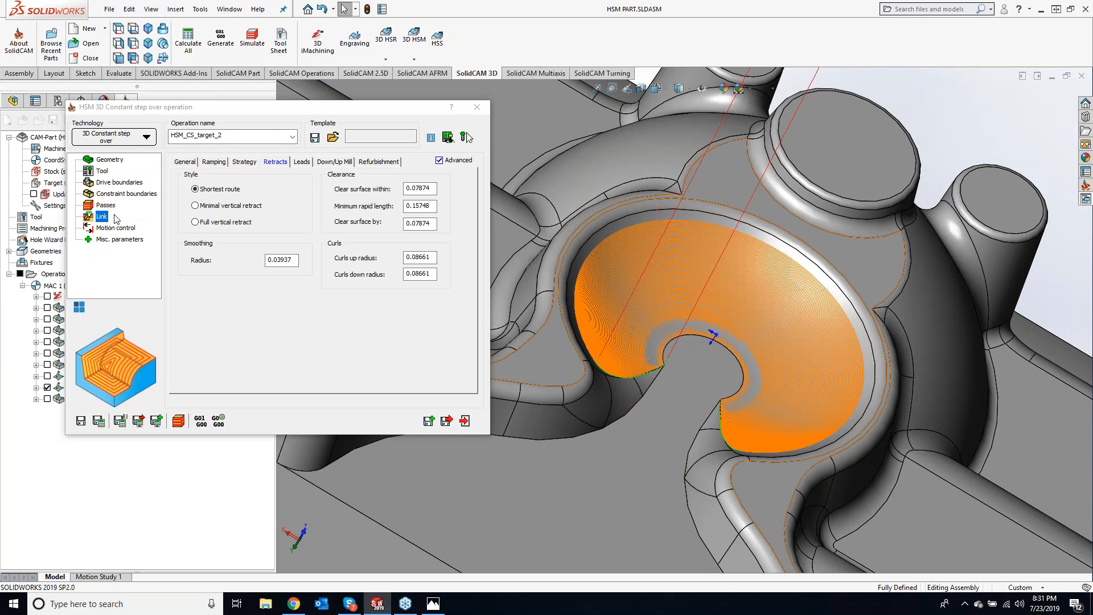
- Close the constant step over operation and open the HSS_MC_faces2 morph operation for editing
{"action": "left_click", "coordinate": [476, 108]}
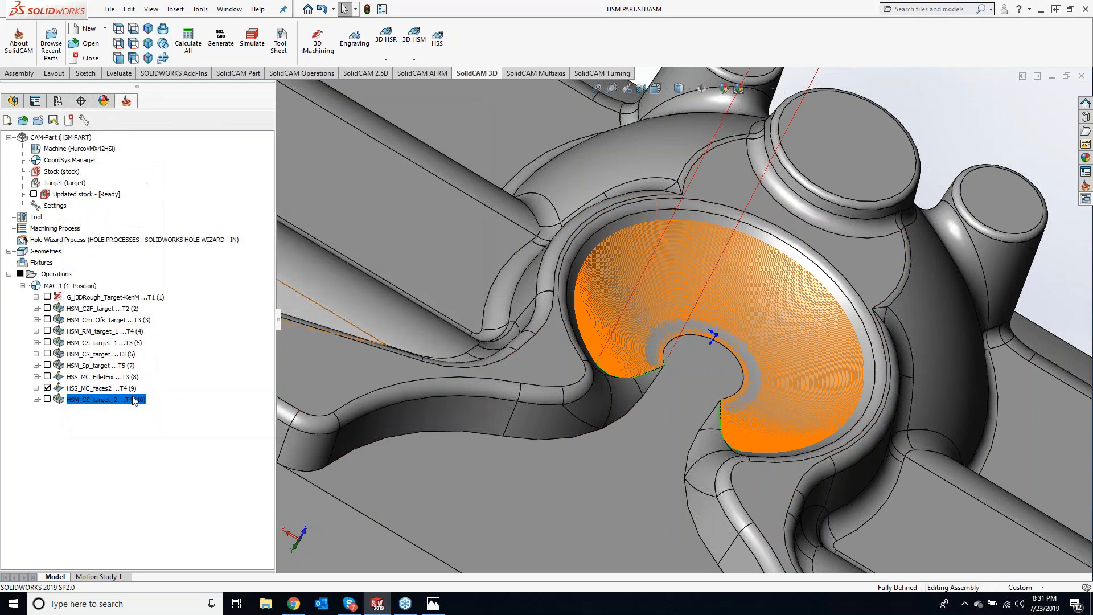
{"action": "left_click", "coordinate": [48, 399]}
{"action": "left_click", "coordinate": [47, 399]}
{"action": "left_click", "coordinate": [85, 388]}
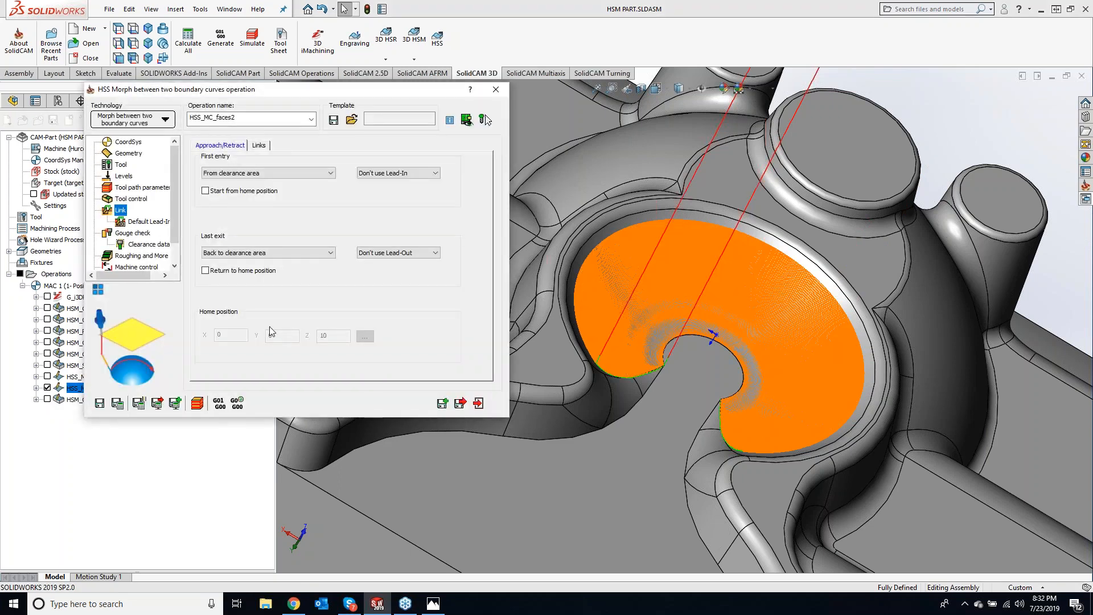
- Enable the first gouge check for drive surfaces only, with check surfaces off, and save and calculate the morph operation
{"action": "left_click", "coordinate": [132, 233]}
{"action": "left_click", "coordinate": [206, 157]}
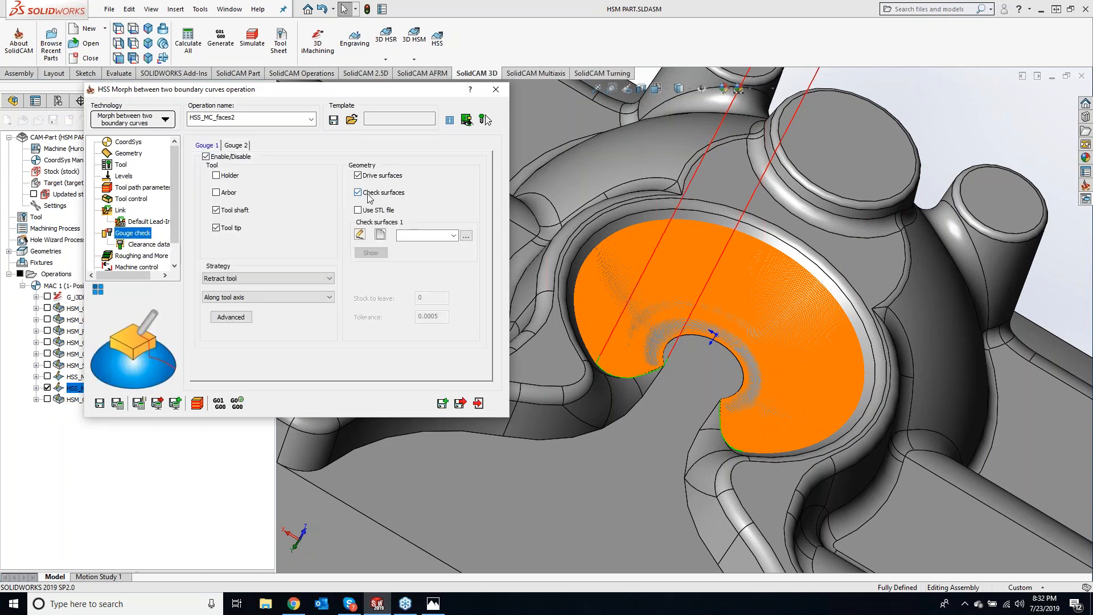
{"action": "left_click", "coordinate": [360, 194]}
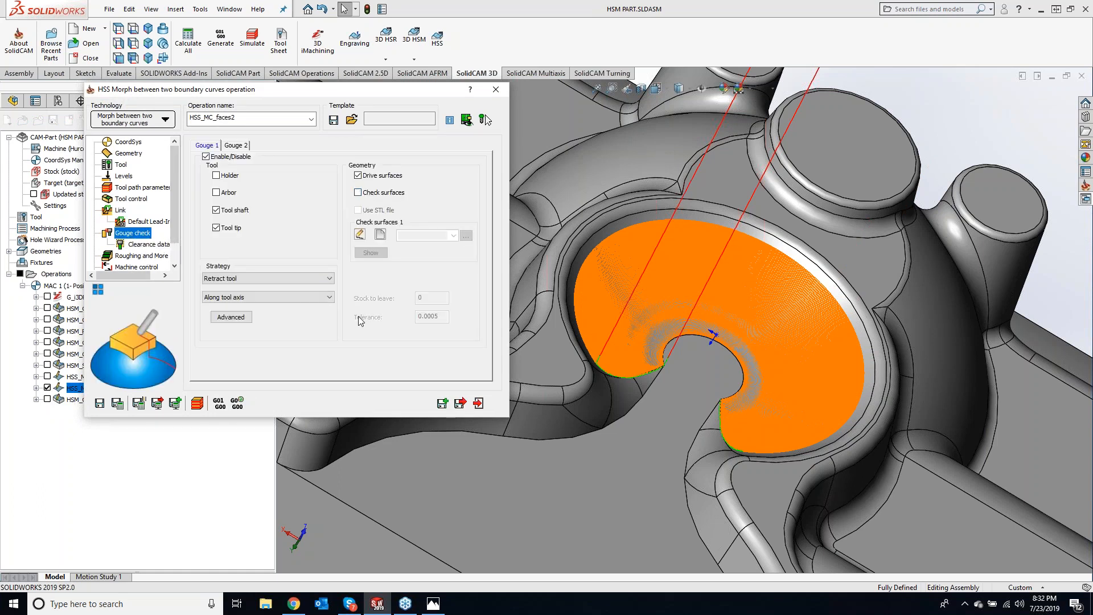
{"action": "left_click", "coordinate": [139, 404]}
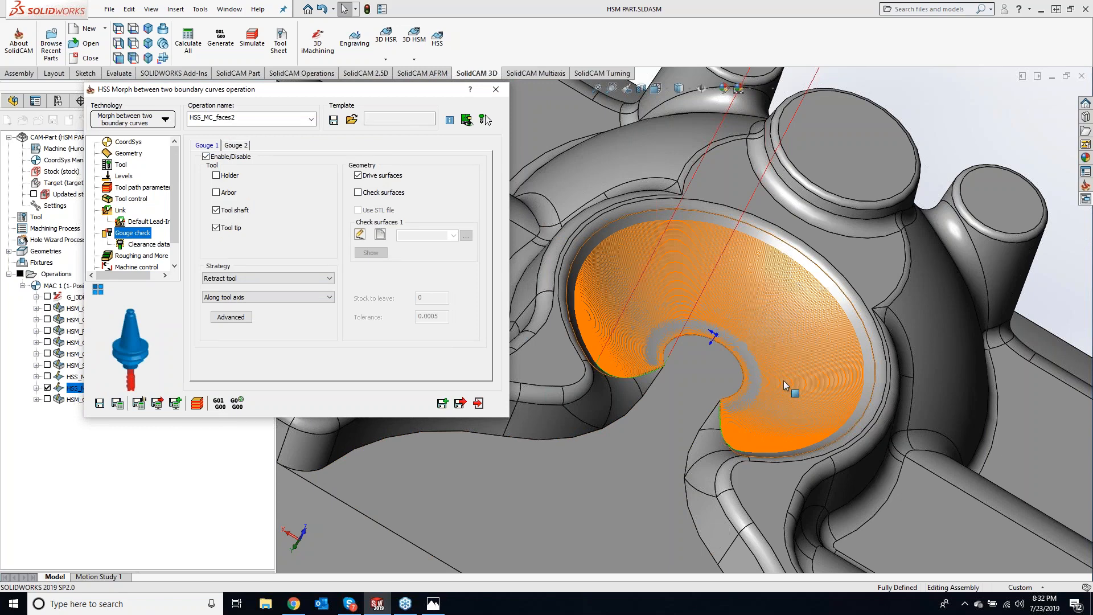
- Display the model as wireframe to examine the recalculated morph toolpath around the dish's inner cutout
{"action": "left_click", "coordinate": [1048, 302]}
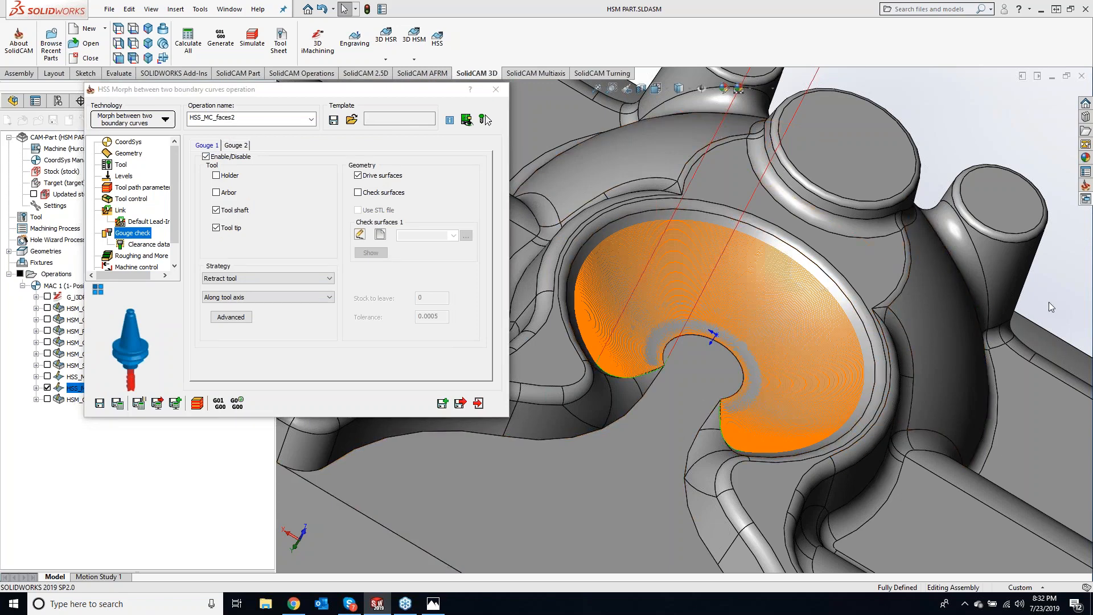
{"action": "scroll", "coordinate": [832, 349], "scroll_direction": "down", "scroll_amount": 4}
{"action": "mouse_move", "coordinate": [832, 349]}
{"action": "middle_mouse_down"}
{"action": "mouse_move", "coordinate": [769, 345]}
{"action": "mouse_move", "coordinate": [775, 381]}
{"action": "middle_mouse_up"}
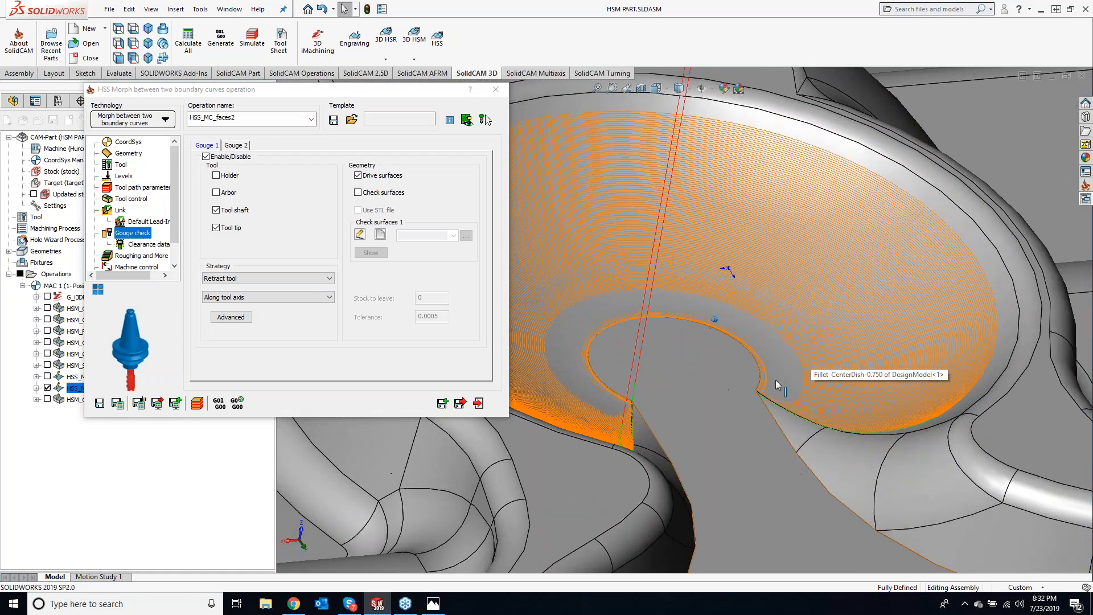
{"action": "scroll", "coordinate": [849, 370], "scroll_direction": "down", "scroll_amount": 3}
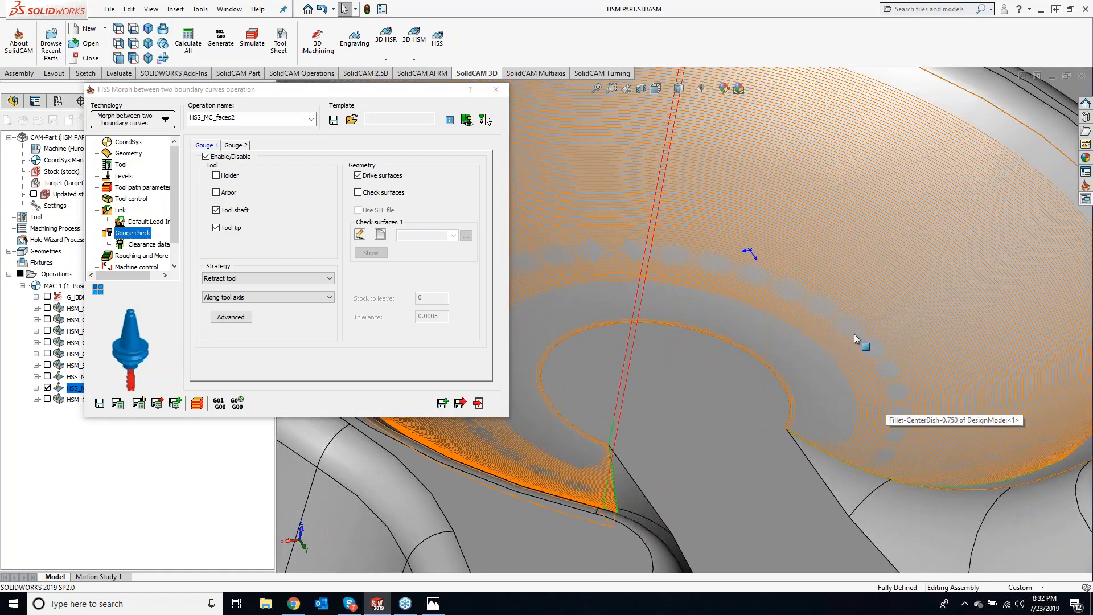
{"action": "middle_click_drag", "start_coordinate": [746, 300], "coordinate": [742, 305]}
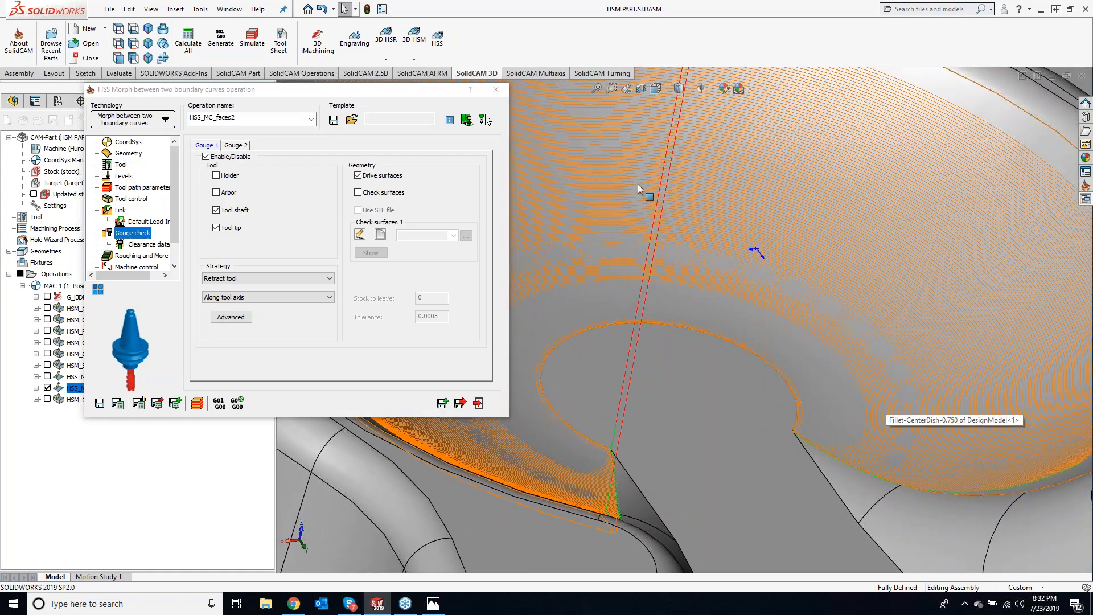
{"action": "left_click", "coordinate": [652, 86]}
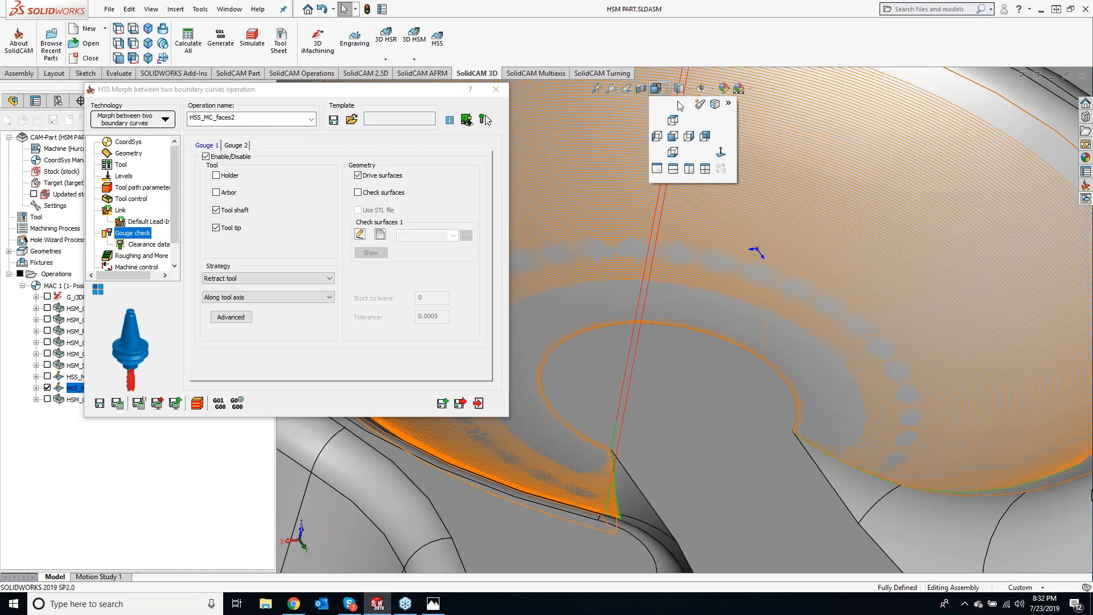
{"action": "left_click", "coordinate": [679, 88]}
{"action": "left_click", "coordinate": [680, 166]}
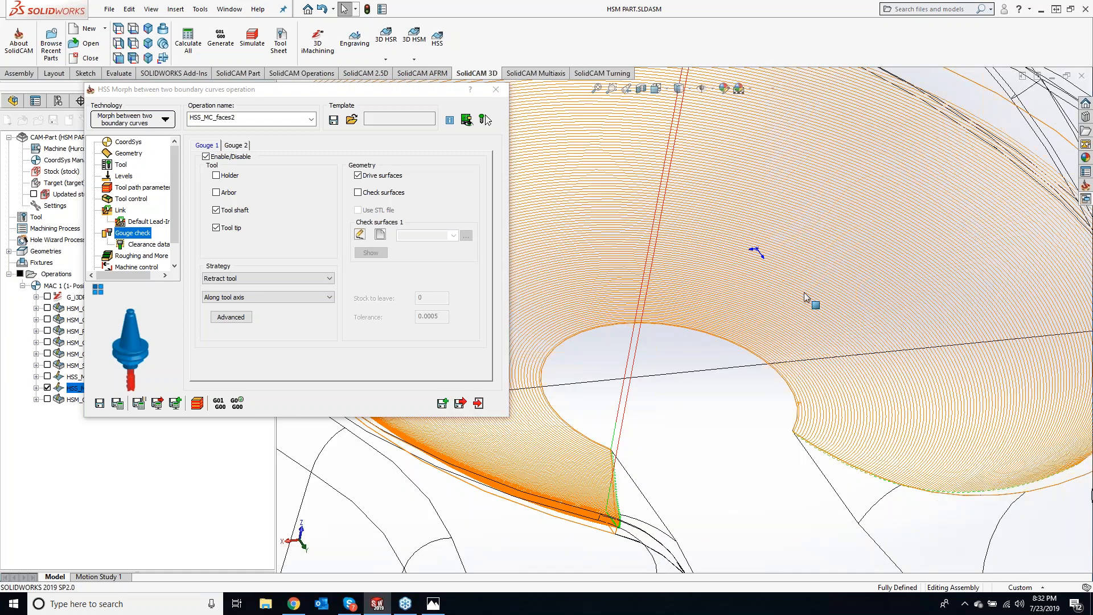
- Set the first gouge check's strategy to Trim and relink toolpath, save and calculate the morph operation, and close it
{"action": "middle_click_drag", "start_coordinate": [826, 415], "coordinate": [746, 378]}
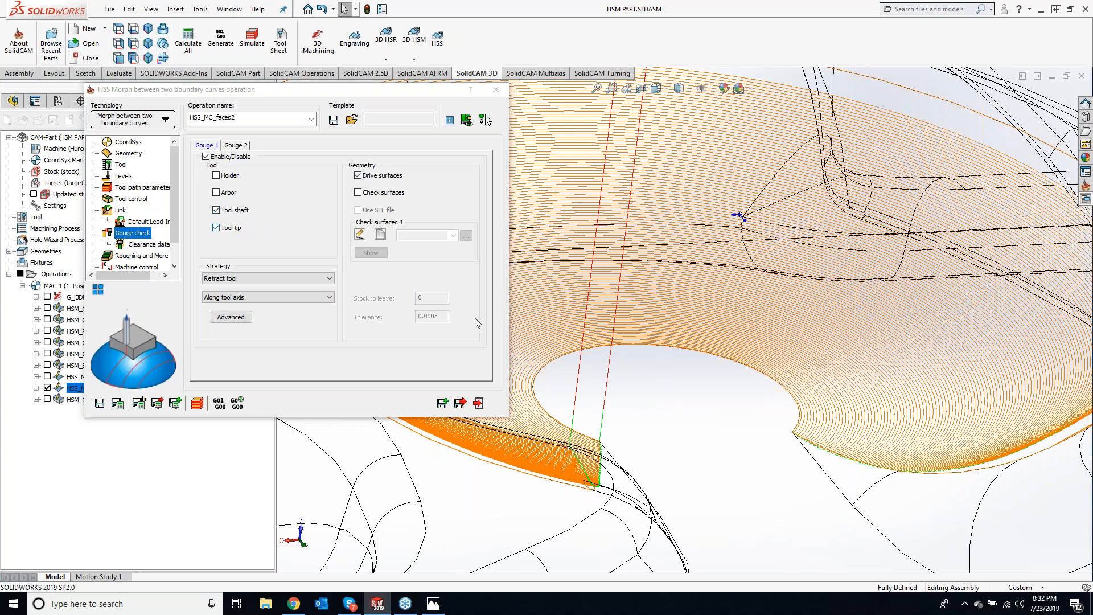
{"action": "left_click", "coordinate": [268, 280]}
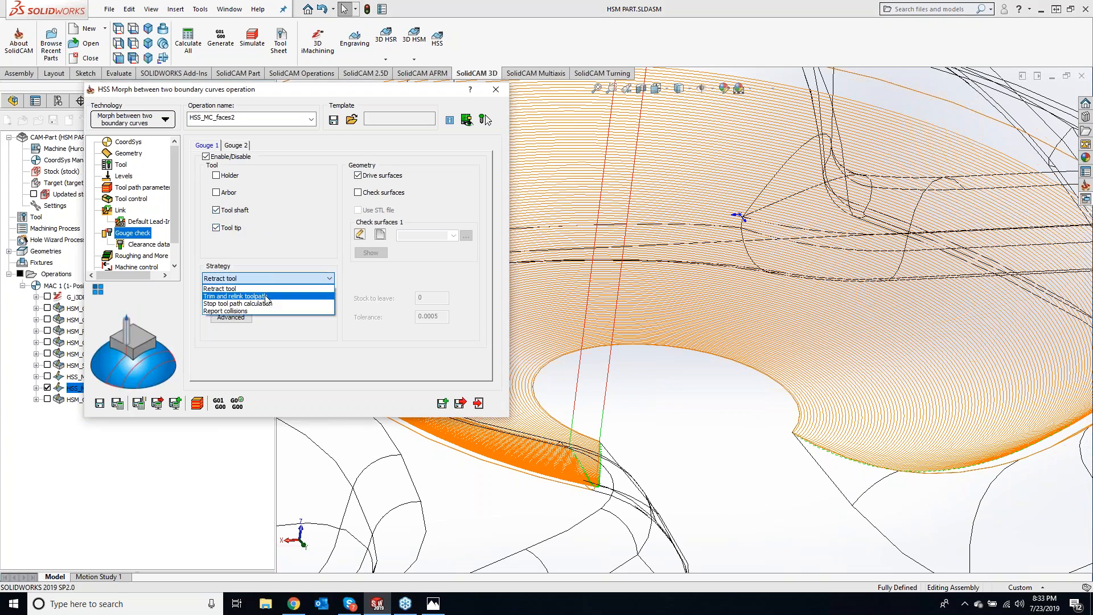
{"action": "left_click", "coordinate": [266, 297]}
{"action": "left_click", "coordinate": [118, 403]}
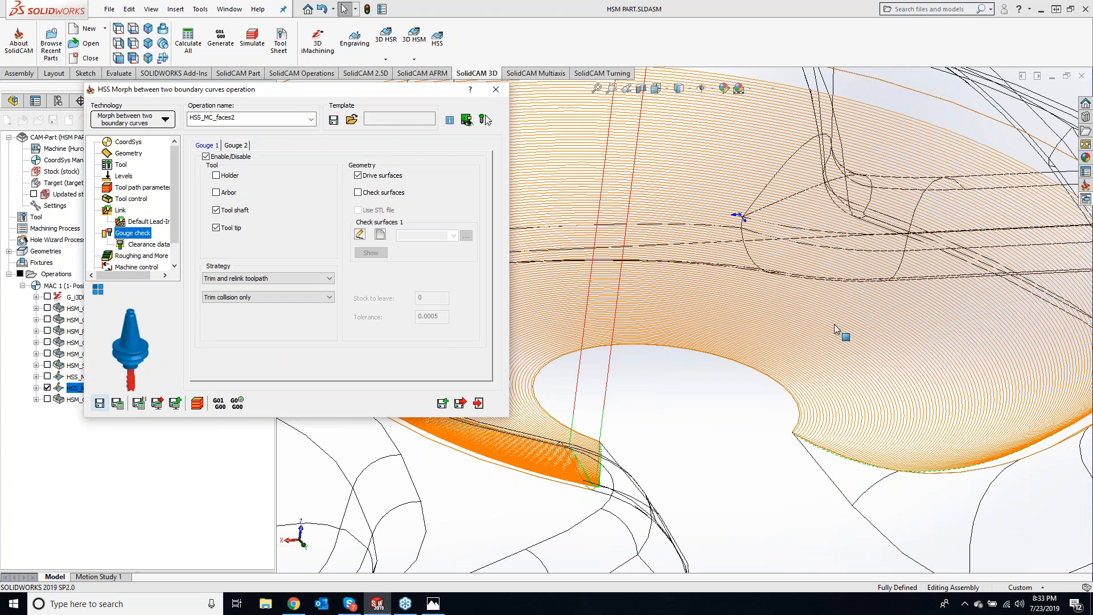
{"action": "scroll", "coordinate": [835, 324], "scroll_direction": "up", "scroll_amount": 3}
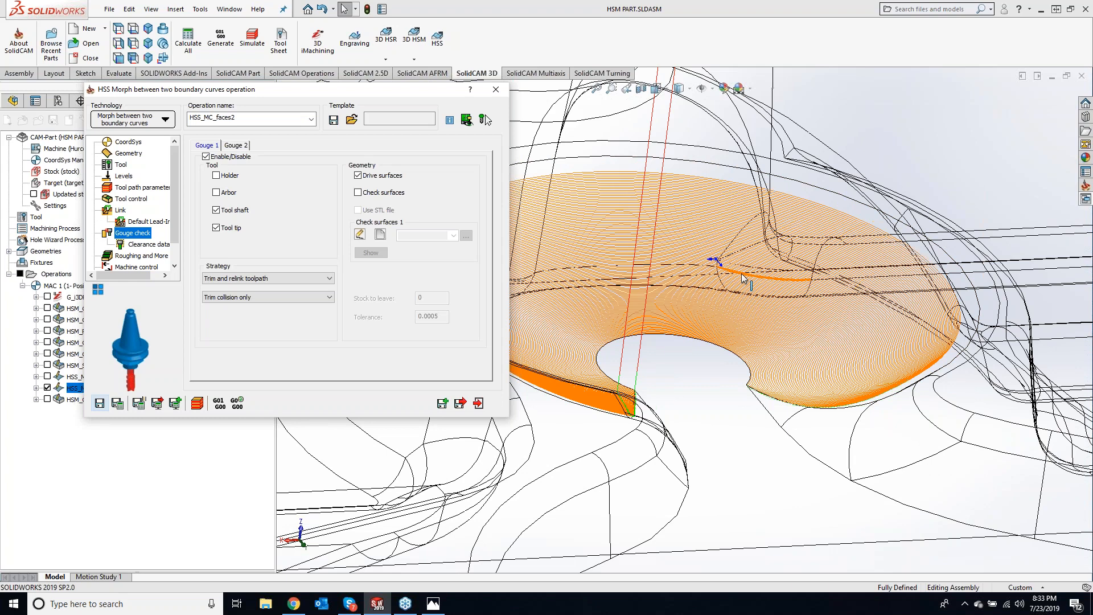
{"action": "left_click", "coordinate": [495, 89]}
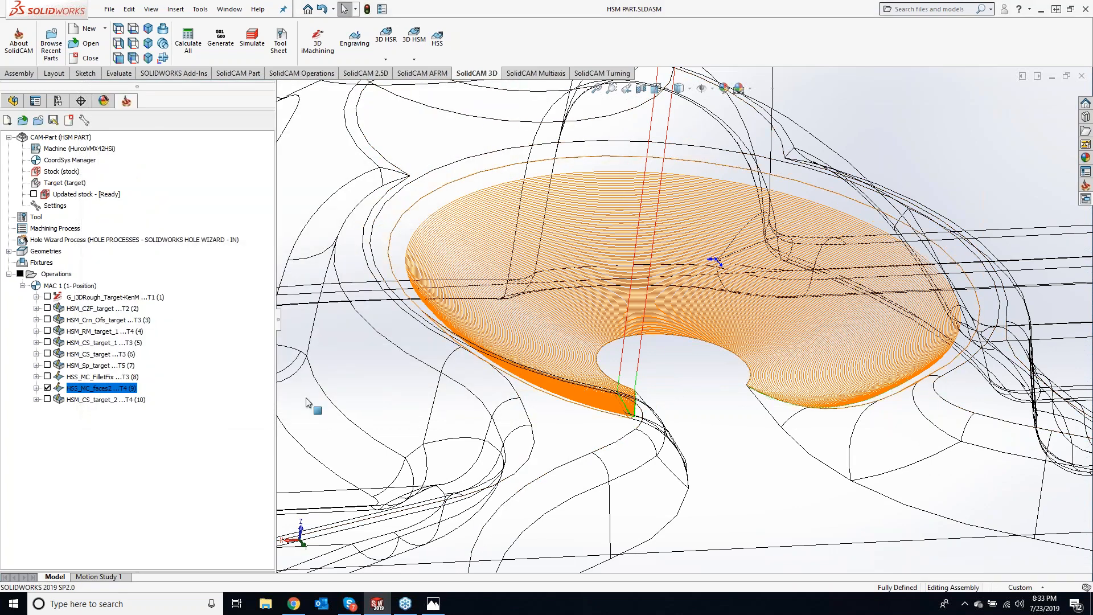
- Show the HSM_CS_target_2 toolpath instead of HSS_MC_faces2 and display the model shaded with edges
{"action": "left_click", "coordinate": [47, 388]}
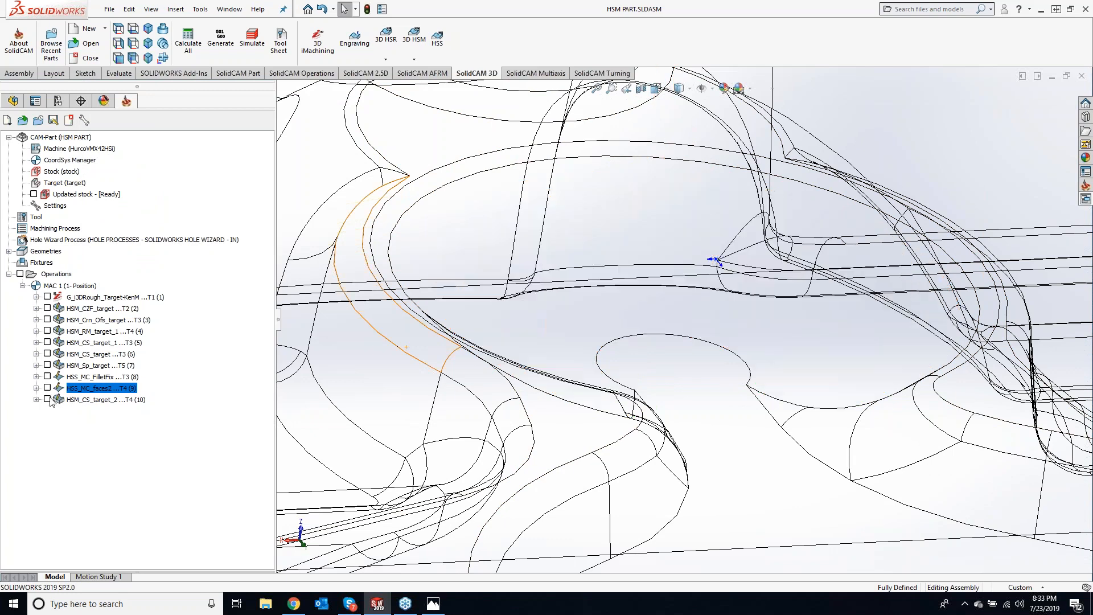
{"action": "left_click", "coordinate": [47, 399]}
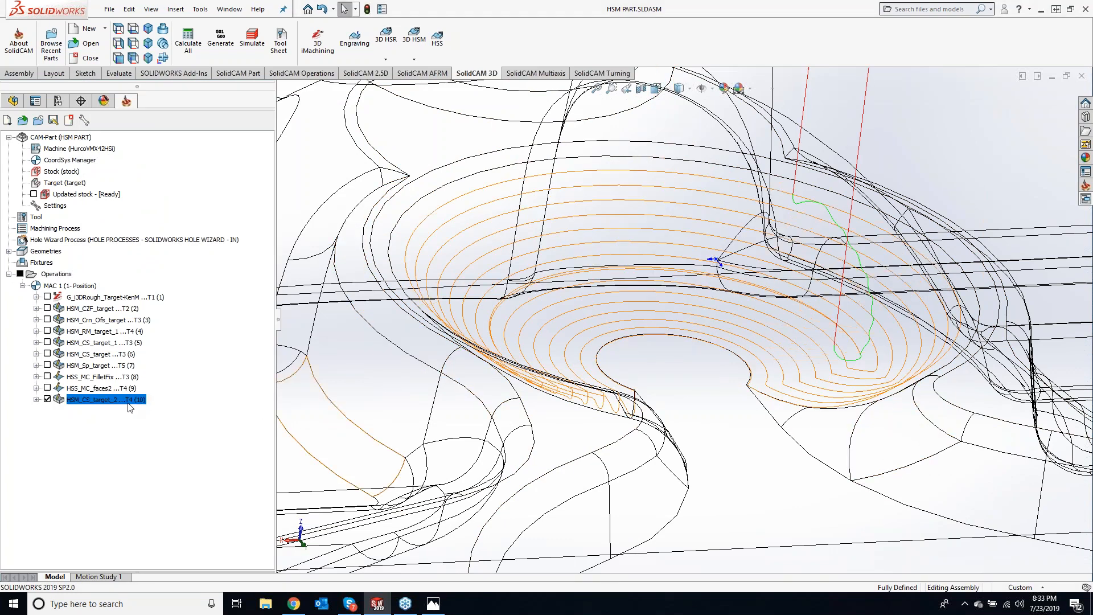
{"action": "left_click", "coordinate": [679, 88]}
{"action": "left_click", "coordinate": [680, 105]}
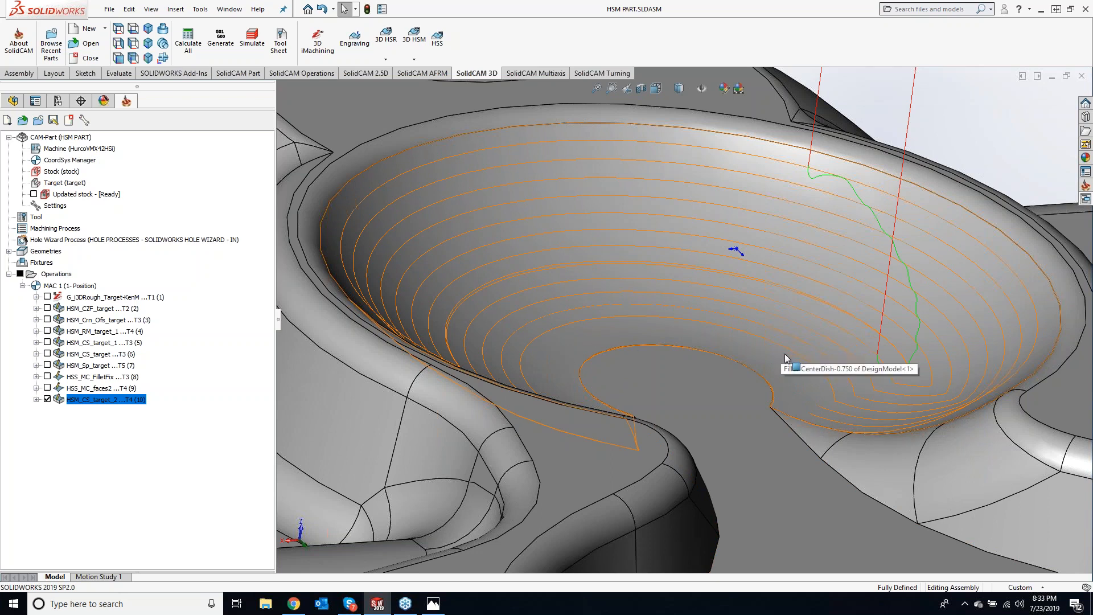
- Open the HSM_CS_target_2 operation, review its link, passes and edit passes settings, and examine the linking moves on the dish
{"action": "right_click", "coordinate": [117, 404]}
{"action": "left_click", "coordinate": [151, 262]}
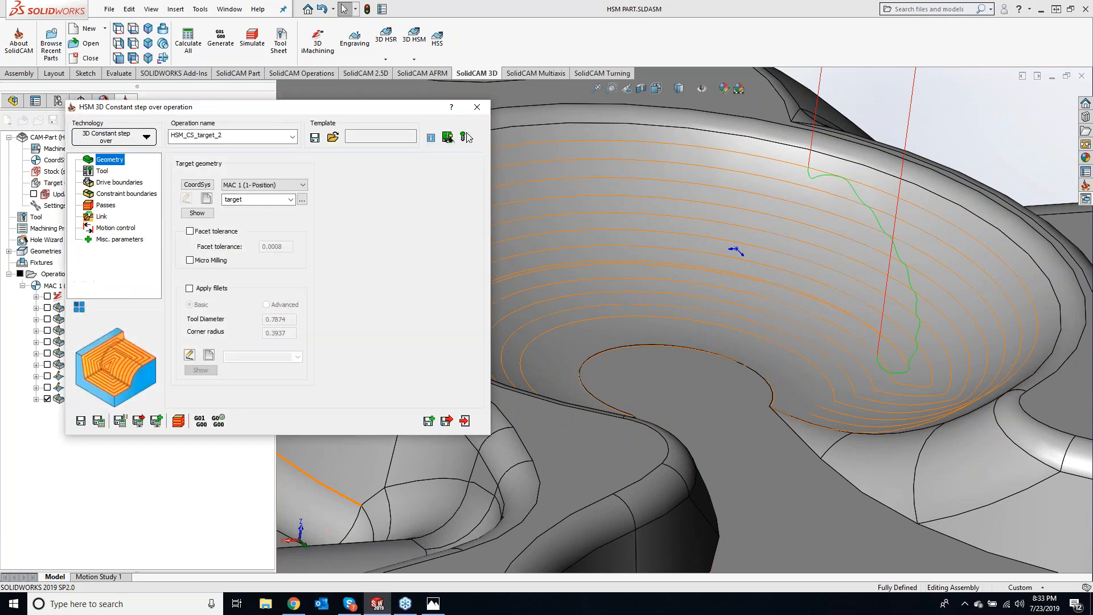
{"action": "left_click", "coordinate": [102, 219]}
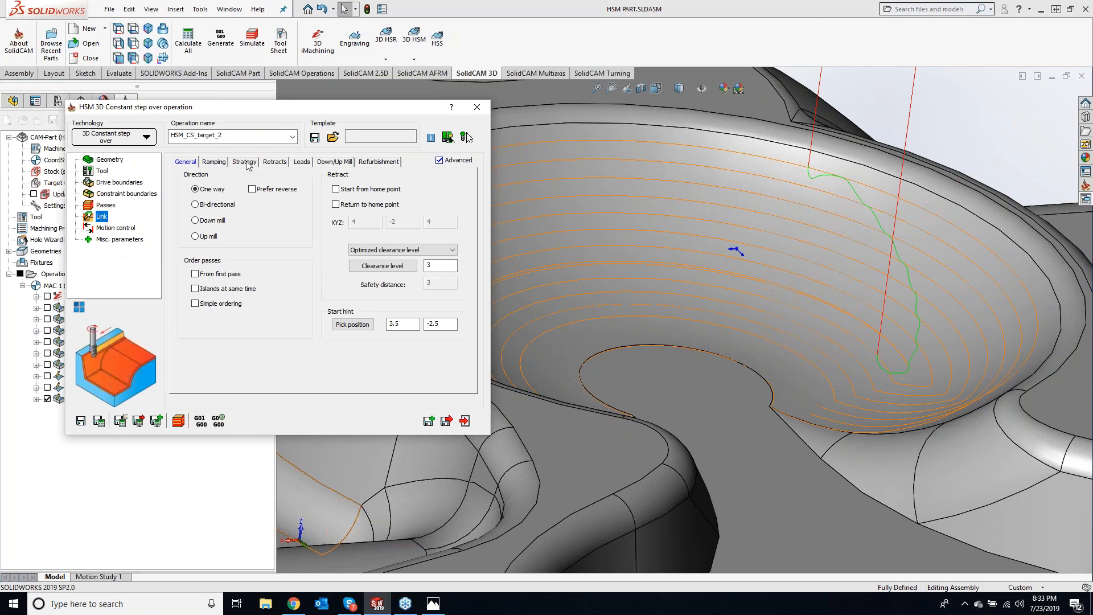
{"action": "left_click", "coordinate": [113, 207]}
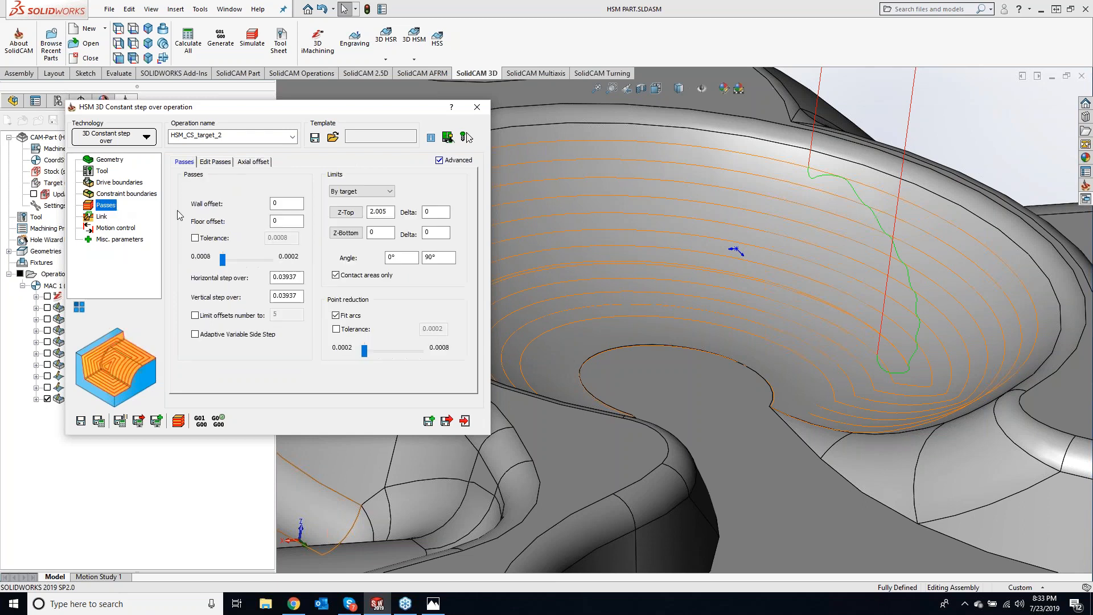
{"action": "left_click", "coordinate": [216, 162]}
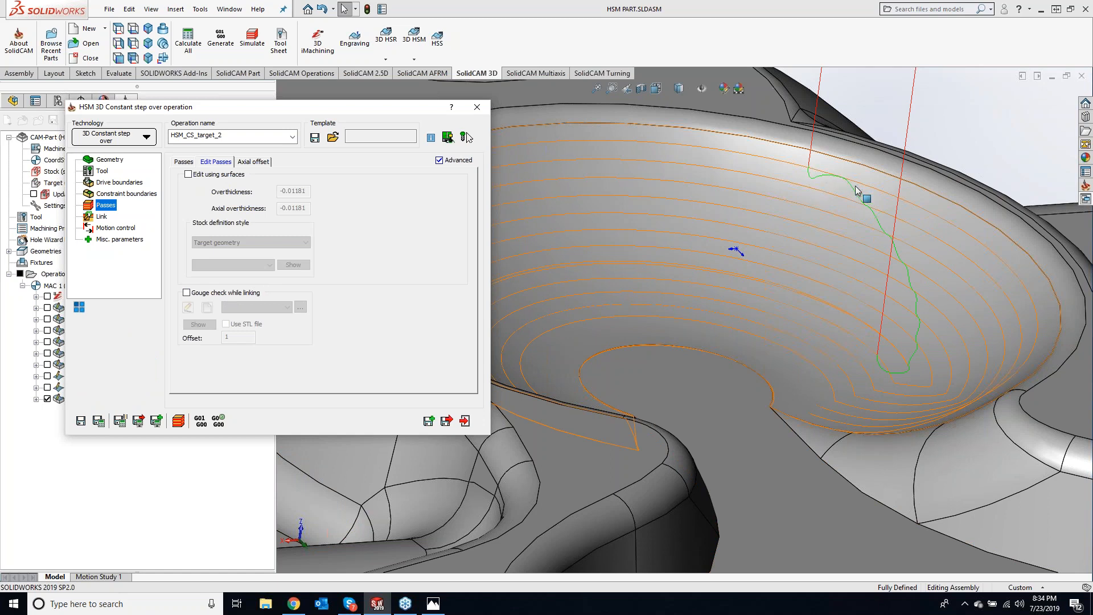
{"action": "scroll", "coordinate": [925, 208], "scroll_direction": "down", "scroll_amount": 5}
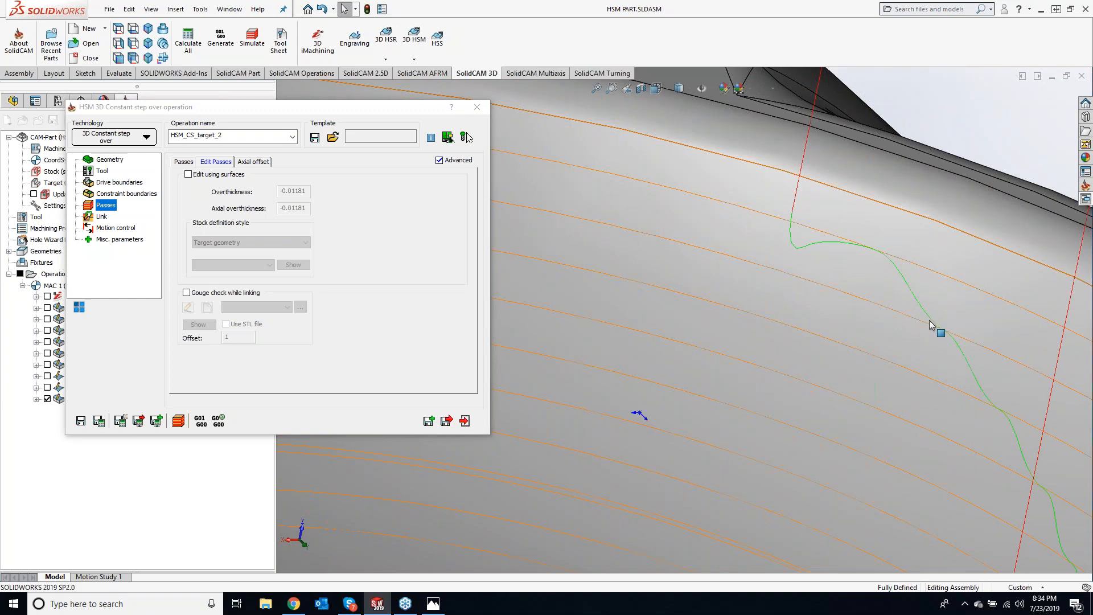
{"action": "scroll", "coordinate": [929, 320], "scroll_direction": "up", "scroll_amount": 5}
{"action": "scroll", "coordinate": [811, 383], "scroll_direction": "up", "scroll_amount": 3}
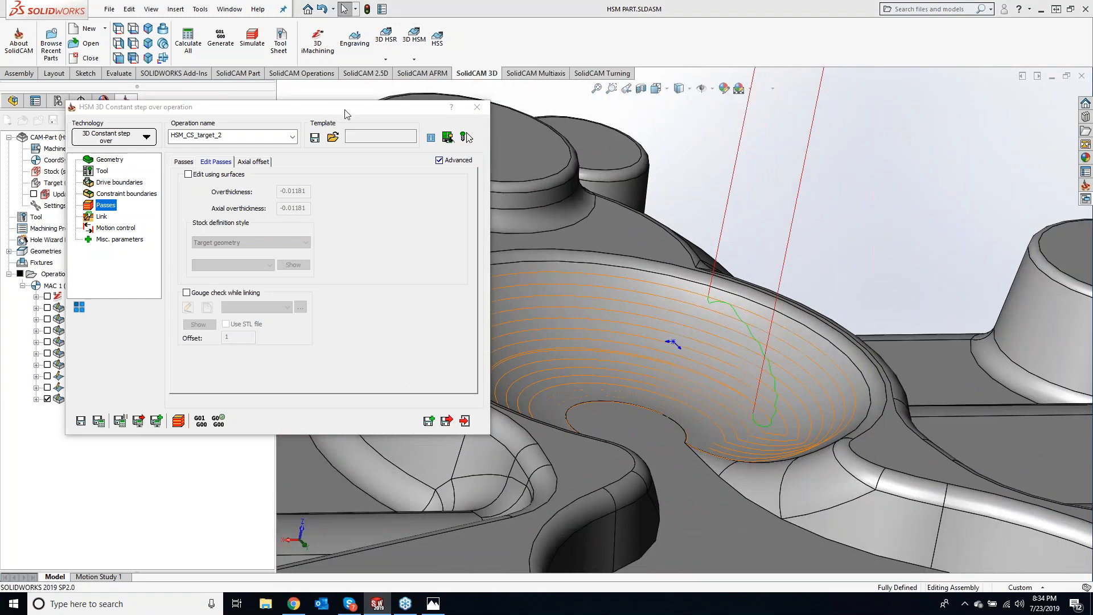
- Examine the HSM_Crn_Ofs_target toolpath in place of HSM_CS_target_2, closing the constant step over operation and hiding the toolpath when done
{"action": "left_click_drag", "start_coordinate": [336, 107], "coordinate": [437, 95]}
{"action": "left_click", "coordinate": [48, 400]}
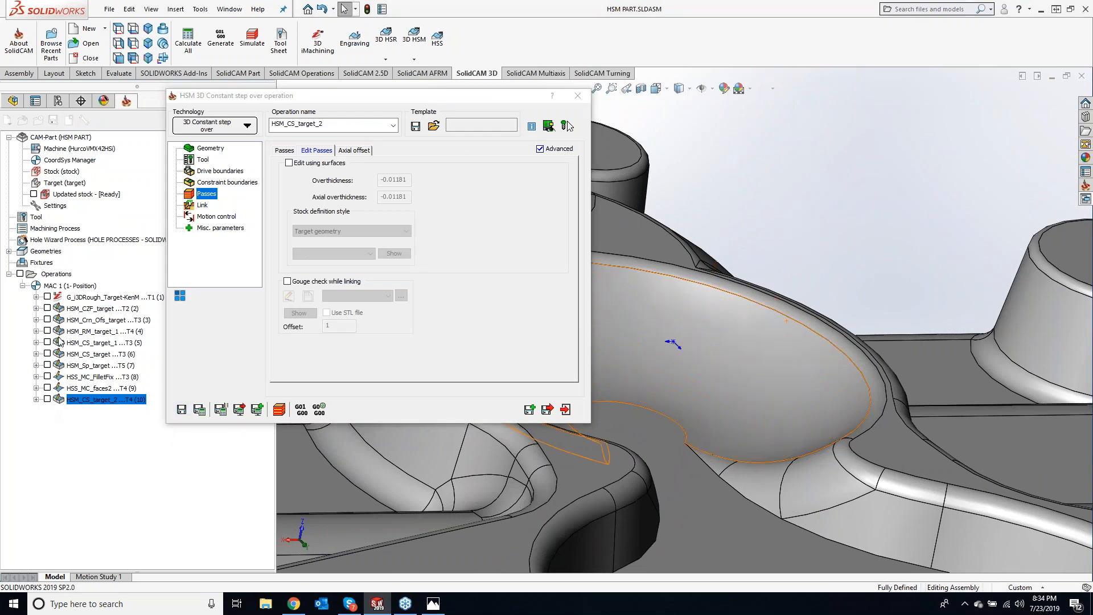
{"action": "left_click", "coordinate": [49, 320]}
{"action": "scroll", "coordinate": [578, 461], "scroll_direction": "up", "scroll_amount": 2}
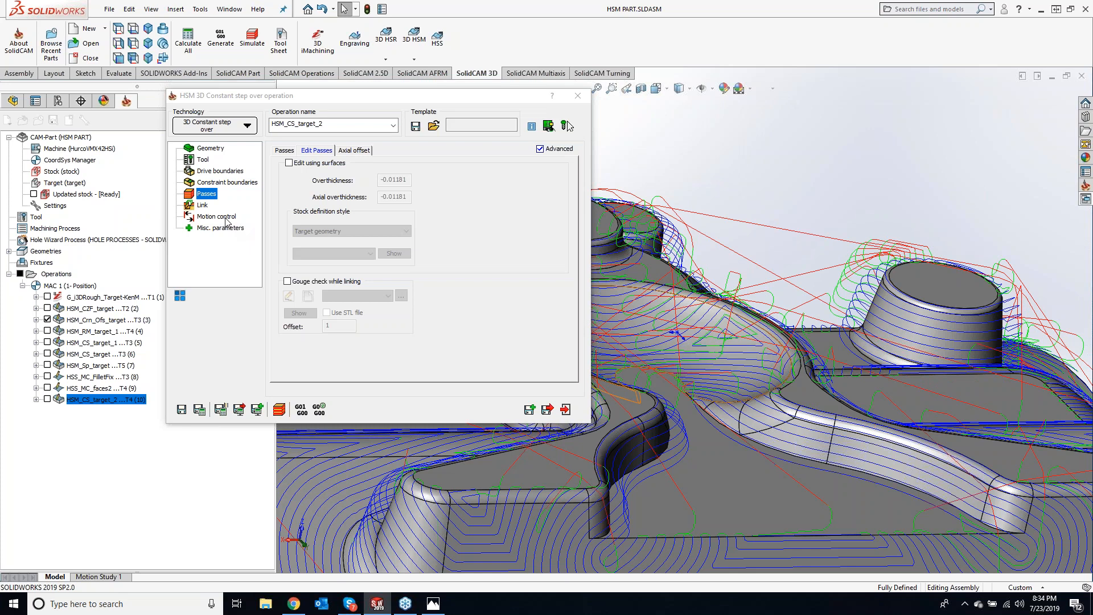
{"action": "left_click", "coordinate": [577, 95]}
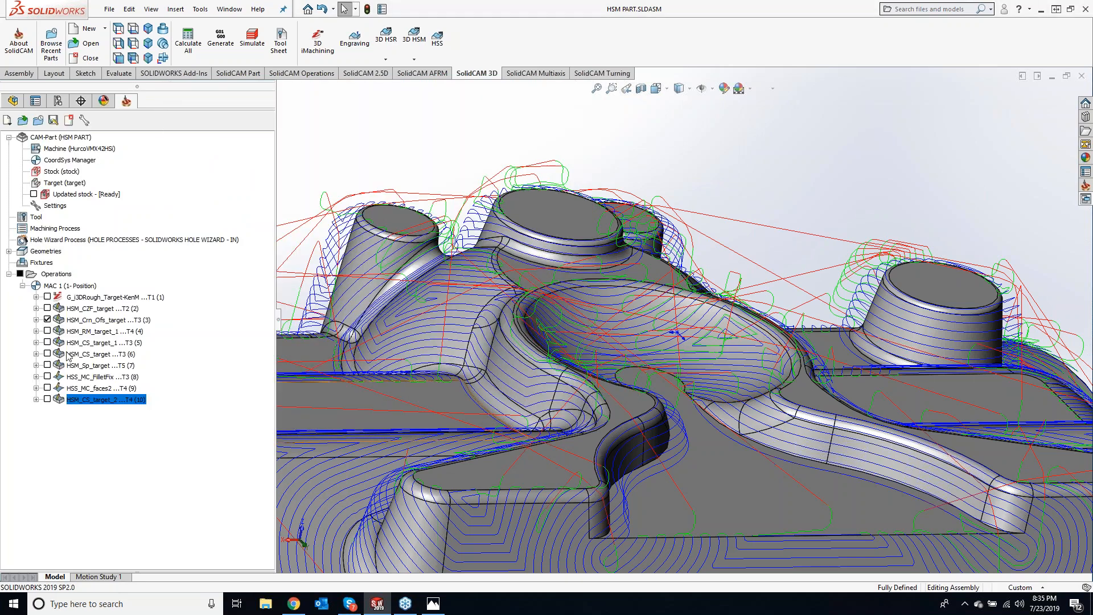
{"action": "left_click", "coordinate": [47, 319]}
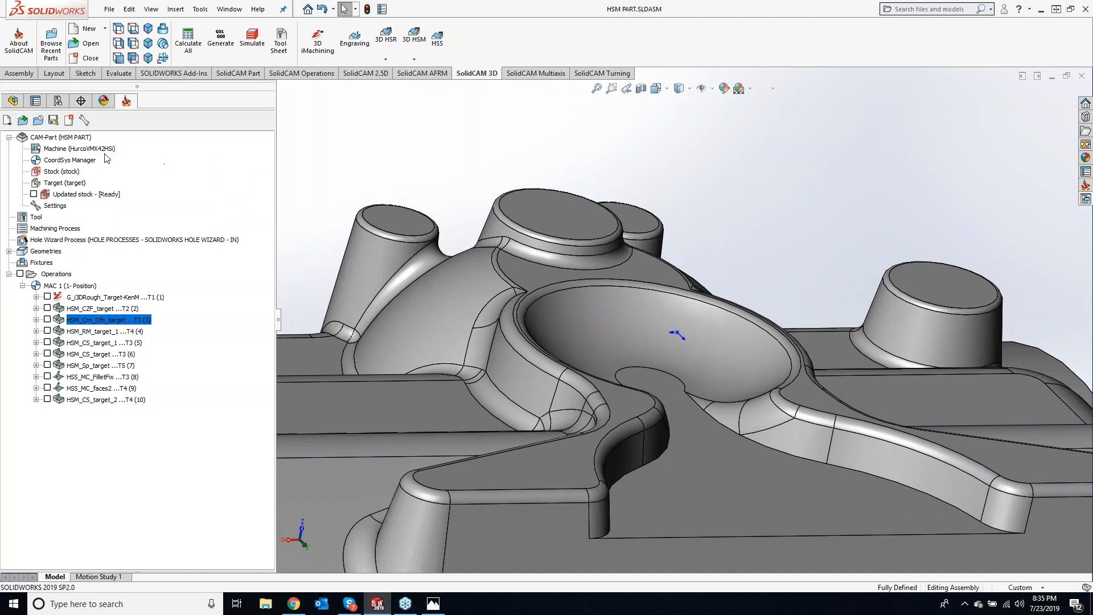
- Close the HSM PART CAM-part and open the CAM-part HSS_2.prz from the SW folder
{"action": "left_click", "coordinate": [69, 122]}
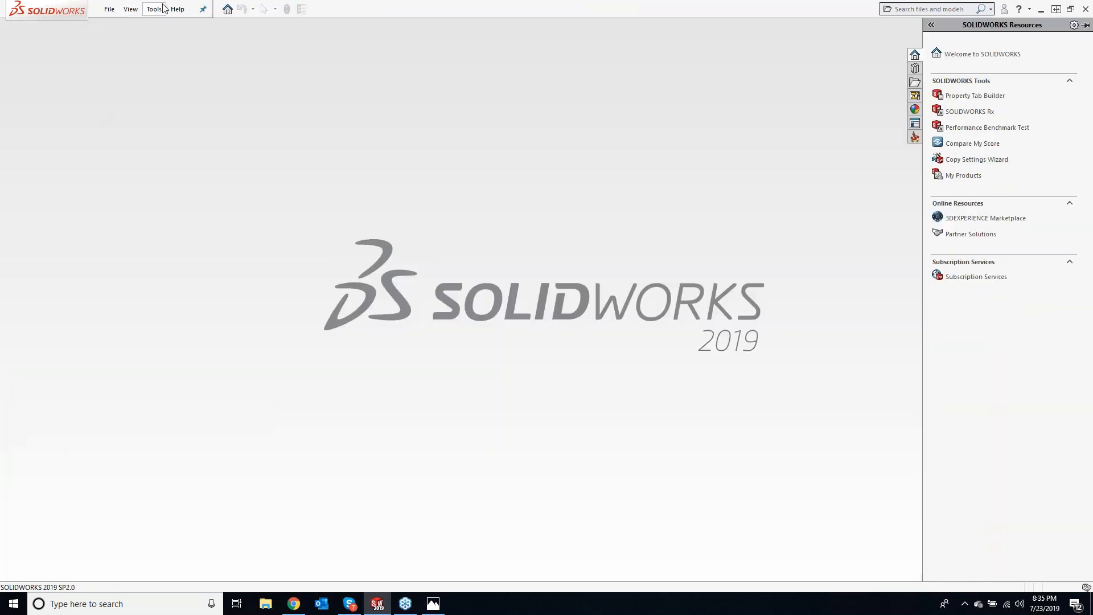
{"action": "left_click", "coordinate": [163, 8]}
{"action": "mouse_move", "coordinate": [176, 54]}
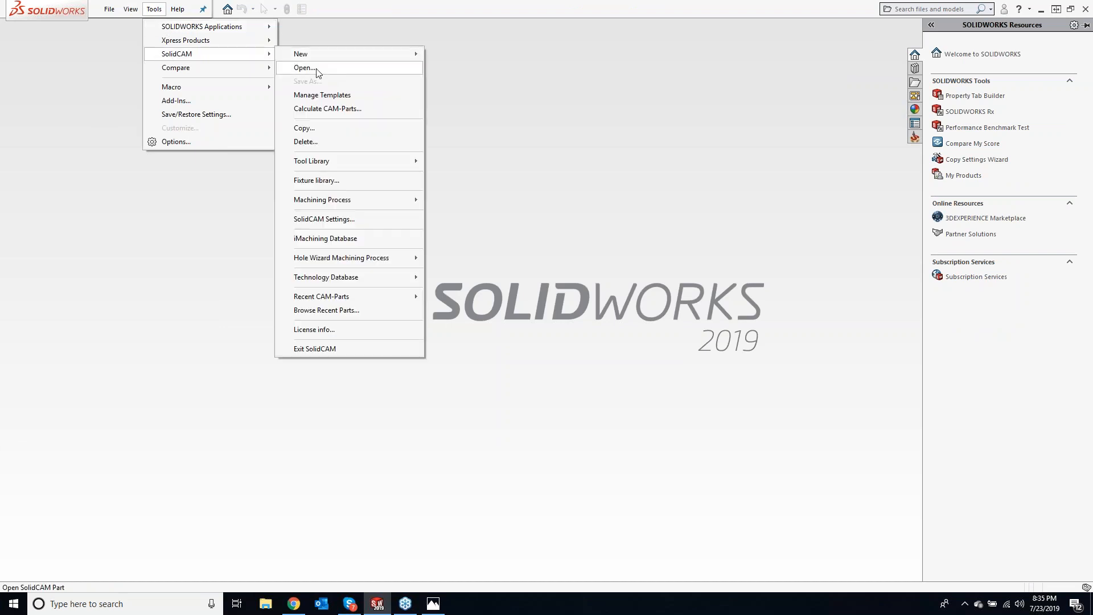
{"action": "left_click", "coordinate": [317, 67]}
{"action": "double_click", "coordinate": [163, 59]}
{"action": "double_click", "coordinate": [163, 60]}
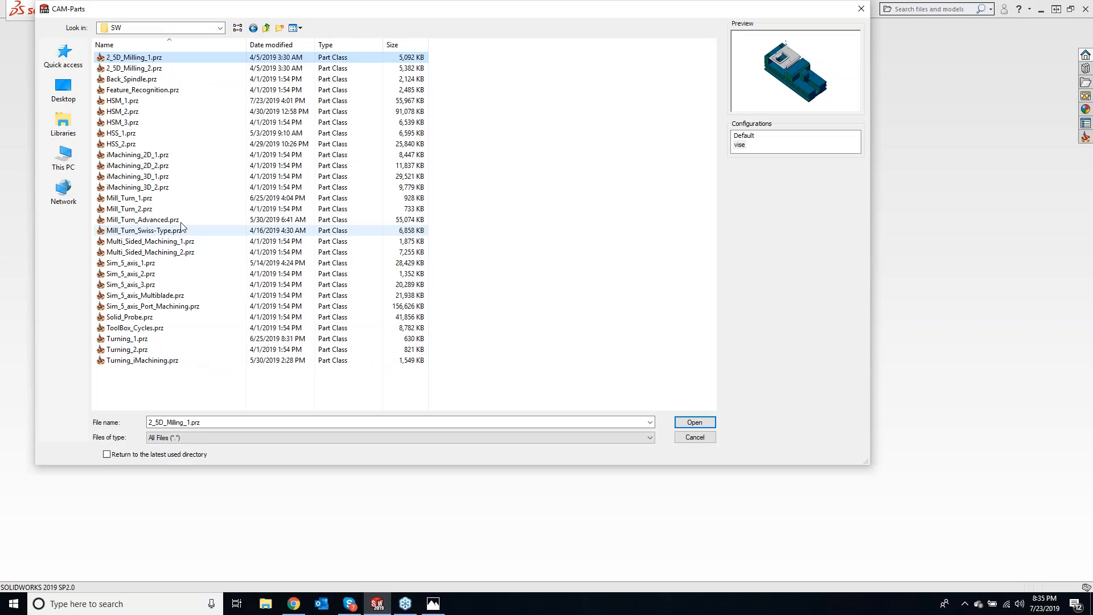
{"action": "left_click", "coordinate": [122, 135]}
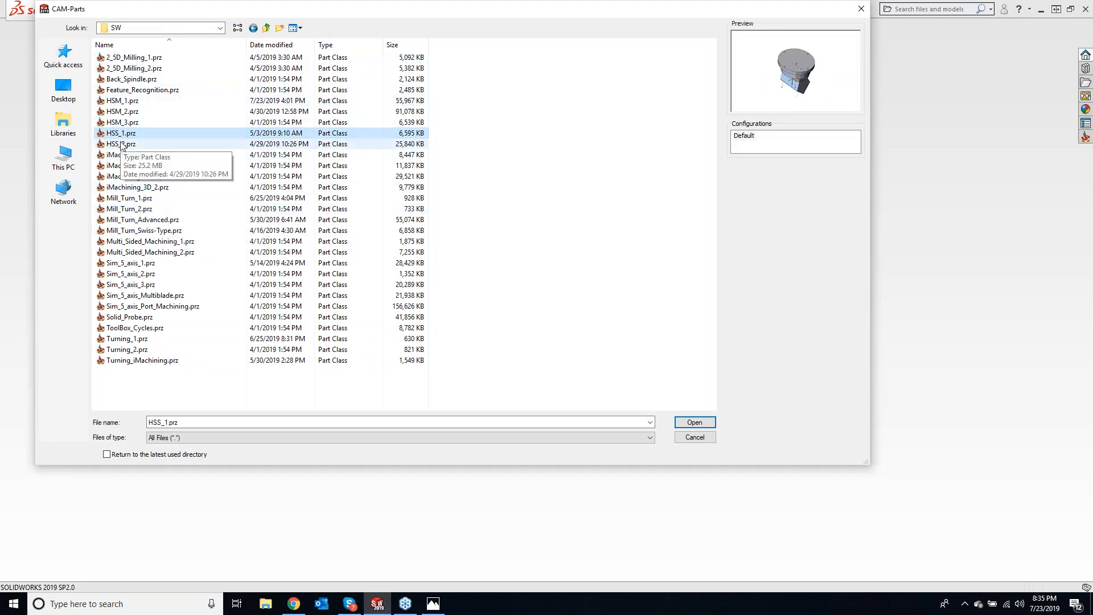
{"action": "left_click", "coordinate": [120, 145]}
{"action": "left_click", "coordinate": [695, 422]}
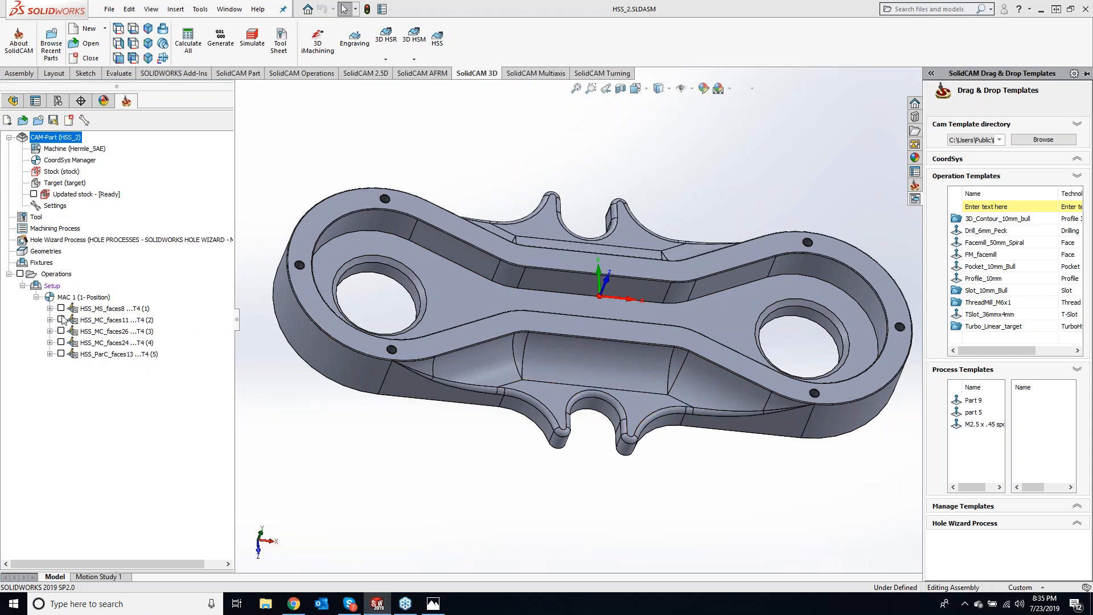
- Review the toolpaths of the five HSS operations one after another, from HSS_MS_faces8 to HSS_ParC_faces13, and hide the last one
{"action": "left_click", "coordinate": [108, 308]}
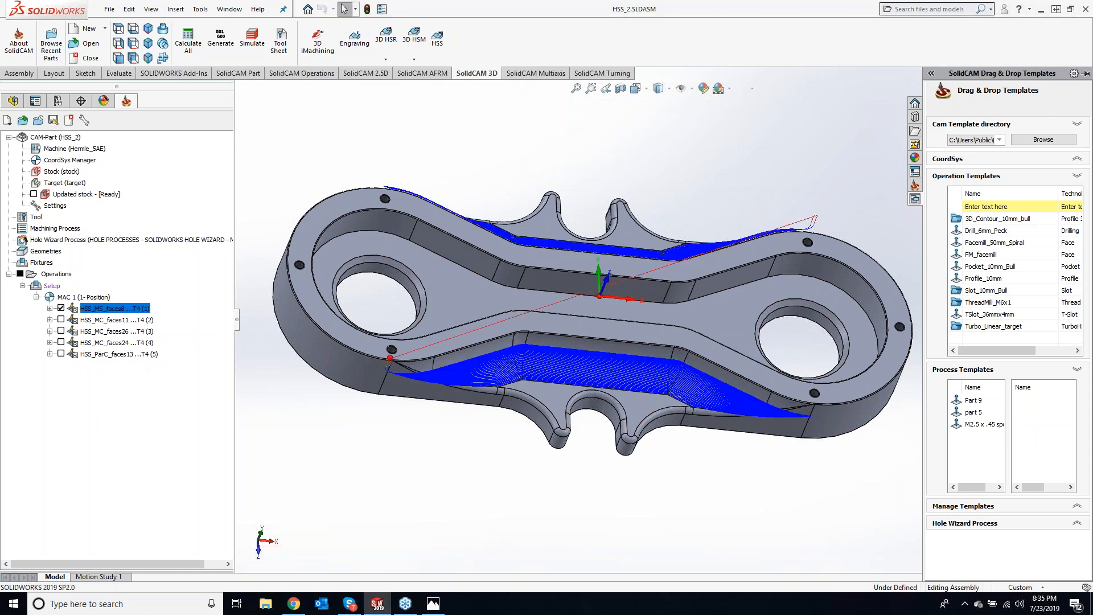
{"action": "left_click", "coordinate": [61, 322]}
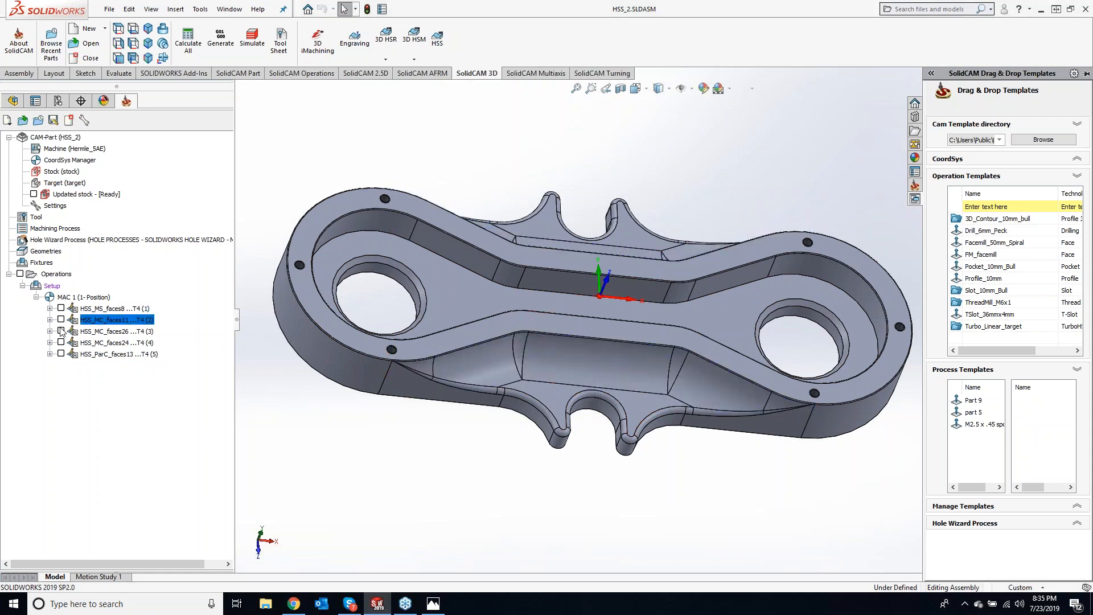
{"action": "left_click", "coordinate": [61, 331]}
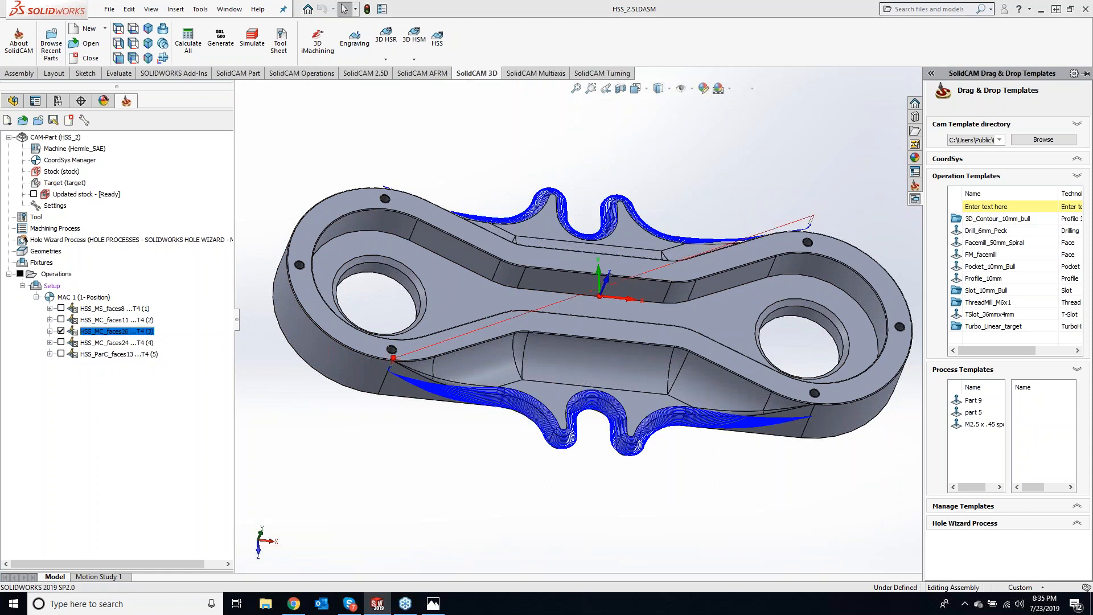
{"action": "left_click", "coordinate": [62, 343]}
{"action": "left_click", "coordinate": [61, 354]}
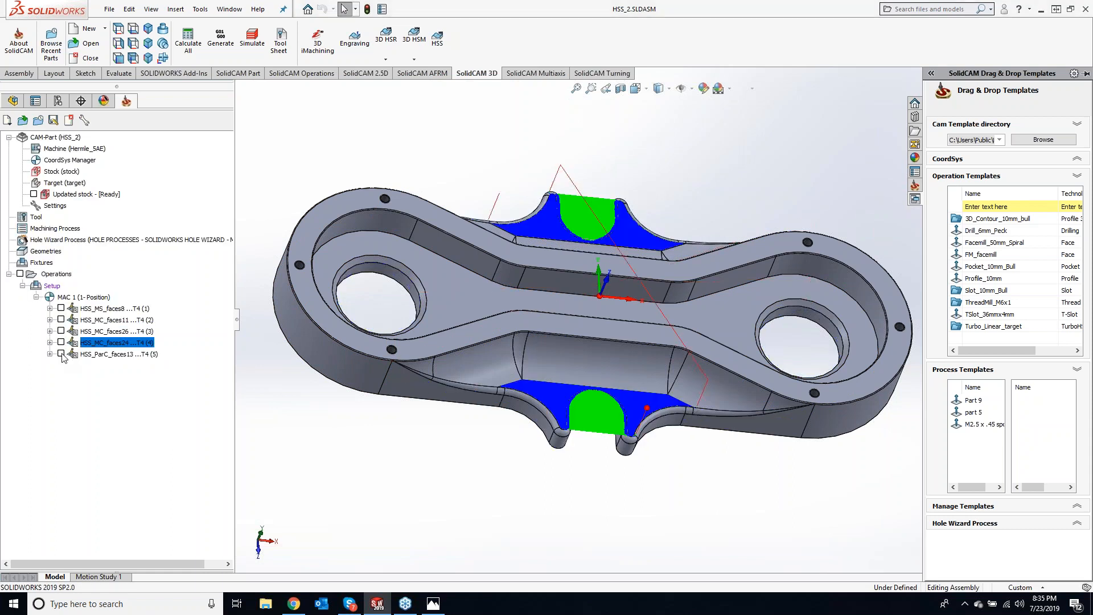
{"action": "left_click", "coordinate": [522, 487]}
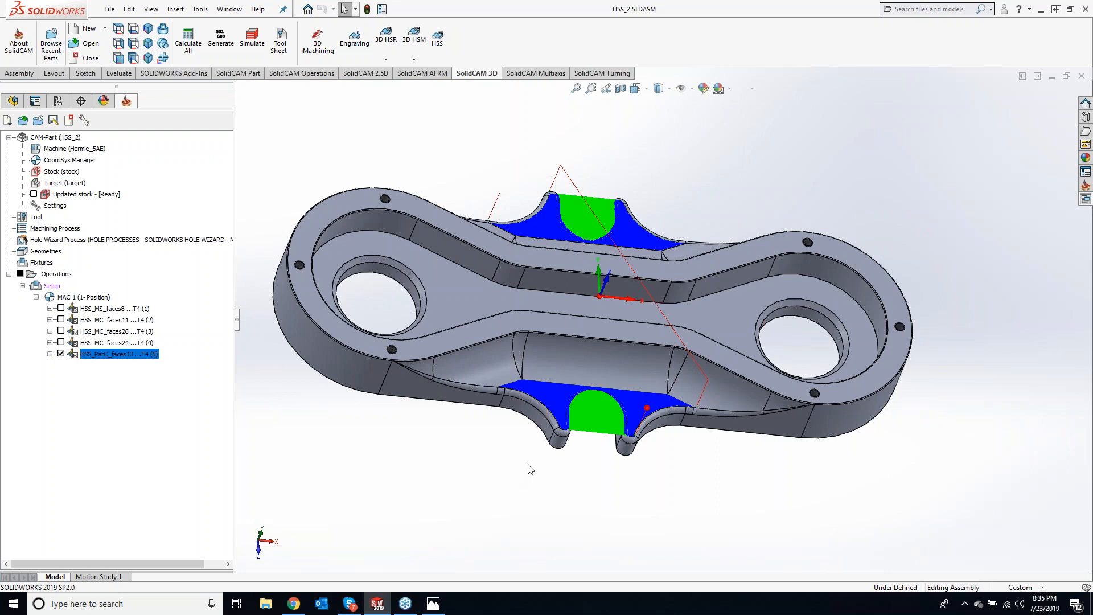
{"action": "left_click", "coordinate": [61, 354]}
- Select the flat face around the rounded notch between the two prongs and show the HSS_ParC_faces13 toolpath on it
{"action": "scroll", "coordinate": [644, 504], "scroll_direction": "down", "scroll_amount": 3}
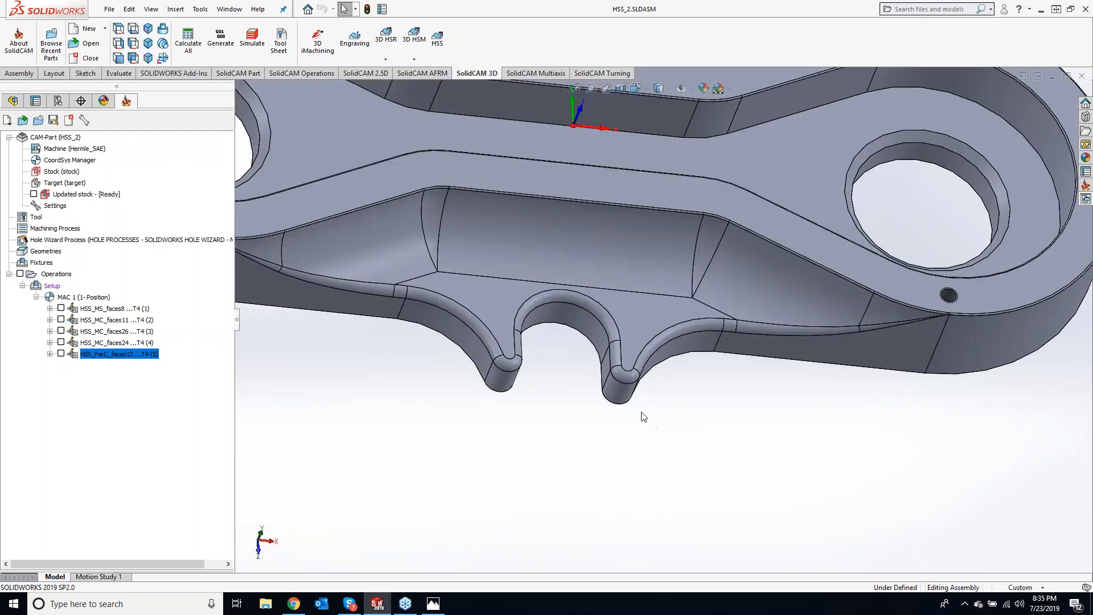
{"action": "left_click", "coordinate": [634, 317]}
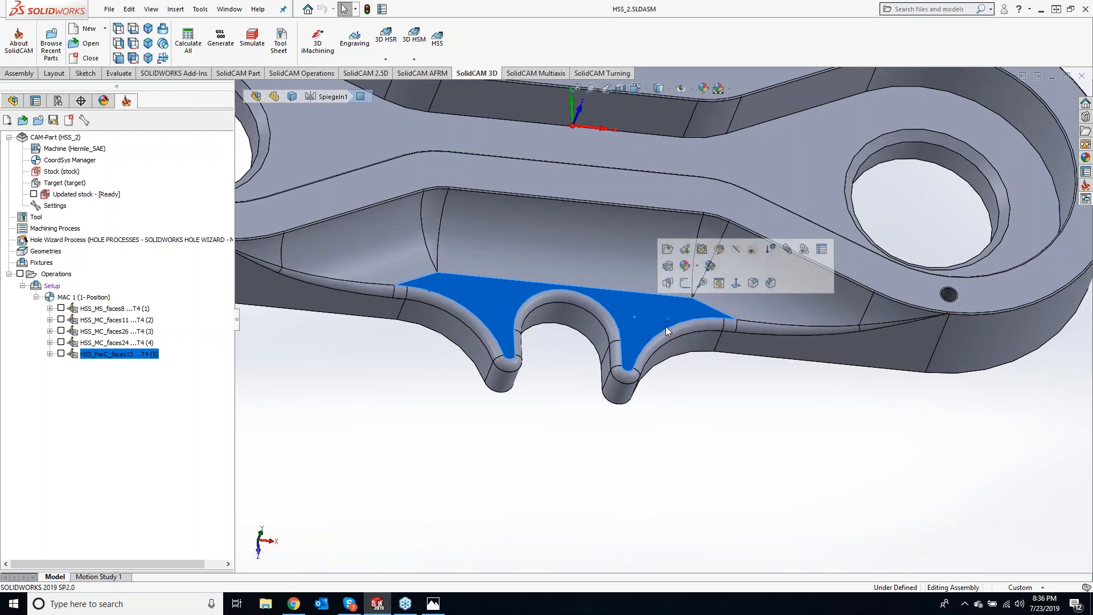
{"action": "left_click", "coordinate": [61, 353]}
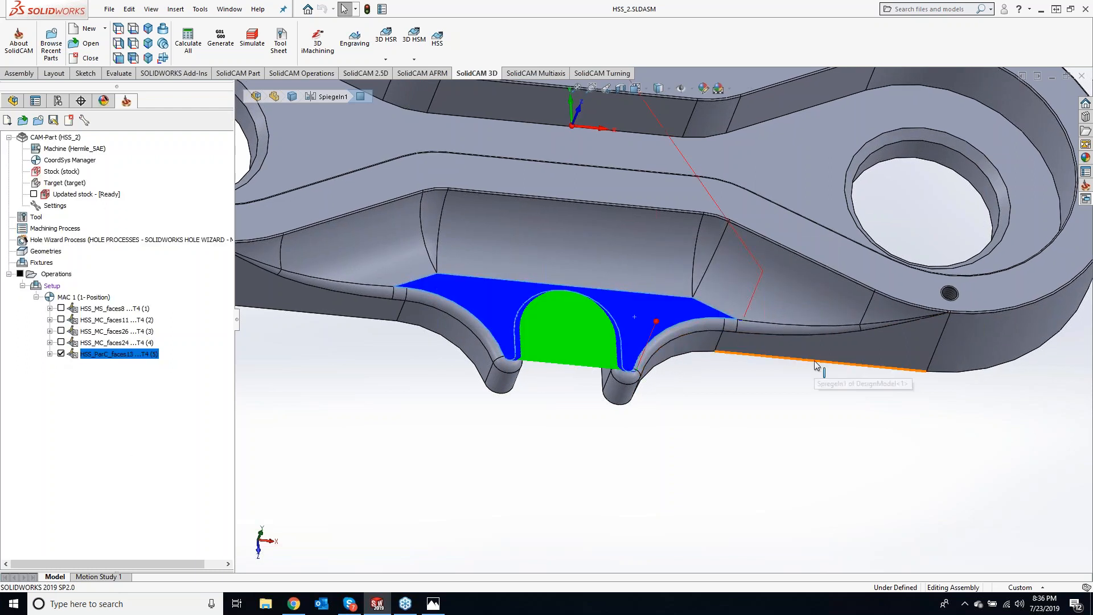
- Examine the HSS_ParC_faces13 toolpath across the flat face and notch from several angles and open the operation for editing
{"action": "middle_click_drag", "start_coordinate": [647, 335], "coordinate": [685, 348]}
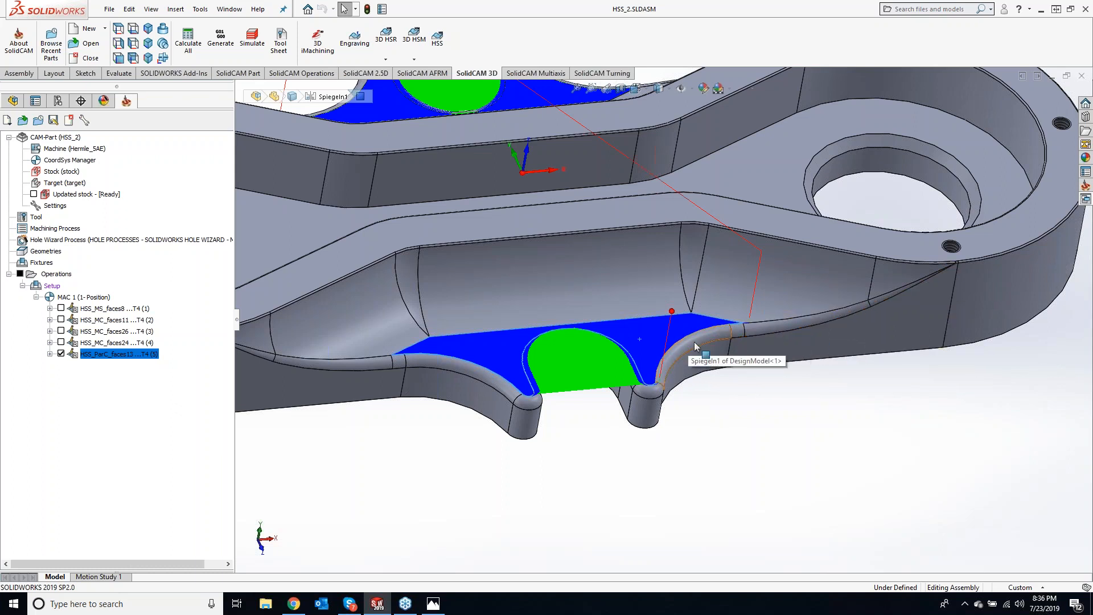
{"action": "mouse_move", "coordinate": [678, 354]}
{"action": "middle_mouse_down"}
{"action": "mouse_move", "coordinate": [708, 340]}
{"action": "mouse_move", "coordinate": [671, 340]}
{"action": "middle_mouse_up"}
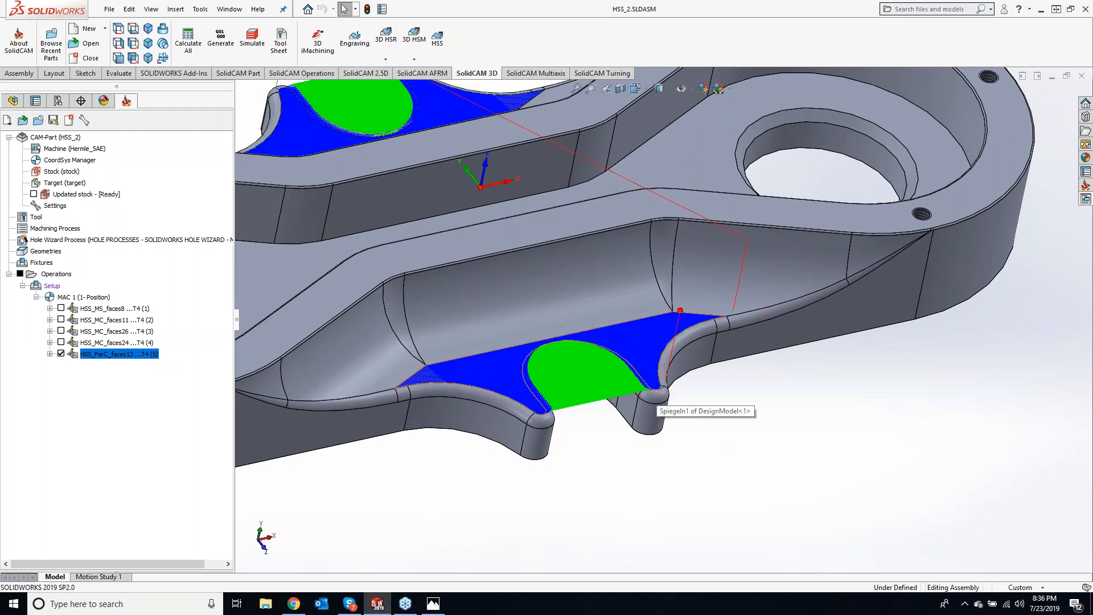
{"action": "middle_click_drag", "start_coordinate": [744, 444], "coordinate": [833, 466]}
{"action": "scroll", "coordinate": [666, 428], "scroll_direction": "down", "scroll_amount": 3}
{"action": "scroll", "coordinate": [820, 471], "scroll_direction": "up", "scroll_amount": 1}
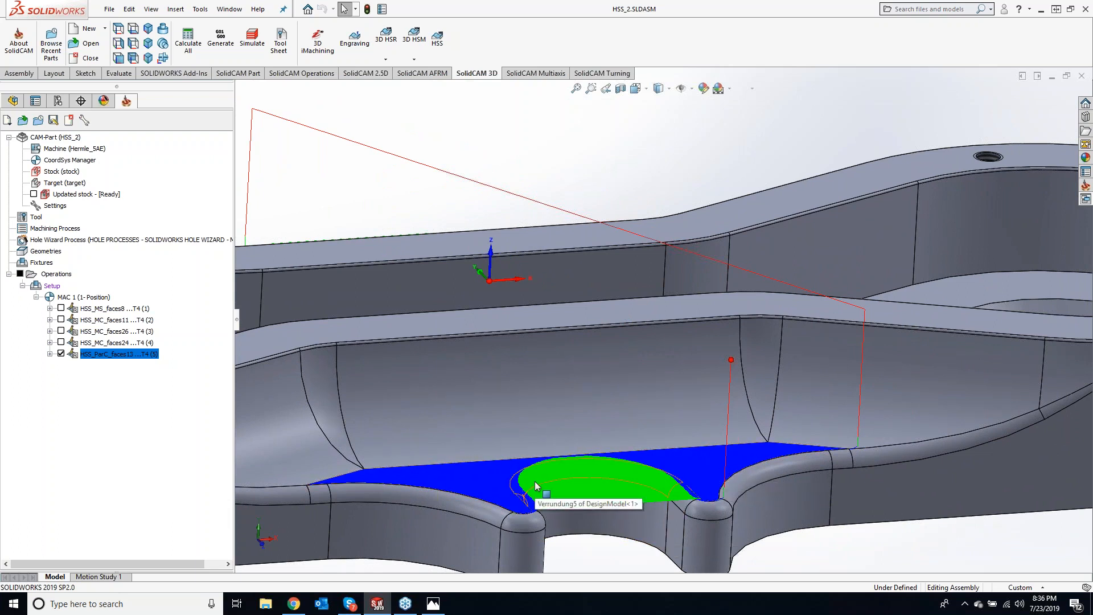
{"action": "double_click", "coordinate": [107, 357]}
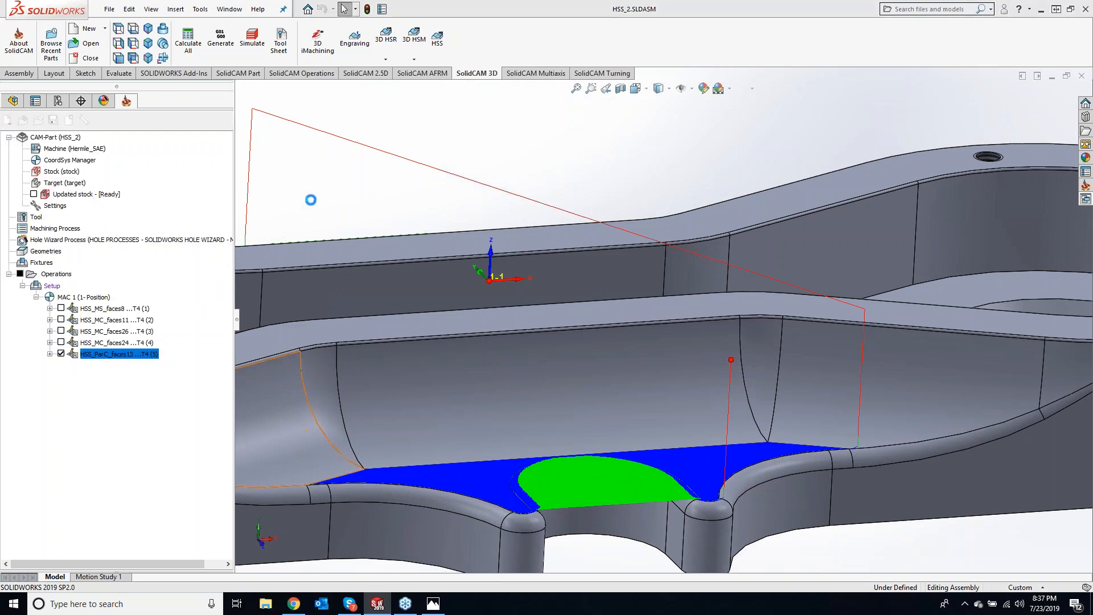
- Review the link settings between gaps and slices and the geometry settings of HSS_ParC_faces13, and close the operation
{"action": "left_click", "coordinate": [120, 211]}
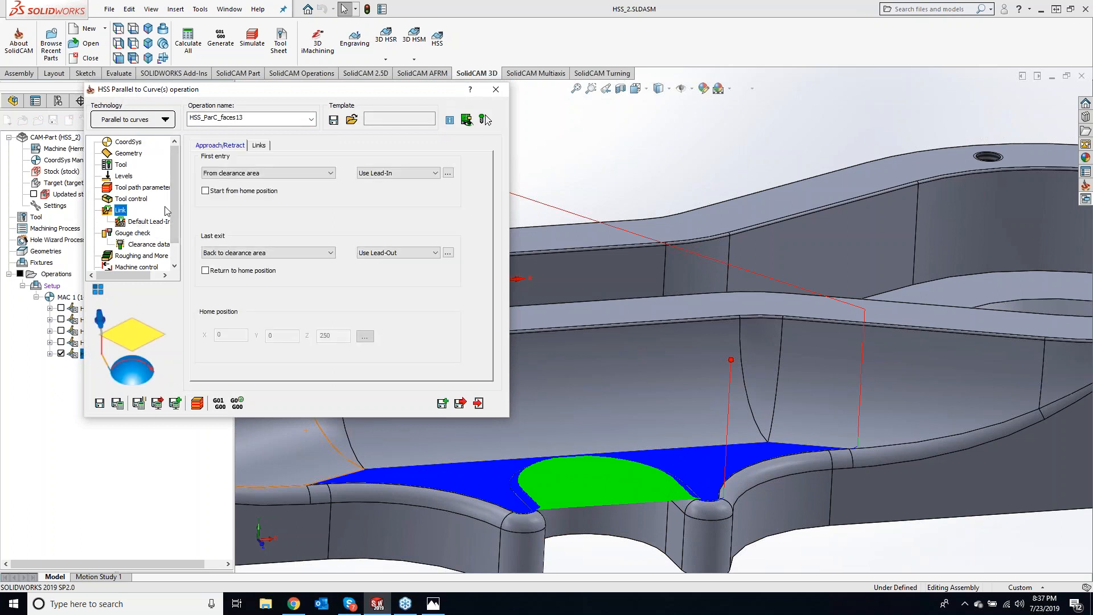
{"action": "left_click", "coordinate": [259, 145]}
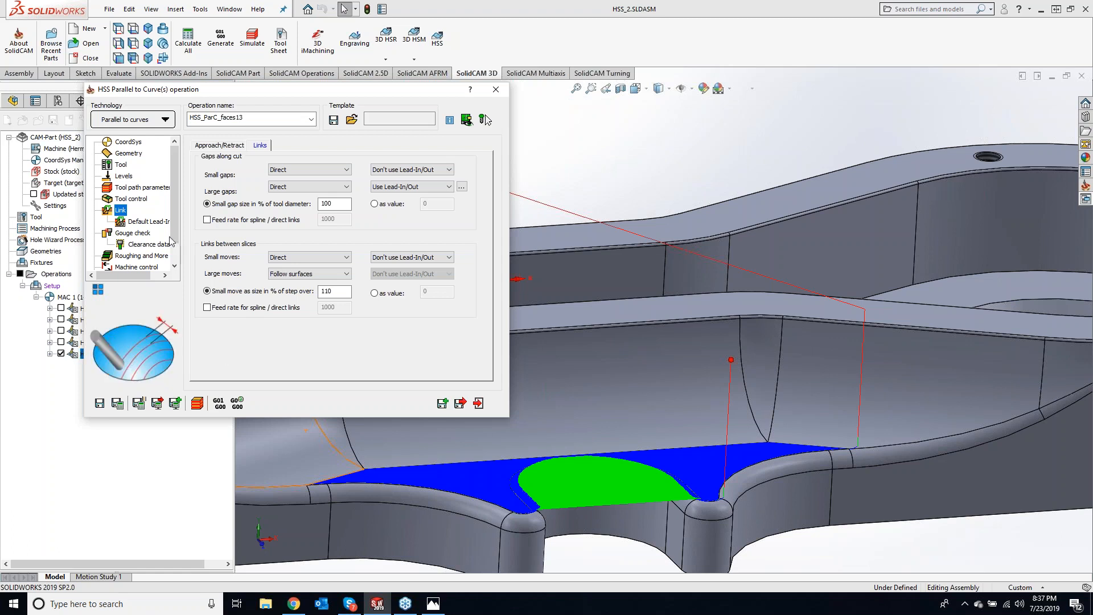
{"action": "left_click", "coordinate": [135, 154]}
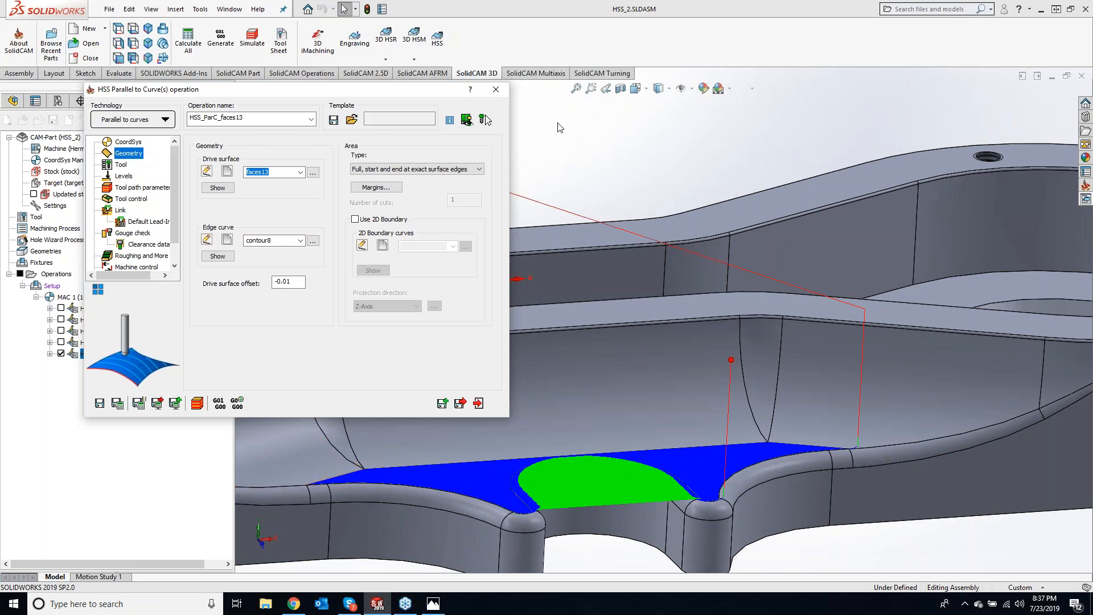
{"action": "left_click", "coordinate": [672, 151]}
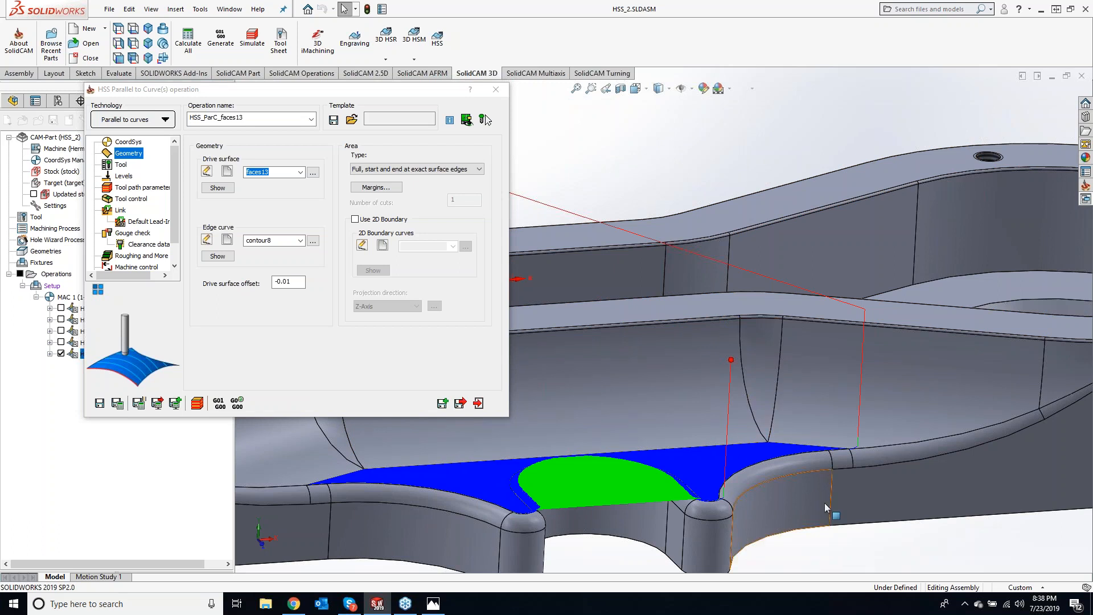
{"action": "scroll", "coordinate": [681, 316], "scroll_direction": "up", "scroll_amount": 3}
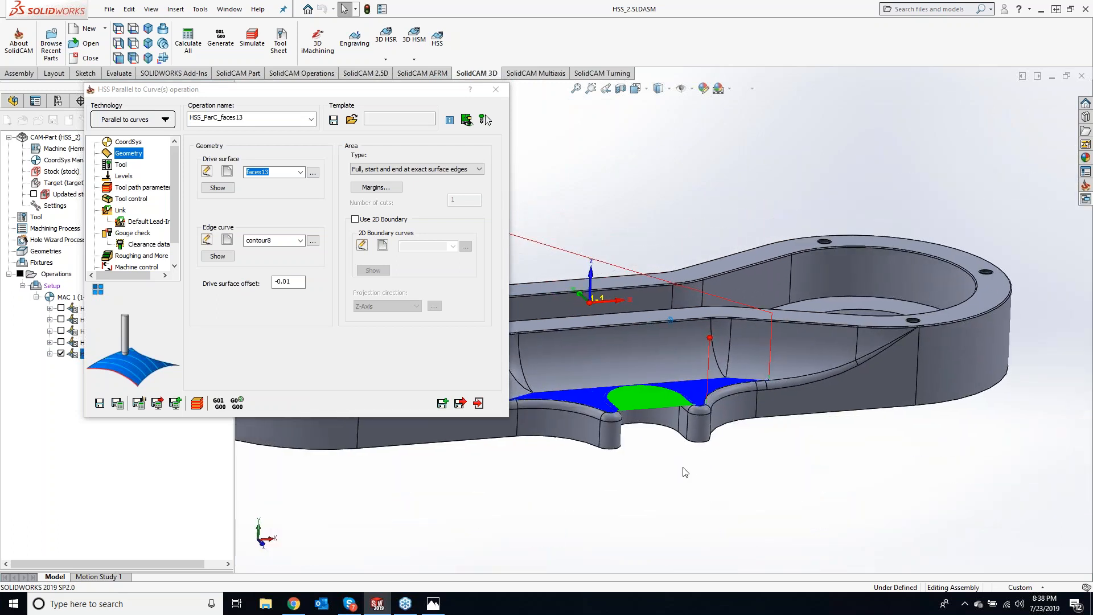
{"action": "middle_click_drag", "start_coordinate": [683, 471], "coordinate": [723, 478], "text": "ctrl"}
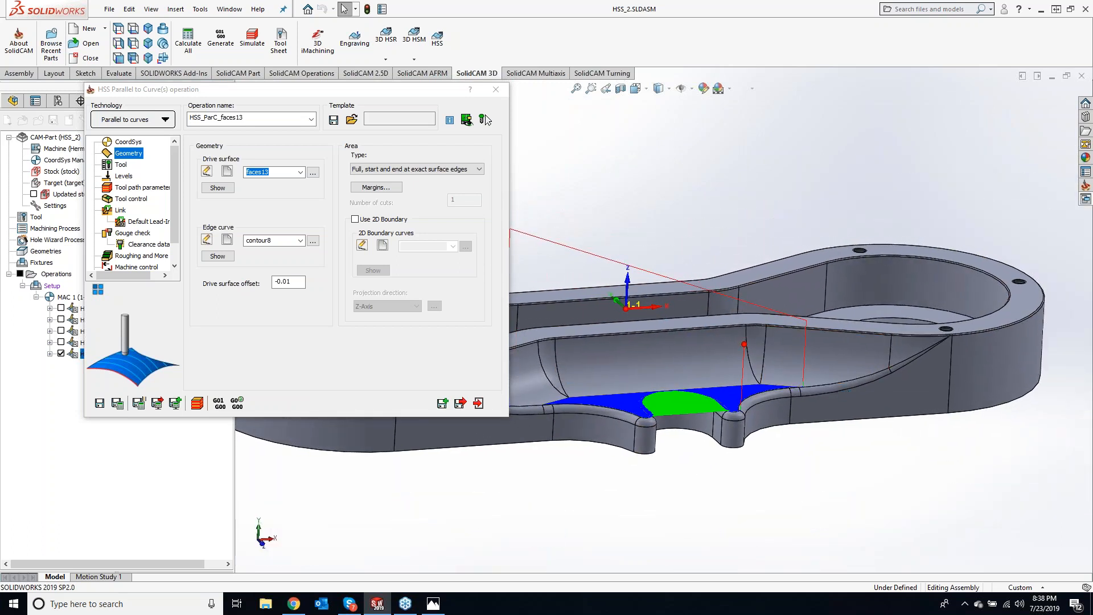
{"action": "left_click", "coordinate": [500, 92]}
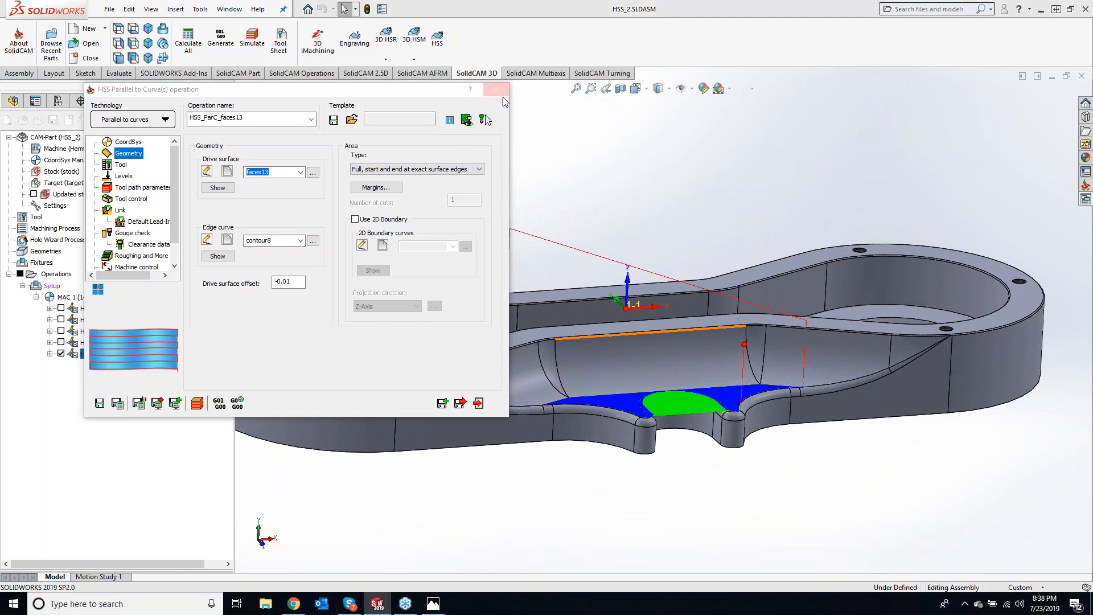
- Select all the connected curved wall faces of the side recess above the two prongs
{"action": "left_click", "coordinate": [486, 385]}
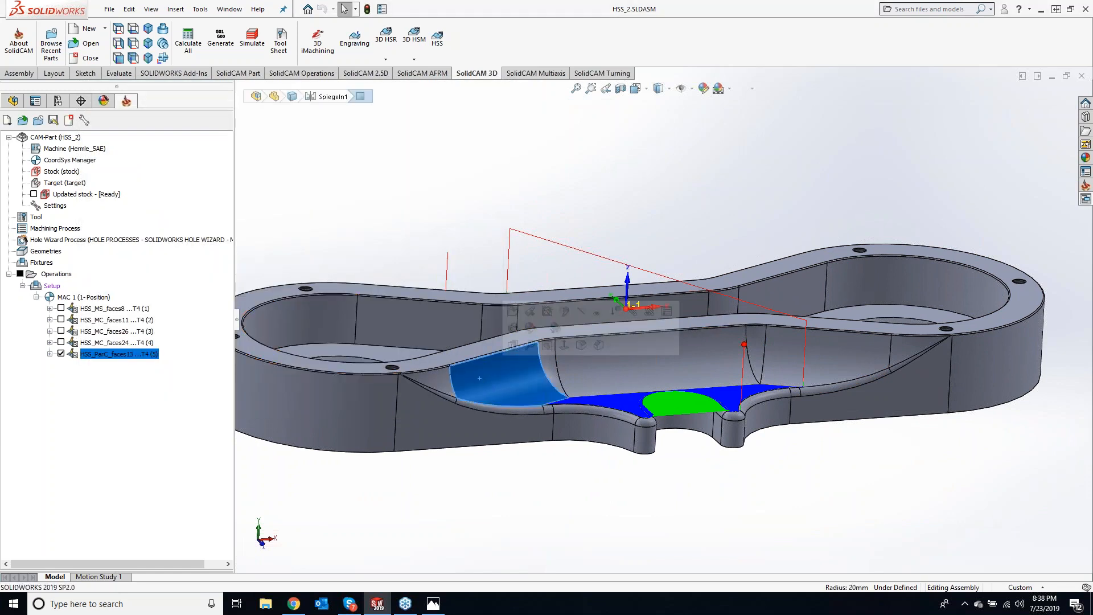
{"action": "left_click", "coordinate": [435, 382]}
{"action": "left_click", "coordinate": [553, 359]}
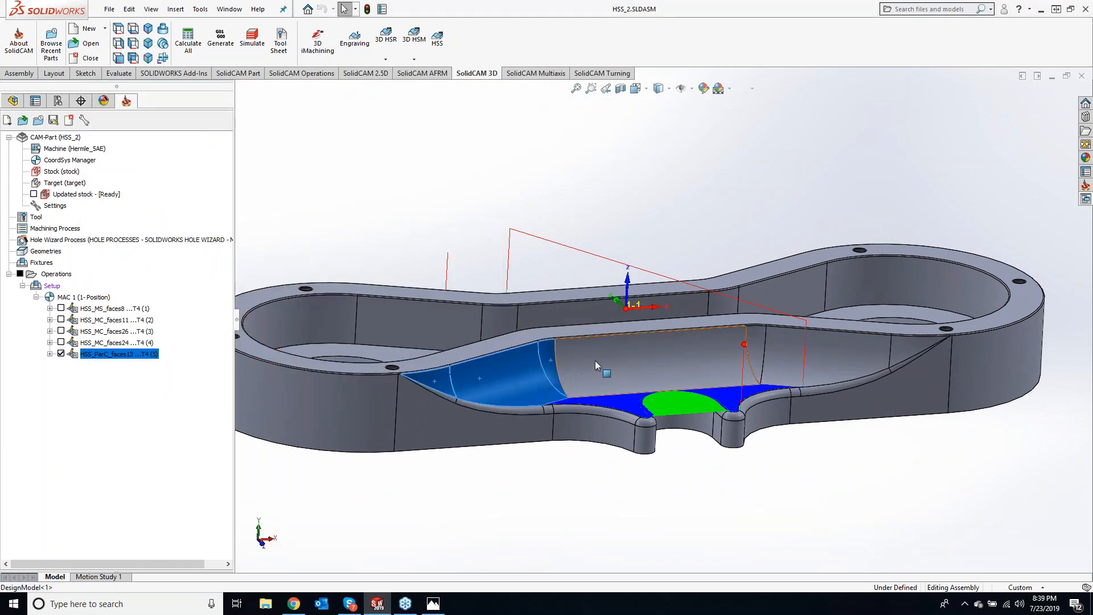
{"action": "left_click", "coordinate": [621, 359]}
{"action": "left_click", "coordinate": [756, 358]}
{"action": "left_click", "coordinate": [825, 357]}
{"action": "left_click", "coordinate": [893, 353]}
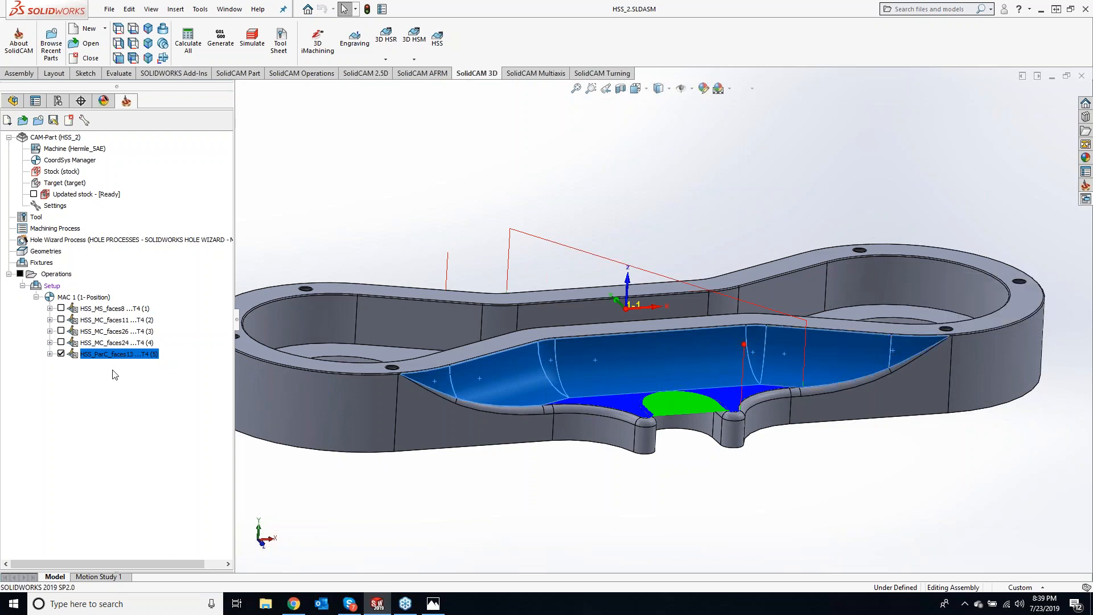
- Show the HSS_MS_faces8 toolpath instead of HSS_ParC_faces13 and open the HSS_MS_faces8 operation for editing
{"action": "left_click", "coordinate": [61, 354]}
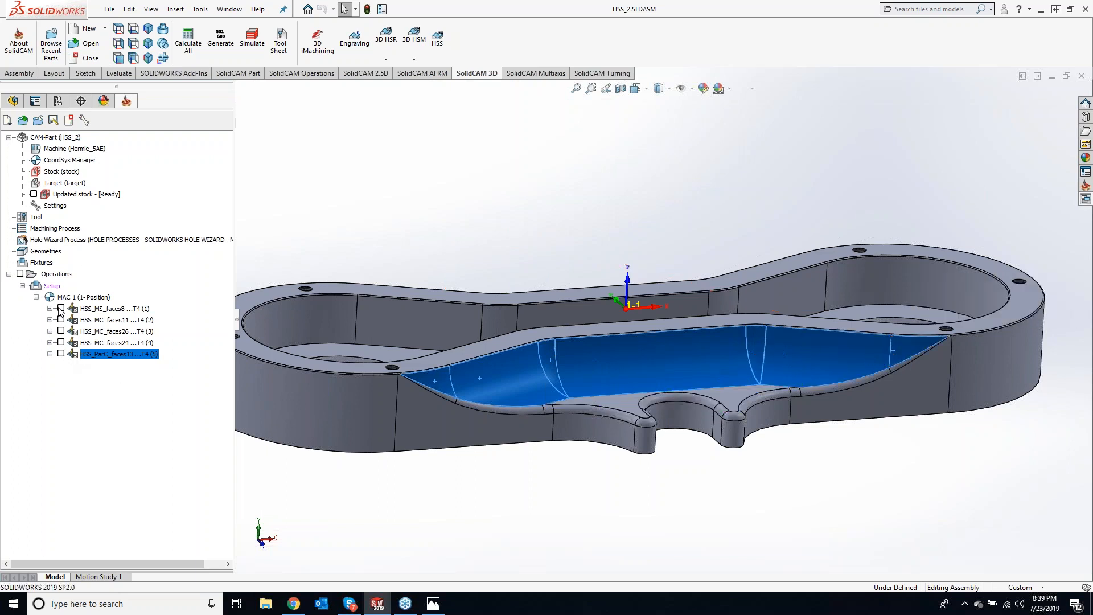
{"action": "left_click", "coordinate": [61, 307]}
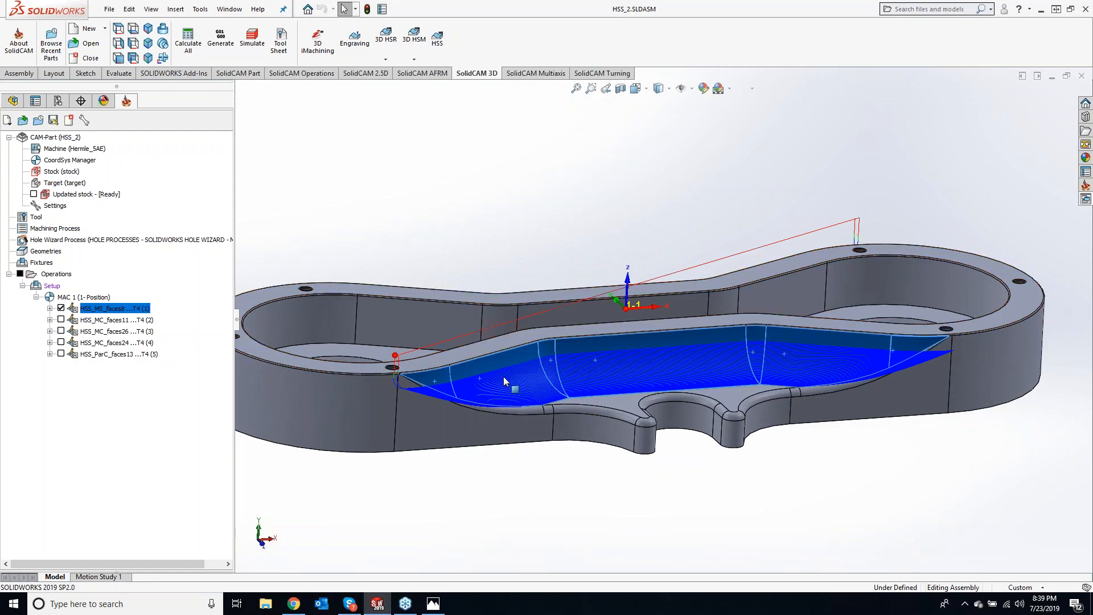
{"action": "left_click", "coordinate": [577, 512]}
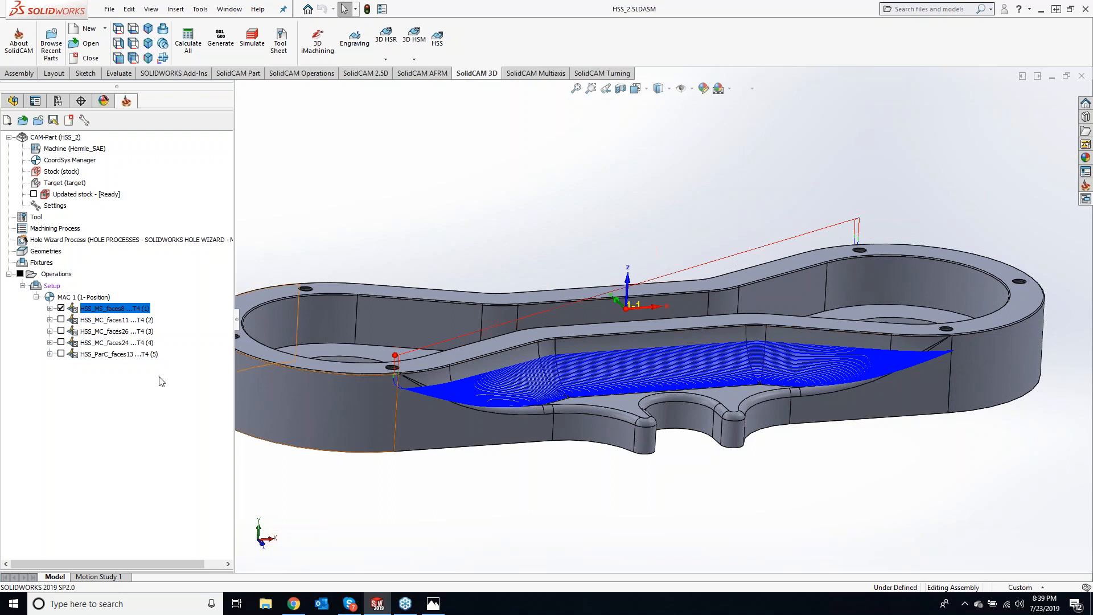
{"action": "double_click", "coordinate": [119, 311]}
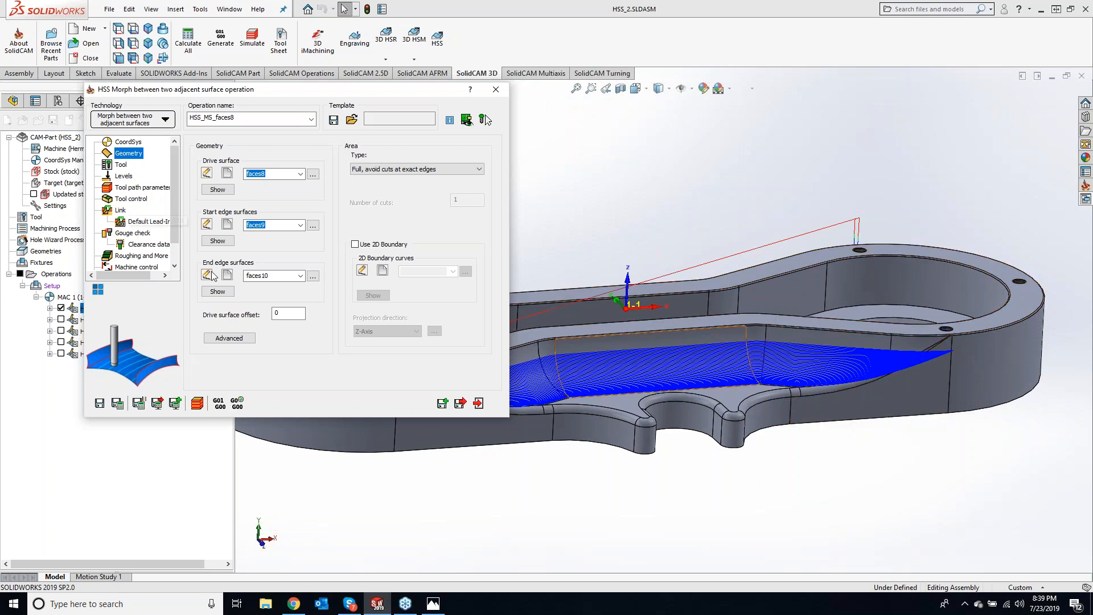
- Show the start edge surfaces faces9 and the end edge surfaces faces10 on the model, one after the other
{"action": "left_click", "coordinate": [217, 241]}
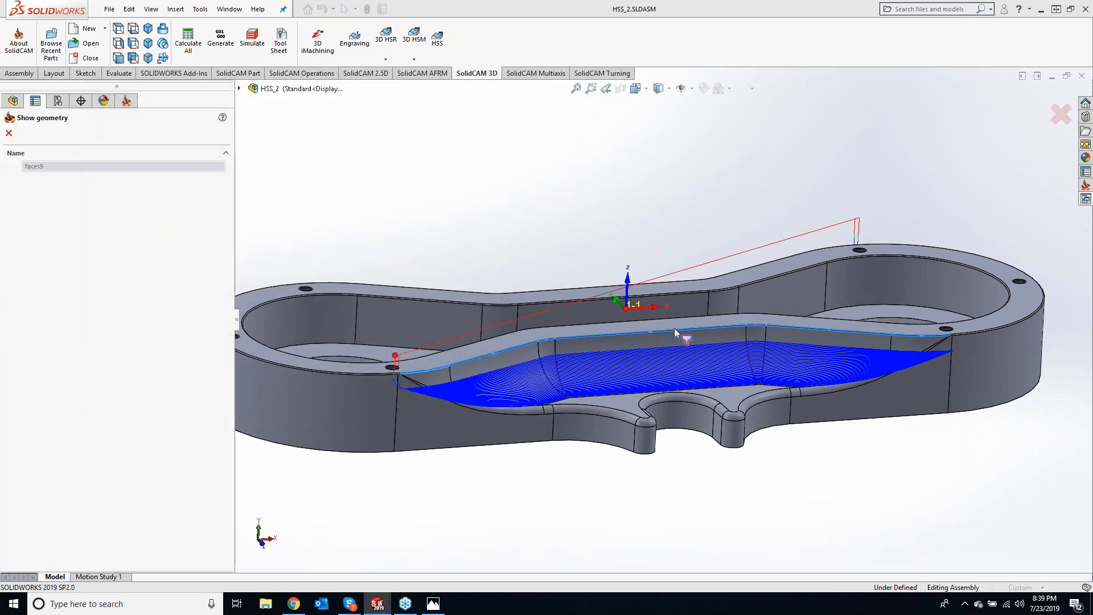
{"action": "left_click", "coordinate": [9, 132]}
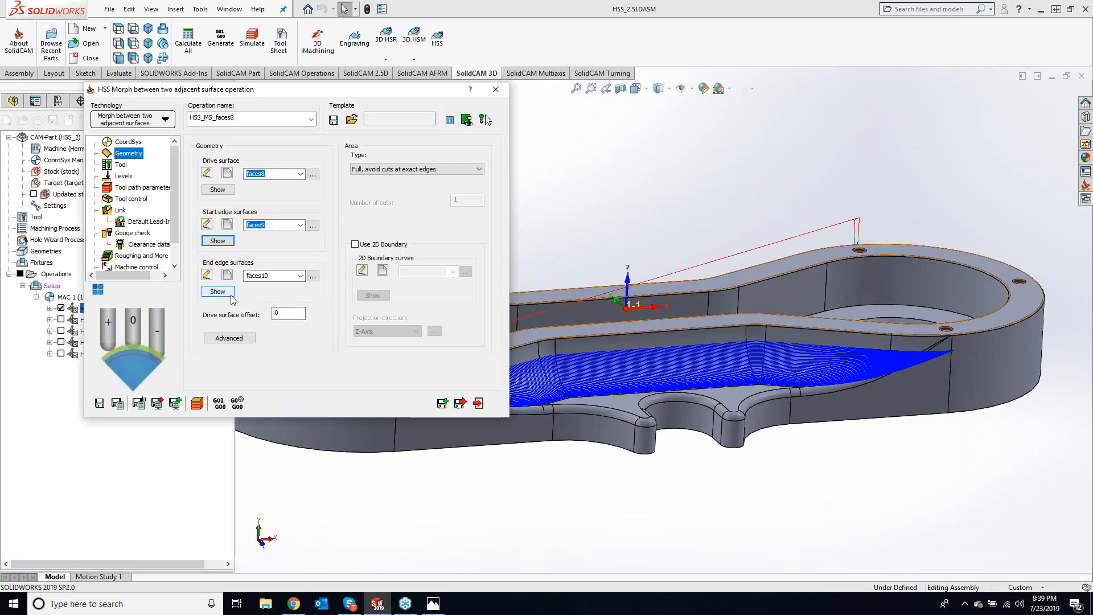
{"action": "left_click", "coordinate": [227, 293]}
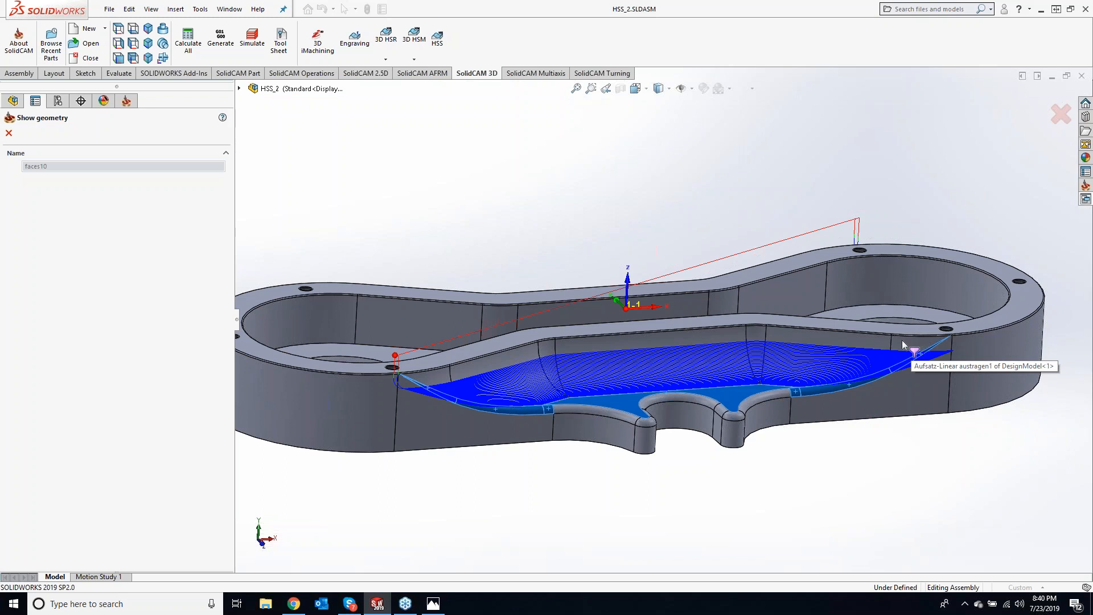
{"action": "scroll", "coordinate": [893, 337], "scroll_direction": "down", "scroll_amount": 2}
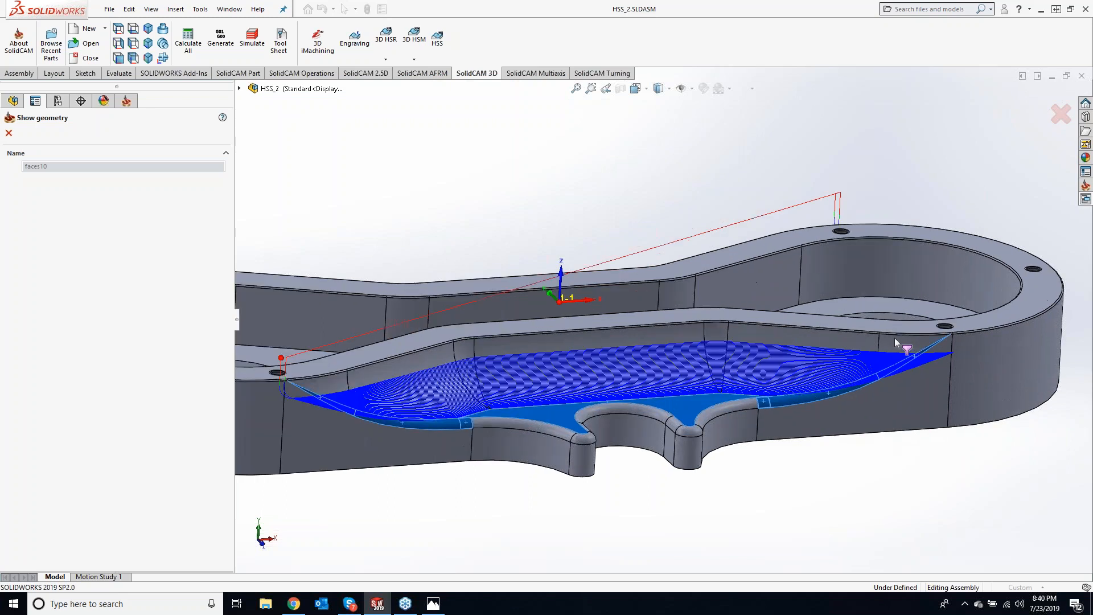
{"action": "left_click", "coordinate": [8, 133]}
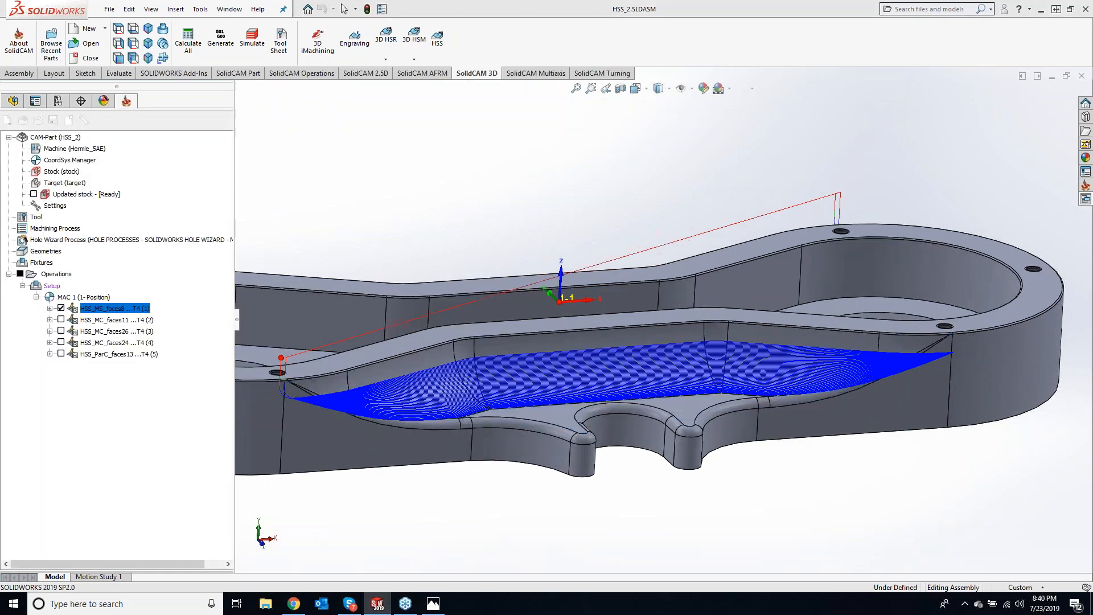
- Show the face directions of drive surface faces8 and add the narrow fillet face along the recess's upper edge to it
{"action": "left_click", "coordinate": [207, 174]}
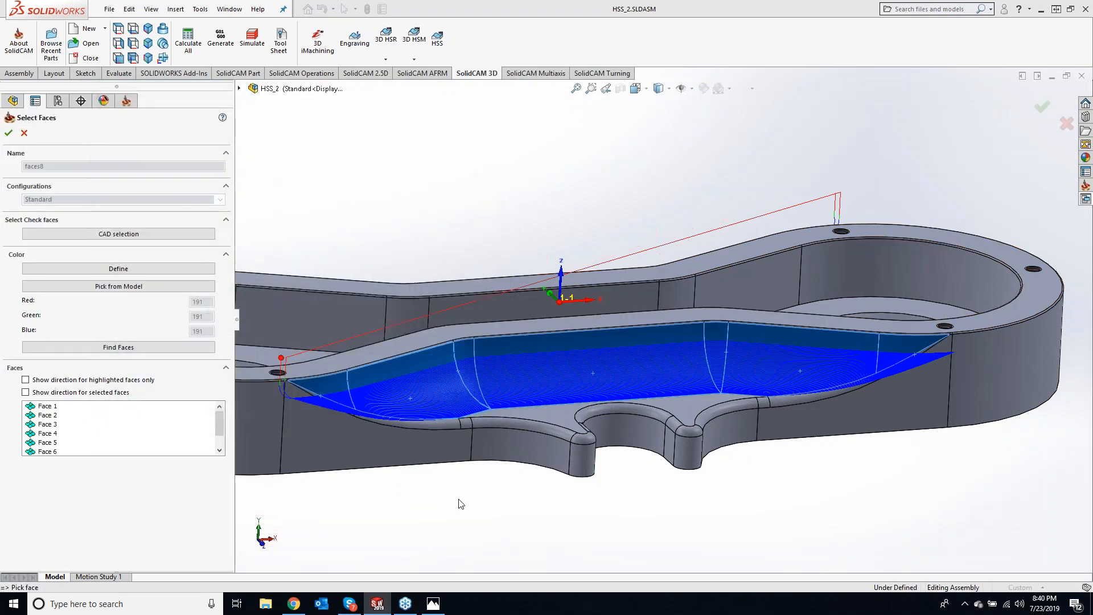
{"action": "left_click", "coordinate": [24, 132]}
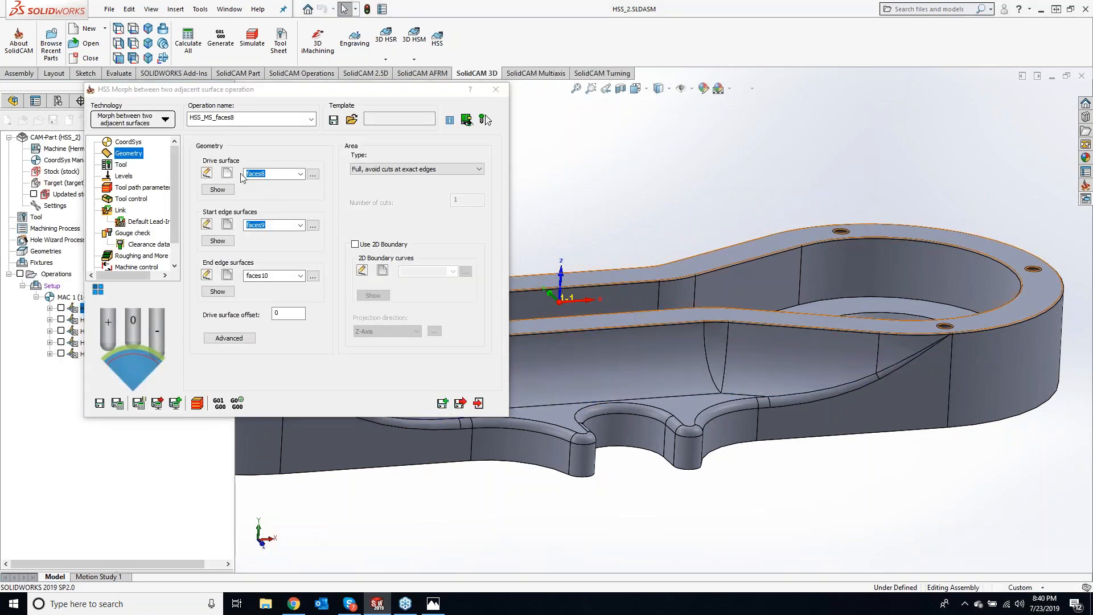
{"action": "left_click", "coordinate": [206, 173]}
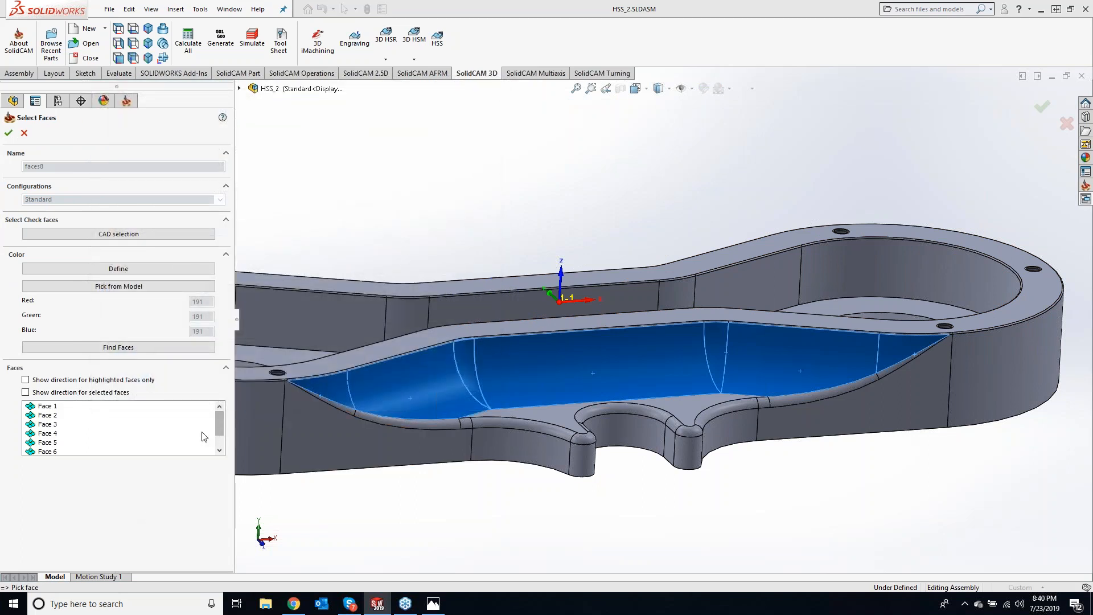
{"action": "left_click", "coordinate": [26, 392]}
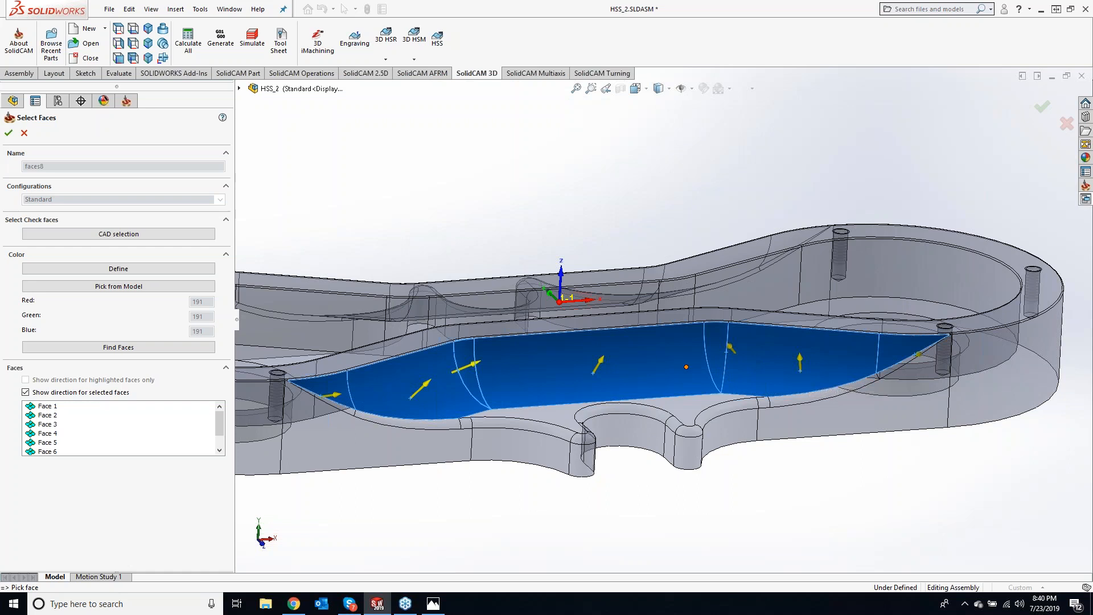
{"action": "scroll", "coordinate": [872, 333], "scroll_direction": "up", "scroll_amount": 6}
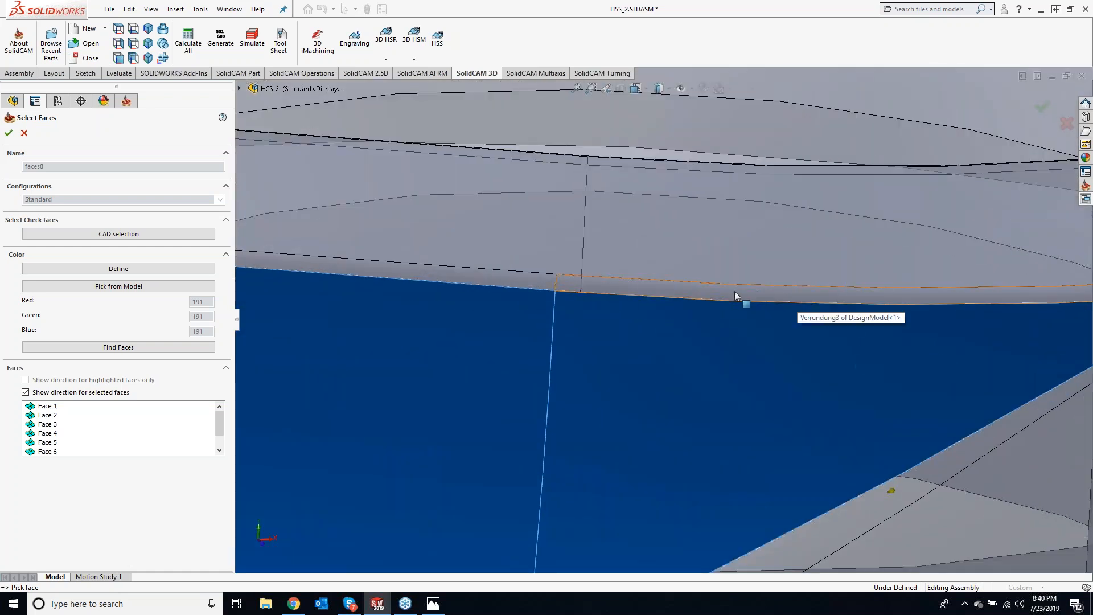
{"action": "left_click", "coordinate": [709, 292]}
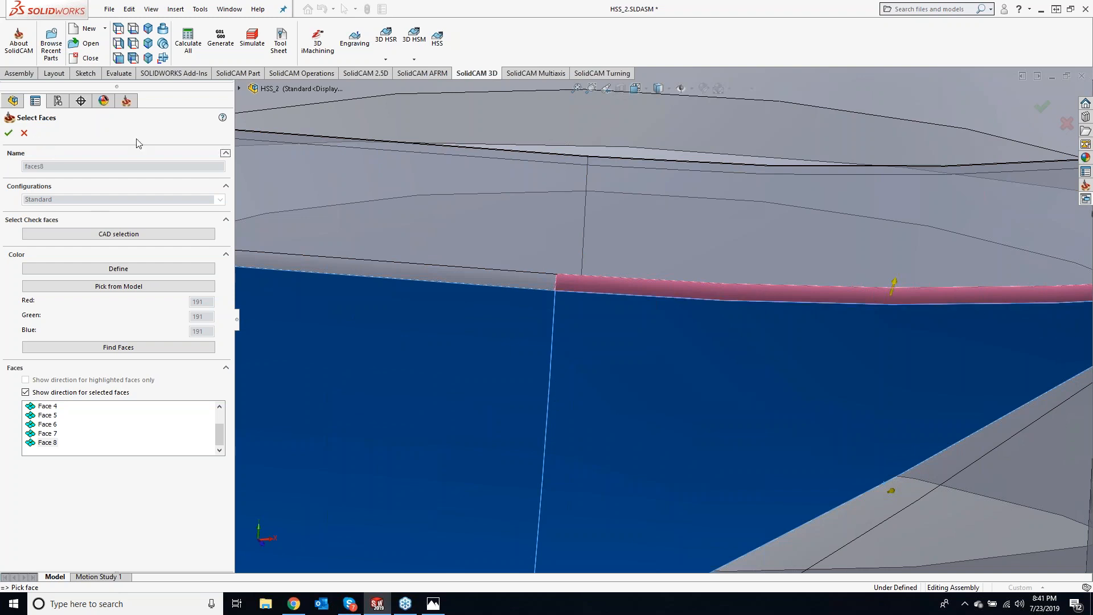
{"action": "left_click", "coordinate": [9, 133]}
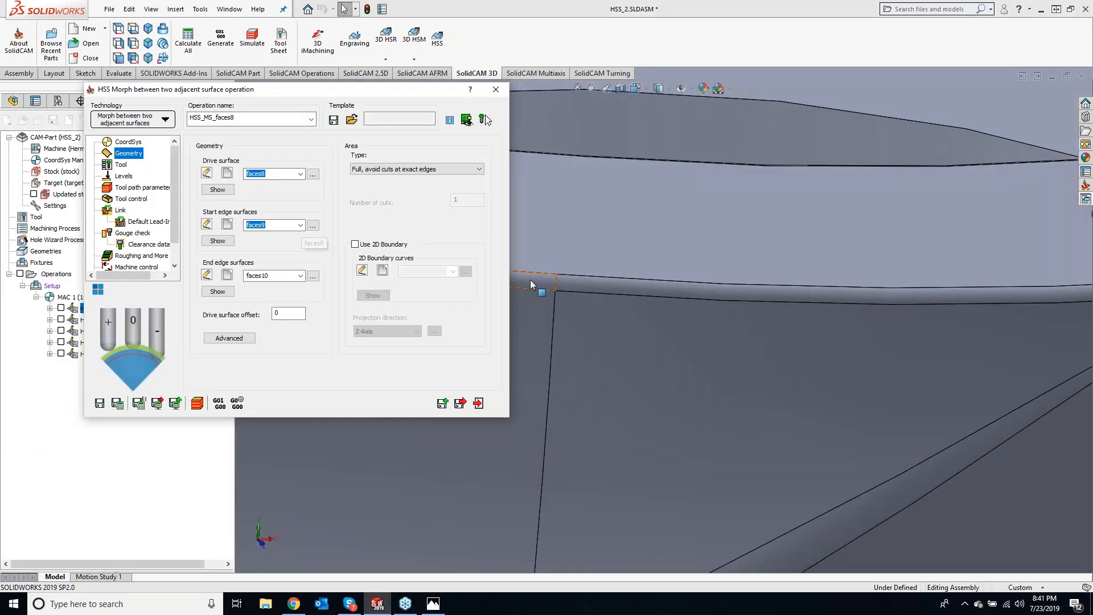
- View the whole part from above, highlight the inner pocket floor and the flat faces at the prongs, and clear the selection
{"action": "scroll", "coordinate": [530, 279], "scroll_direction": "up", "scroll_amount": 15}
{"action": "scroll", "coordinate": [518, 326], "scroll_direction": "down", "scroll_amount": 2}
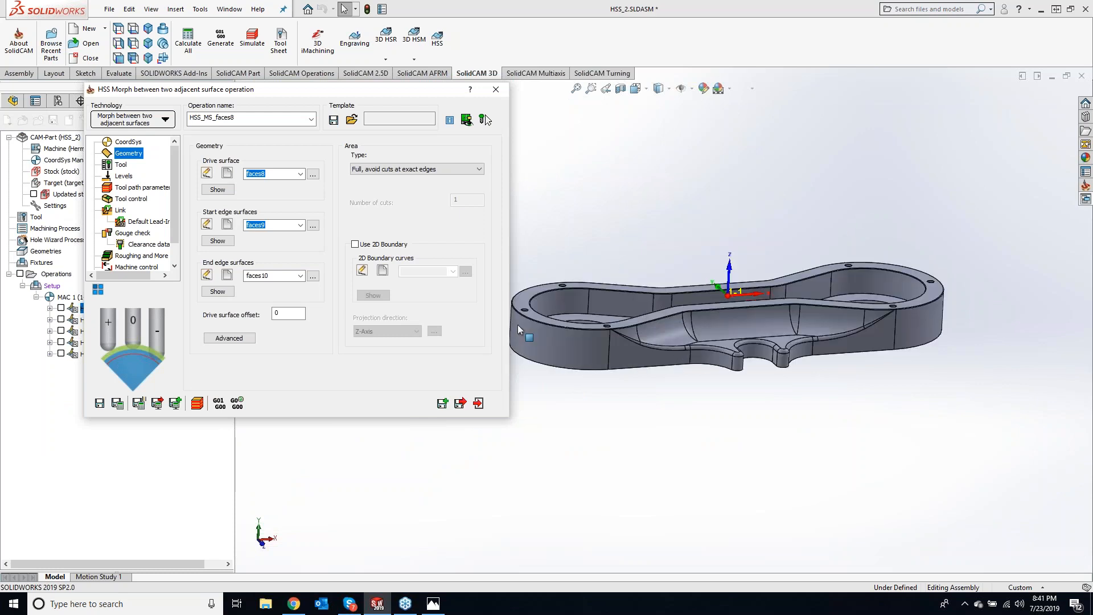
{"action": "middle_click_drag", "start_coordinate": [518, 324], "coordinate": [535, 387]}
{"action": "middle_click_drag", "start_coordinate": [744, 415], "coordinate": [754, 393]}
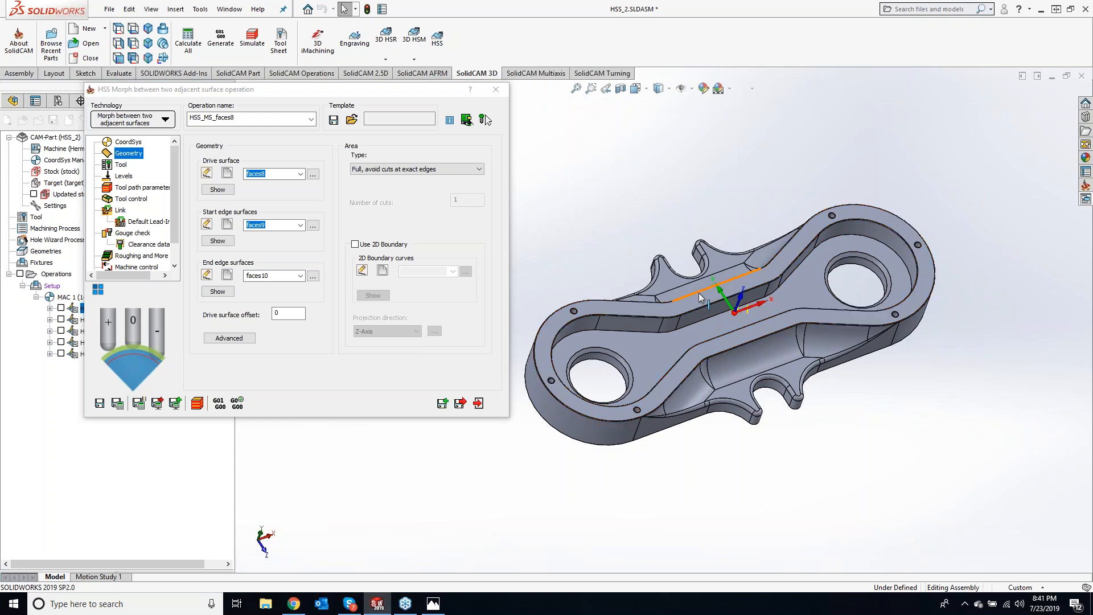
{"action": "left_click", "coordinate": [642, 354]}
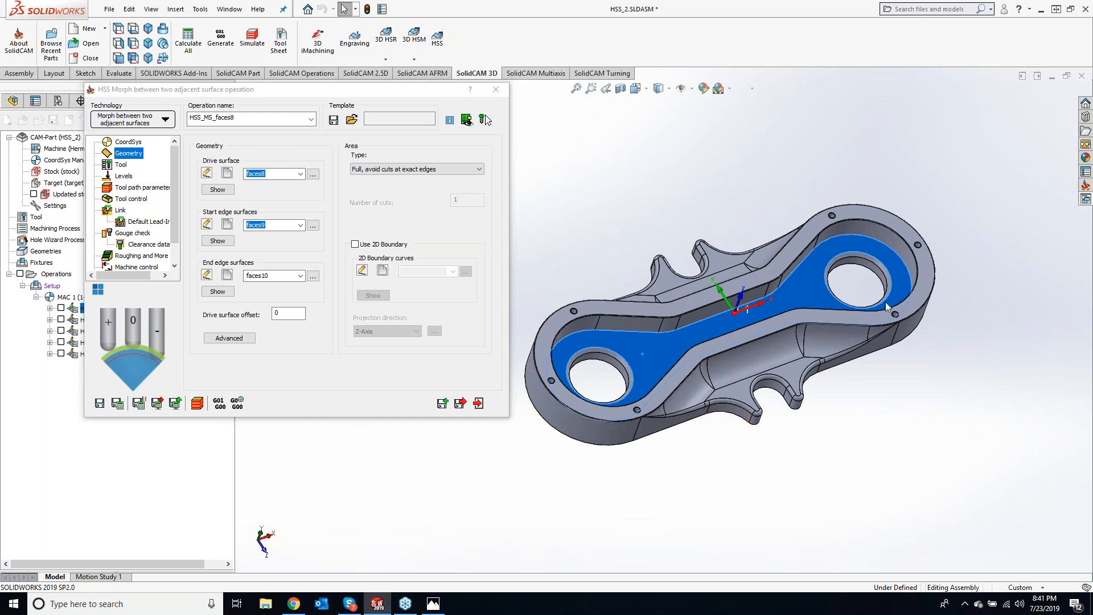
{"action": "left_click", "coordinate": [791, 375]}
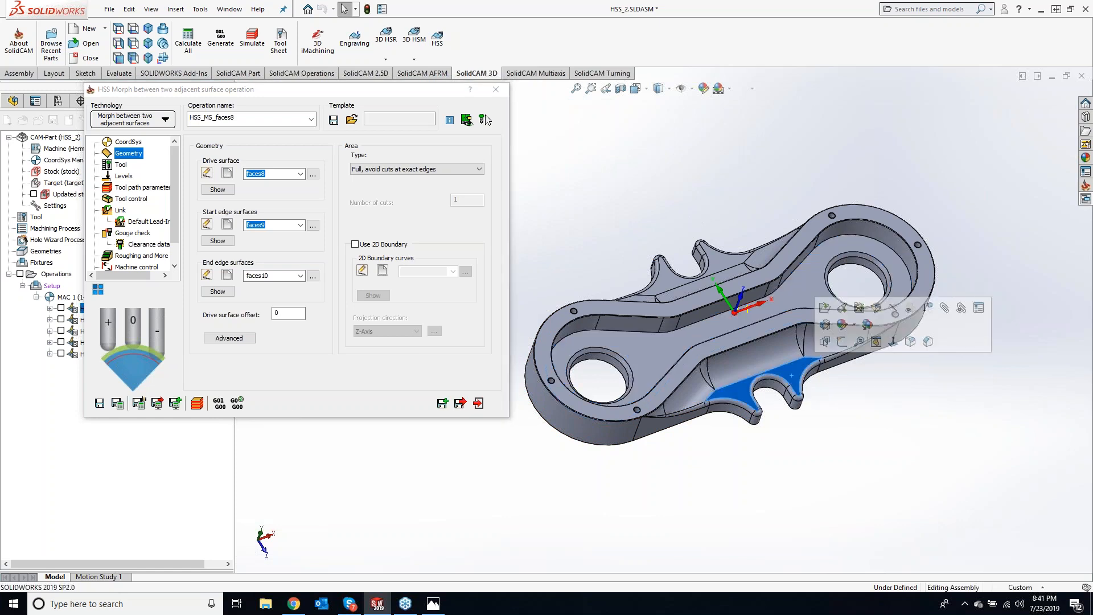
{"action": "left_click", "coordinate": [720, 260]}
{"action": "left_click", "coordinate": [913, 439]}
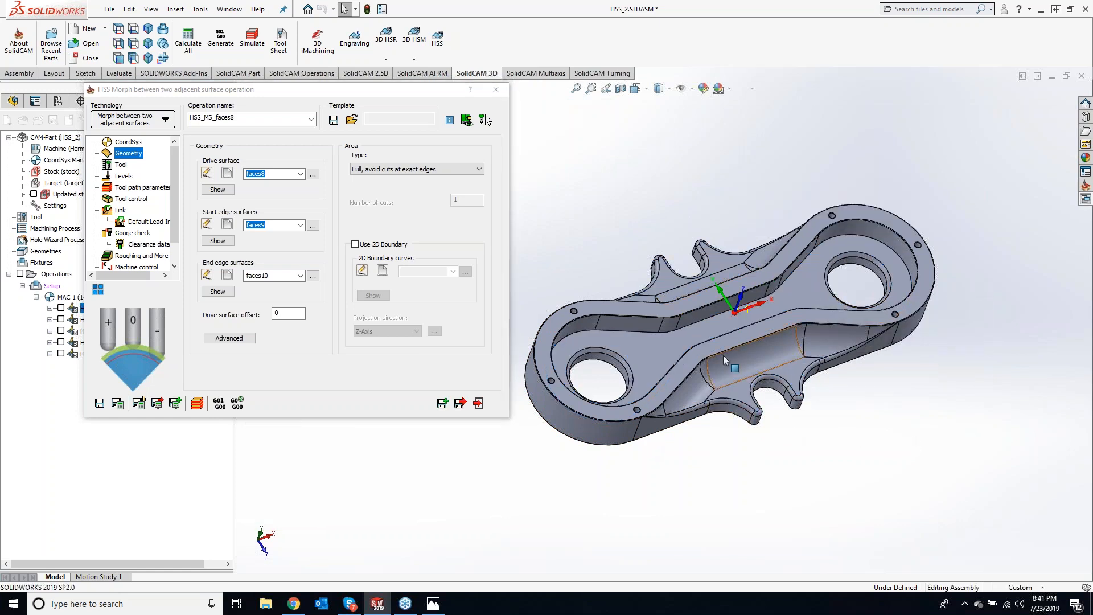
- Examine the small fillet along the inner pocket wall and show the HSS_MS_faces8 toolpath on the side recesses
{"action": "scroll", "coordinate": [723, 355], "scroll_direction": "down", "scroll_amount": 3}
{"action": "scroll", "coordinate": [722, 289], "scroll_direction": "down", "scroll_amount": 2}
{"action": "scroll", "coordinate": [712, 274], "scroll_direction": "down", "scroll_amount": 2}
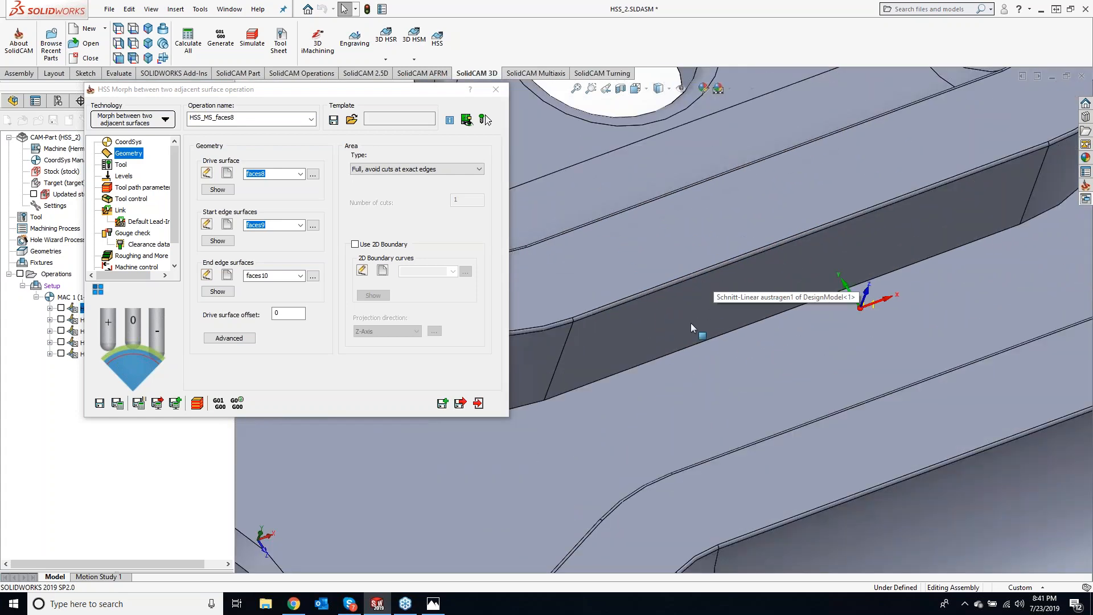
{"action": "scroll", "coordinate": [661, 288], "scroll_direction": "down", "scroll_amount": 2}
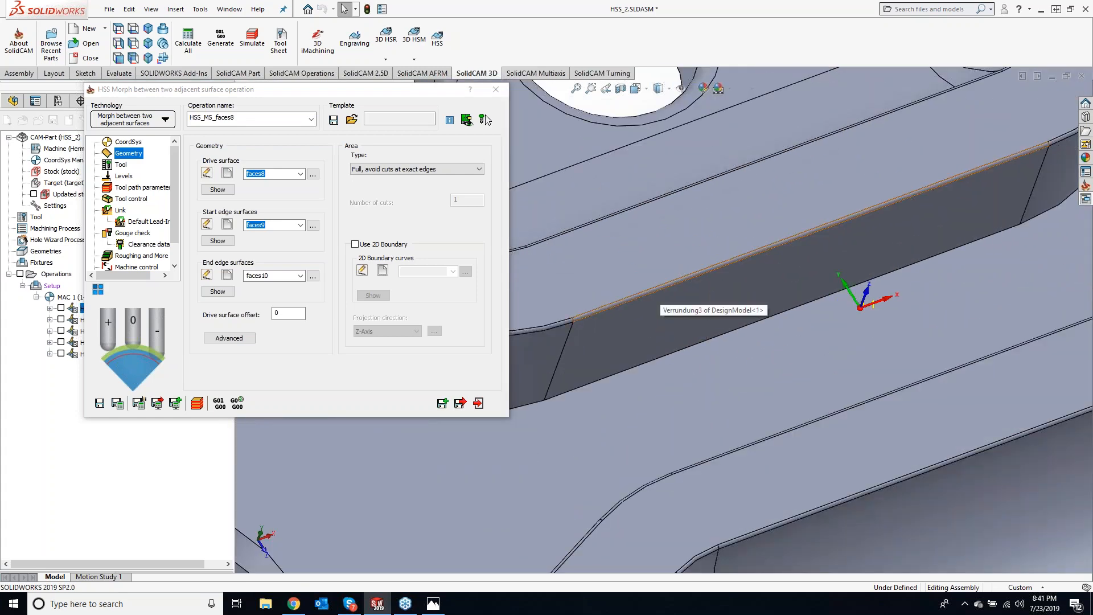
{"action": "scroll", "coordinate": [830, 257], "scroll_direction": "up", "scroll_amount": 4}
{"action": "scroll", "coordinate": [934, 162], "scroll_direction": "up", "scroll_amount": 3}
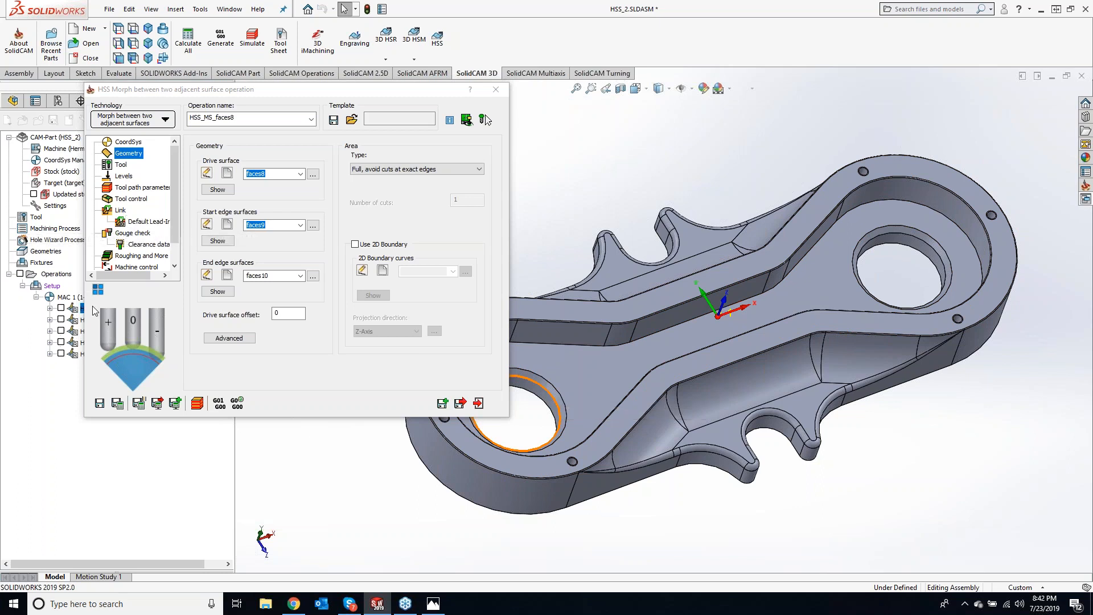
{"action": "left_click", "coordinate": [61, 307]}
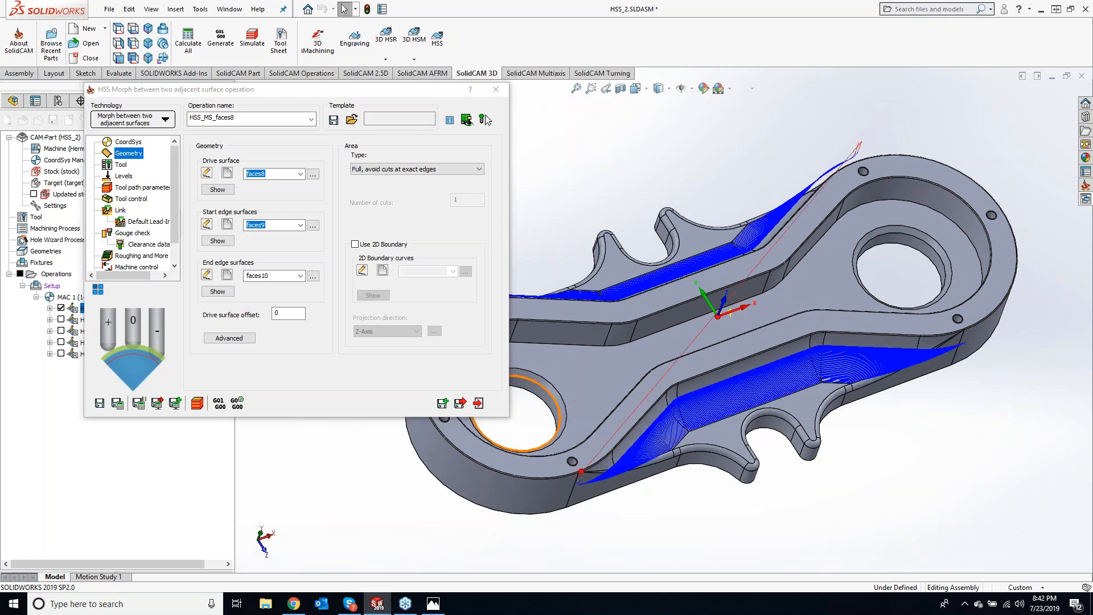
- Hide the HSS_MS_faces8 toolpath and show the HSS_MC_faces11, HSS_MC_faces26 and HSS_MC_faces24 toolpaths one at a time
{"action": "left_click", "coordinate": [61, 307]}
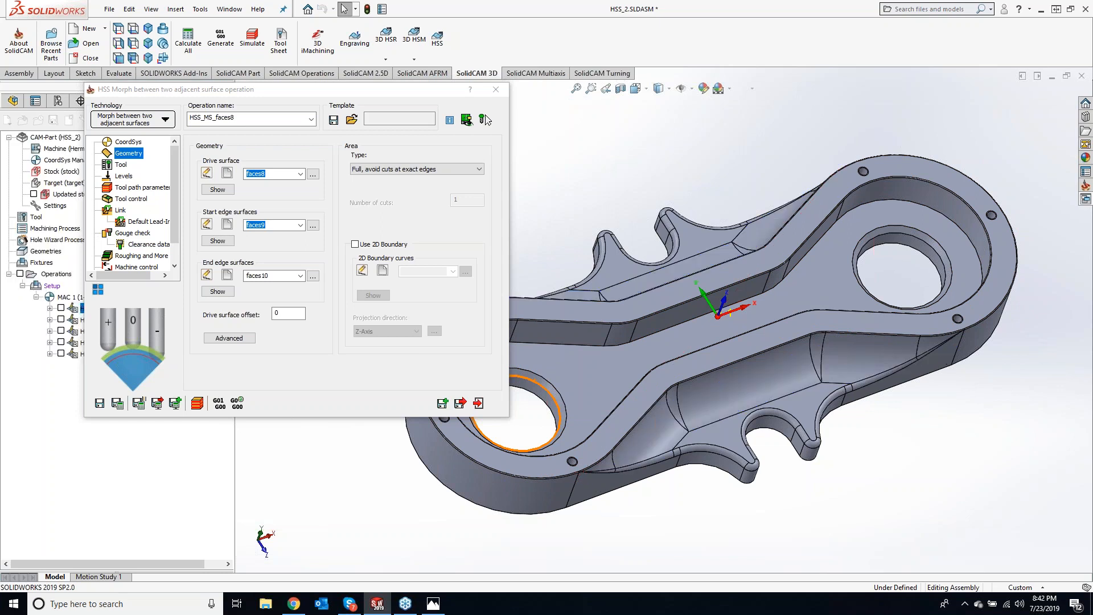
{"action": "left_click", "coordinate": [61, 319]}
{"action": "left_click", "coordinate": [61, 319]}
{"action": "left_click", "coordinate": [61, 330]}
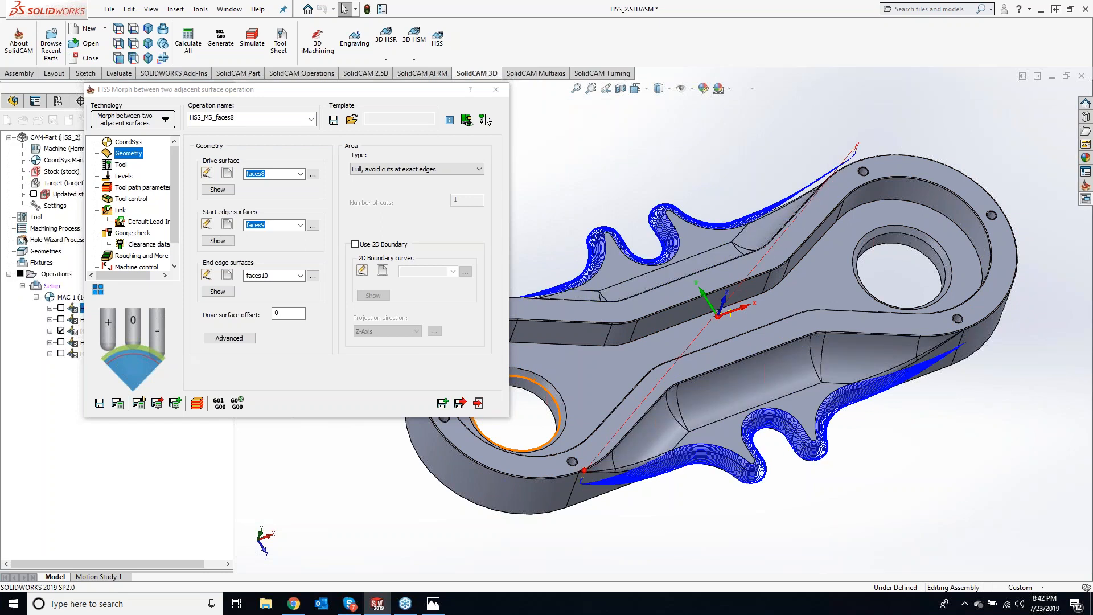
{"action": "left_click", "coordinate": [61, 330]}
{"action": "left_click", "coordinate": [61, 341]}
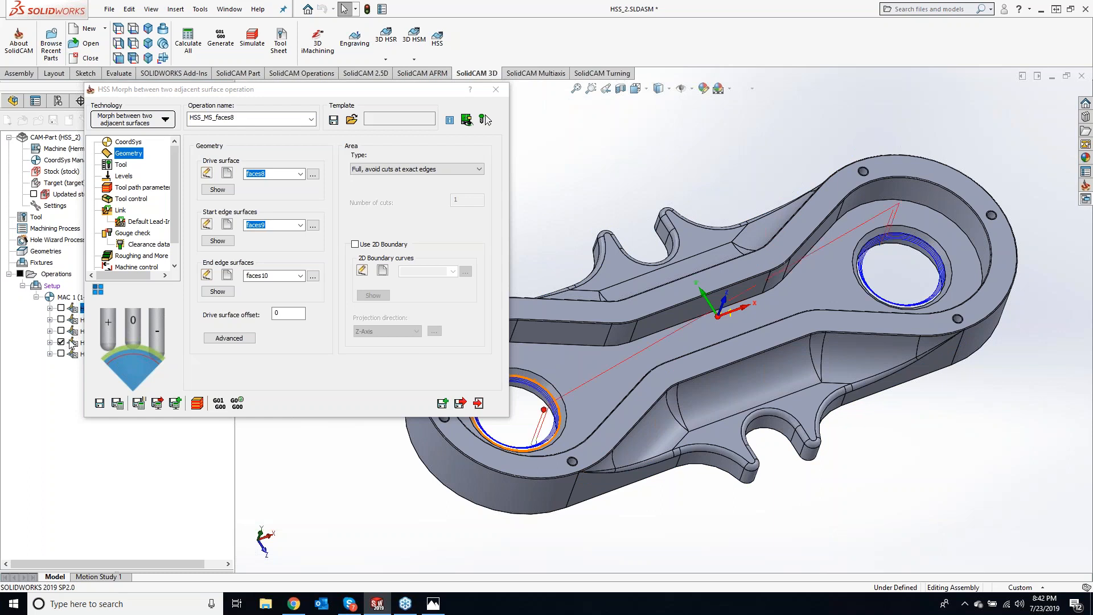
- Open the HSS_MC_faces24 operation and review its surface quality and sorting parameters
{"action": "double_click", "coordinate": [76, 343]}
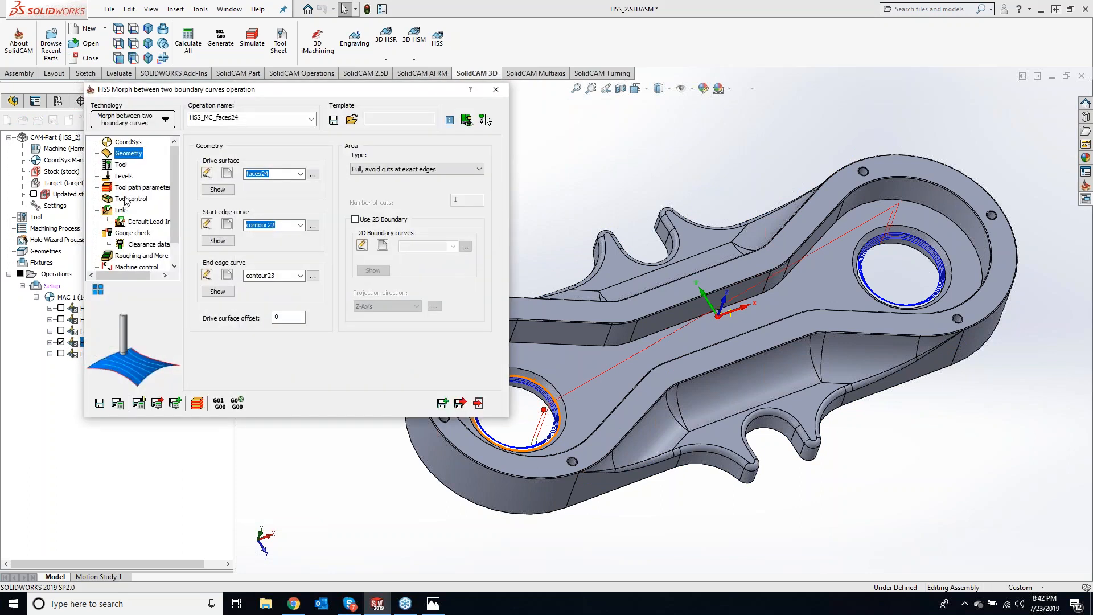
{"action": "left_click", "coordinate": [127, 189]}
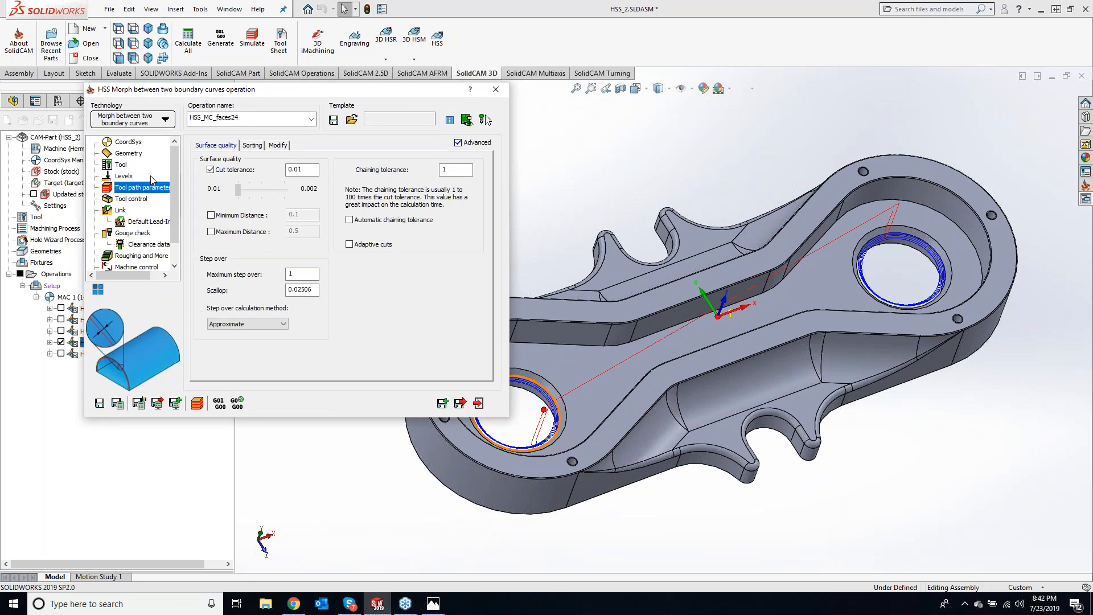
{"action": "left_click", "coordinate": [253, 146]}
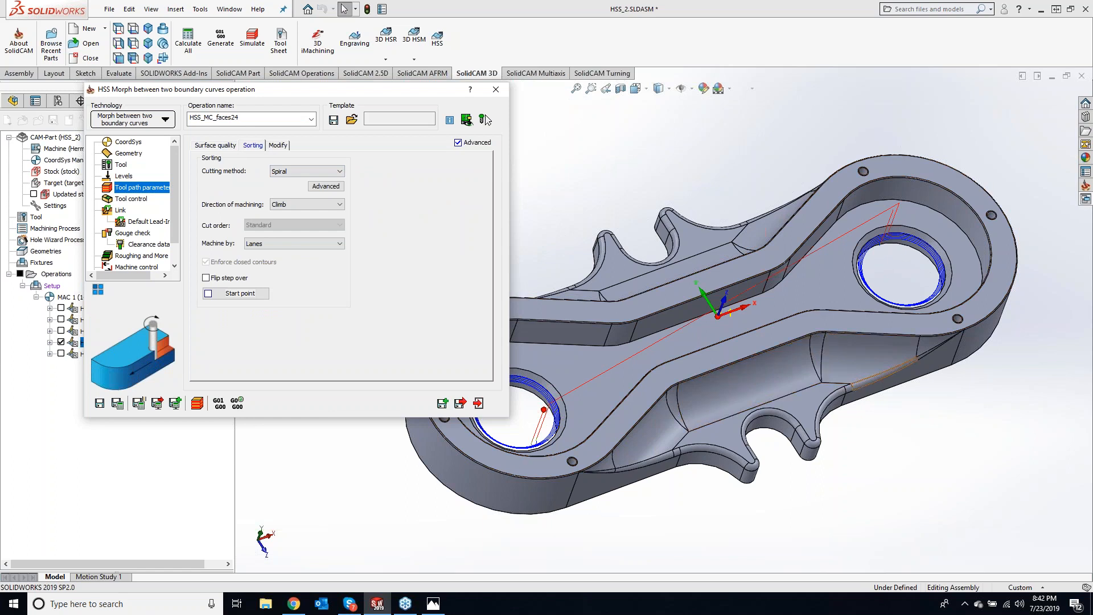
- Examine the toolpath in the bore, highlight the narrow ring face around the bore's upper edge, and close the operation
{"action": "scroll", "coordinate": [967, 339], "scroll_direction": "down", "scroll_amount": 5}
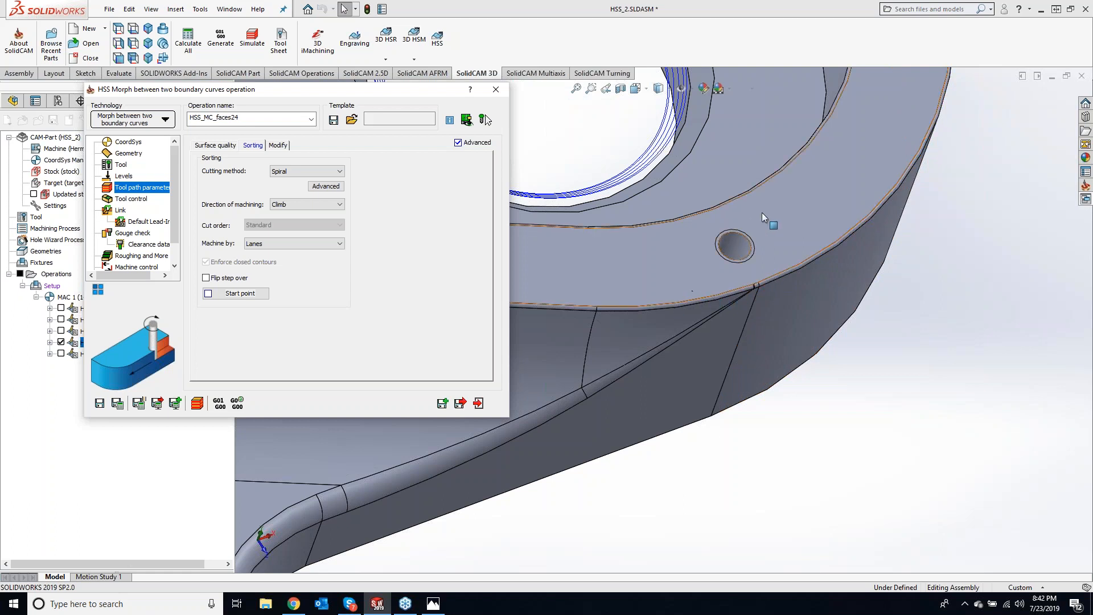
{"action": "scroll", "coordinate": [740, 194], "scroll_direction": "up", "scroll_amount": 5}
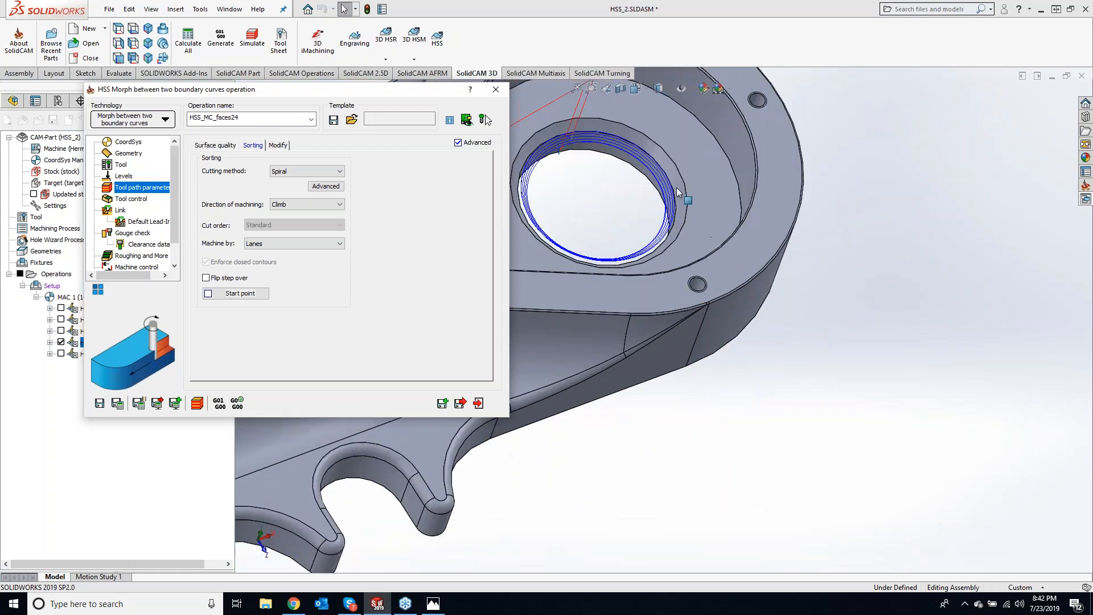
{"action": "left_click", "coordinate": [642, 148]}
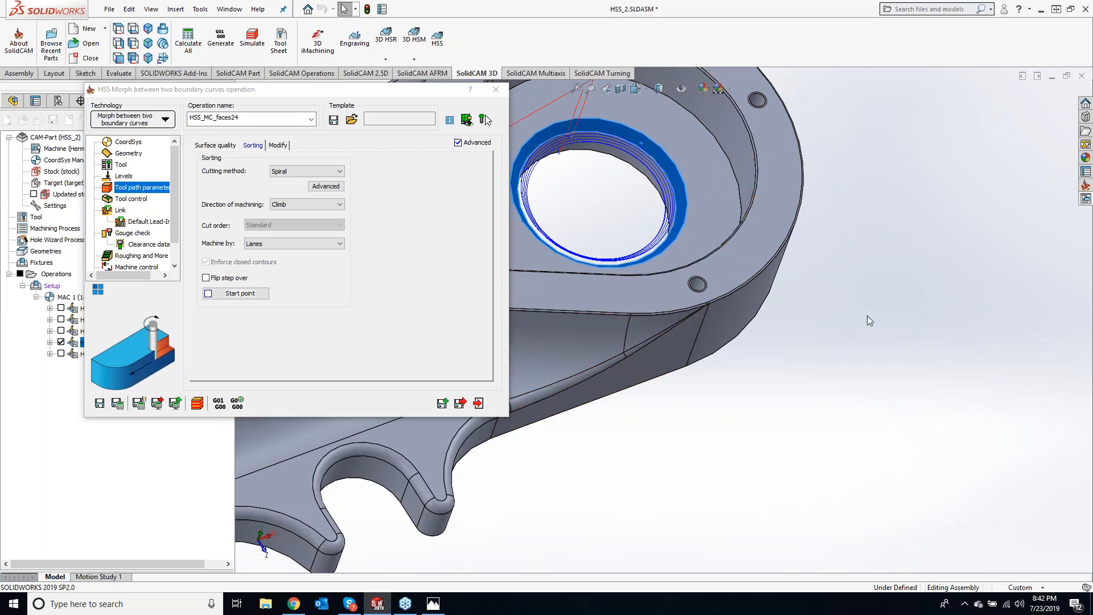
{"action": "left_click", "coordinate": [431, 87]}
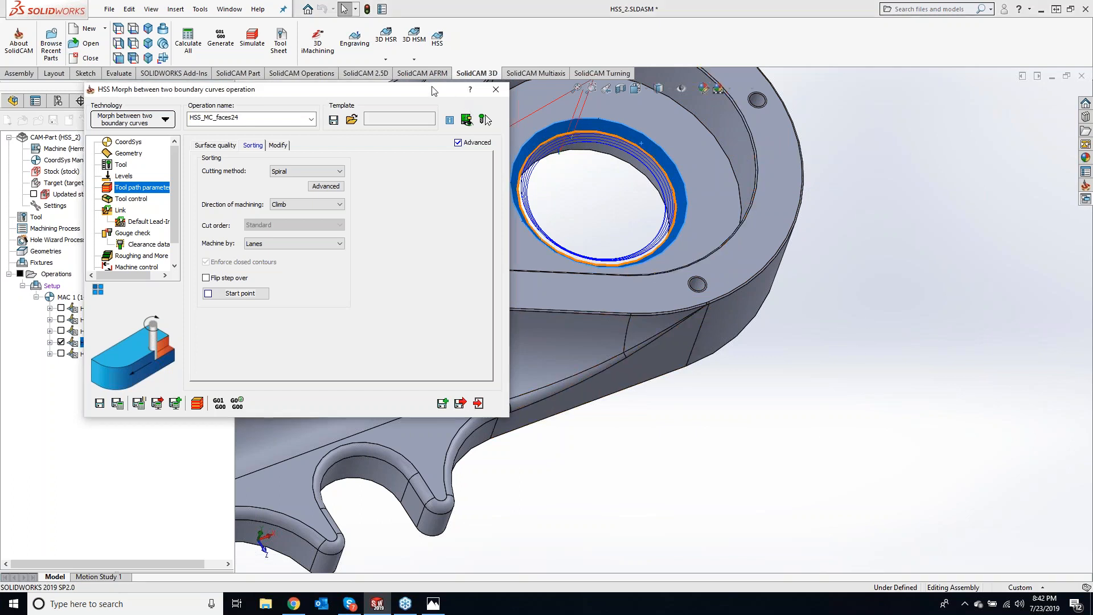
{"action": "left_click", "coordinate": [496, 90]}
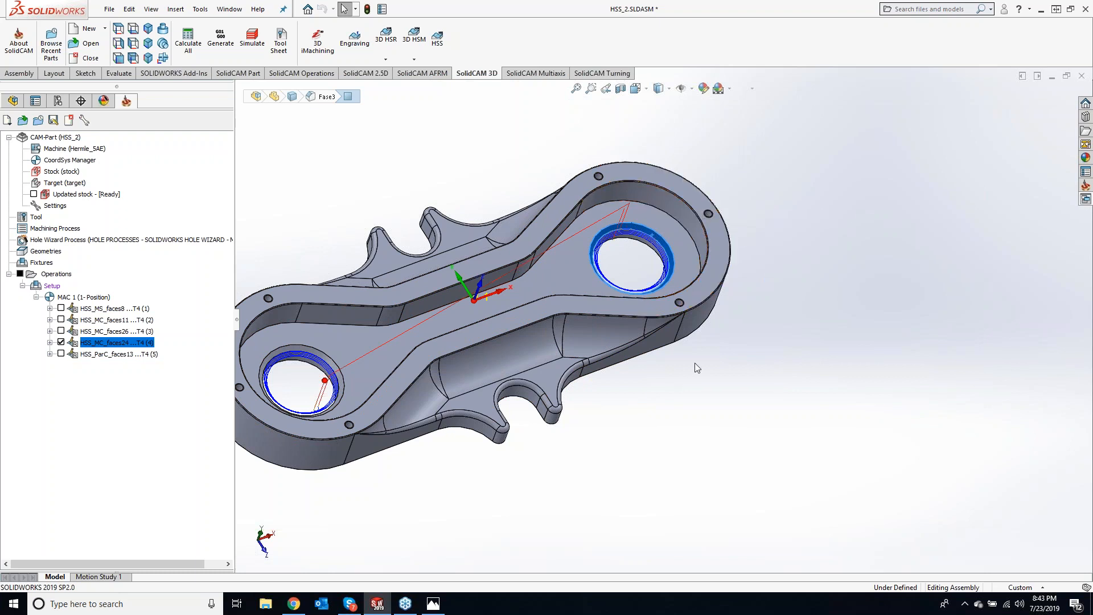
- Highlight the faces of the side recess one after another and hide the HSS_MC_faces24 toolpath
{"action": "left_click", "coordinate": [605, 357]}
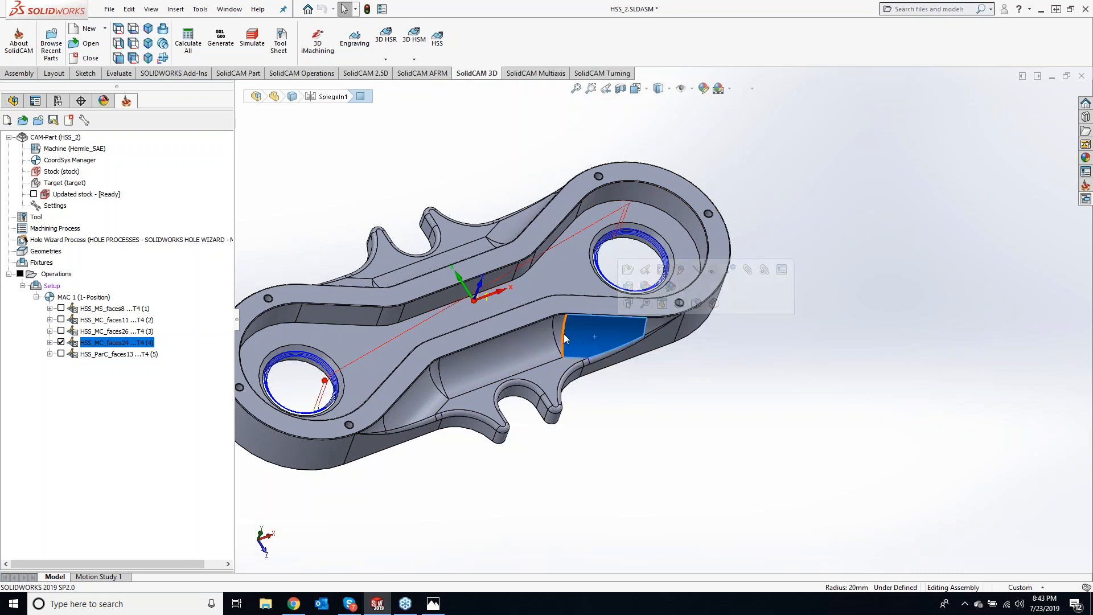
{"action": "left_click", "coordinate": [529, 350]}
{"action": "left_click", "coordinate": [422, 404]}
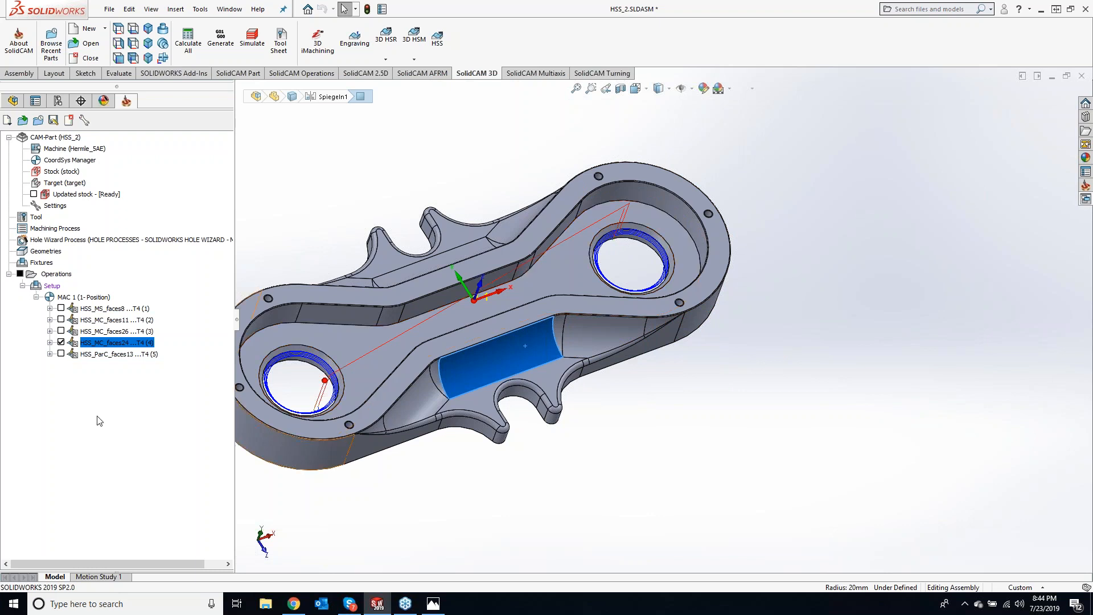
{"action": "left_click", "coordinate": [61, 342]}
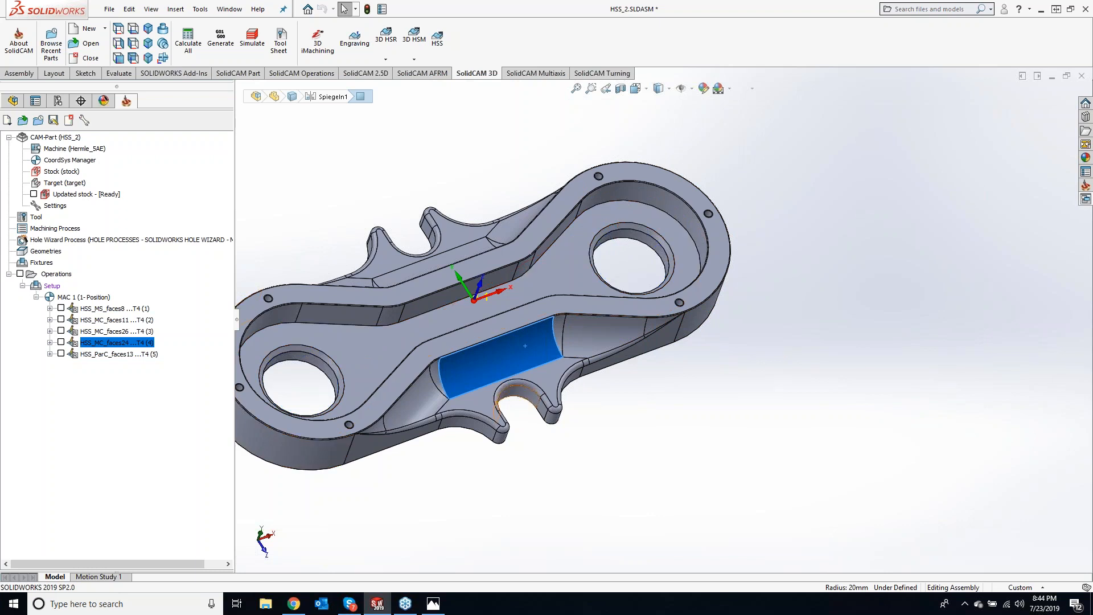
- Add an HSM Spiral machining operation after HSS_ParC_faces13 and assign it tool 4, the 10 mm ball nose mill
{"action": "left_click", "coordinate": [121, 354]}
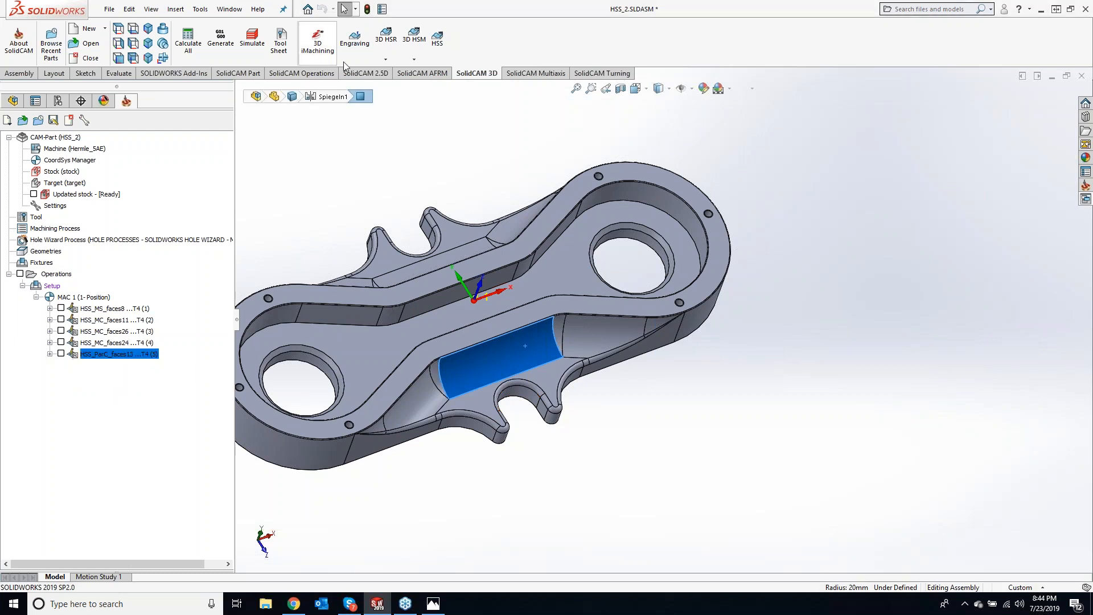
{"action": "left_click", "coordinate": [415, 60]}
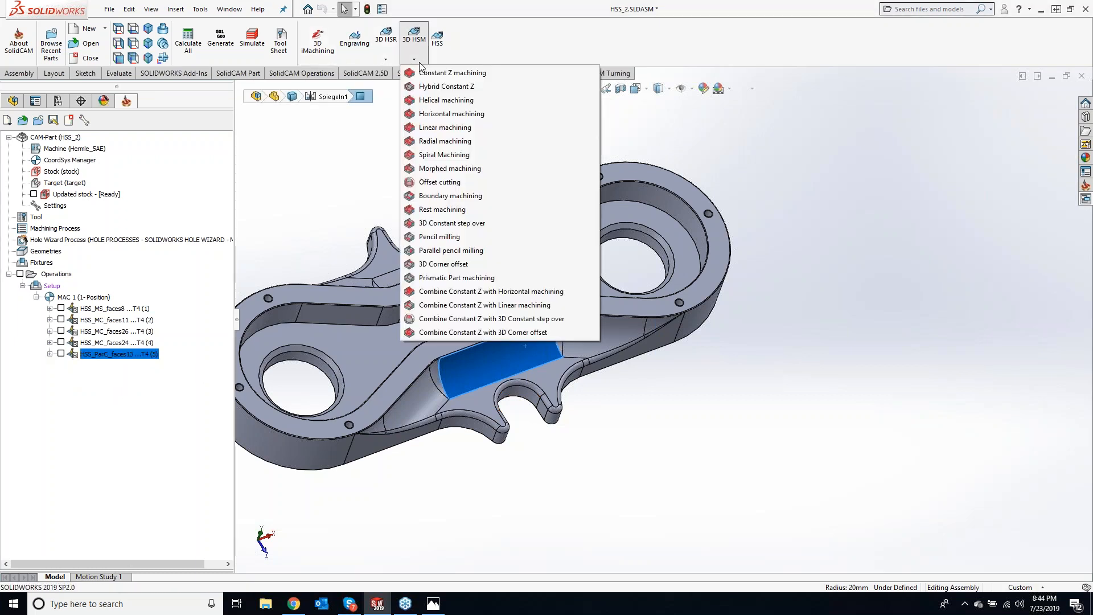
{"action": "left_click", "coordinate": [455, 155]}
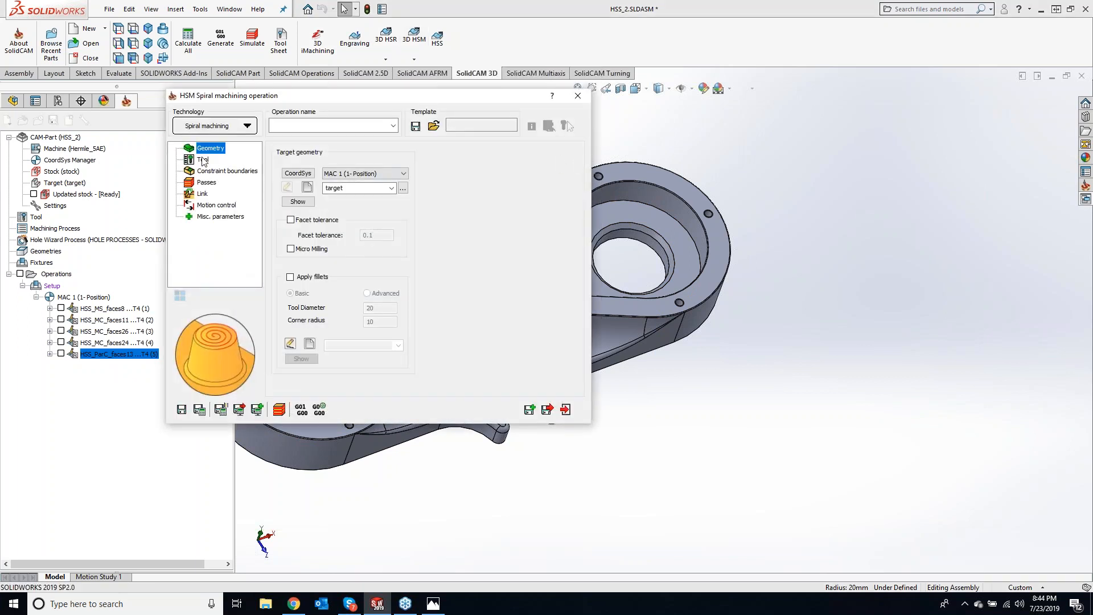
{"action": "left_click", "coordinate": [202, 160]}
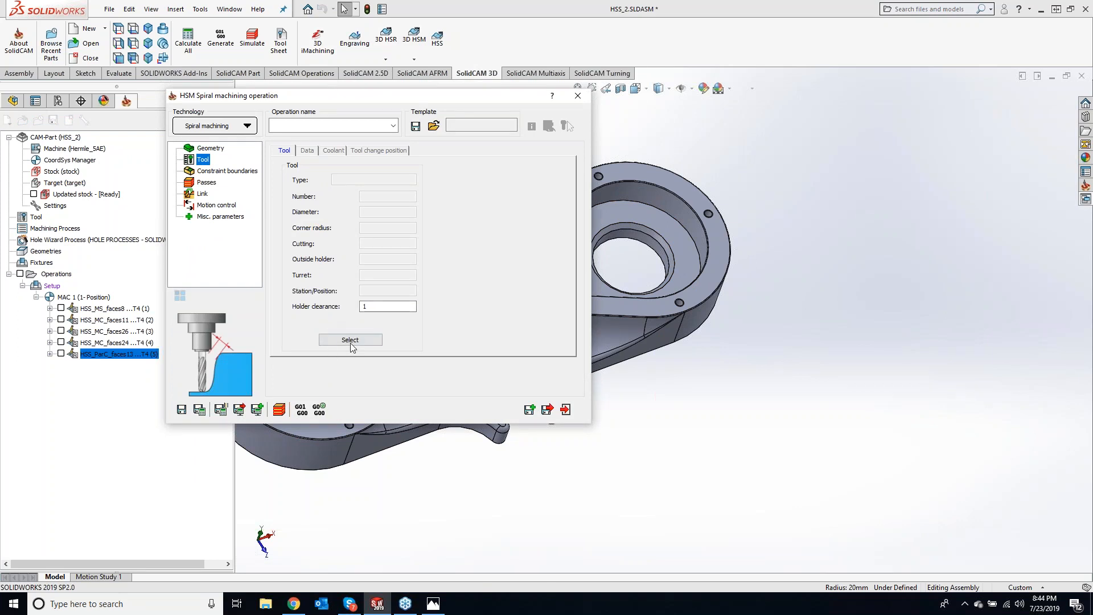
{"action": "left_click", "coordinate": [350, 339]}
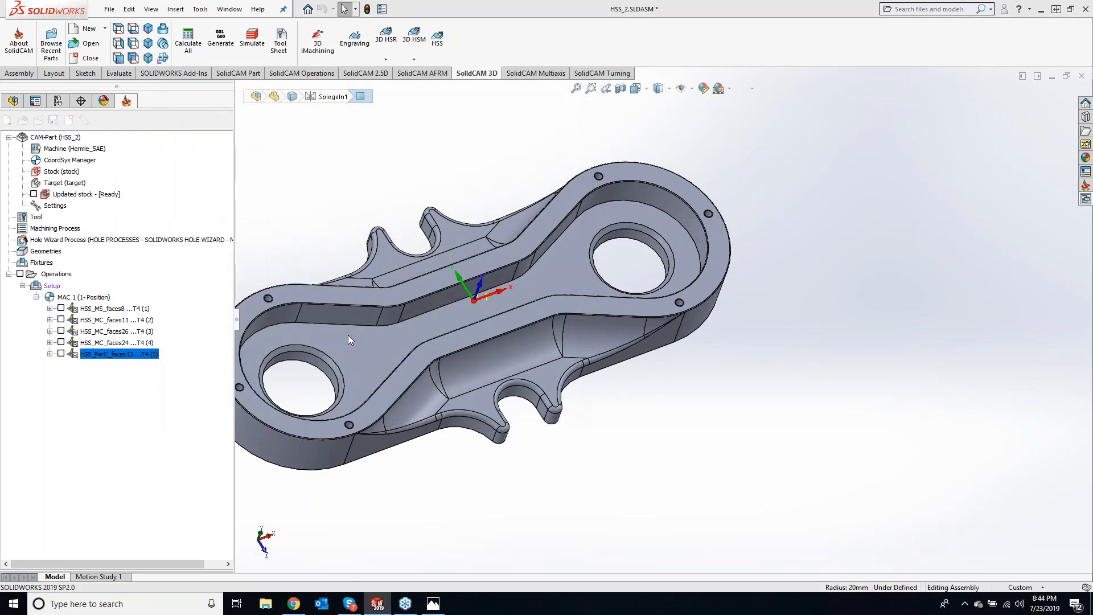
{"action": "double_click", "coordinate": [59, 120]}
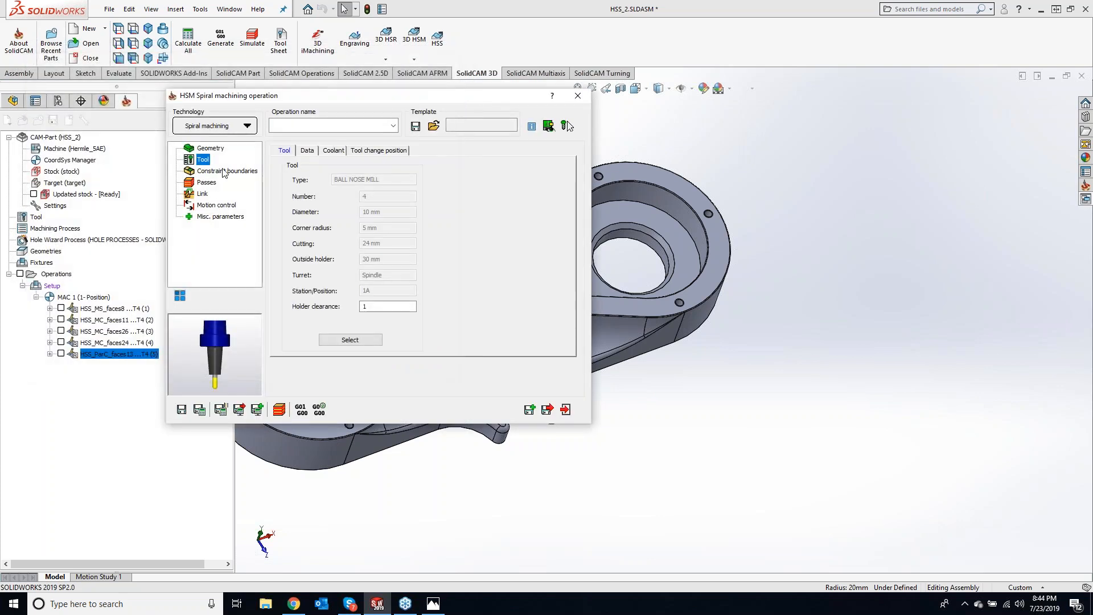
- Set the spiral operation's constraint boundary to be created manually from Selected faces
{"action": "left_click", "coordinate": [224, 172]}
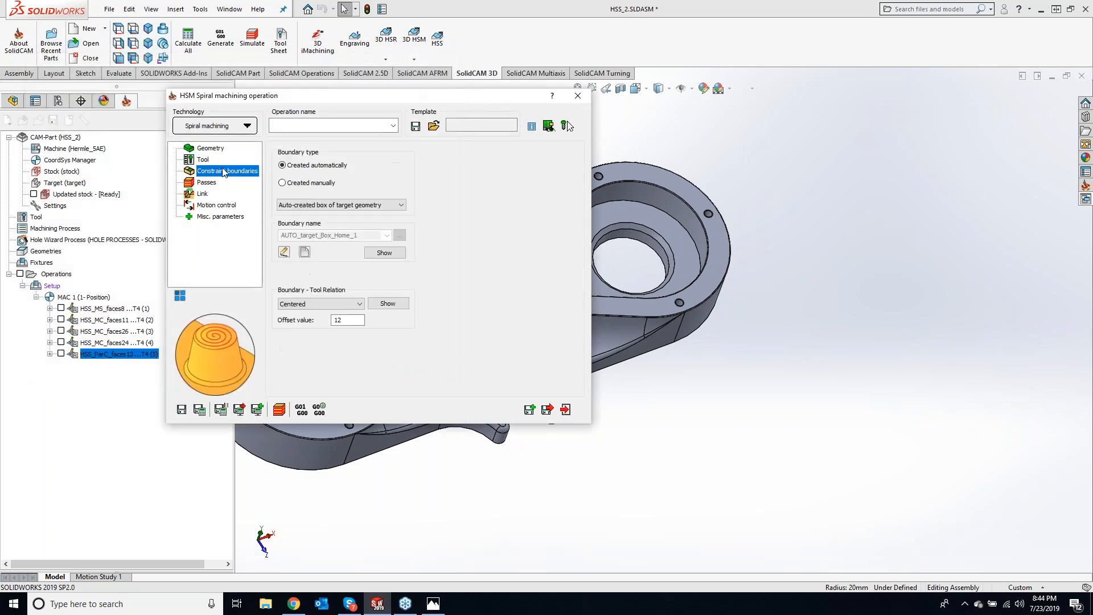
{"action": "left_click", "coordinate": [319, 205]}
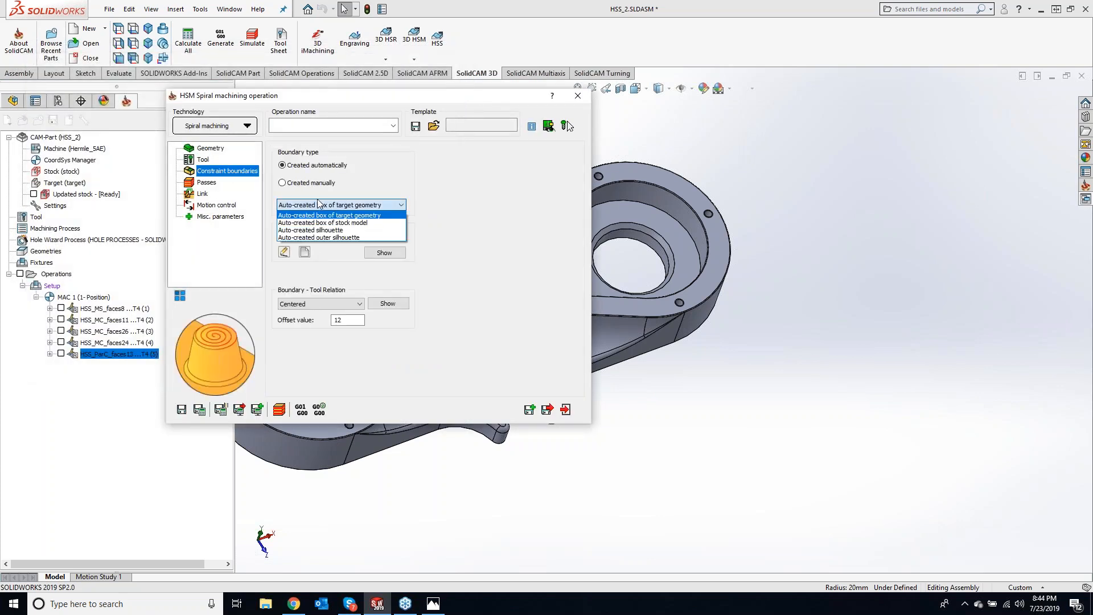
{"action": "left_click", "coordinate": [282, 182]}
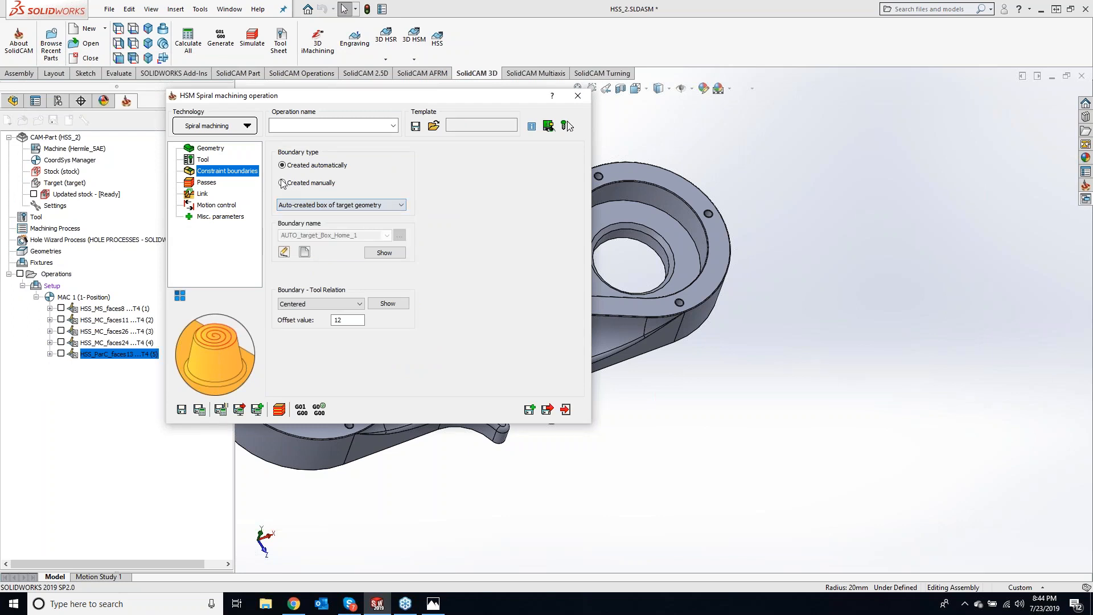
{"action": "left_click", "coordinate": [324, 206]}
{"action": "left_click", "coordinate": [319, 223]}
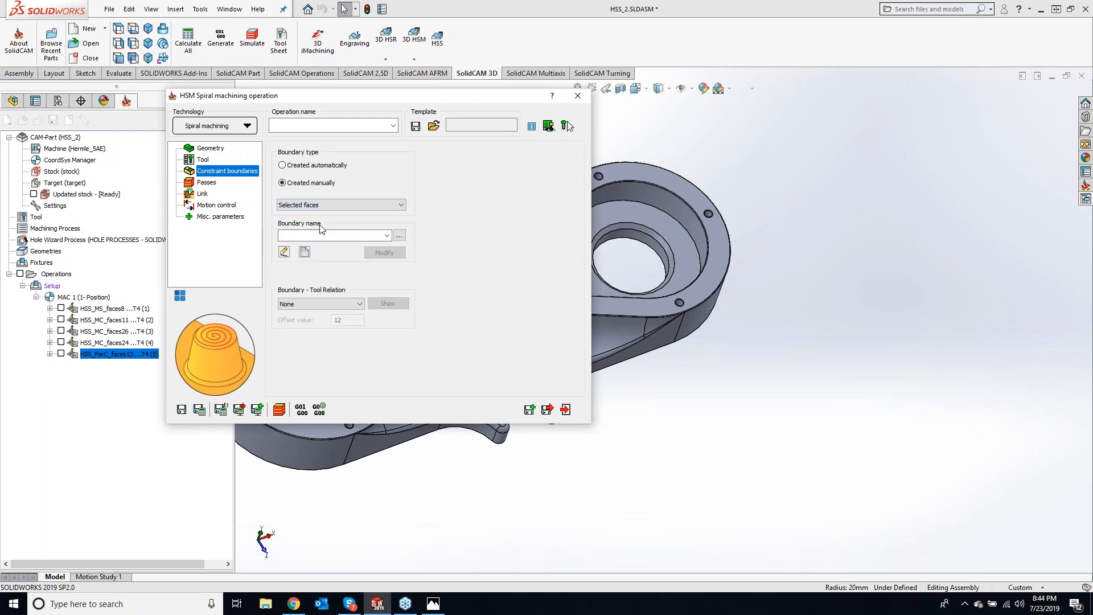
- Start a new selected-faces boundary and define the ring face around one bore's upper edge as its drive face
{"action": "left_click", "coordinate": [308, 252]}
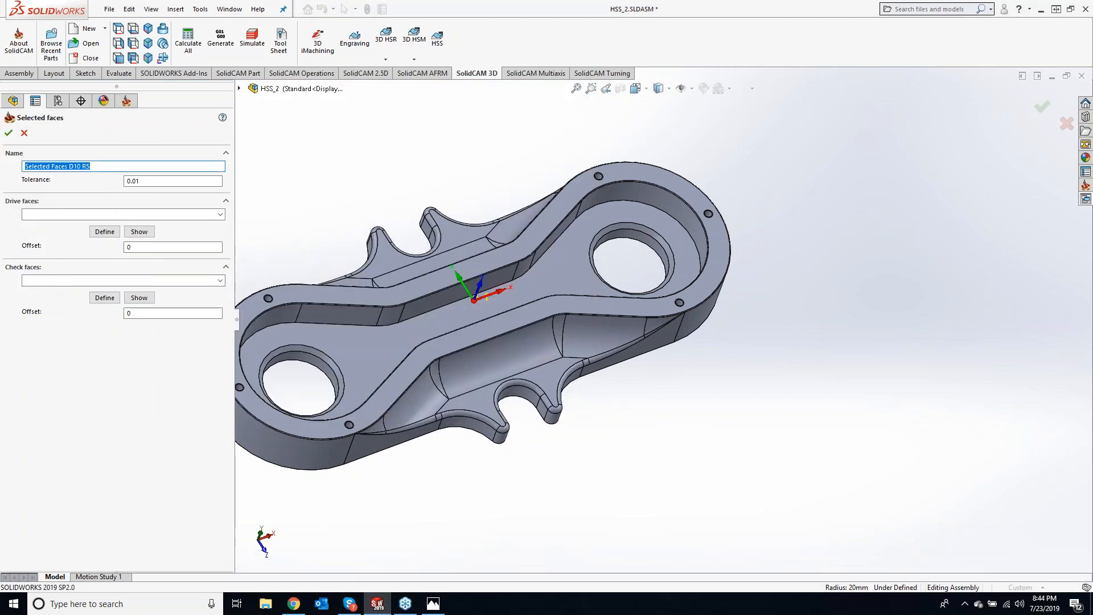
{"action": "left_click", "coordinate": [104, 231]}
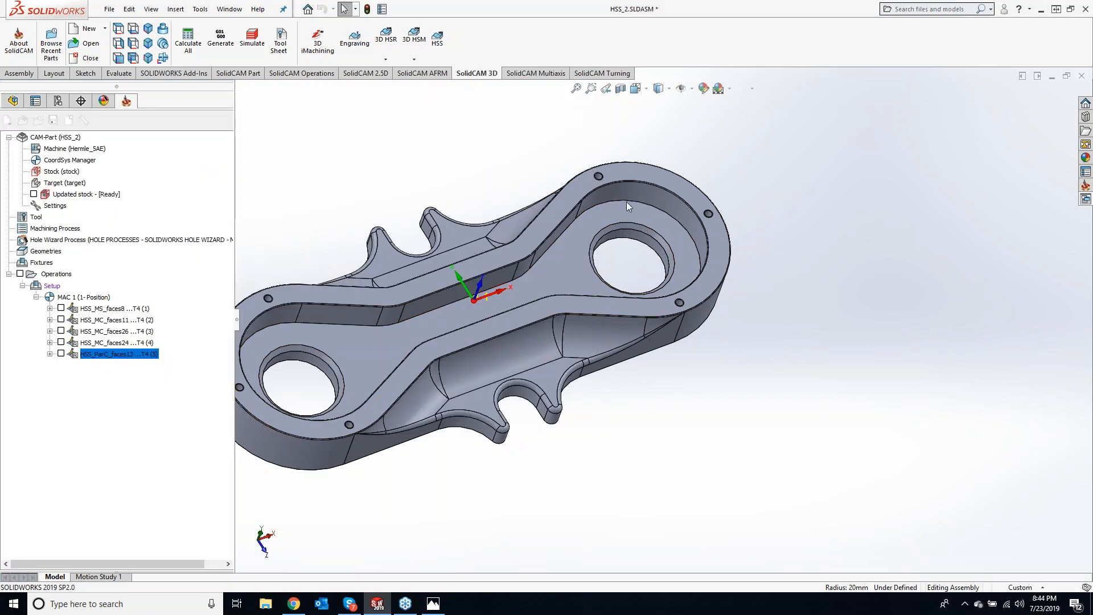
{"action": "left_click", "coordinate": [626, 231]}
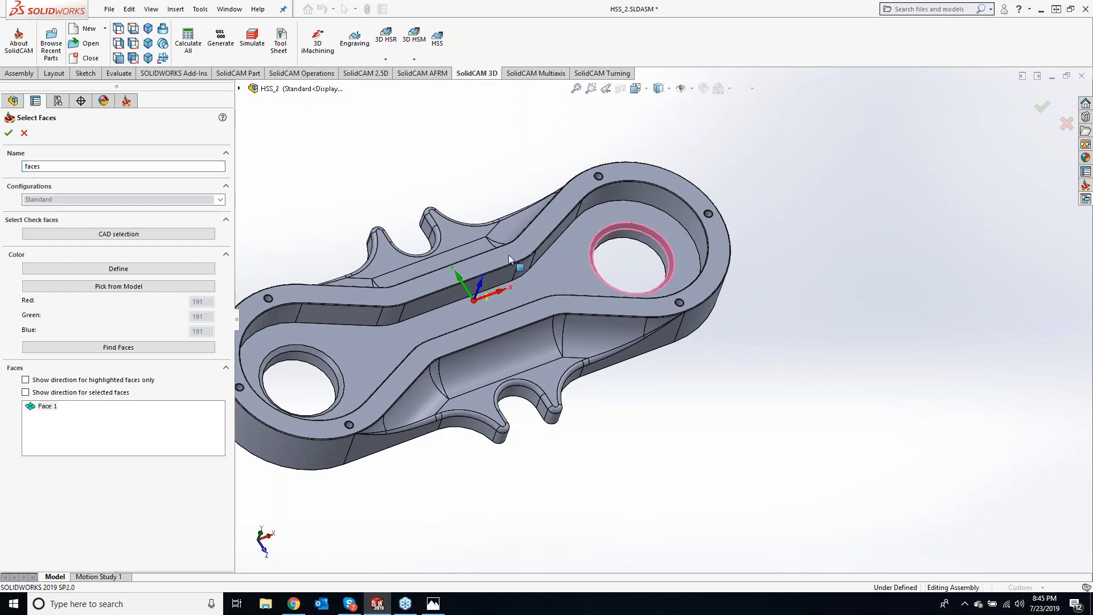
{"action": "left_click", "coordinate": [9, 133]}
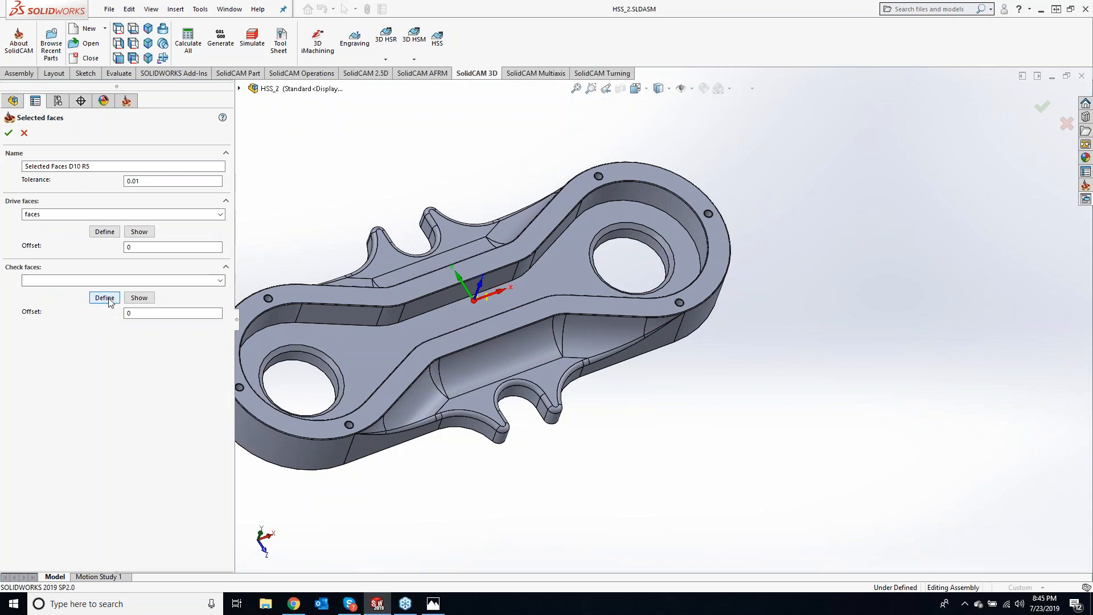
- Define the boundary's check faces as all faces adjacent to the drive faces
{"action": "left_click", "coordinate": [104, 297]}
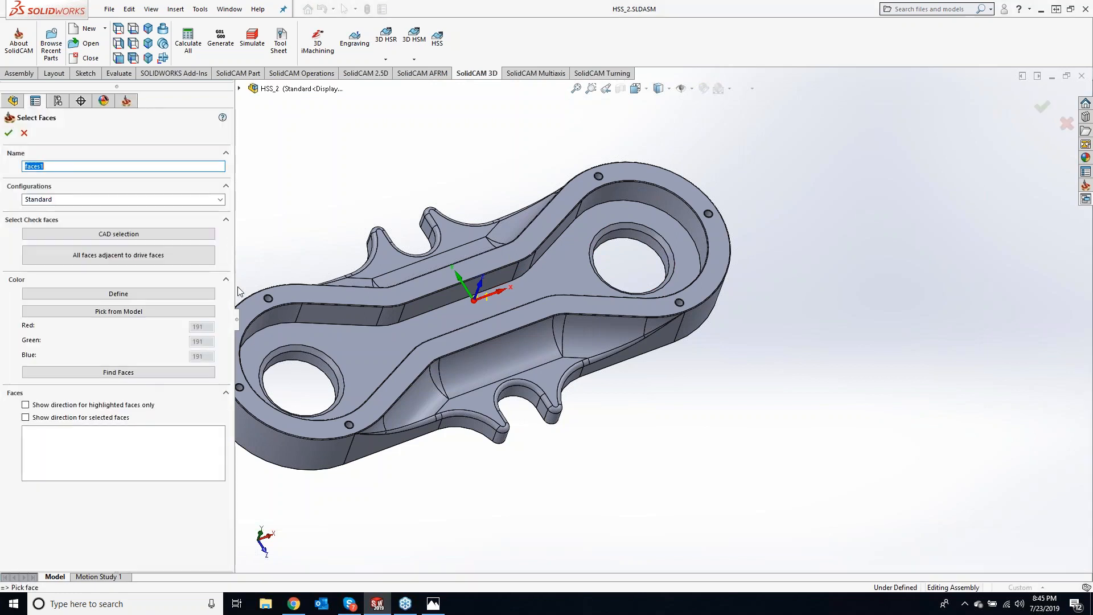
{"action": "left_click", "coordinate": [165, 256]}
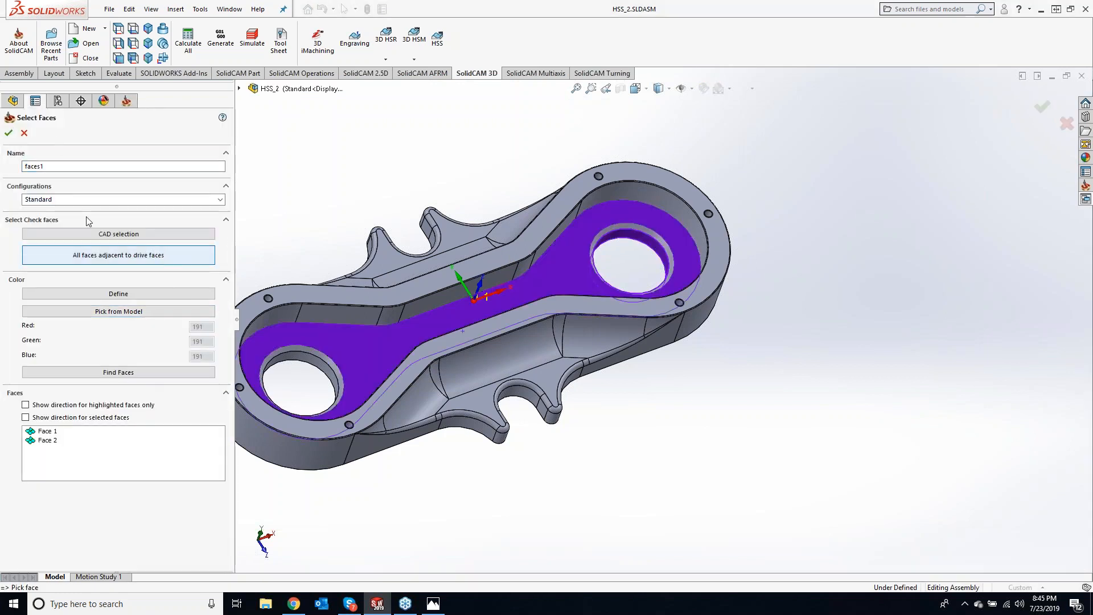
{"action": "left_click", "coordinate": [8, 133]}
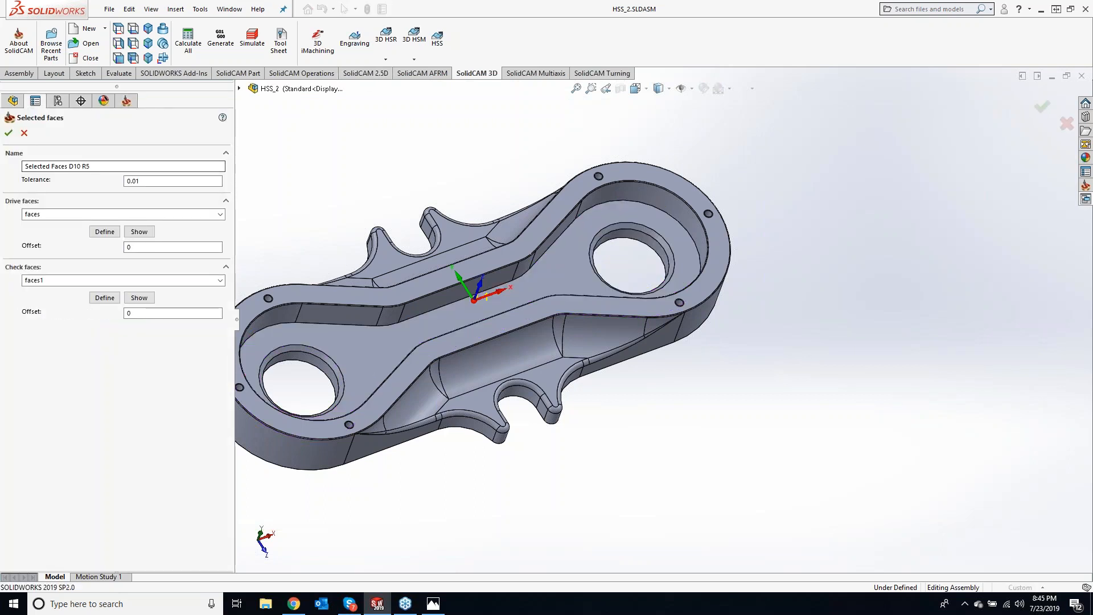
- Try to create the boundary from the selected faces and set its tolerance to 0.001
{"action": "left_click", "coordinate": [9, 132]}
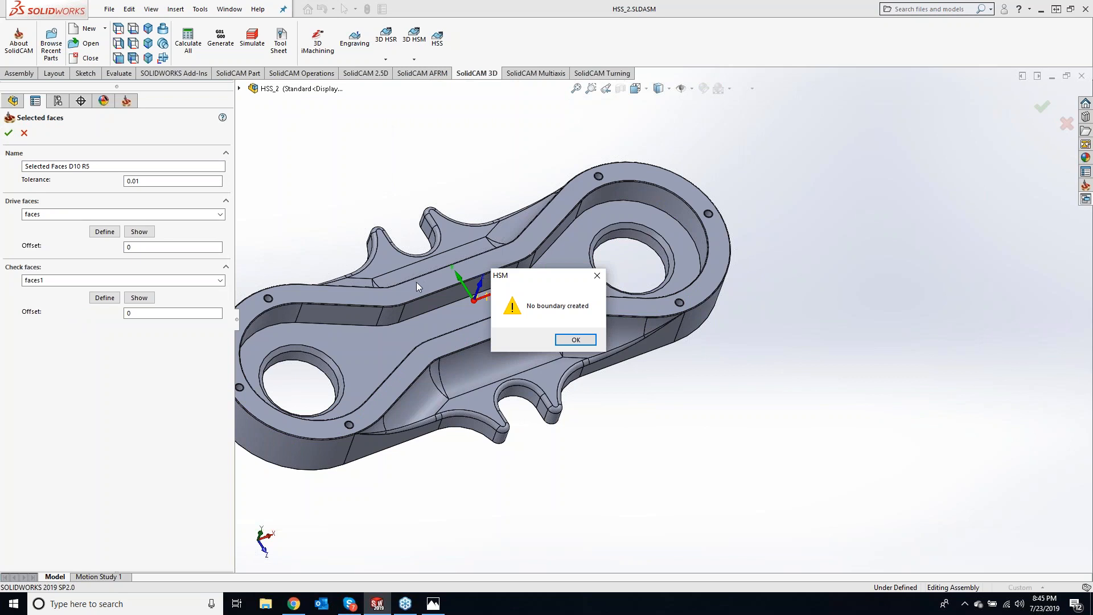
{"action": "left_click", "coordinate": [576, 339]}
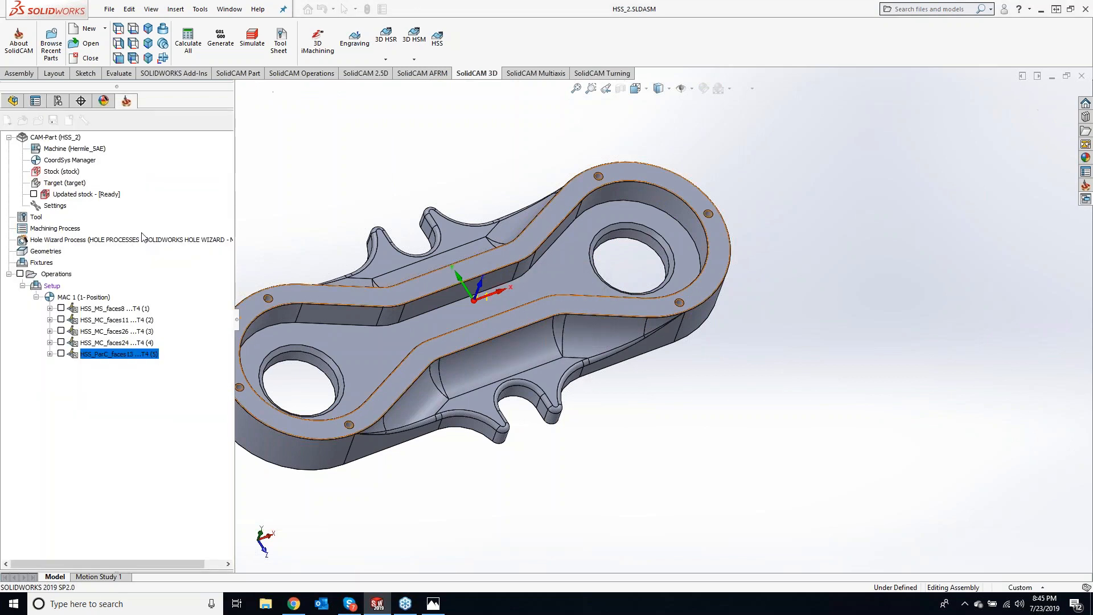
{"action": "left_click", "coordinate": [10, 132]}
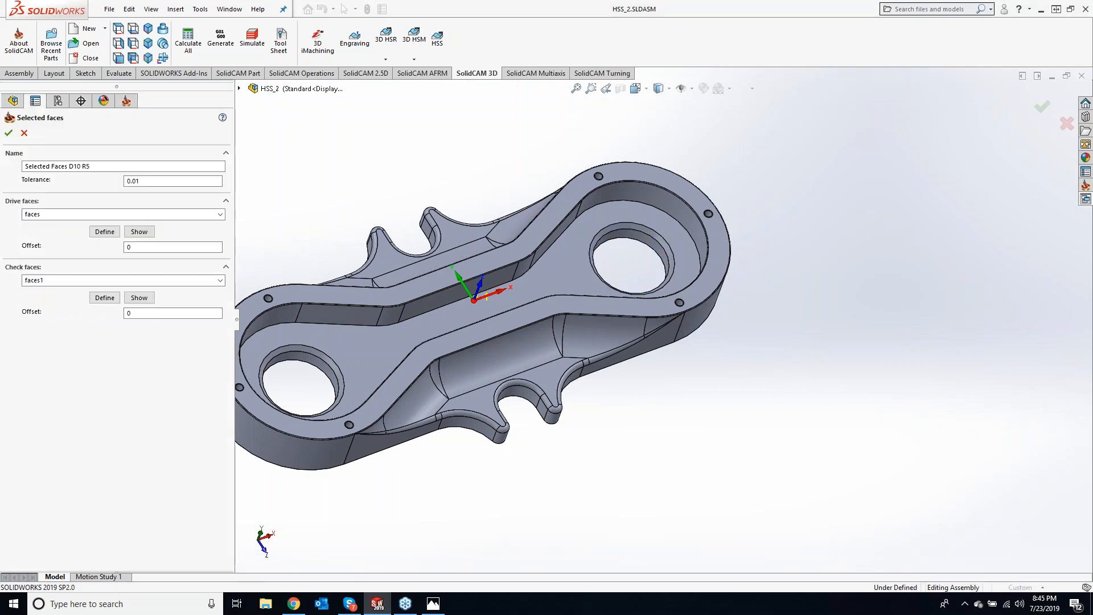
{"action": "left_click", "coordinate": [137, 180]}
{"action": "type", "text": "0"}
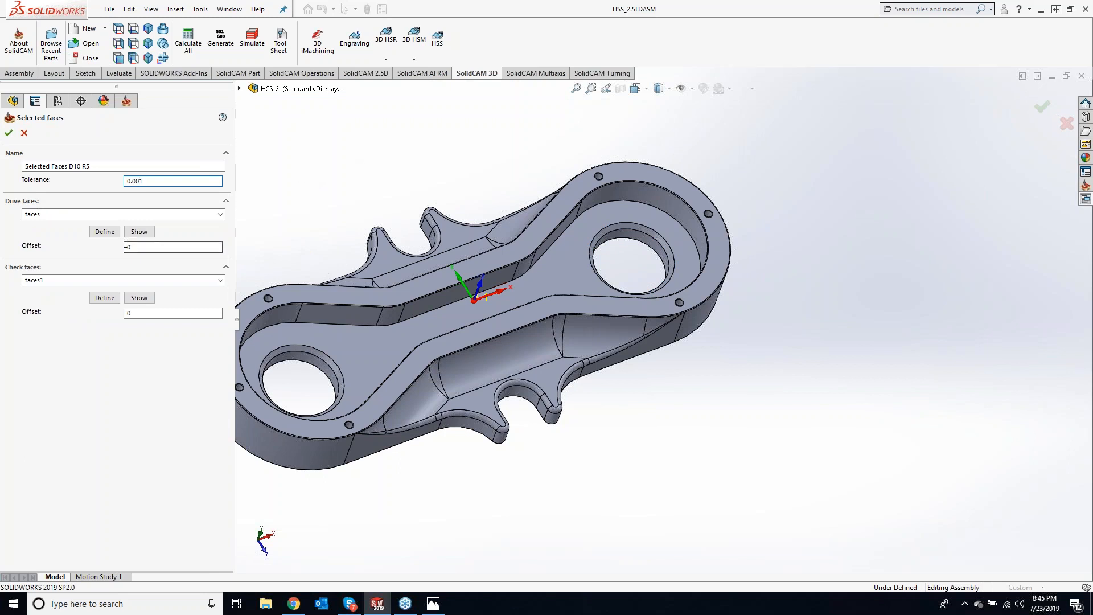
- Redefine the boundary's drive faces by clearing and reselecting the ring face around the bore's upper edge
{"action": "left_click", "coordinate": [104, 231]}
{"action": "left_click", "coordinate": [610, 227]}
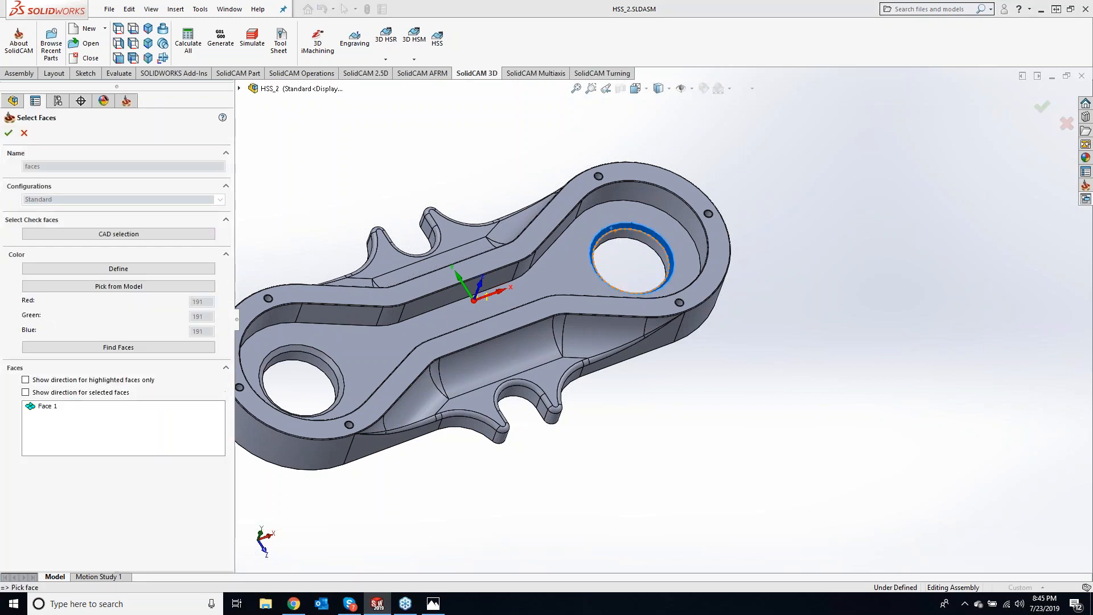
{"action": "left_click", "coordinate": [611, 228]}
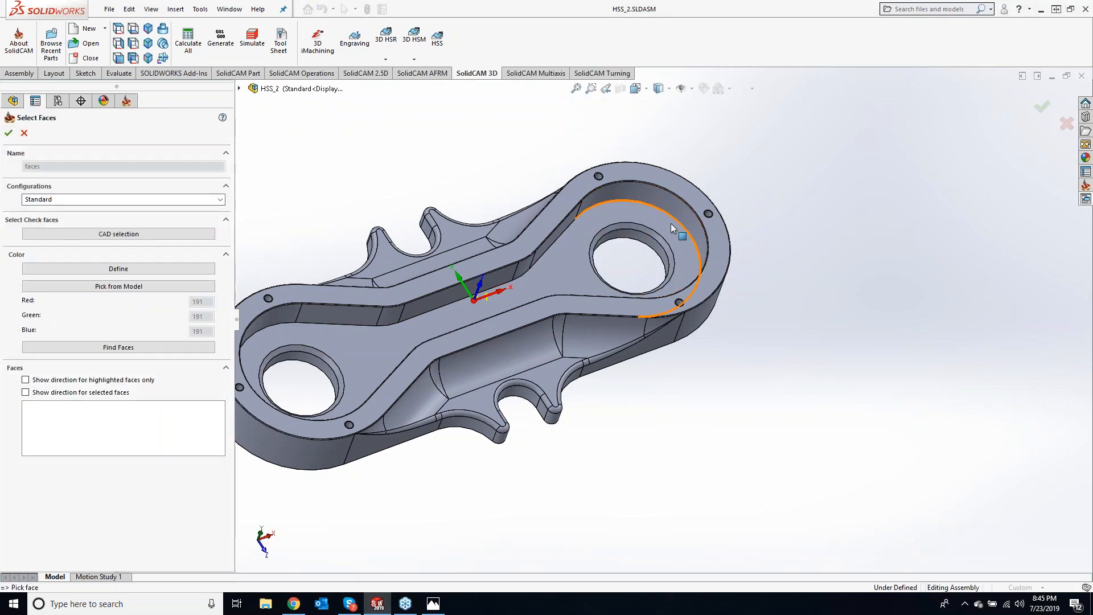
{"action": "left_click", "coordinate": [637, 227]}
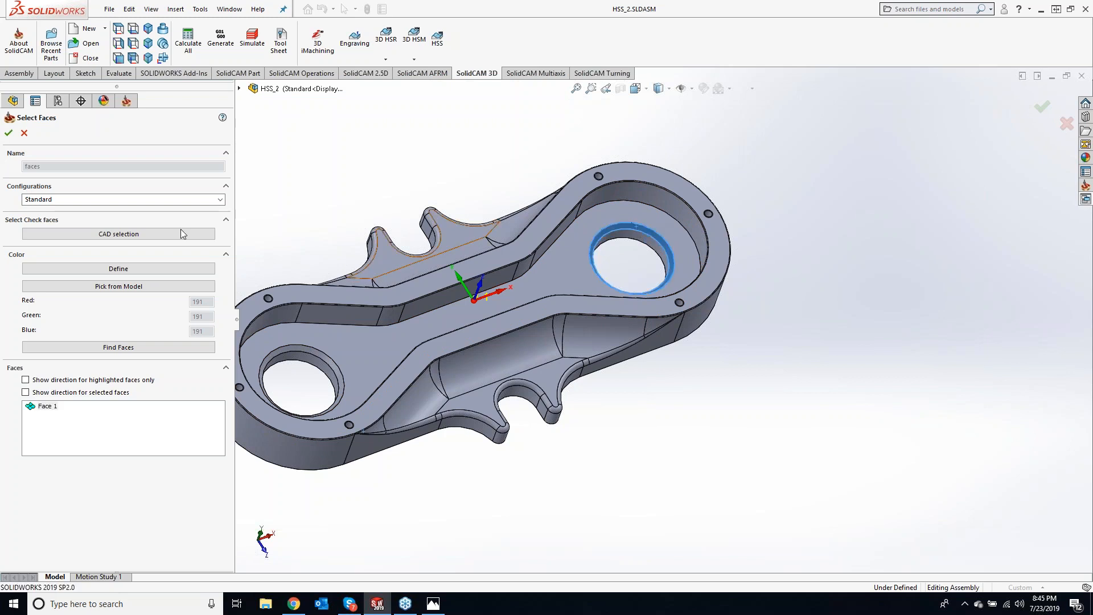
{"action": "left_click", "coordinate": [8, 133]}
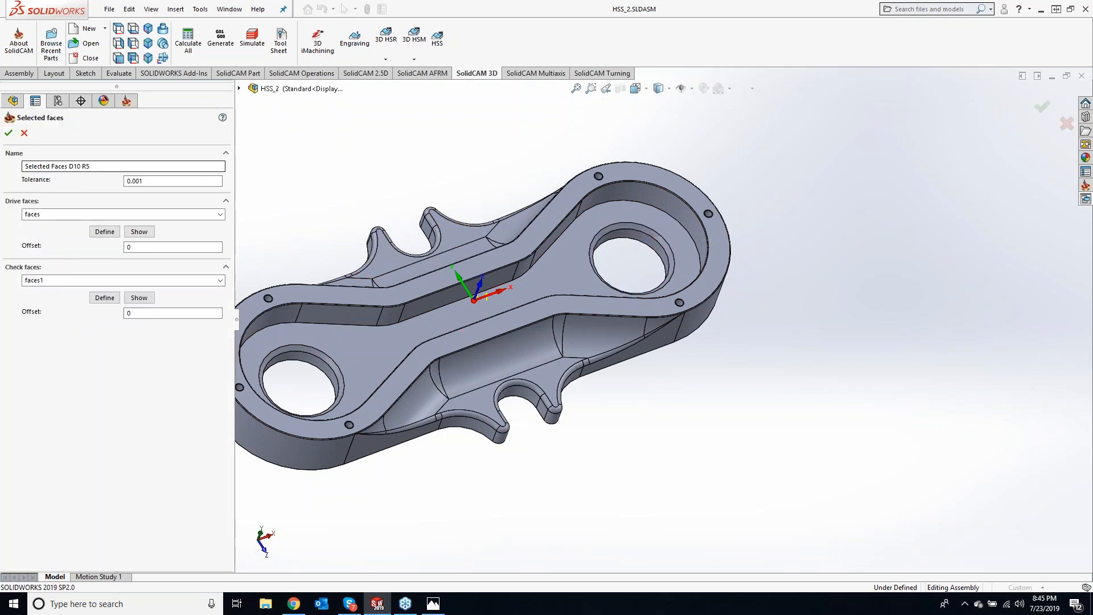
- Clear the boundary's check faces entry and accept the selected-faces boundary
{"action": "double_click", "coordinate": [74, 280]}
{"action": "key", "text": "Delete"}
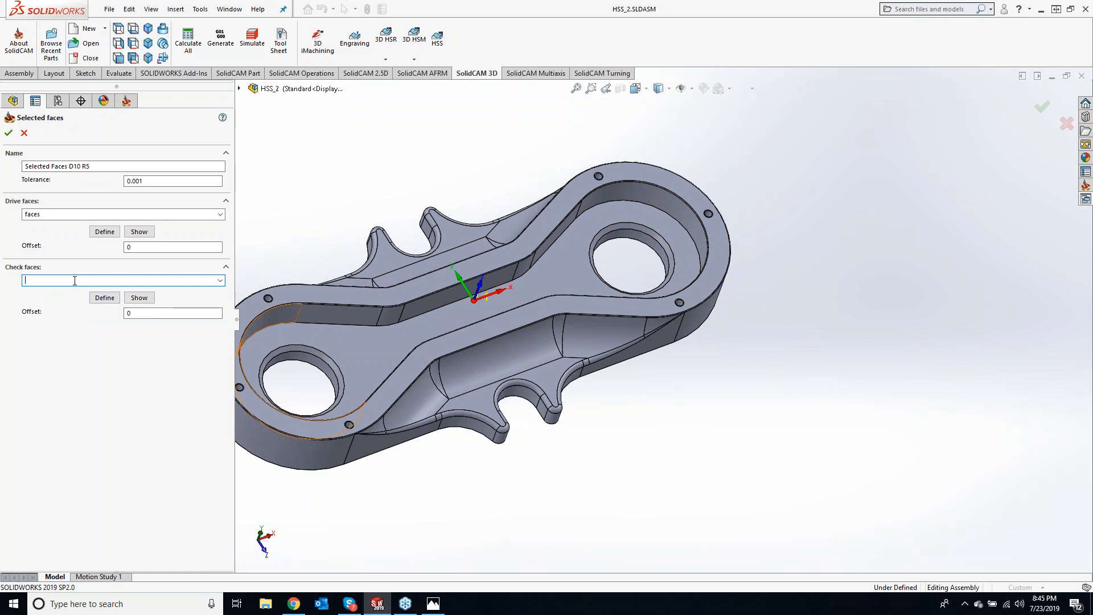
{"action": "left_click", "coordinate": [9, 132]}
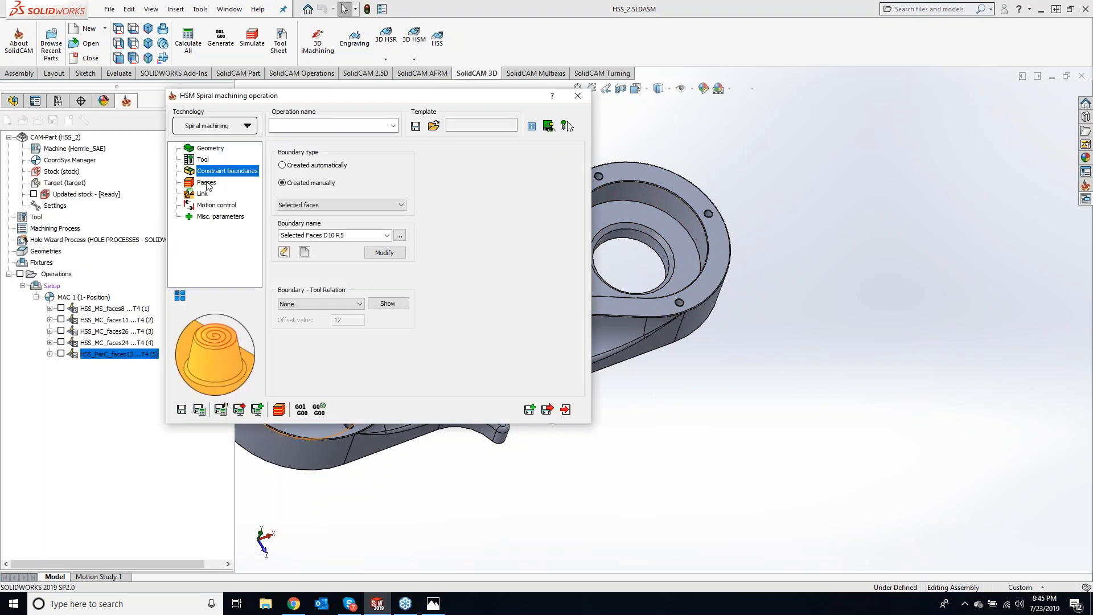
- Review the spiral operation's passes, save and calculate it, and inspect the toolpath on the bore edge
{"action": "left_click", "coordinate": [206, 184]}
{"action": "left_click", "coordinate": [389, 303]}
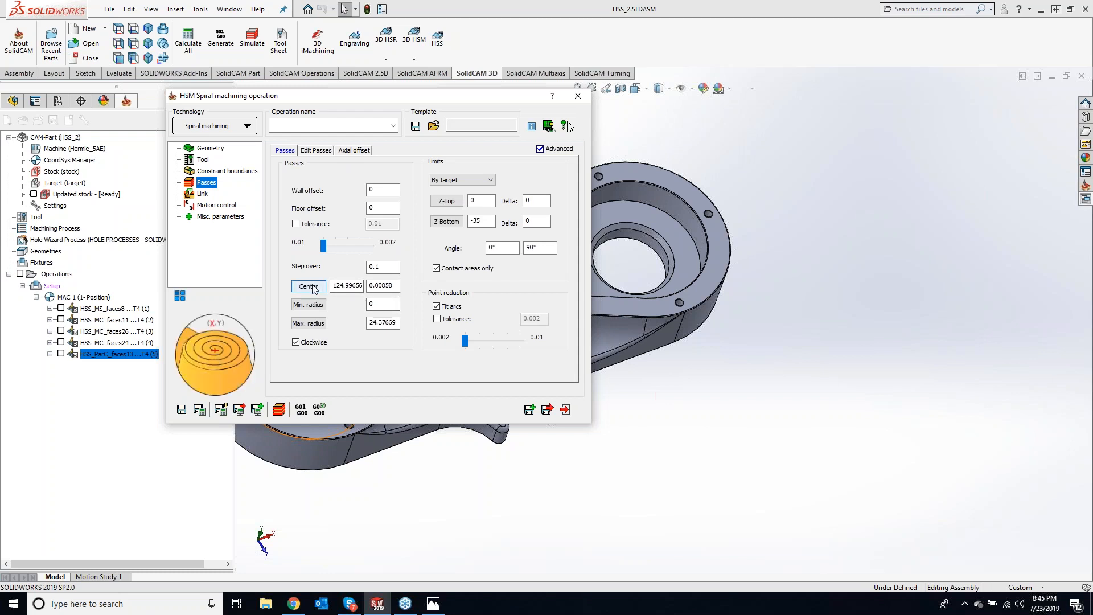
{"action": "left_click", "coordinate": [200, 410]}
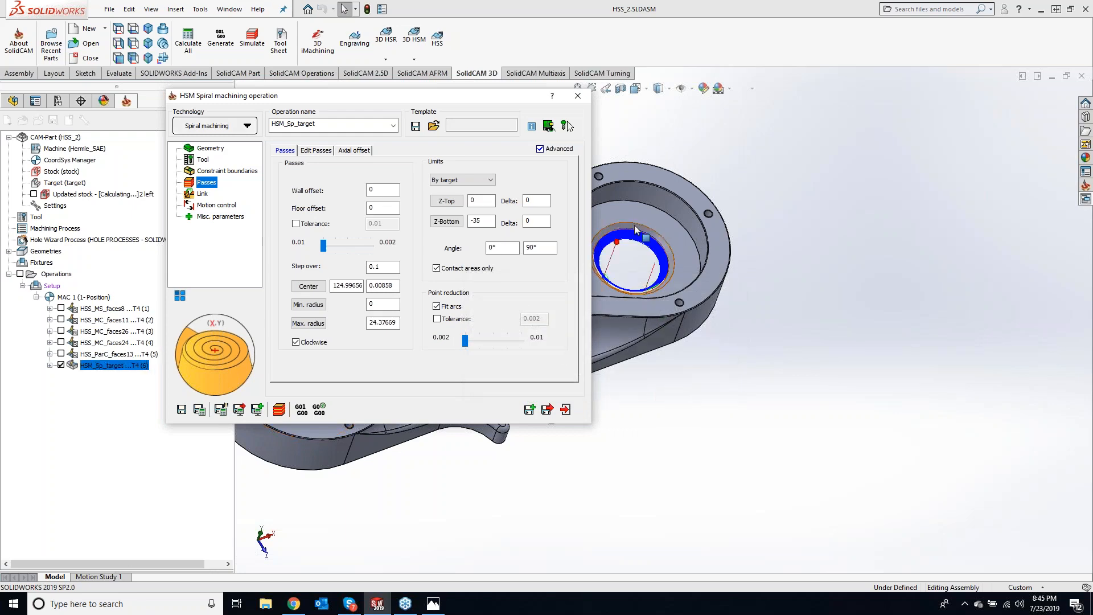
{"action": "scroll", "coordinate": [647, 296], "scroll_direction": "down", "scroll_amount": 6}
{"action": "middle_click_drag", "start_coordinate": [767, 398], "coordinate": [143, 395]}
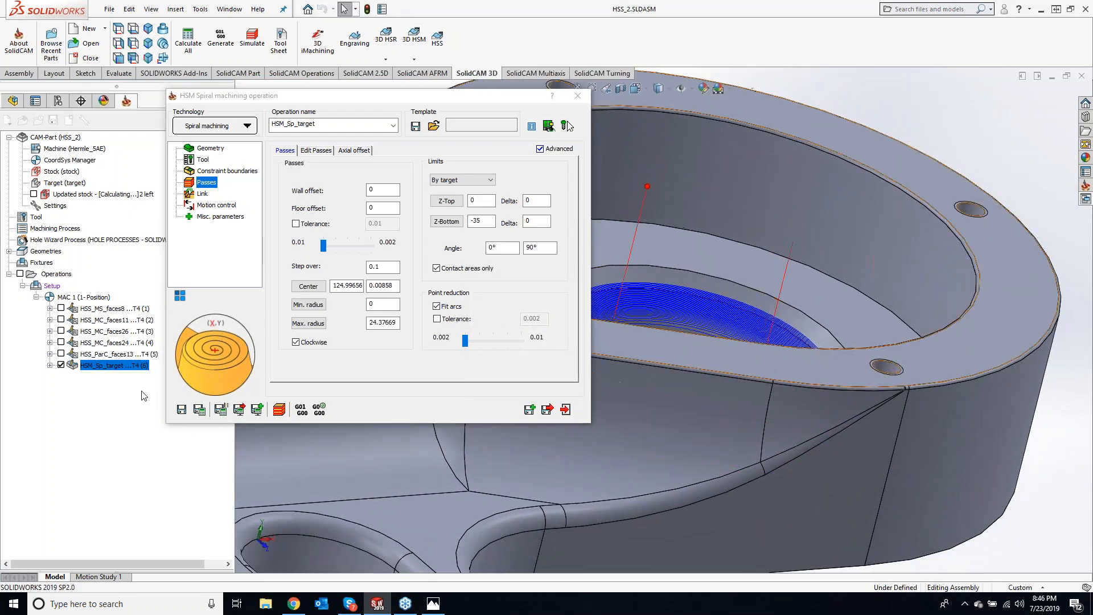
- Check the tool path parameters of HSS_ParC_faces13, set HSM_Sp_target's step over to the matching 0.2, and recalculate it
{"action": "left_click", "coordinate": [101, 354]}
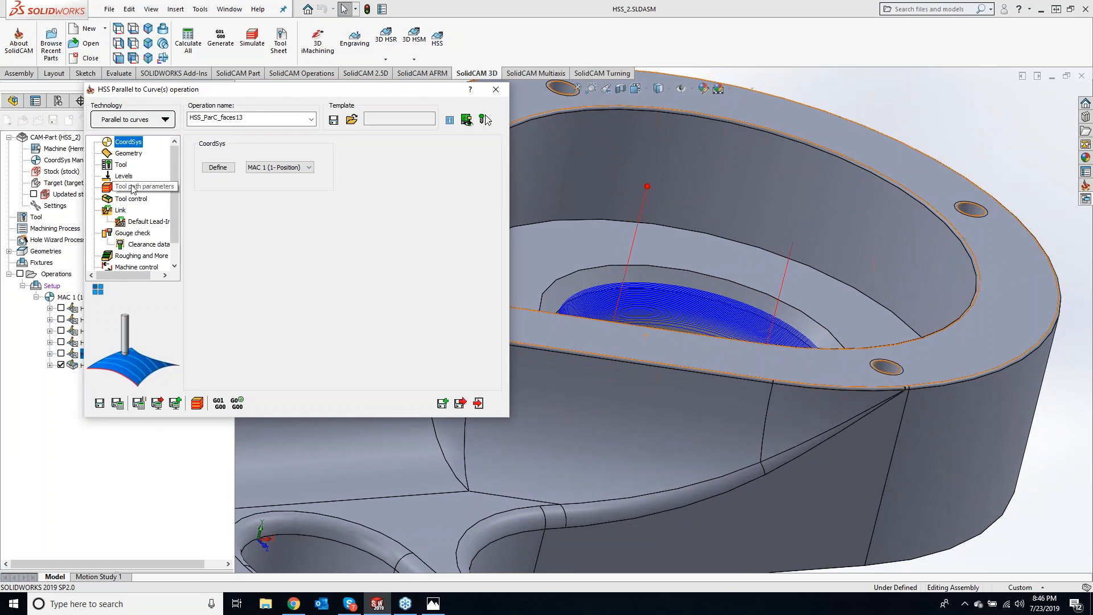
{"action": "left_click", "coordinate": [137, 190]}
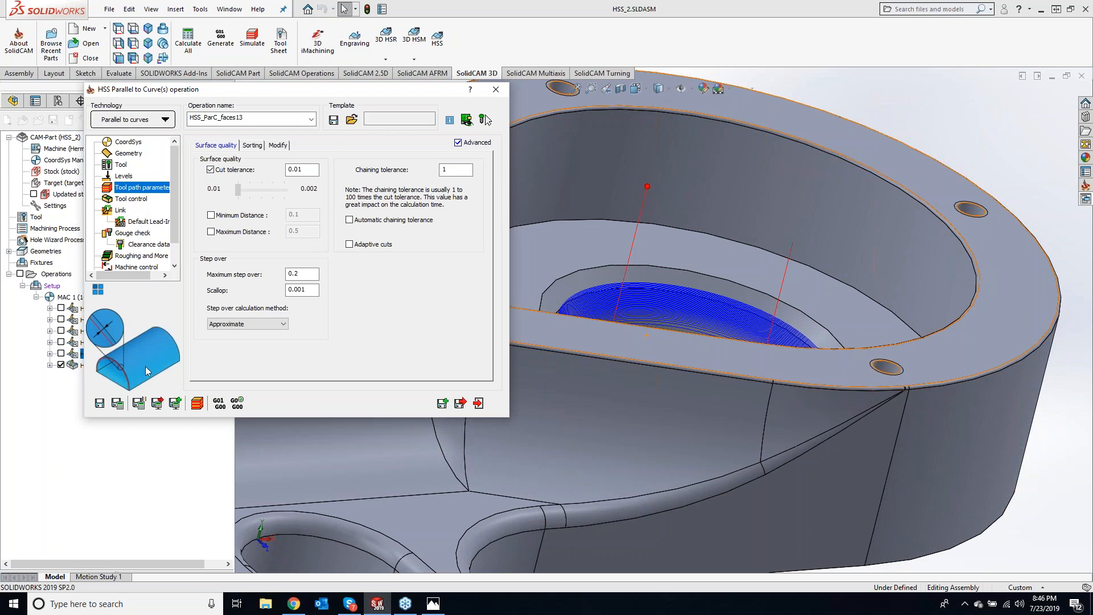
{"action": "double_click", "coordinate": [72, 366]}
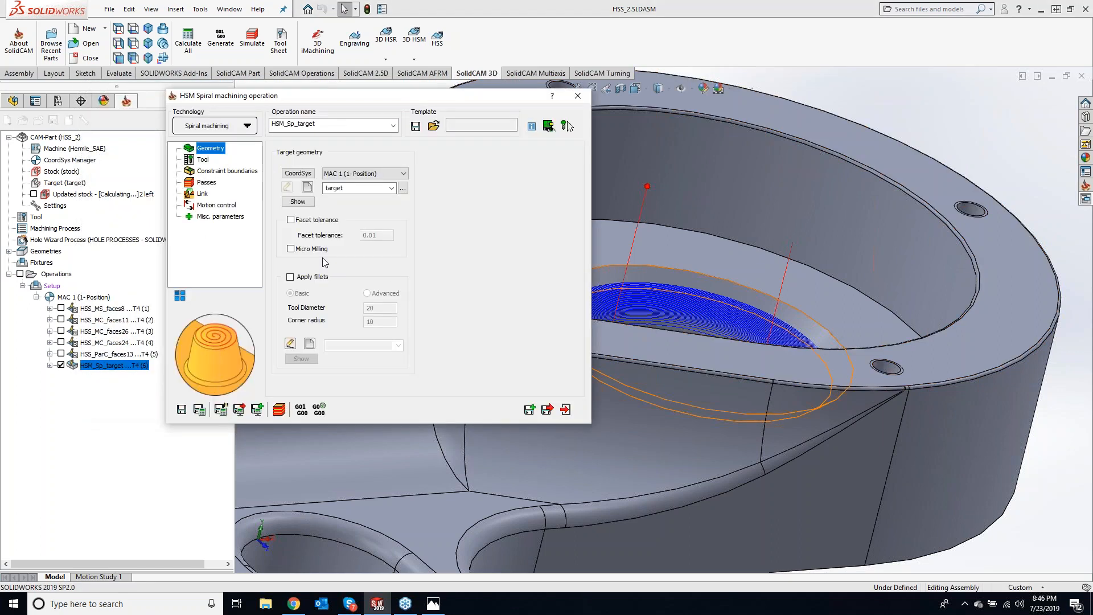
{"action": "left_click", "coordinate": [206, 182]}
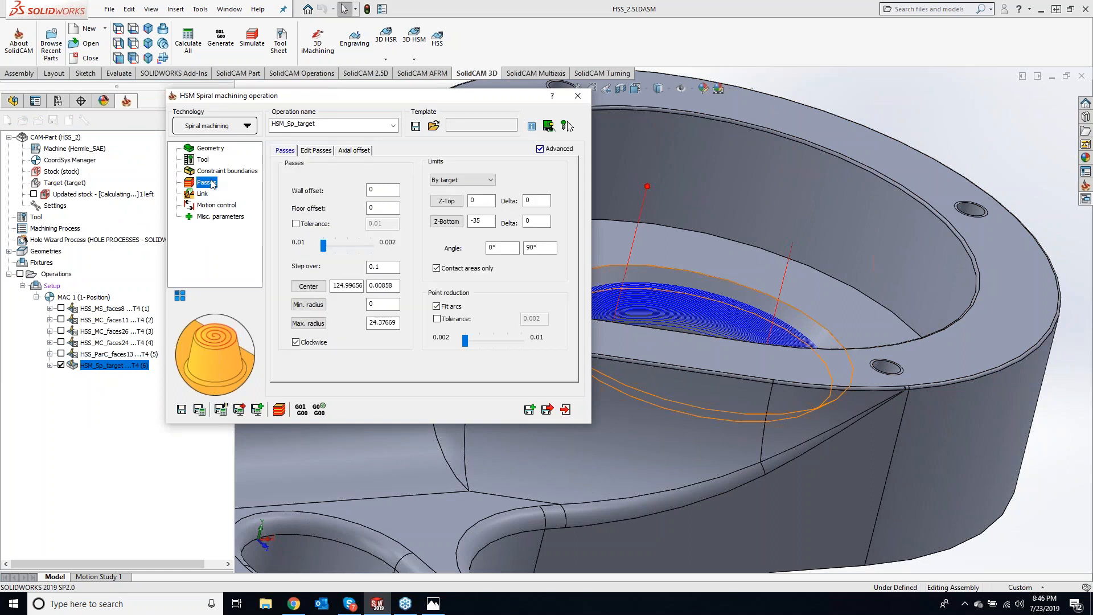
{"action": "left_click", "coordinate": [378, 267]}
{"action": "left_click_drag", "start_coordinate": [377, 266], "coordinate": [404, 256]}
{"action": "type", "text": "2"}
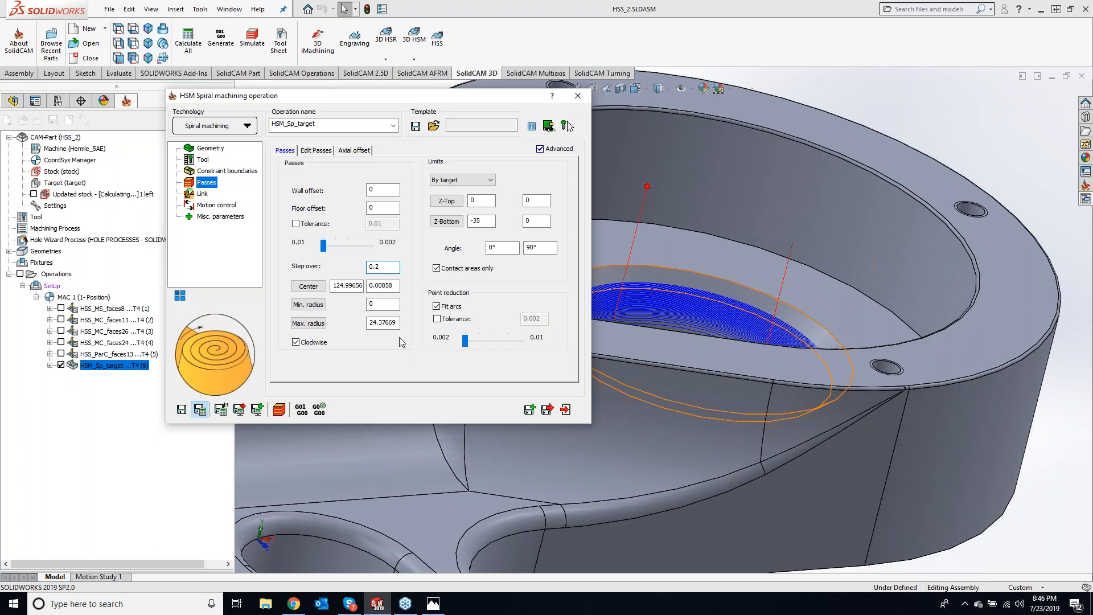
{"action": "key", "text": "Return"}
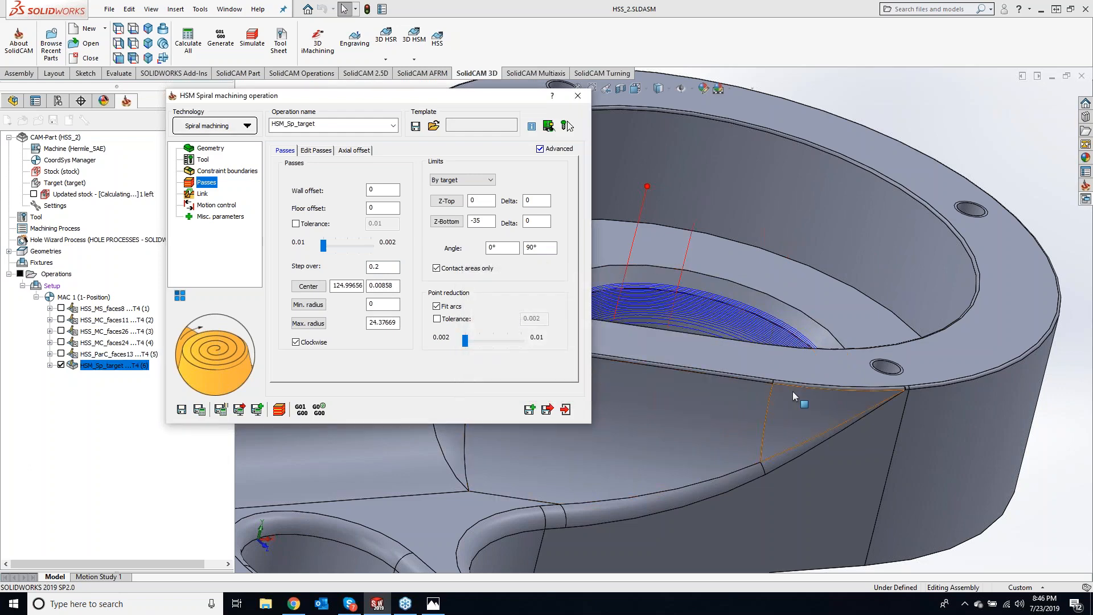
- Examine the spacing and smoothness of the spiral toolpath's lowest passes on the bore wall
{"action": "middle_click_drag", "start_coordinate": [832, 381], "coordinate": [904, 312]}
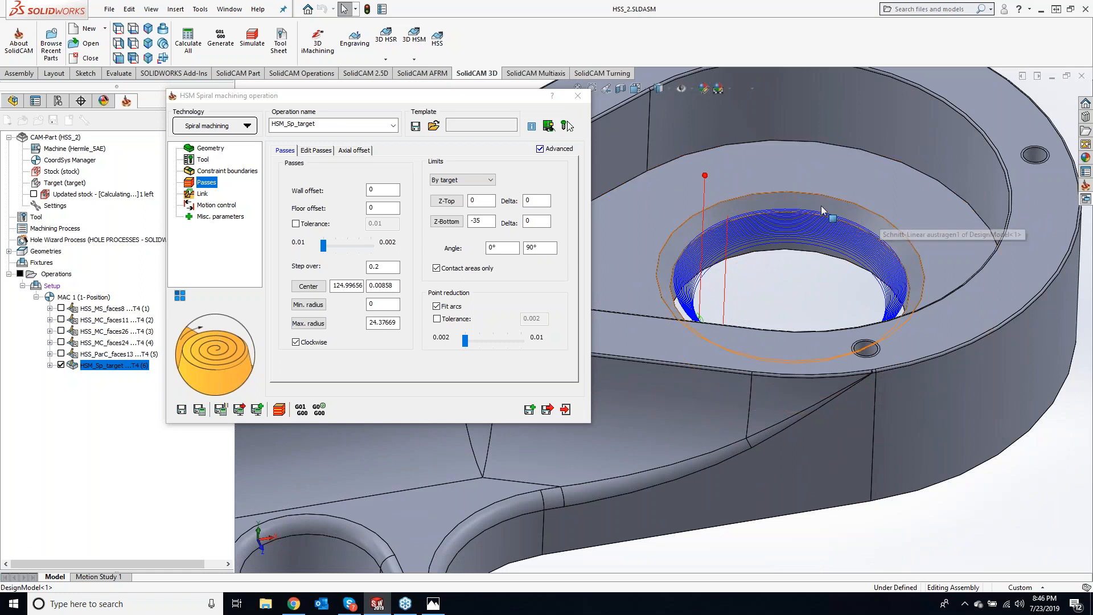
{"action": "scroll", "coordinate": [778, 237], "scroll_direction": "down", "scroll_amount": 2}
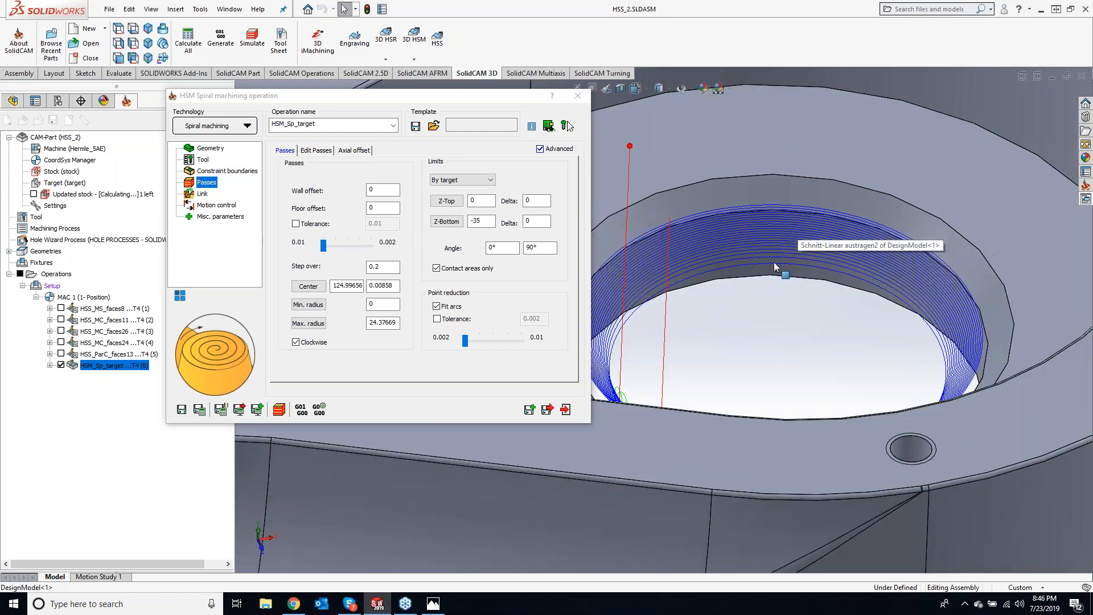
{"action": "scroll", "coordinate": [779, 235], "scroll_direction": "down", "scroll_amount": 3}
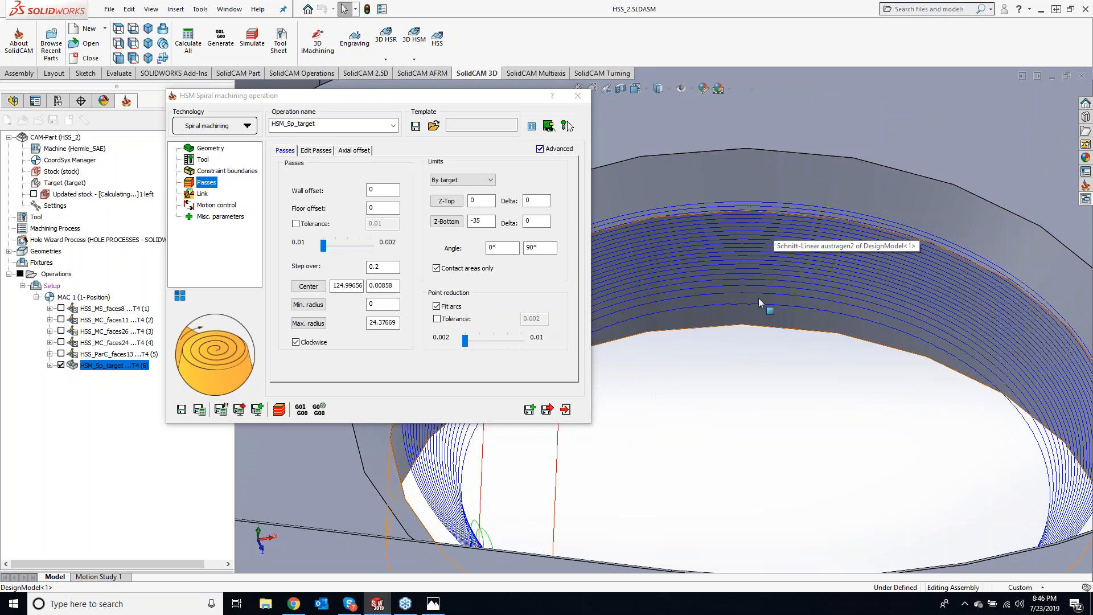
{"action": "scroll", "coordinate": [759, 300], "scroll_direction": "down", "scroll_amount": 3}
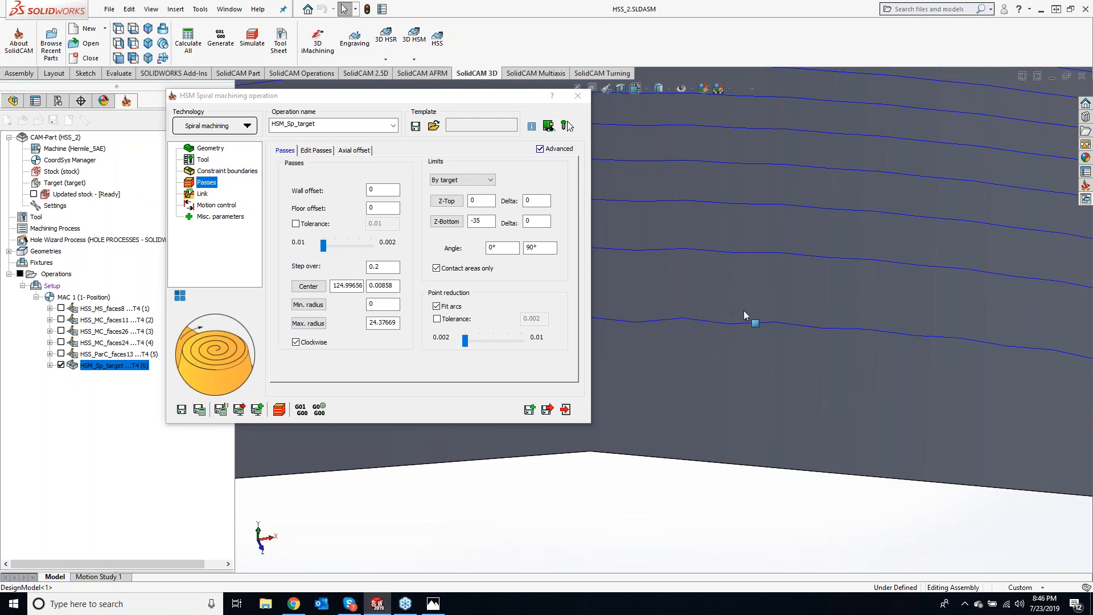
- Close the spiral operation, display only the HSS_MC_faces24 toolpath, and examine its passes around the bore edge
{"action": "left_click", "coordinate": [61, 365]}
{"action": "left_click", "coordinate": [61, 353]}
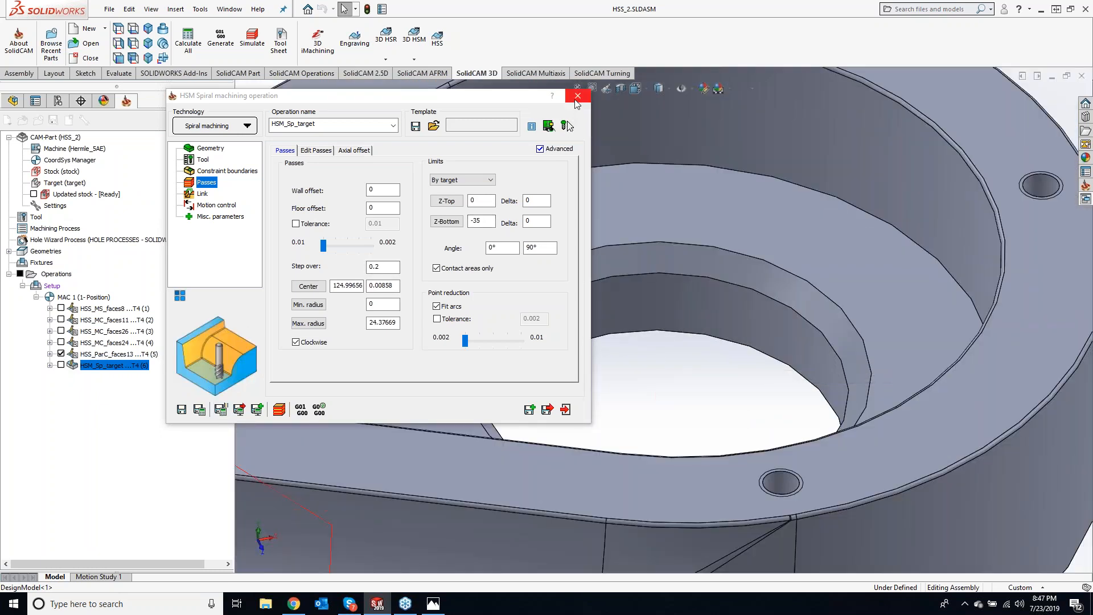
{"action": "left_click", "coordinate": [577, 96]}
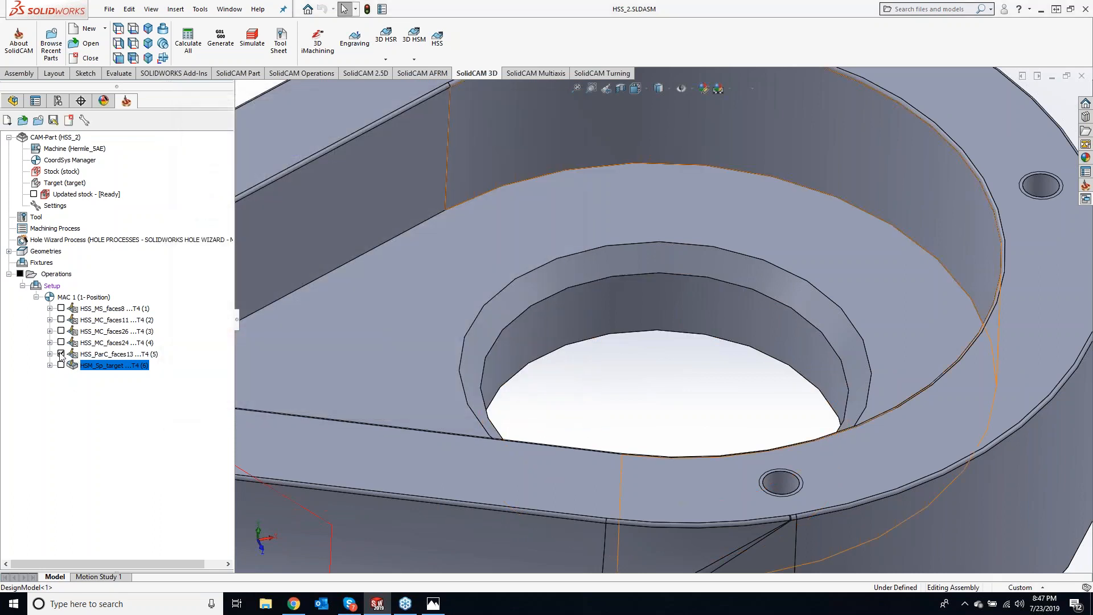
{"action": "left_click", "coordinate": [61, 354]}
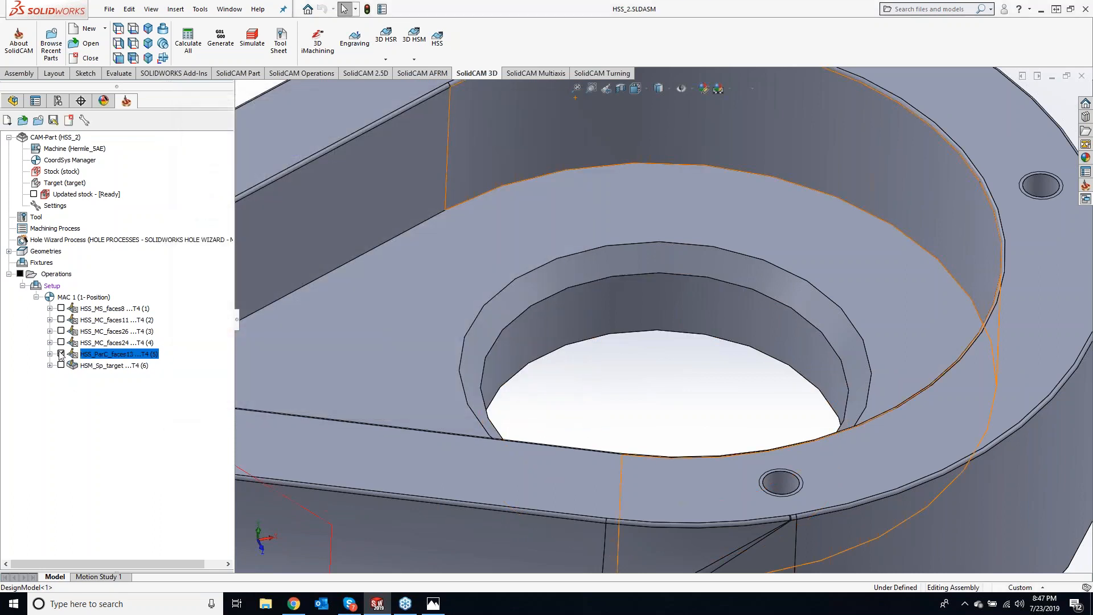
{"action": "left_click", "coordinate": [61, 354]}
{"action": "left_click", "coordinate": [61, 353]}
{"action": "left_click", "coordinate": [61, 342]}
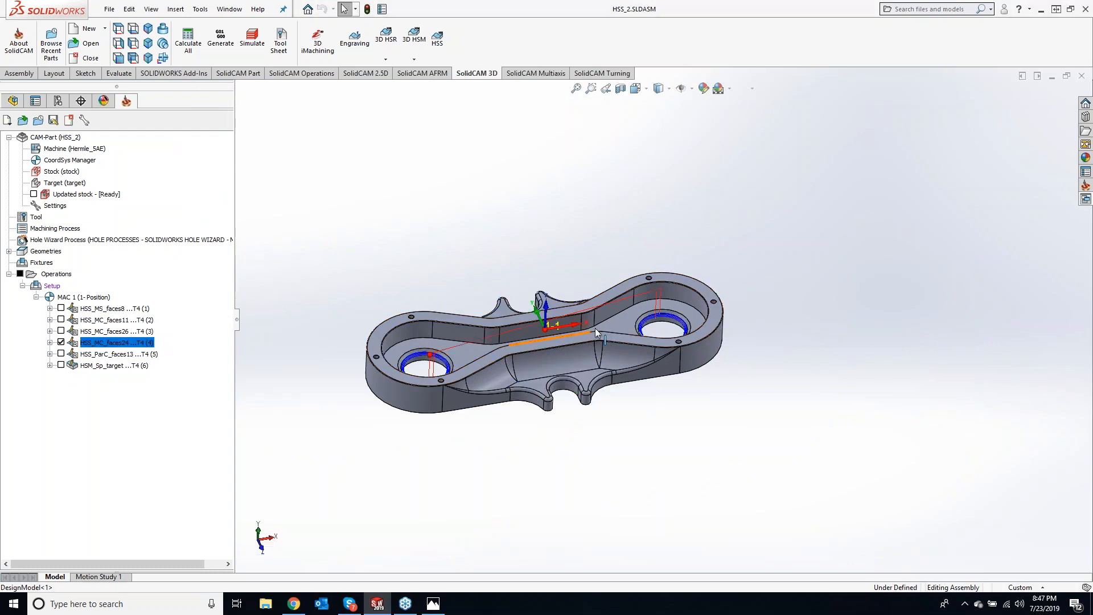
{"action": "scroll", "coordinate": [675, 317], "scroll_direction": "down", "scroll_amount": 10}
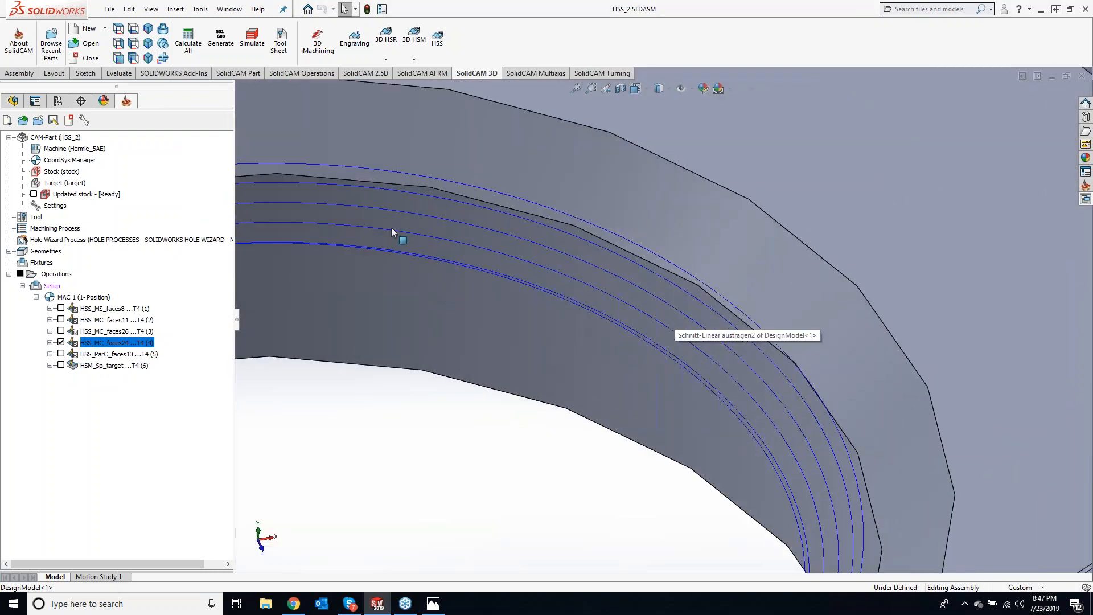
{"action": "scroll", "coordinate": [503, 274], "scroll_direction": "down", "scroll_amount": 3}
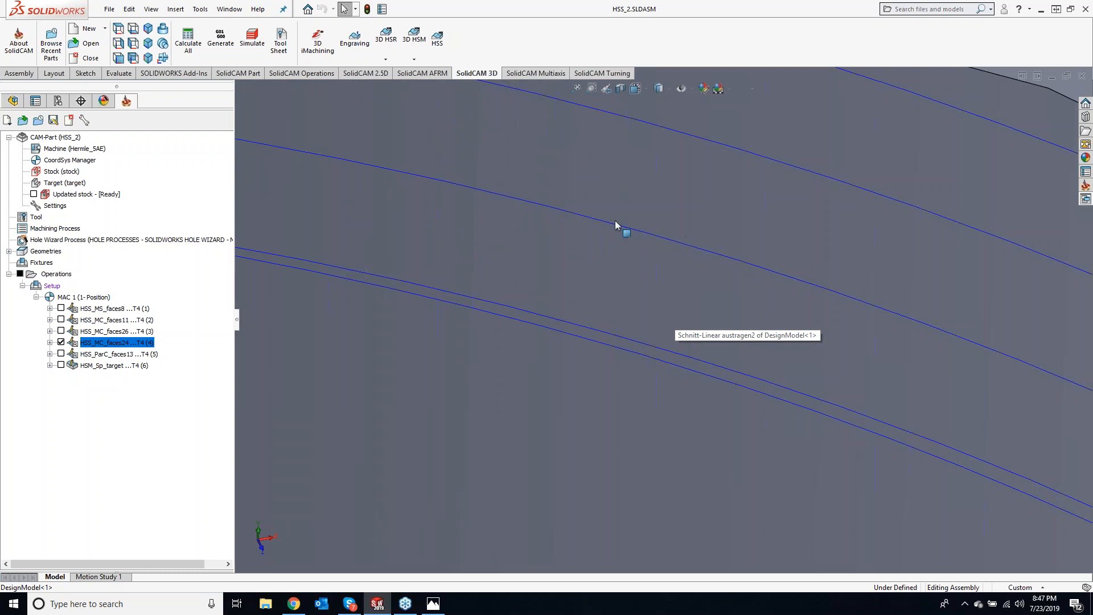
- Display the HSM_Sp_target toolpath together with HSS_MC_faces24 and compare their passes and lead moves around the bore
{"action": "left_click", "coordinate": [61, 364]}
{"action": "scroll", "coordinate": [664, 390], "scroll_direction": "up", "scroll_amount": 5}
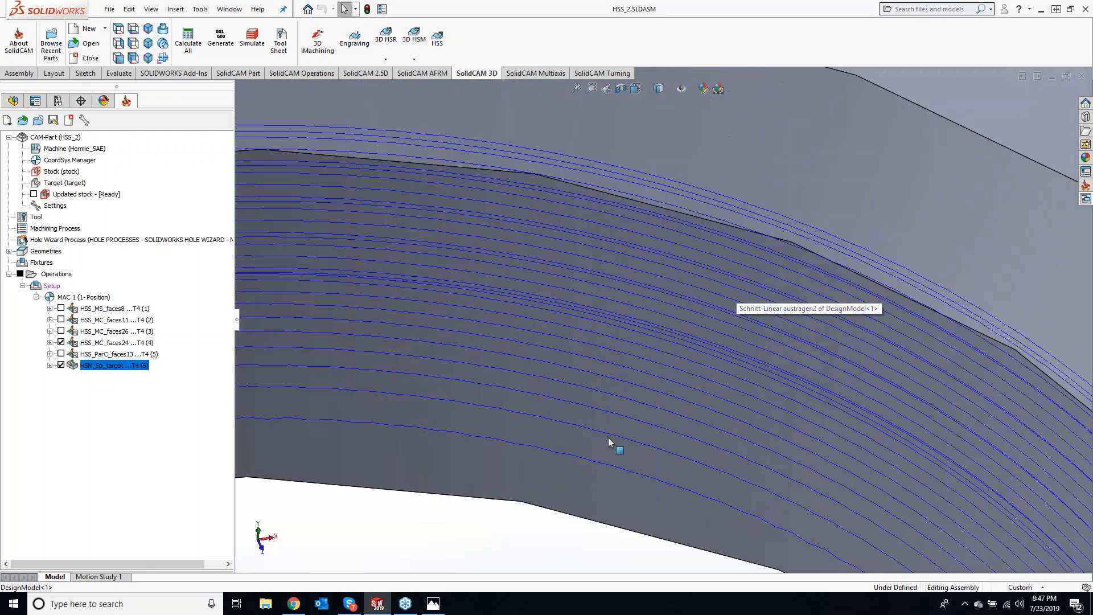
{"action": "scroll", "coordinate": [656, 343], "scroll_direction": "down", "scroll_amount": 3}
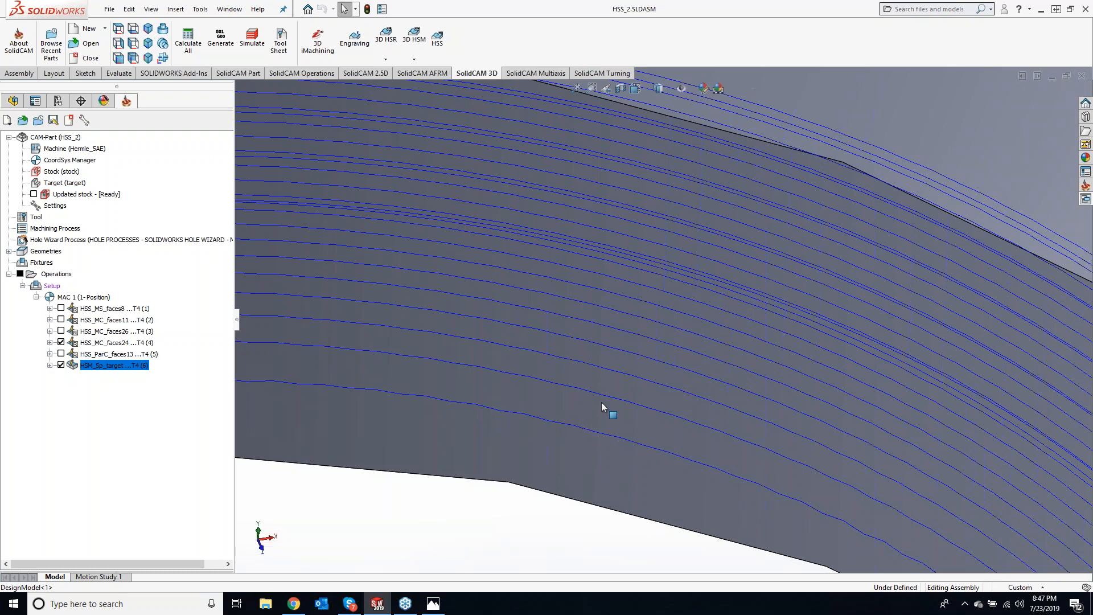
{"action": "scroll", "coordinate": [601, 402], "scroll_direction": "up", "scroll_amount": 5}
{"action": "scroll", "coordinate": [636, 368], "scroll_direction": "up", "scroll_amount": 3}
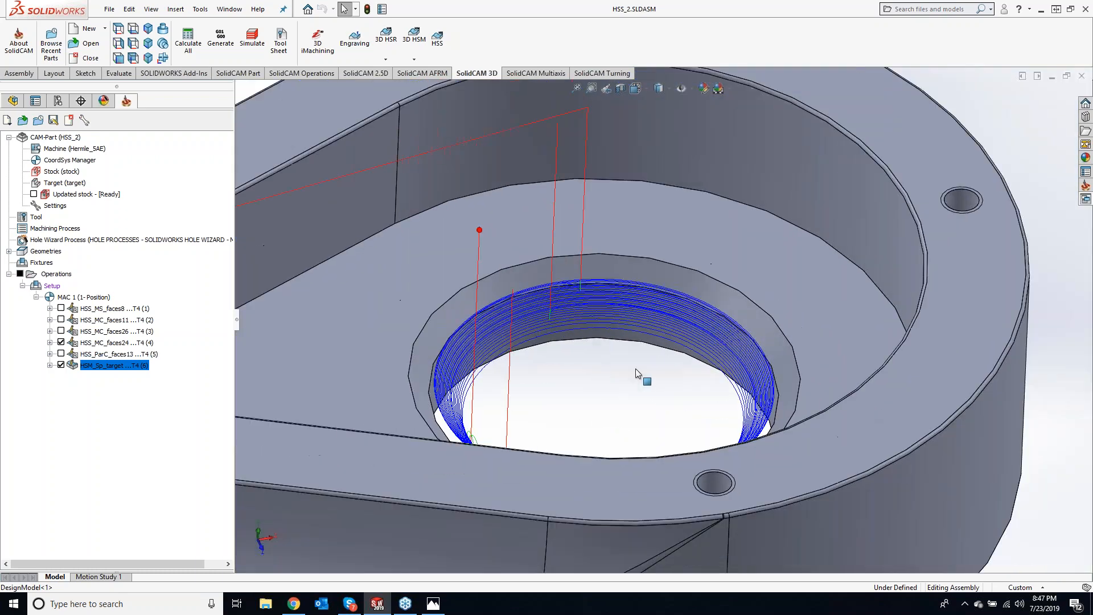
{"action": "middle_click_drag", "start_coordinate": [621, 388], "coordinate": [654, 383]}
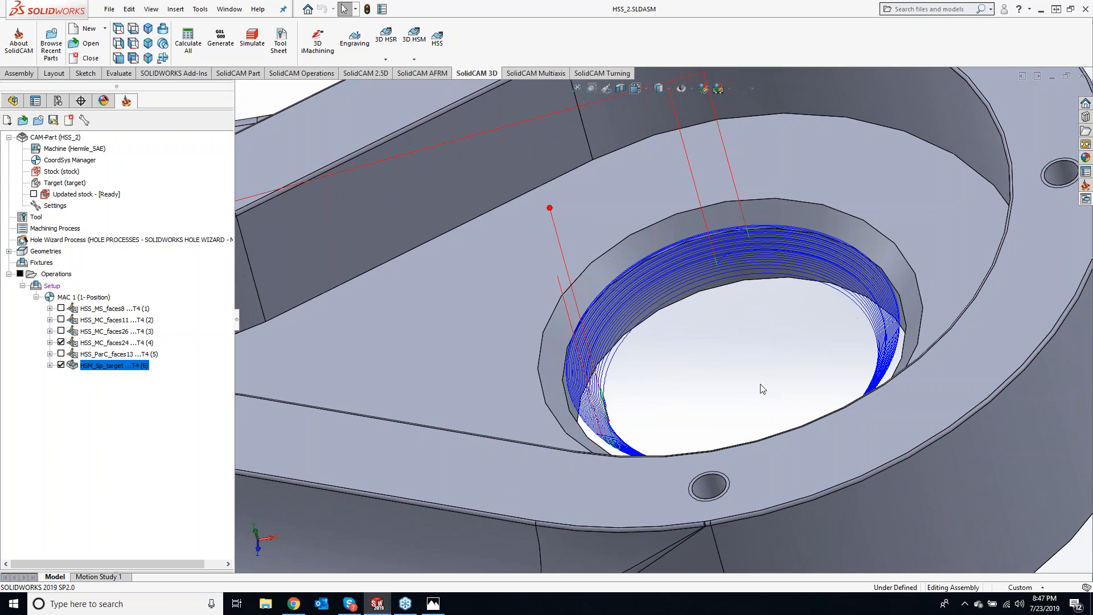
{"action": "middle_click_drag", "start_coordinate": [750, 377], "coordinate": [861, 572]}
{"action": "scroll", "coordinate": [860, 528], "scroll_direction": "up", "scroll_amount": 5}
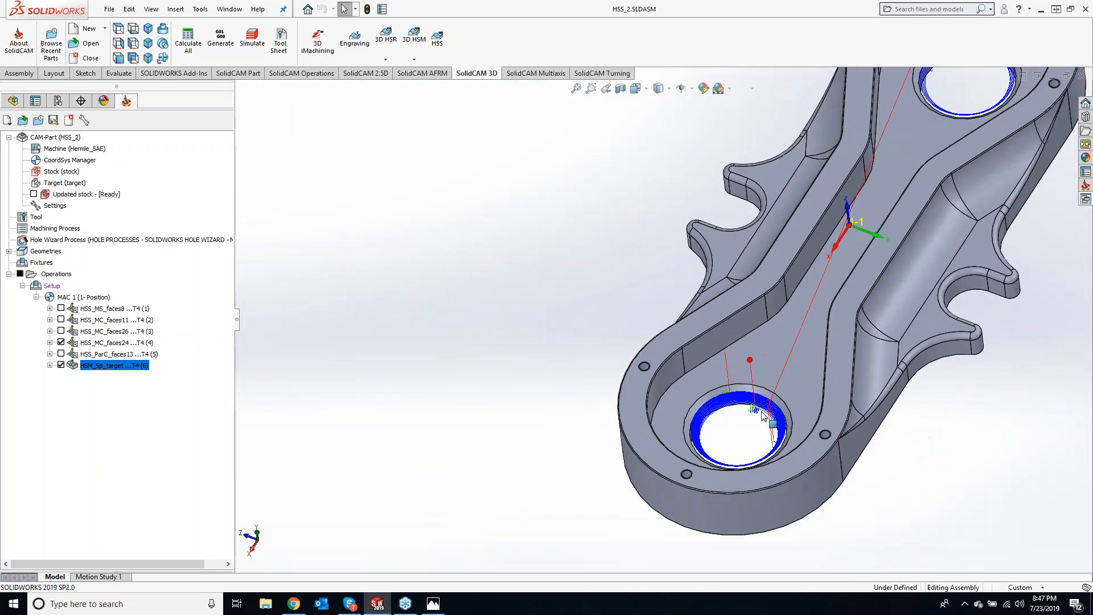
{"action": "scroll", "coordinate": [764, 419], "scroll_direction": "down", "scroll_amount": 7}
{"action": "scroll", "coordinate": [714, 363], "scroll_direction": "down", "scroll_amount": 2}
{"action": "middle_click_drag", "start_coordinate": [709, 354], "coordinate": [795, 348]}
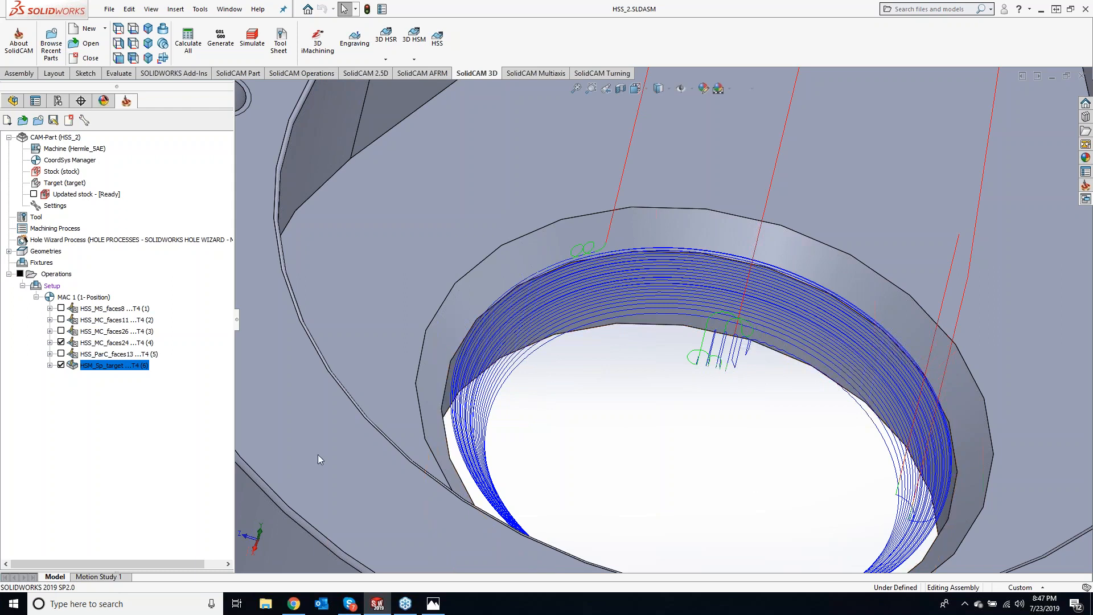
- Hide the HSM_Sp_target toolpath and set the operation's Z-Bottom limit to -25 from the ring face's lower edge
{"action": "left_click", "coordinate": [61, 365]}
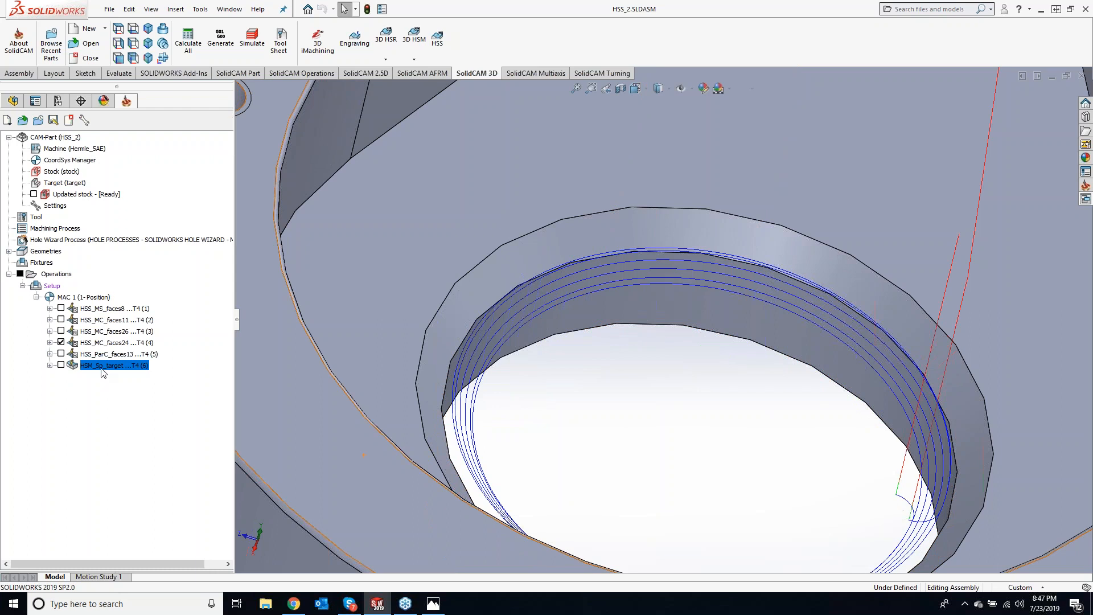
{"action": "double_click", "coordinate": [101, 369]}
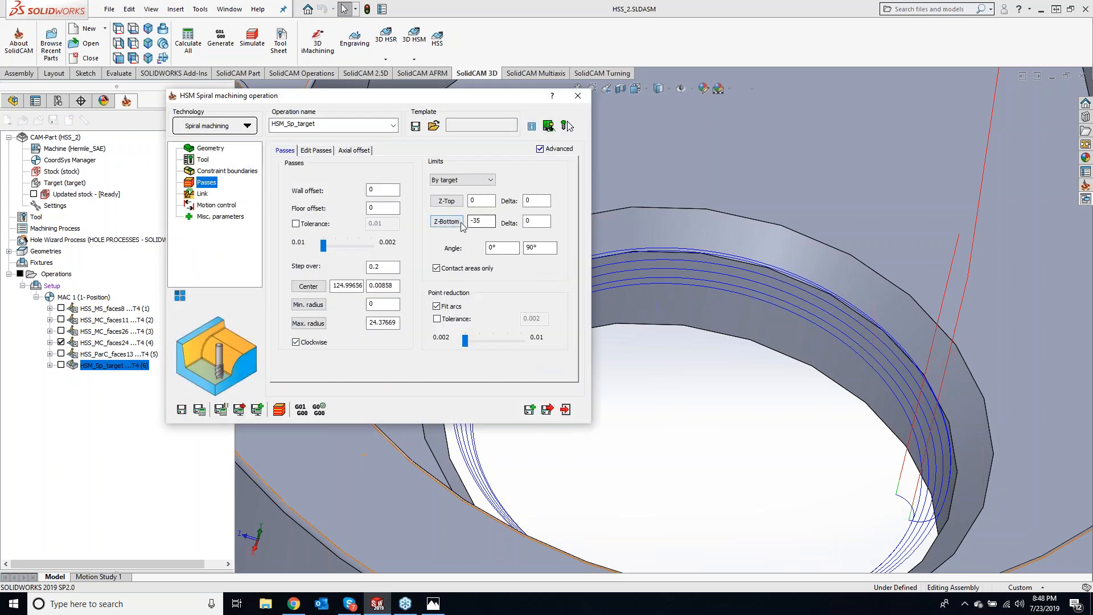
{"action": "left_click", "coordinate": [447, 221]}
{"action": "left_click", "coordinate": [708, 258]}
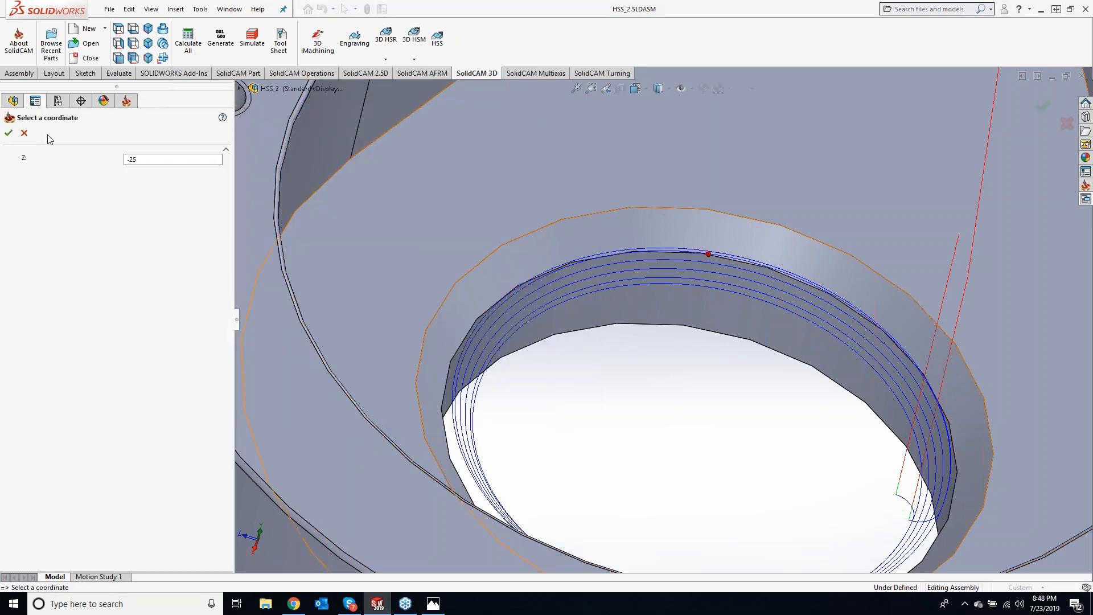
{"action": "left_click", "coordinate": [9, 134]}
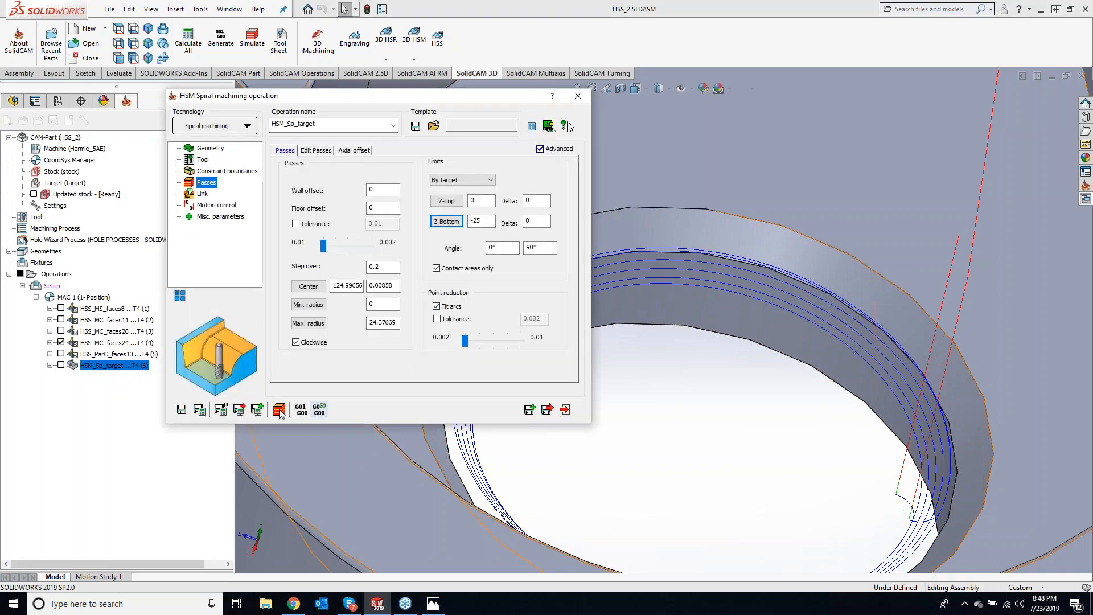
- Save and calculate the HSM spiral operation with the Z-Bottom limit, and examine its passes and link moves around the bore edge
{"action": "left_click", "coordinate": [529, 407]}
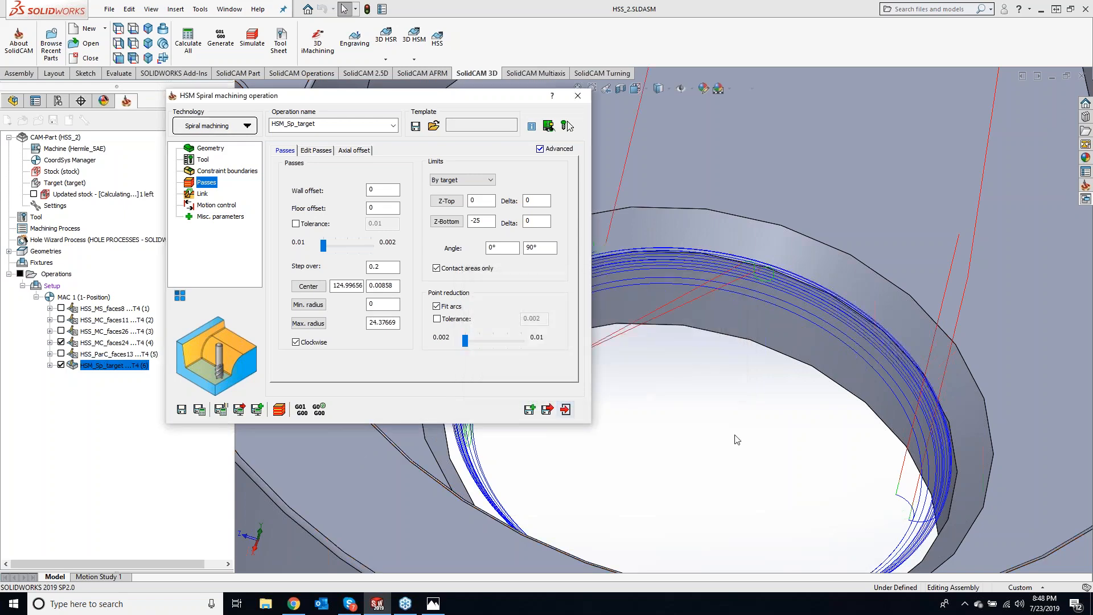
{"action": "scroll", "coordinate": [714, 409], "scroll_direction": "up", "scroll_amount": 5}
{"action": "scroll", "coordinate": [634, 311], "scroll_direction": "down", "scroll_amount": 8}
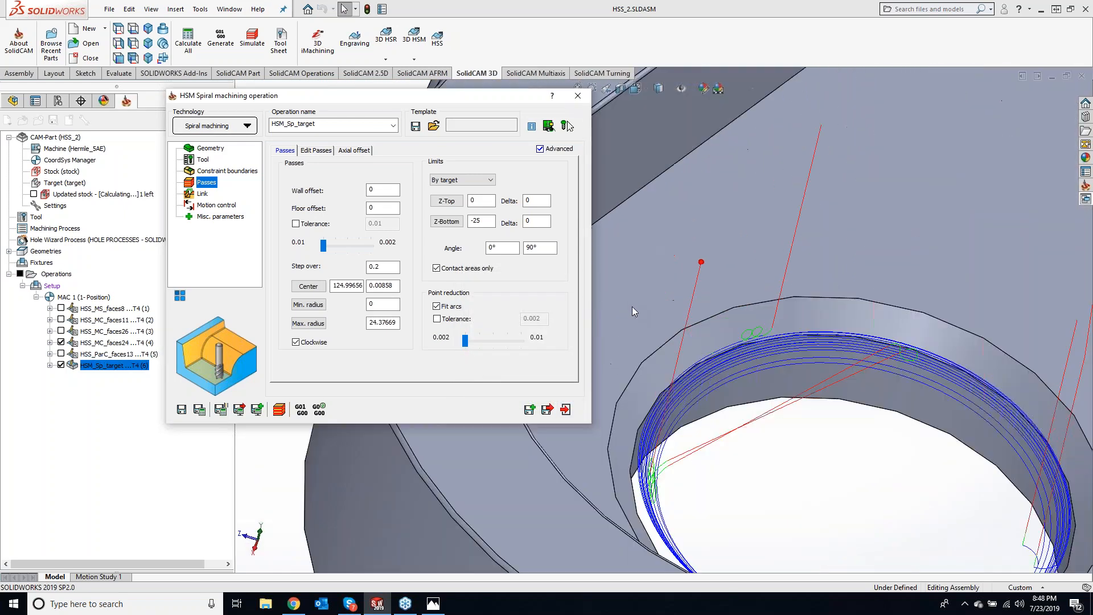
{"action": "scroll", "coordinate": [723, 347], "scroll_direction": "down", "scroll_amount": 2}
{"action": "middle_click_drag", "start_coordinate": [768, 332], "coordinate": [748, 319]}
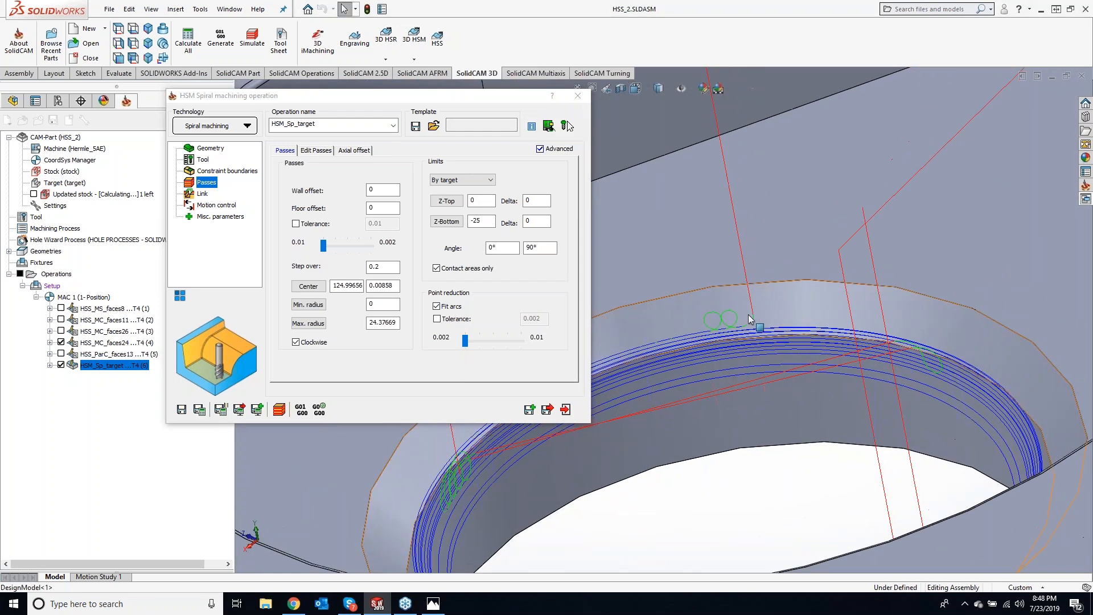
{"action": "scroll", "coordinate": [790, 376], "scroll_direction": "up", "scroll_amount": 2}
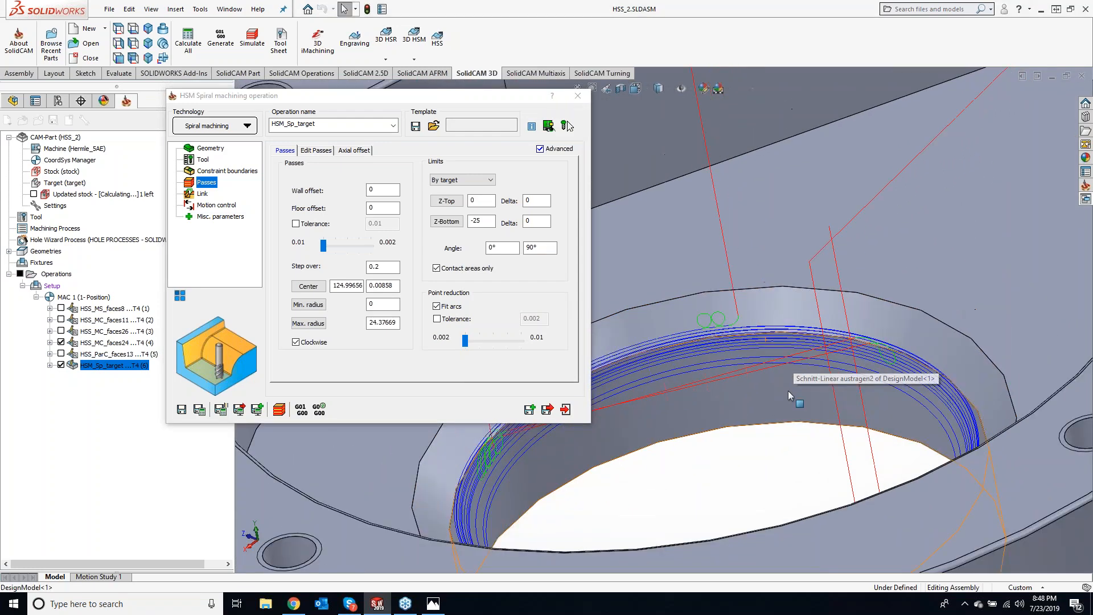
{"action": "scroll", "coordinate": [716, 360], "scroll_direction": "up", "scroll_amount": 3}
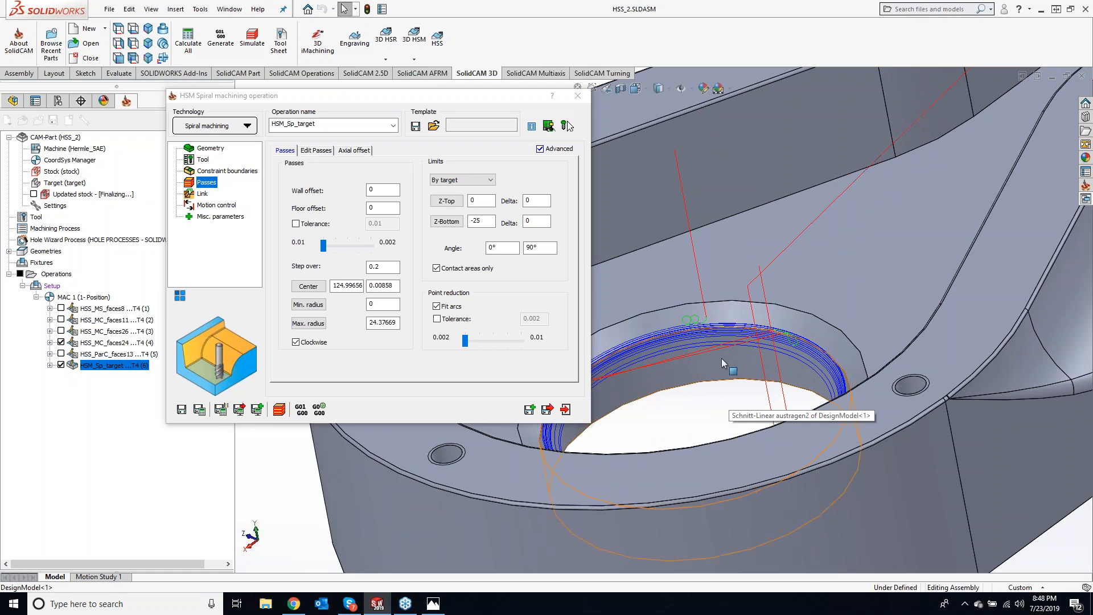
- Review the spiral operation's general link and ramping settings against the link moves at the bore's chamfer face
{"action": "left_click", "coordinate": [202, 194]}
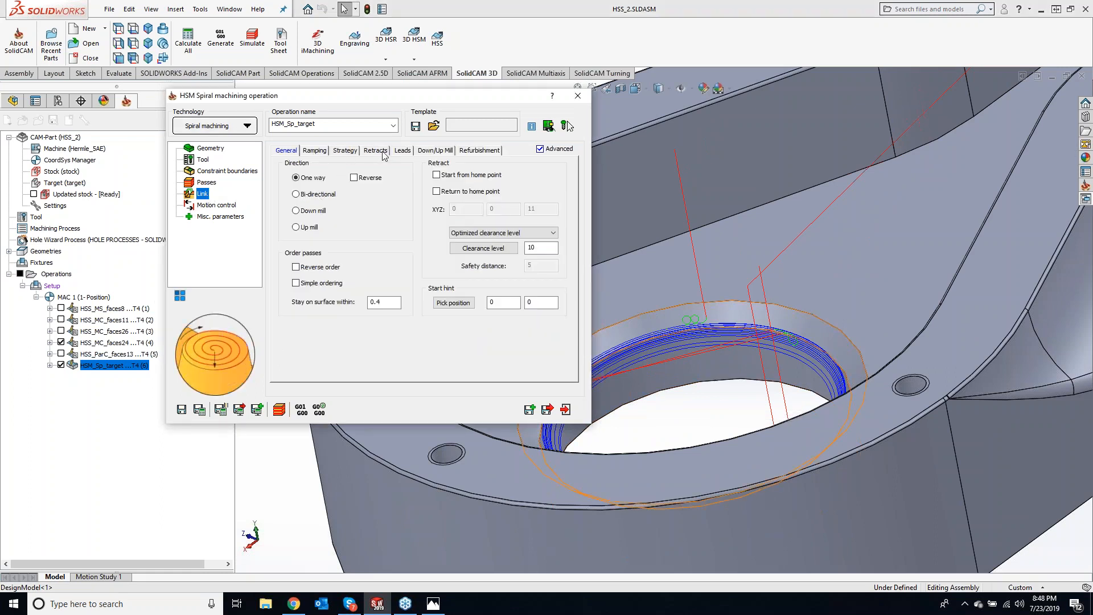
{"action": "left_click", "coordinate": [318, 154]}
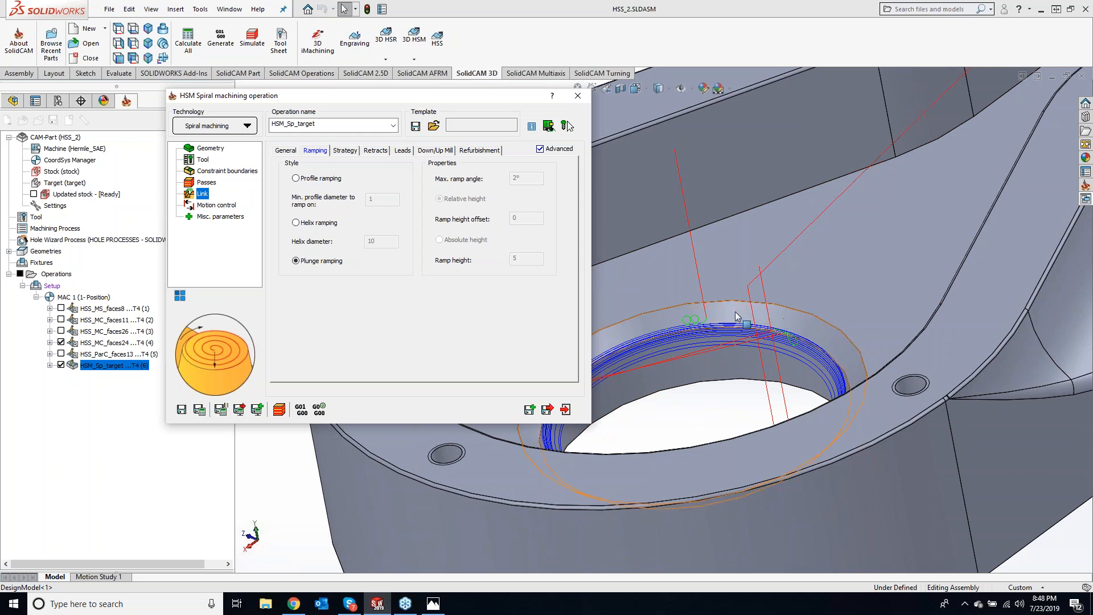
{"action": "left_click", "coordinate": [785, 313]}
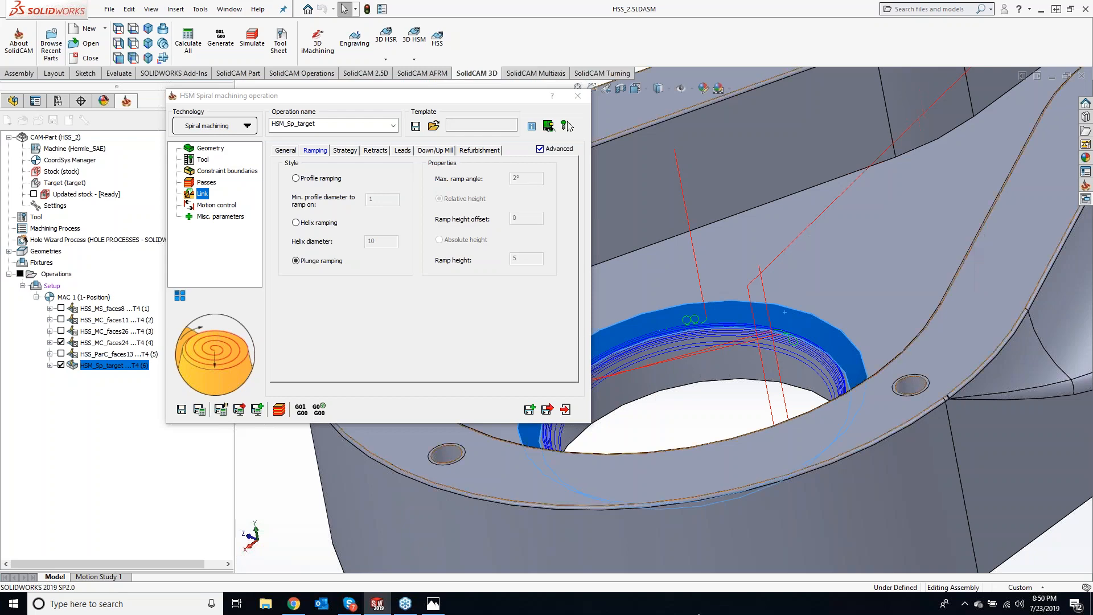
- Switch to Chrome, bring up the SolidCAM website, and set its language to US English
{"action": "left_click", "coordinate": [293, 603]}
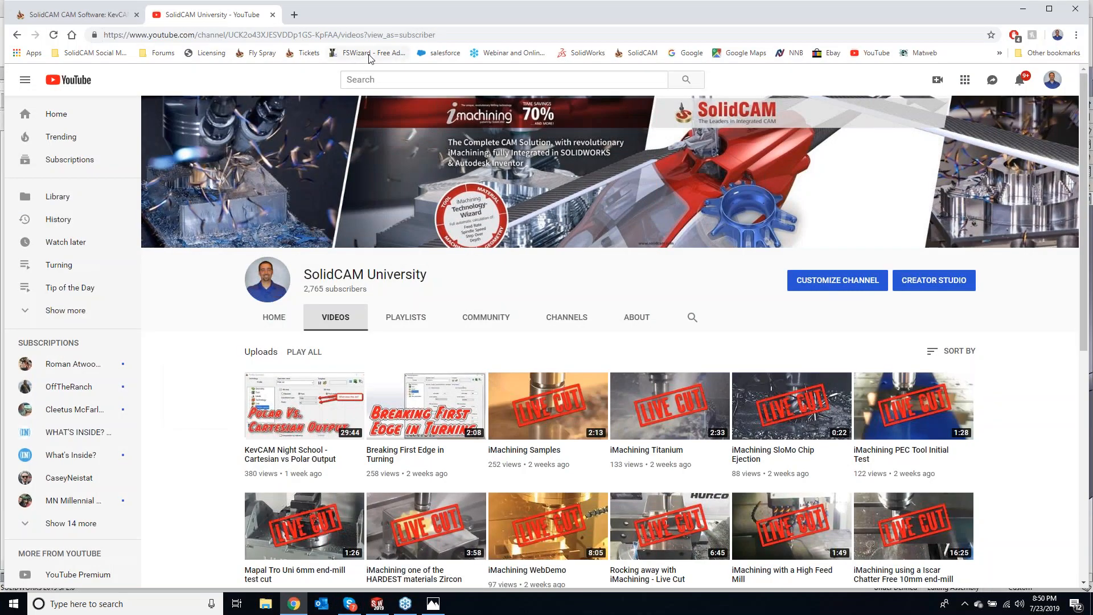
{"action": "left_click", "coordinate": [99, 11]}
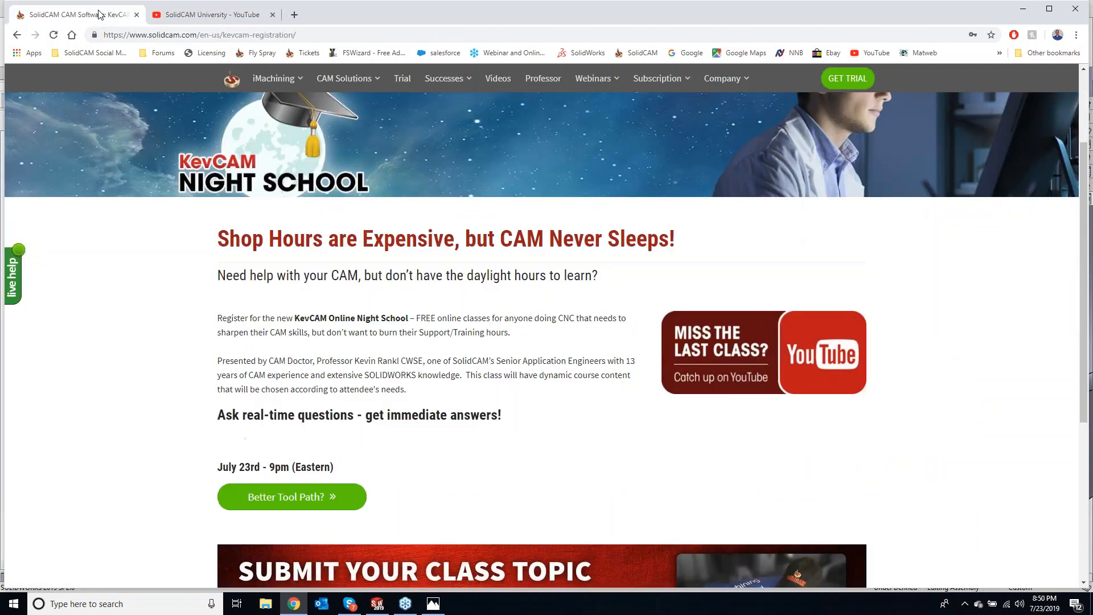
{"action": "scroll", "coordinate": [518, 208], "scroll_direction": "up", "scroll_amount": 3}
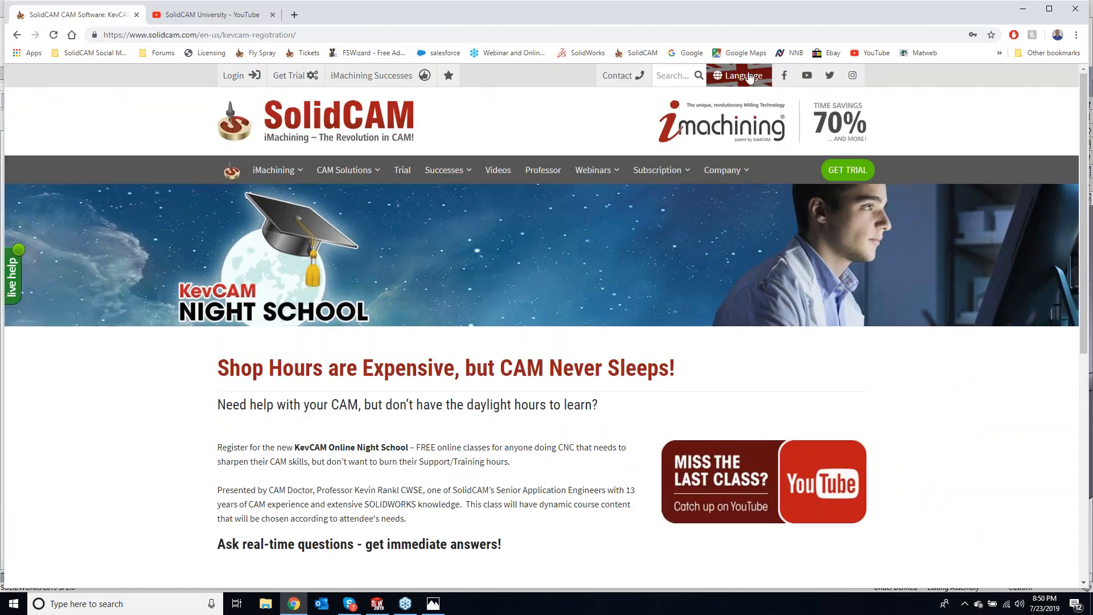
{"action": "left_click", "coordinate": [738, 75]}
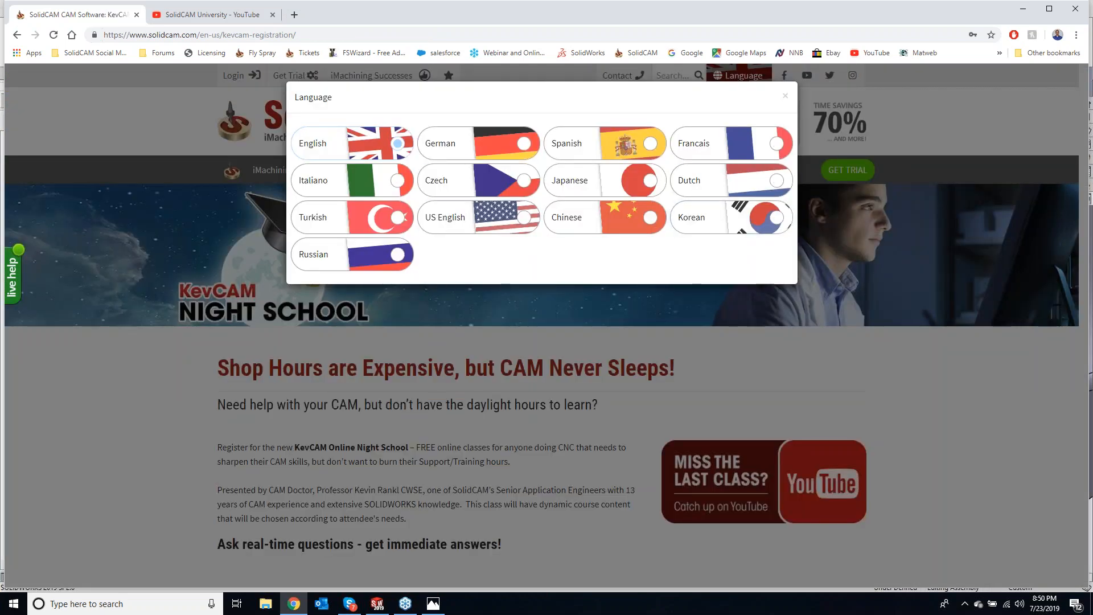
{"action": "left_click", "coordinate": [472, 212]}
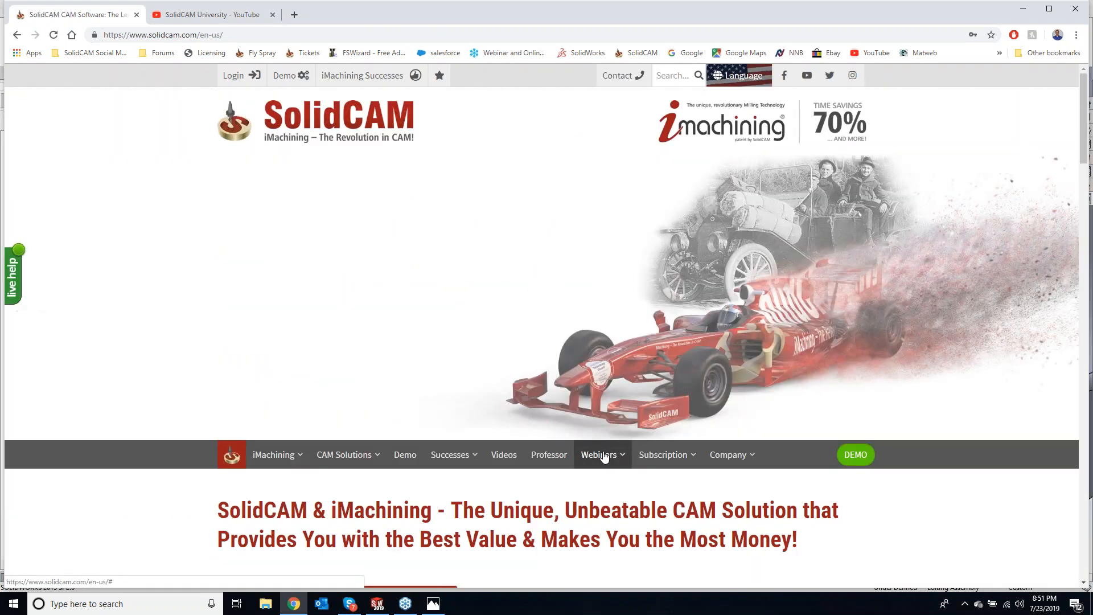
- Open the KevCAM Night School registration page from the site's webinars and view its class registration and topic submission sections
{"action": "left_click", "coordinate": [606, 458]}
{"action": "left_click", "coordinate": [626, 516]}
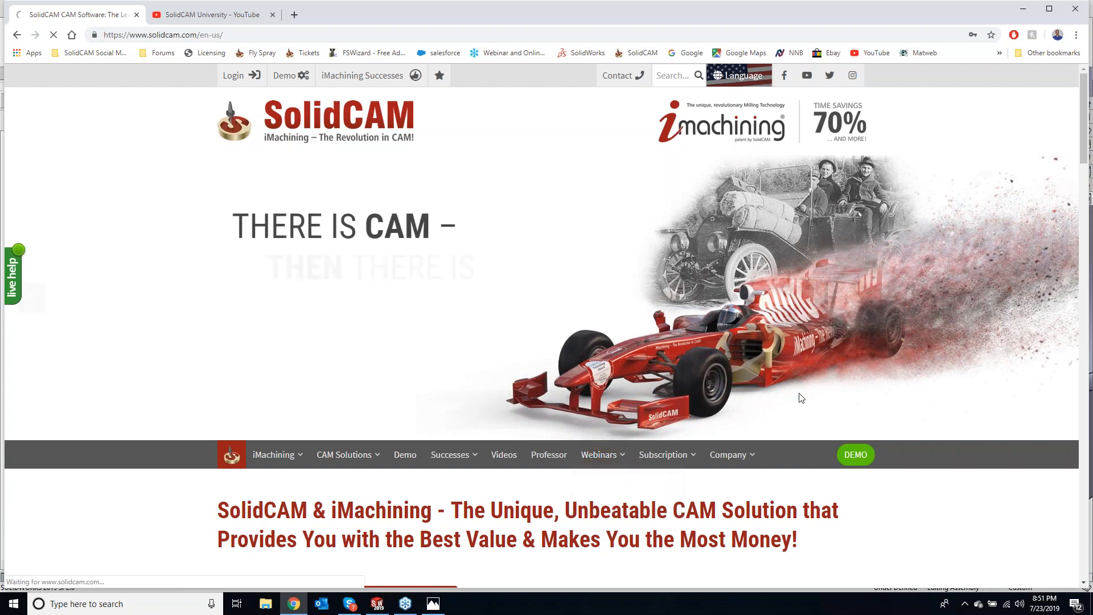
{"action": "scroll", "coordinate": [567, 267], "scroll_direction": "down", "scroll_amount": 7}
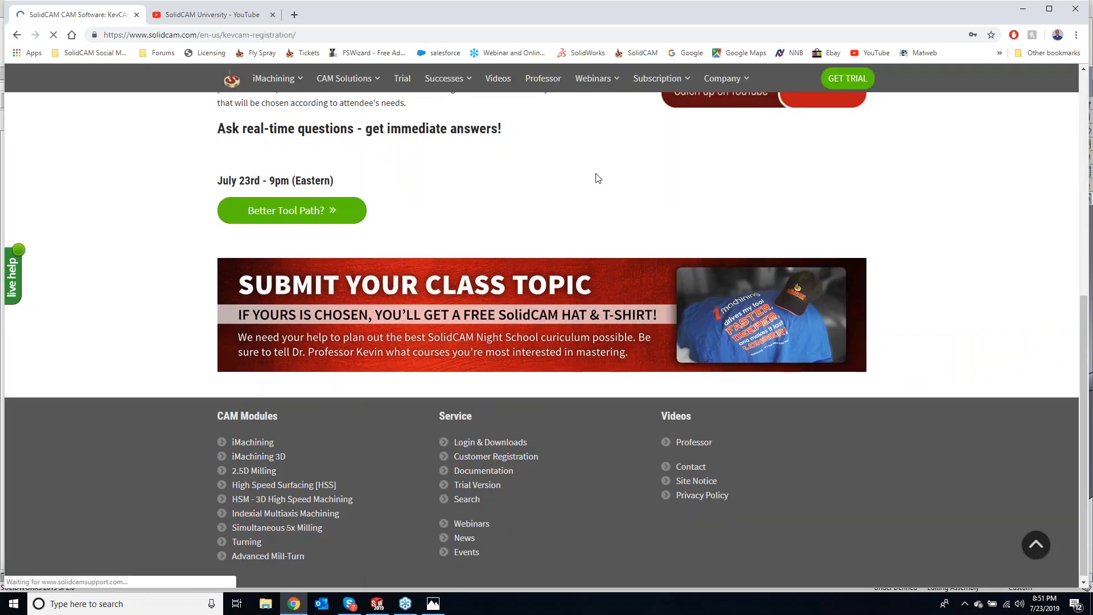